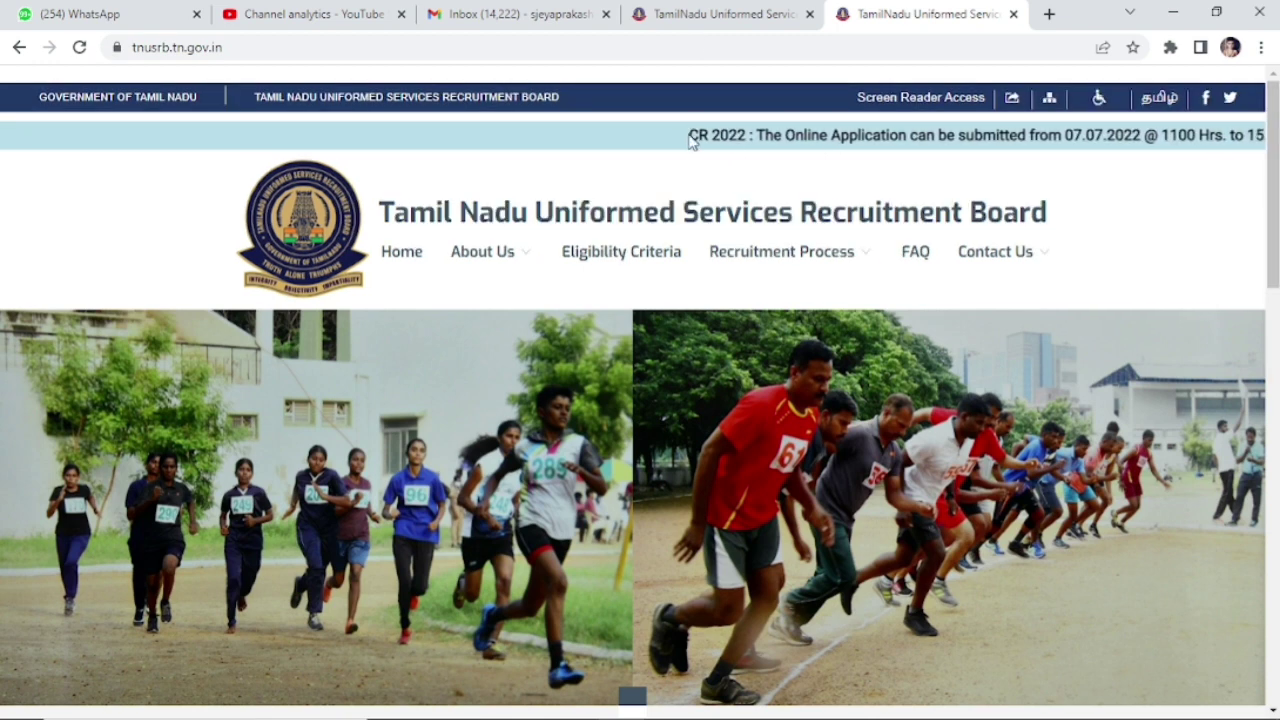
Step: Open the Common Recruitment 2022 notification PDF after checking the application dates in the ticker
drag(690, 136, 1218, 137)
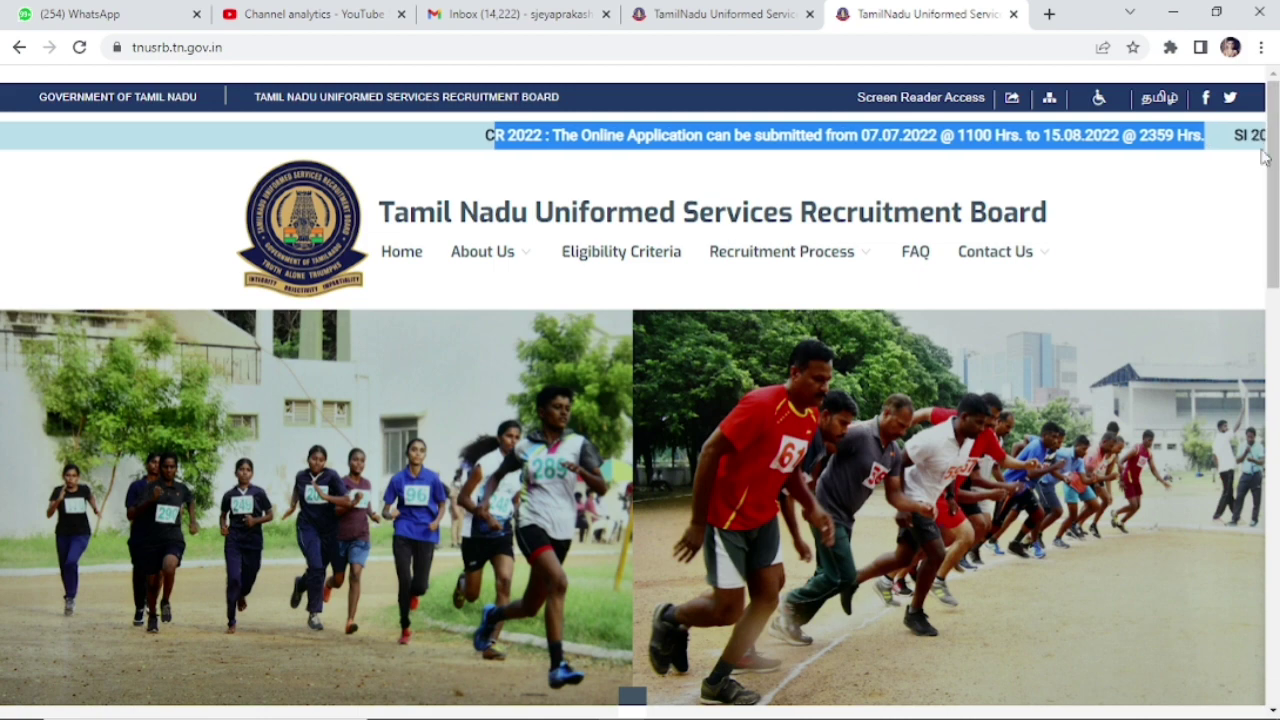
scroll(1220, 138, down, 1)
scroll(1277, 238, down, 3)
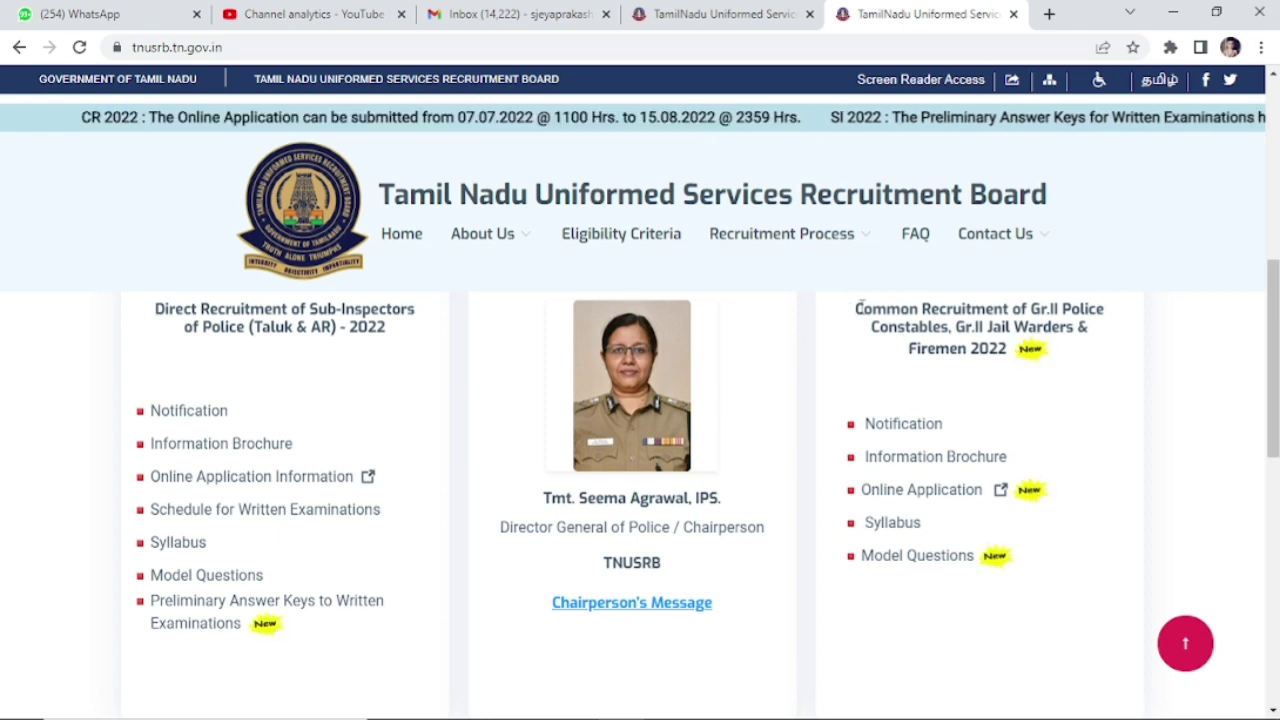
drag(846, 310, 1008, 348)
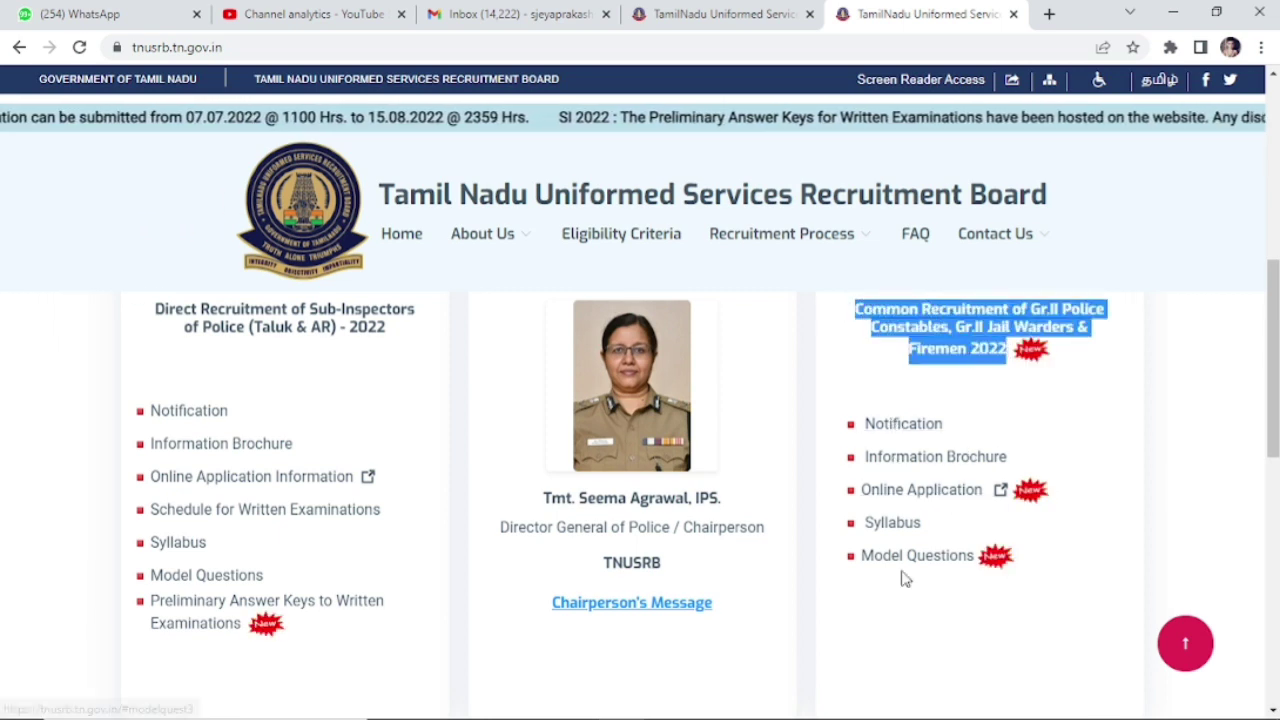
click(897, 425)
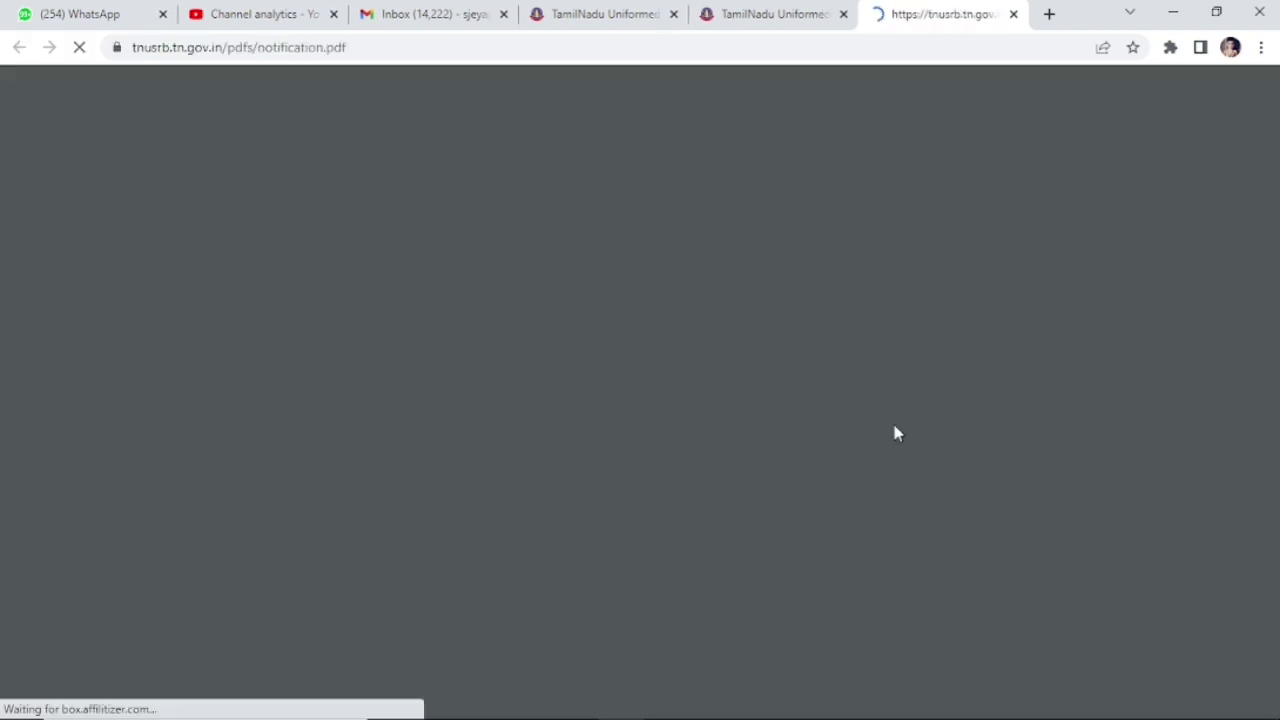
Step: Zoom notification.pdf to 150% and read page 1's heading and key dates
key(ctrl+plus)
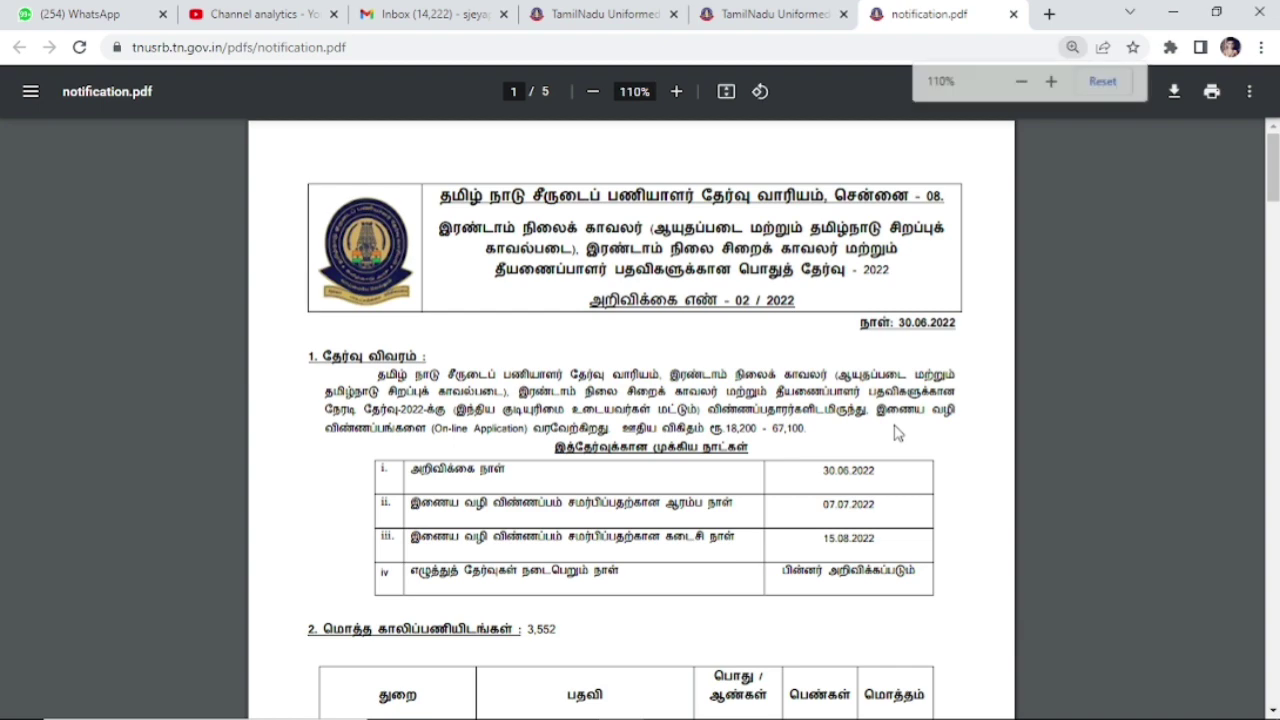
key(ctrl+plus)
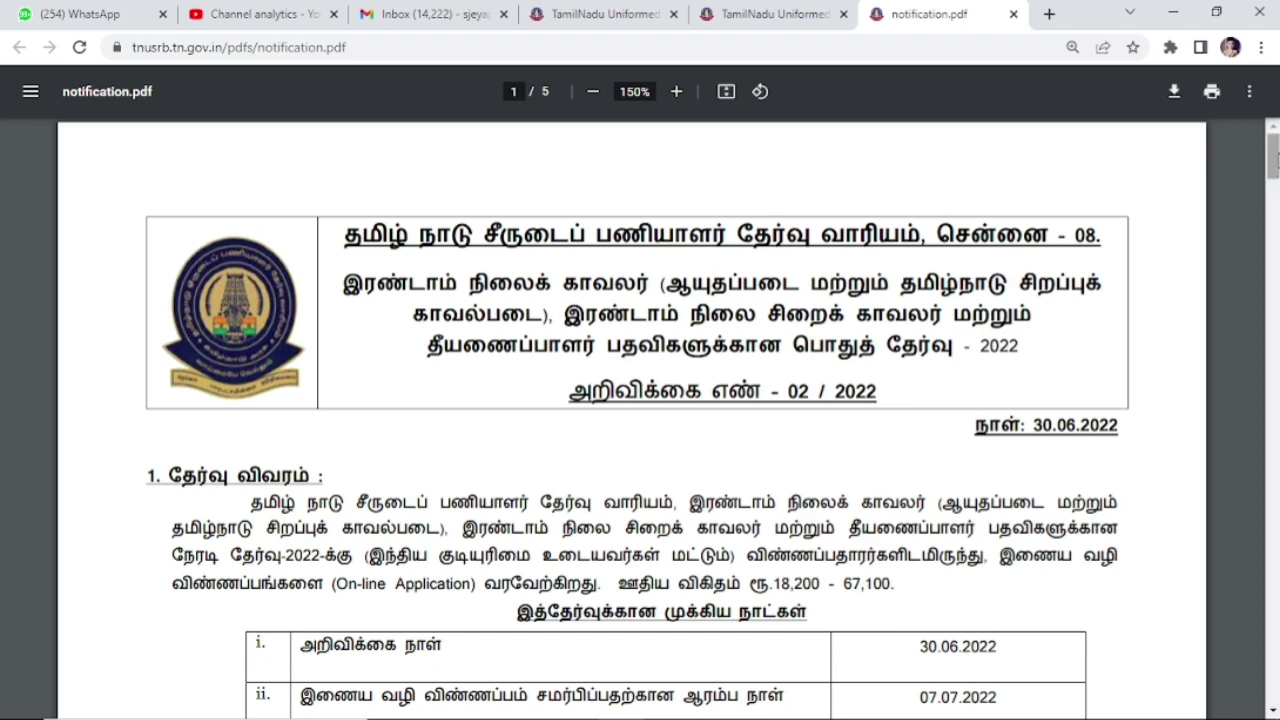
drag(1275, 150, 1275, 175)
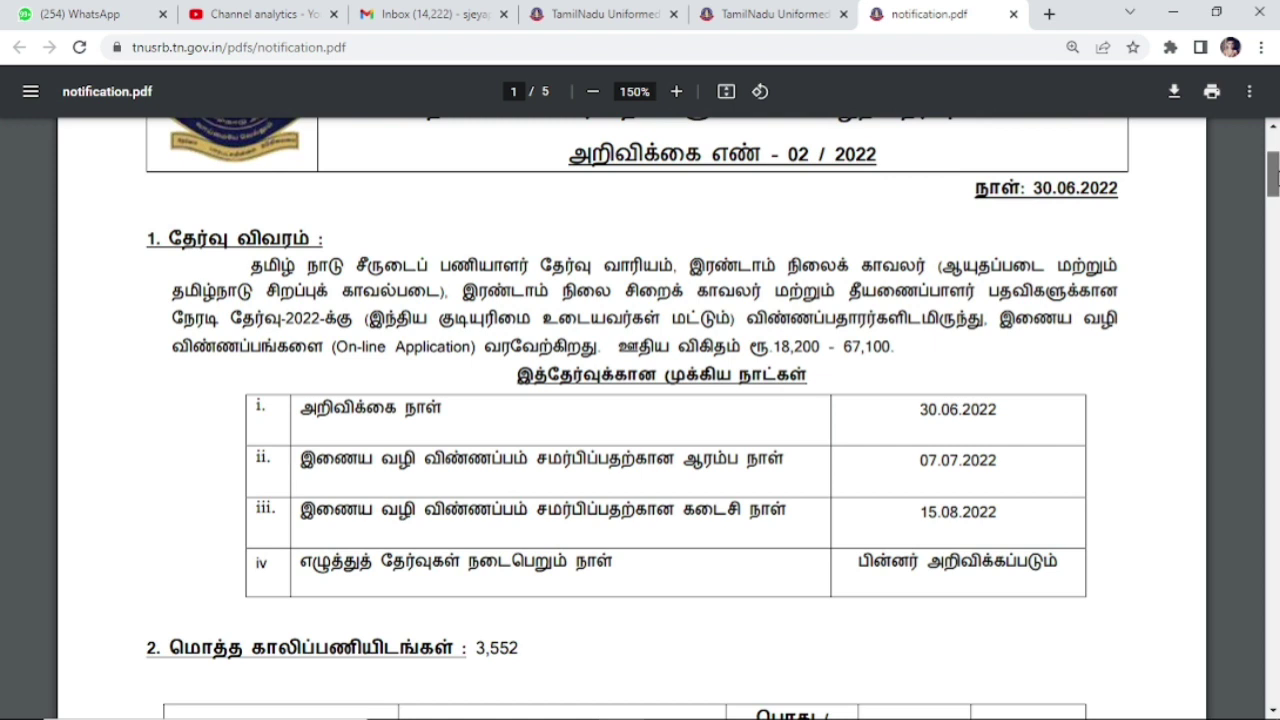
drag(1275, 176, 1275, 222)
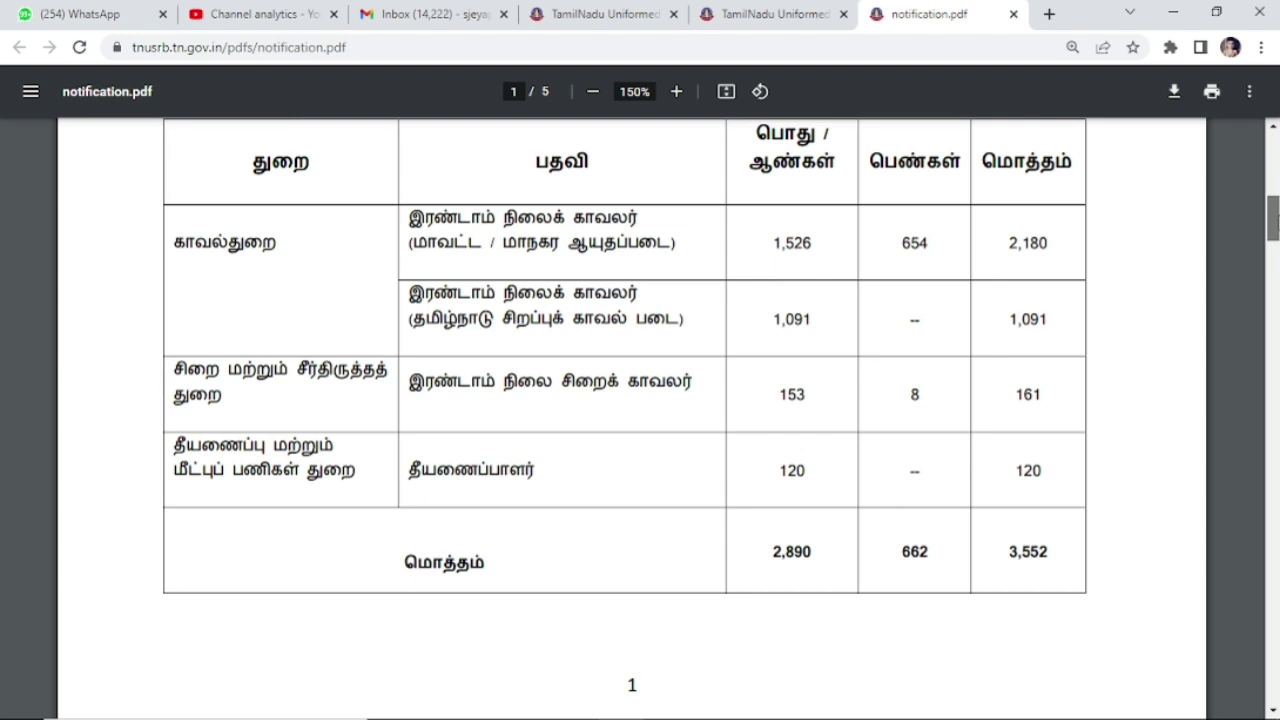
drag(1275, 222, 1275, 155)
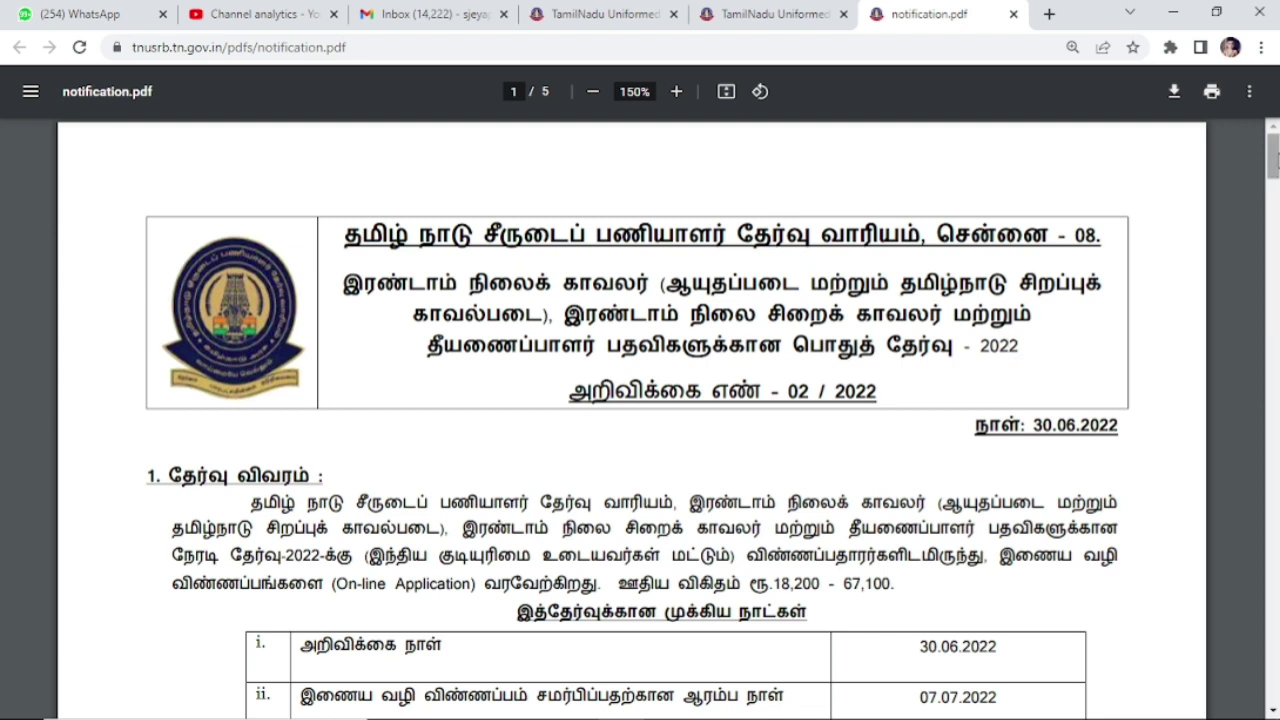
Step: Review page 1's vacancy table totalling 3,552 posts, continuing to page 2's special reservations
drag(1275, 148, 1276, 180)
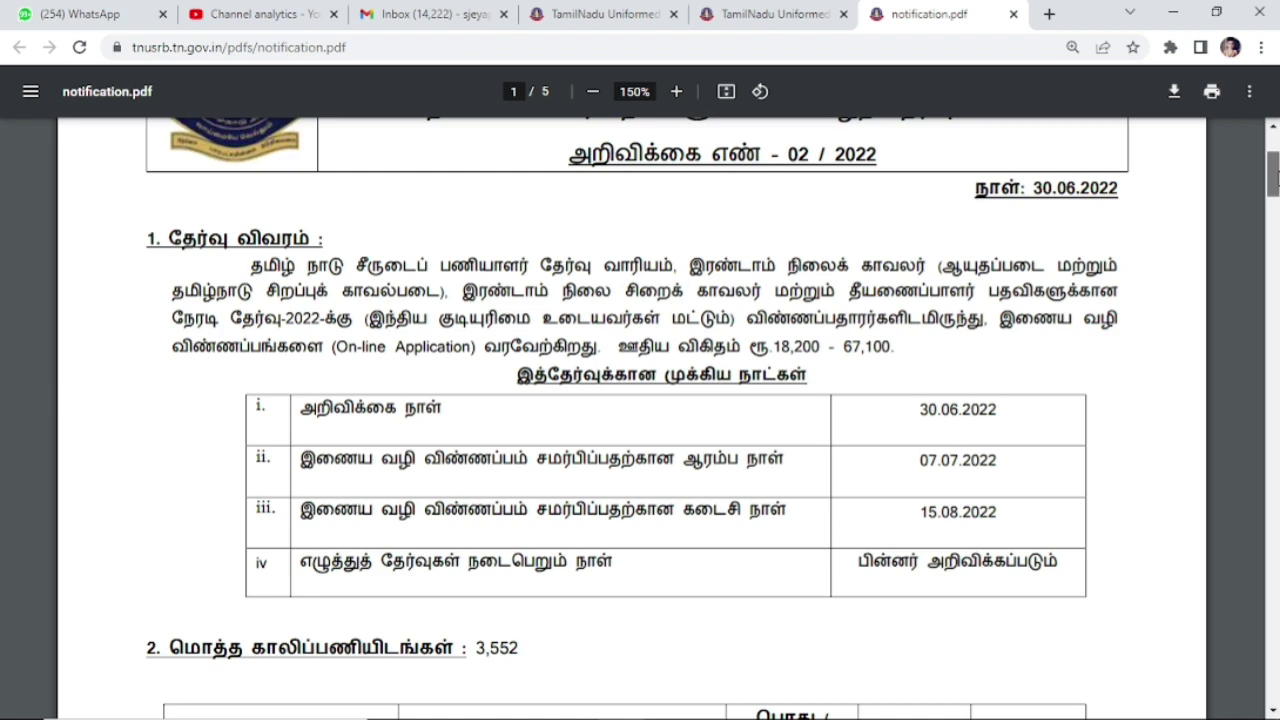
drag(1273, 175, 1275, 229)
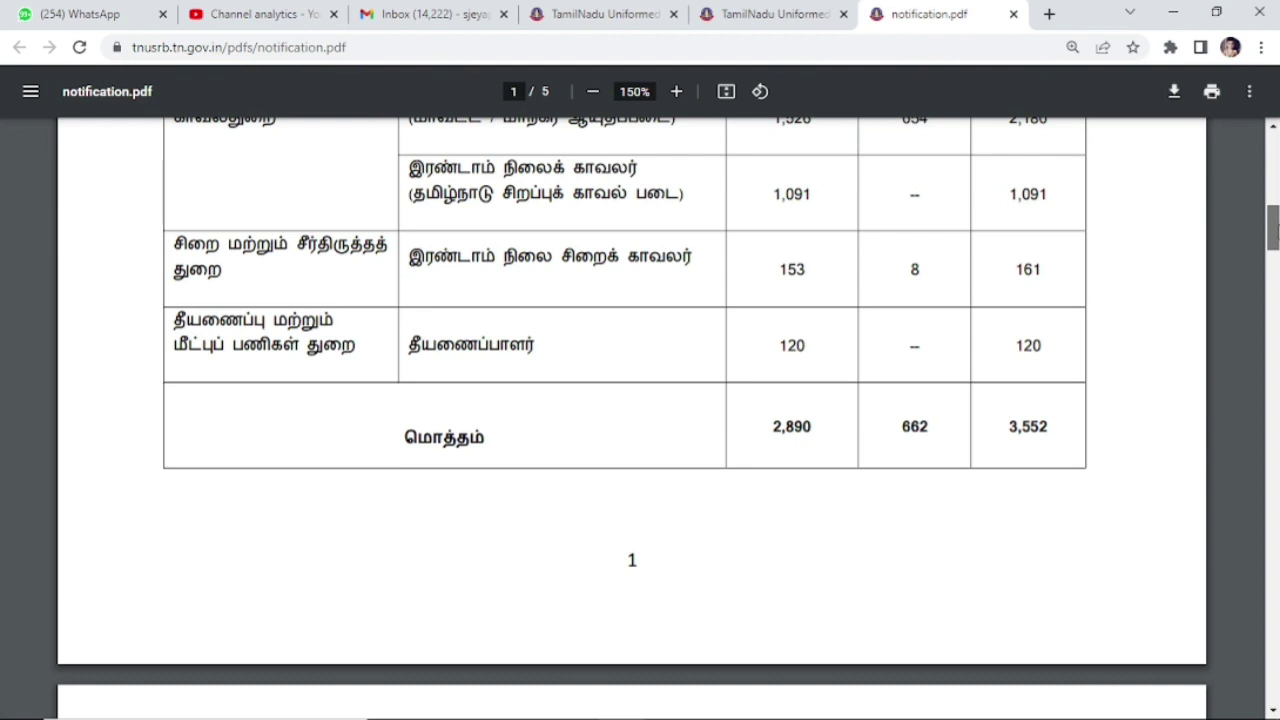
drag(1275, 229, 1275, 221)
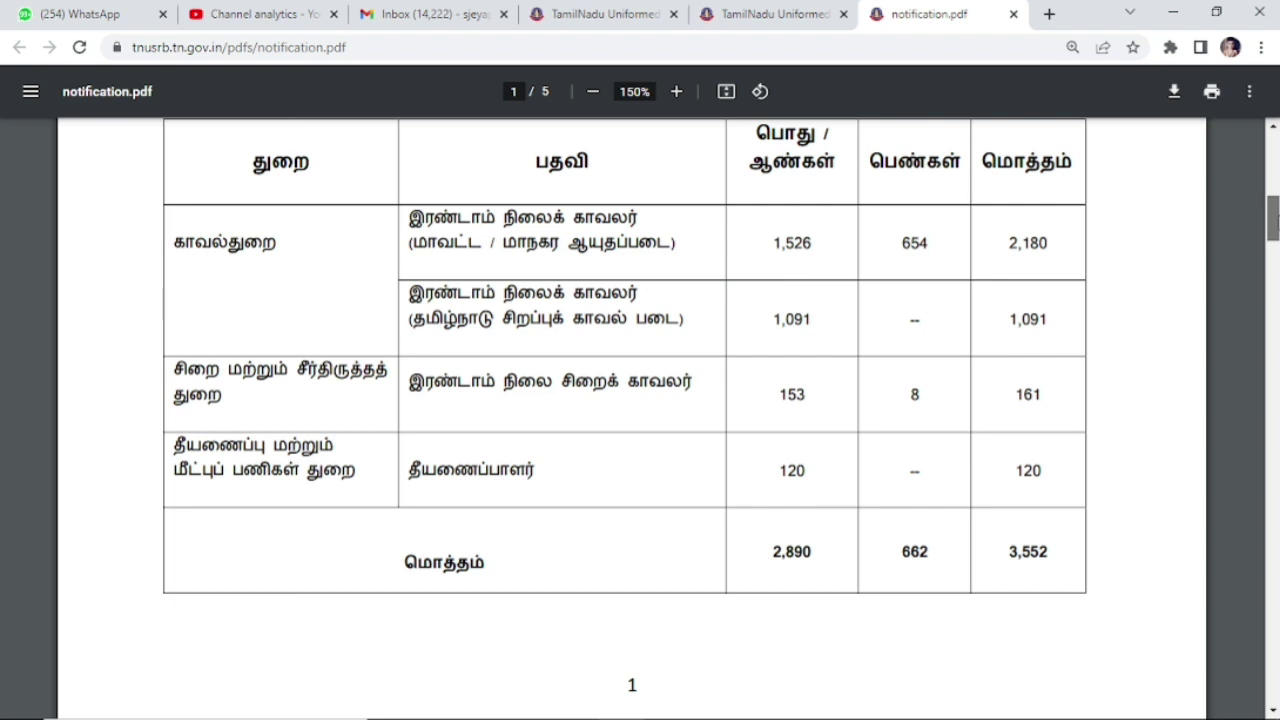
scroll(1273, 220, down, 2)
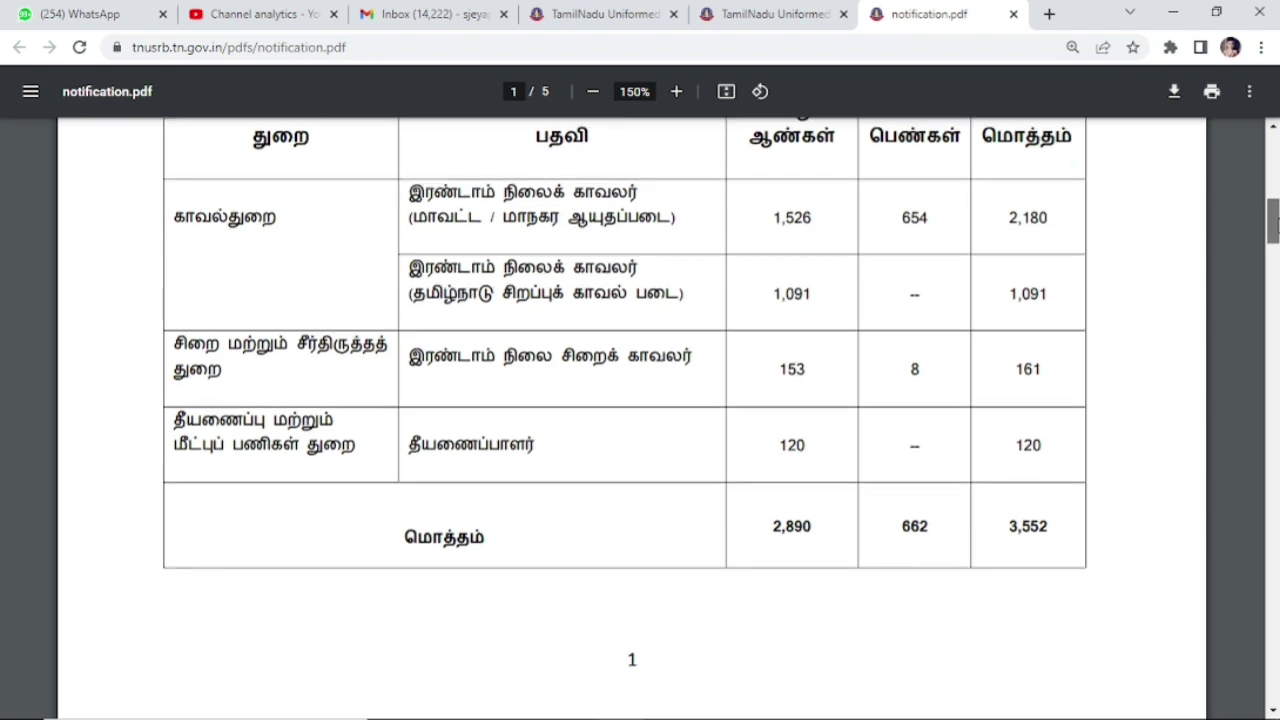
scroll(1274, 230, down, 2)
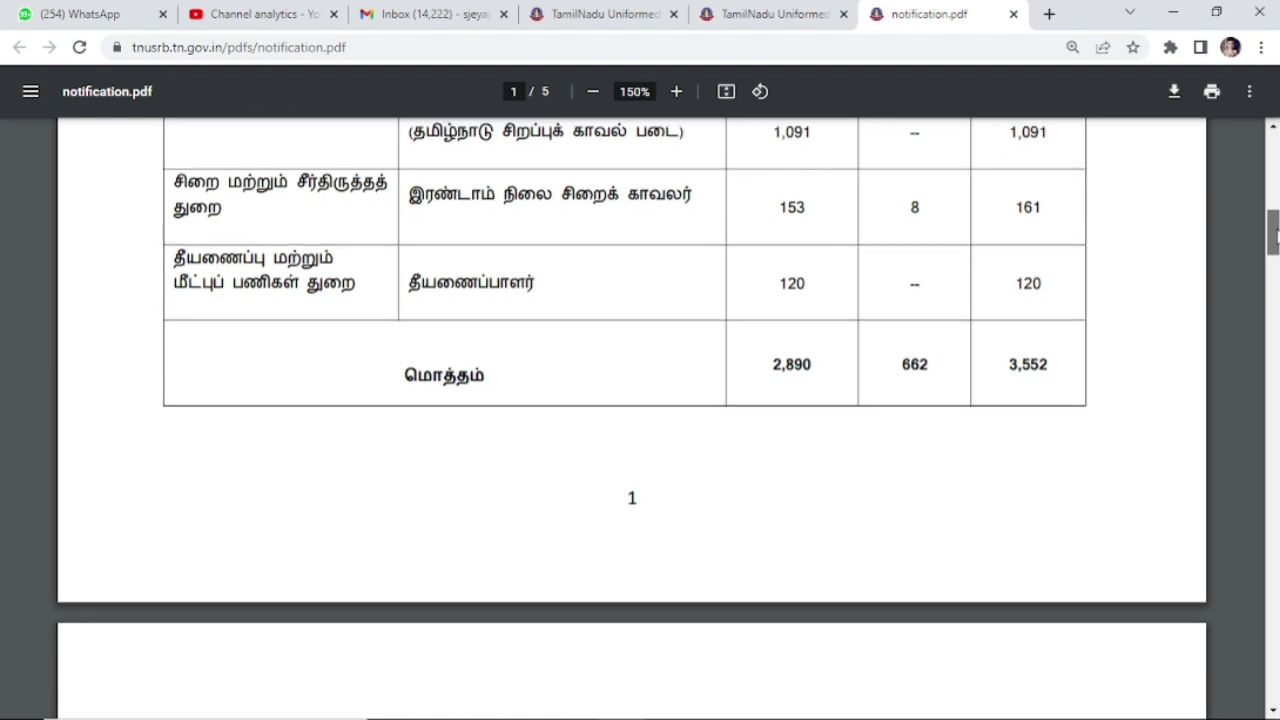
drag(1273, 233, 1273, 262)
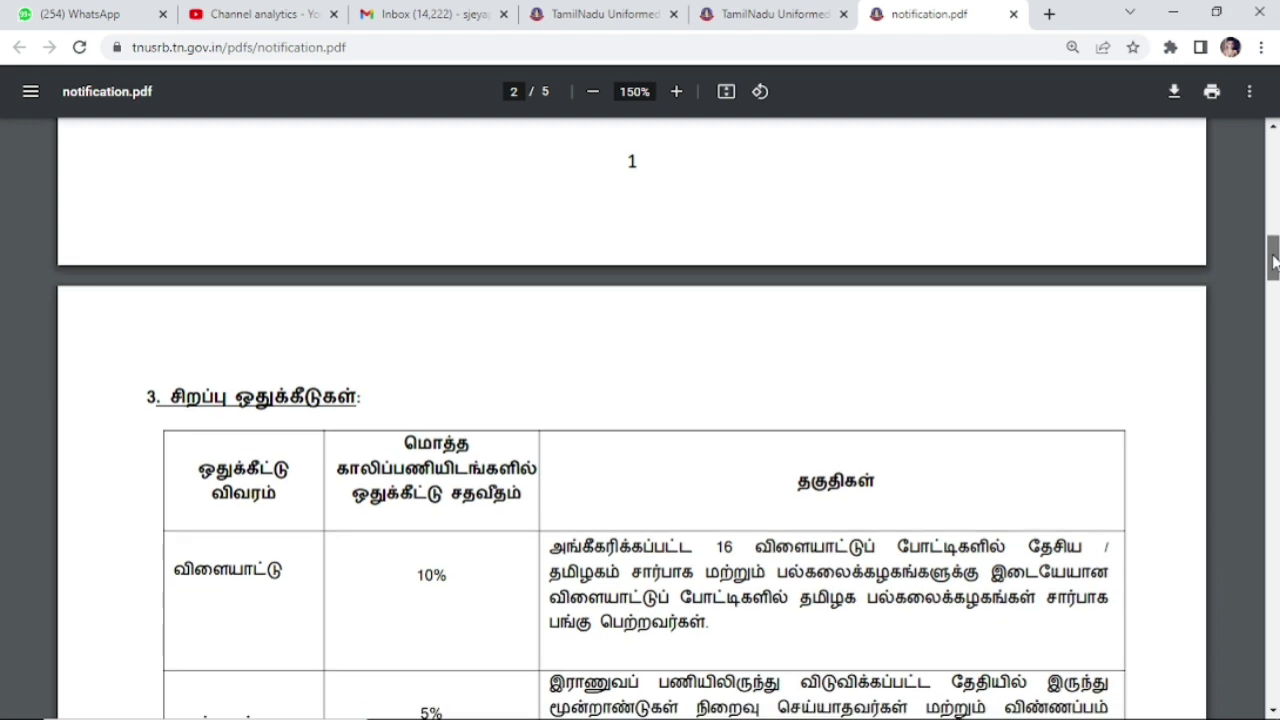
Step: Read page 2's special quota and 20% PSTM priority sections down to the age limits
drag(1273, 262, 1273, 278)
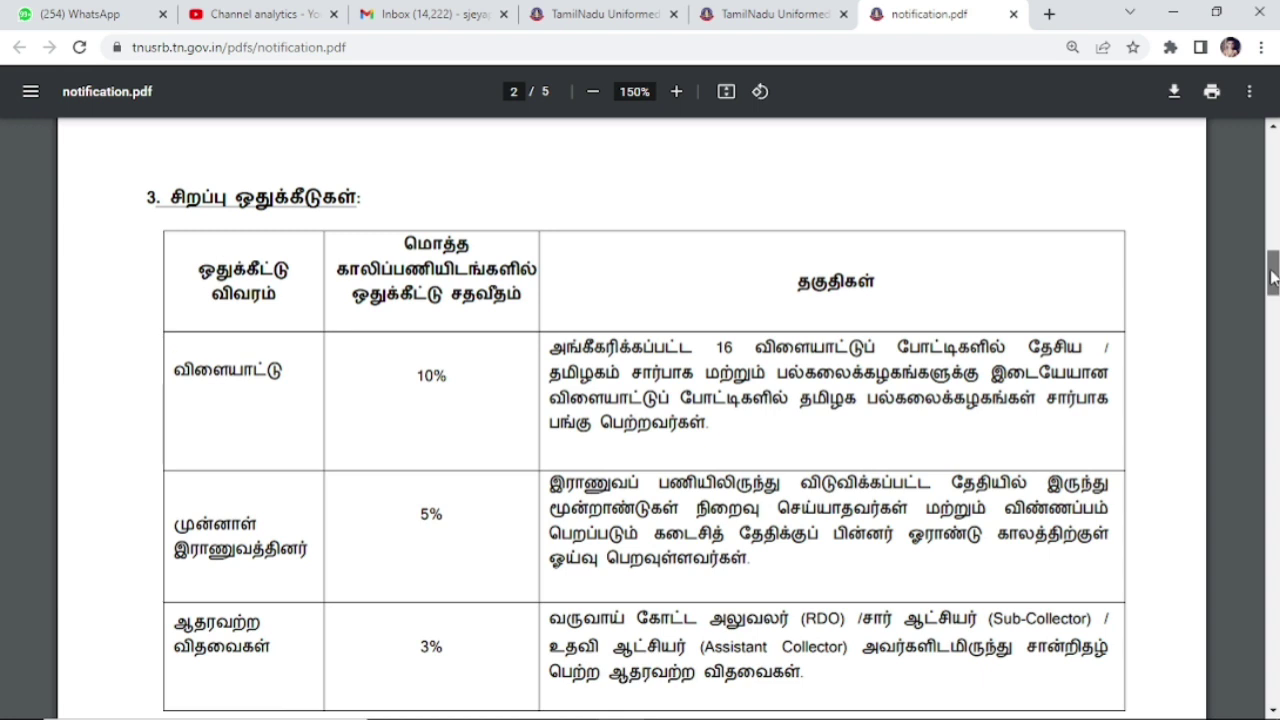
drag(1273, 278, 1273, 284)
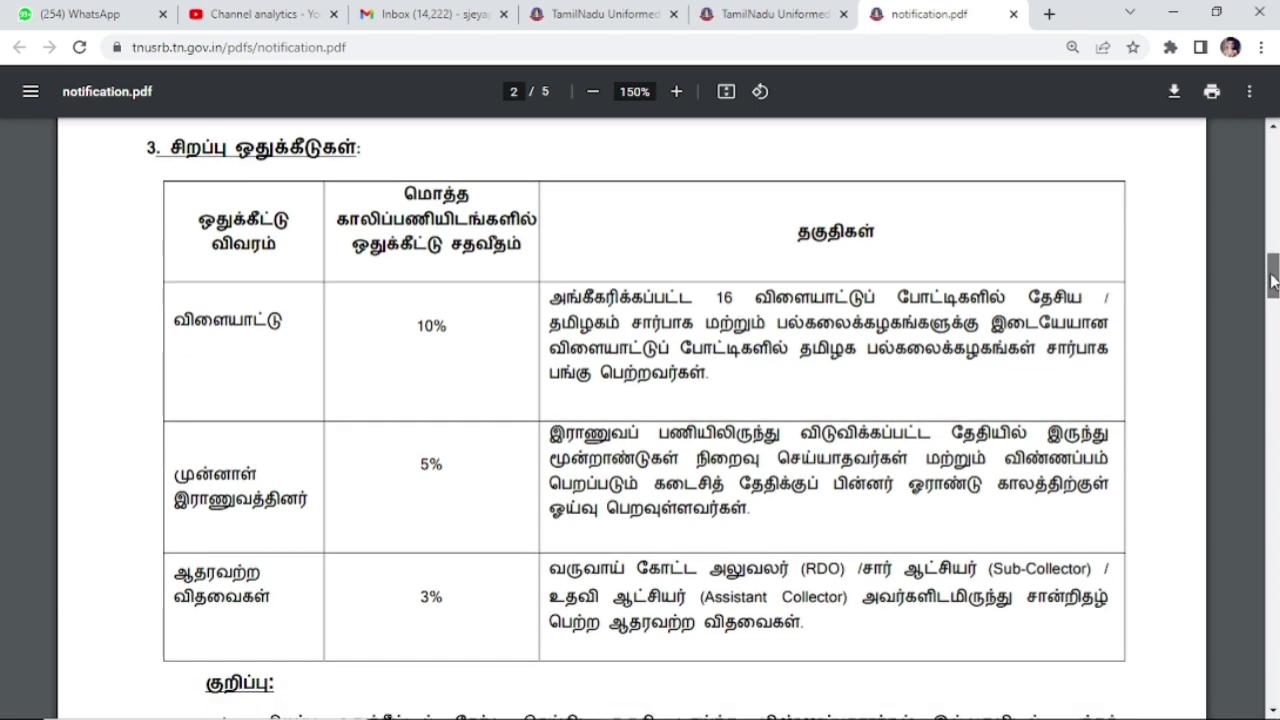
drag(1273, 282, 1272, 290)
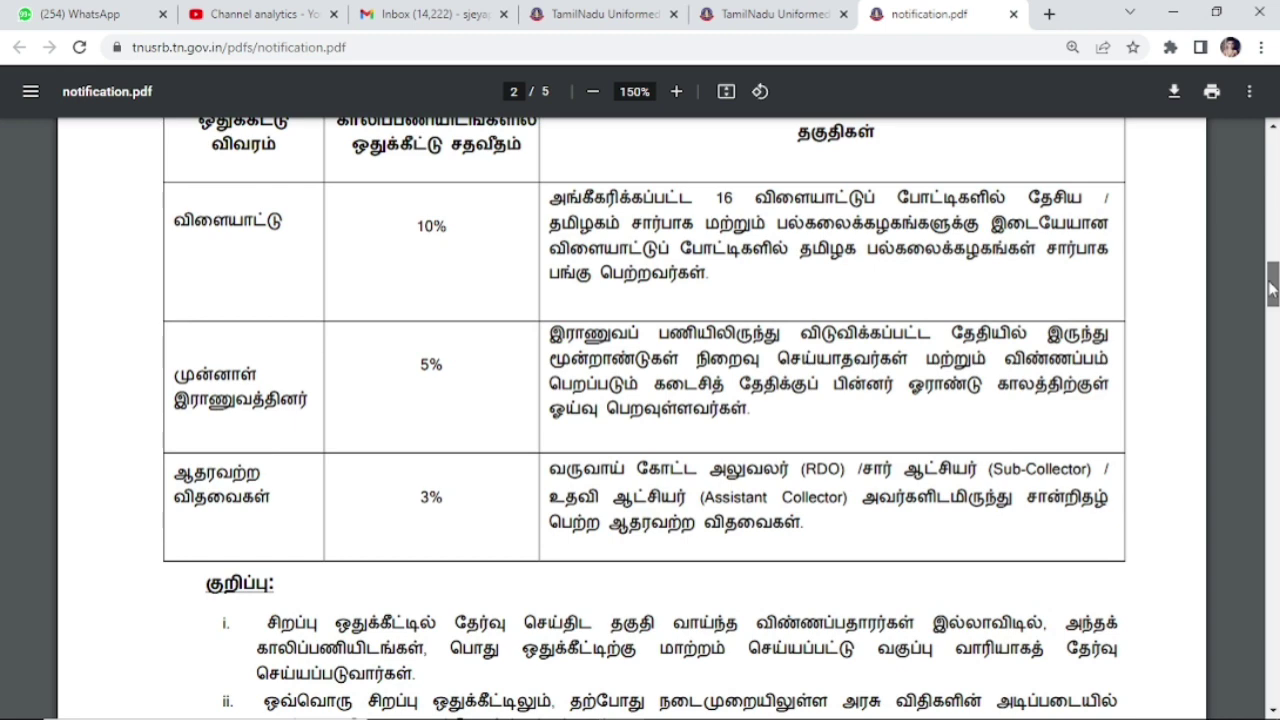
drag(1272, 289, 1272, 295)
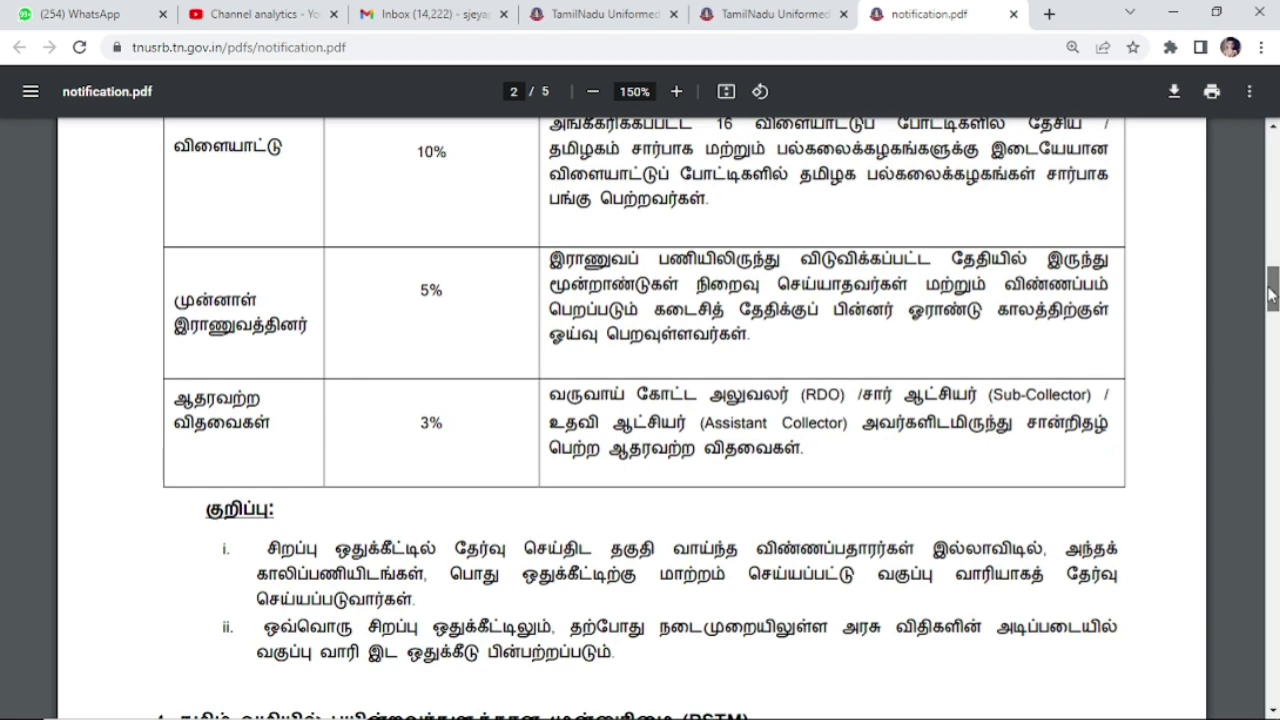
drag(1272, 293, 1272, 310)
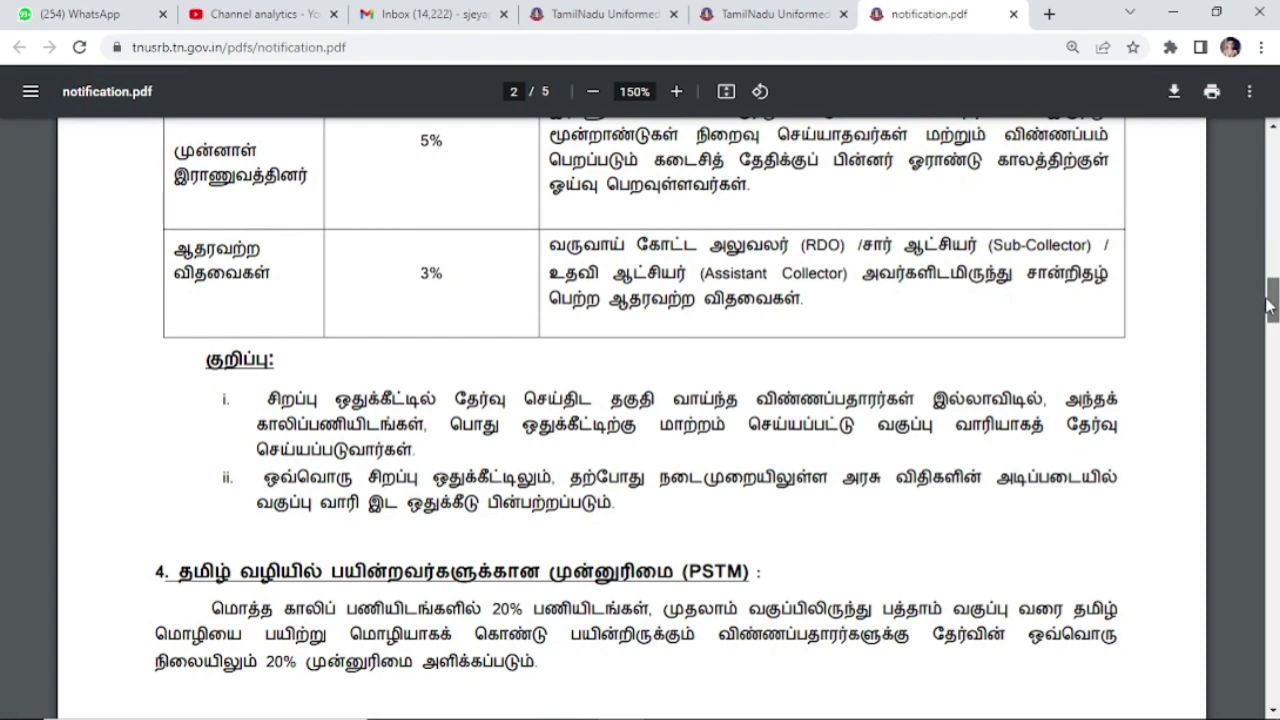
drag(1270, 307, 1270, 315)
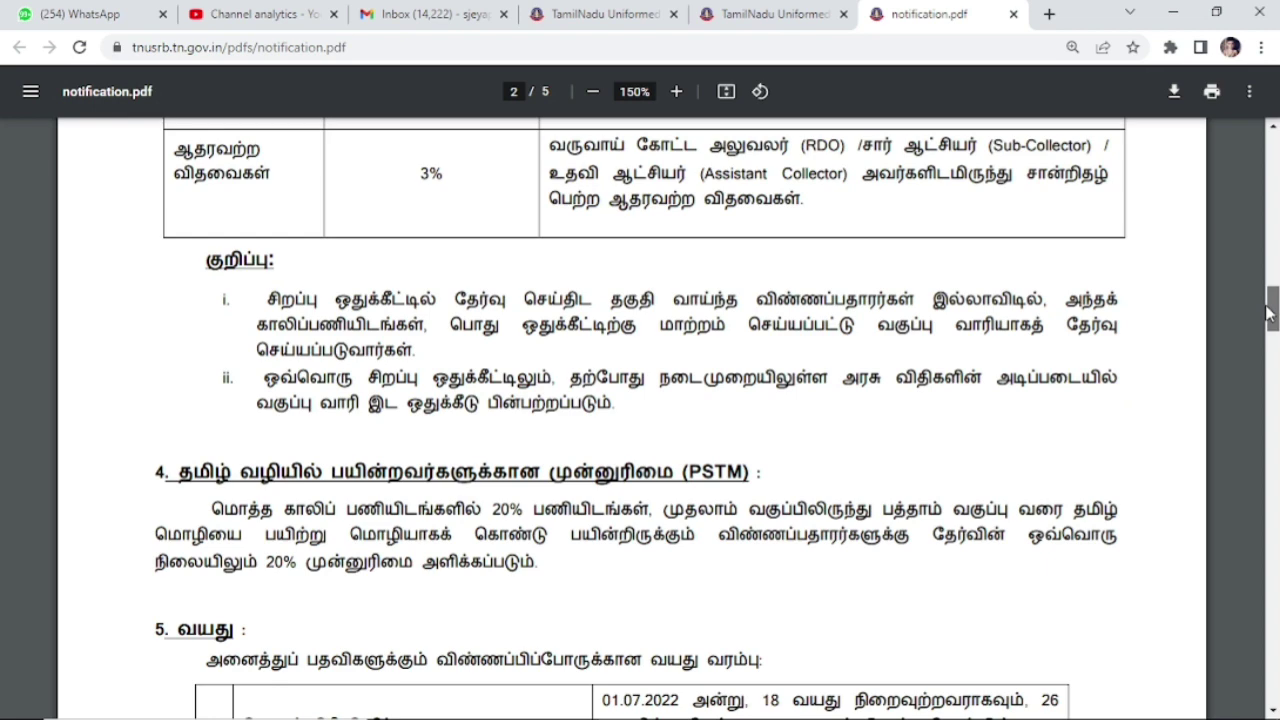
drag(1270, 315, 1268, 336)
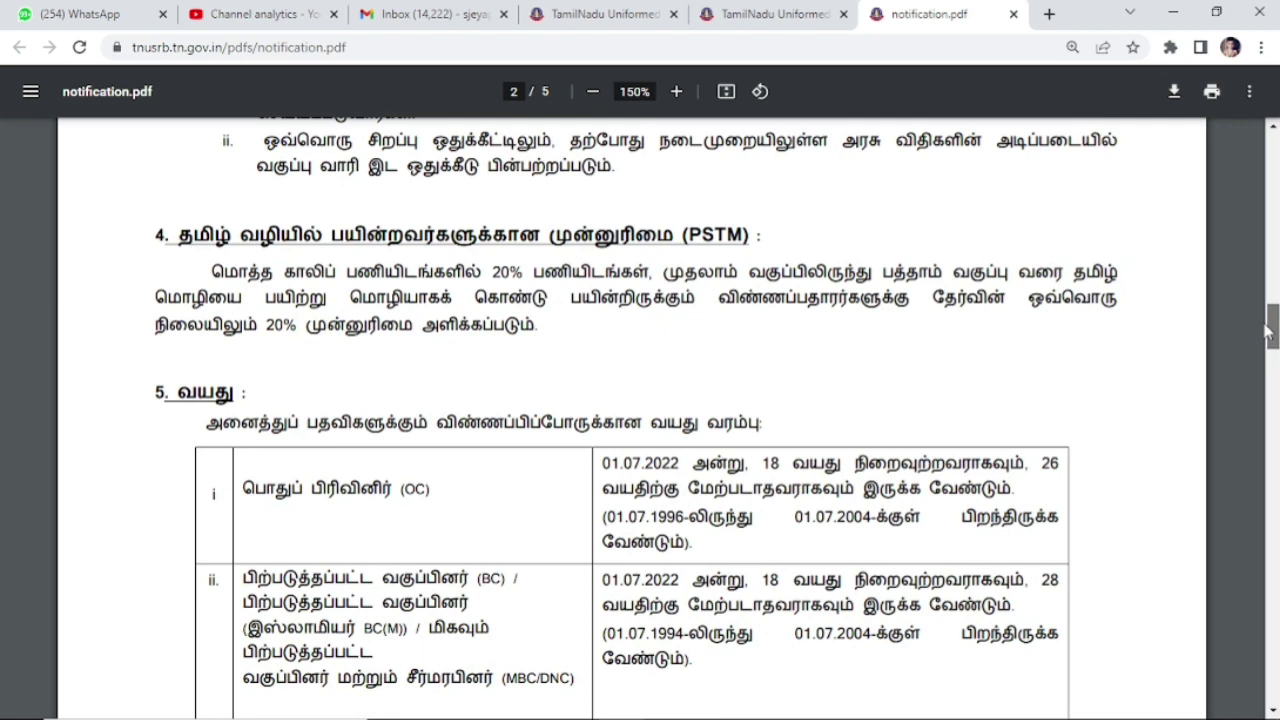
Step: Read page 3's remaining age limits and the 10th-standard educational qualification
drag(1268, 336, 1266, 348)
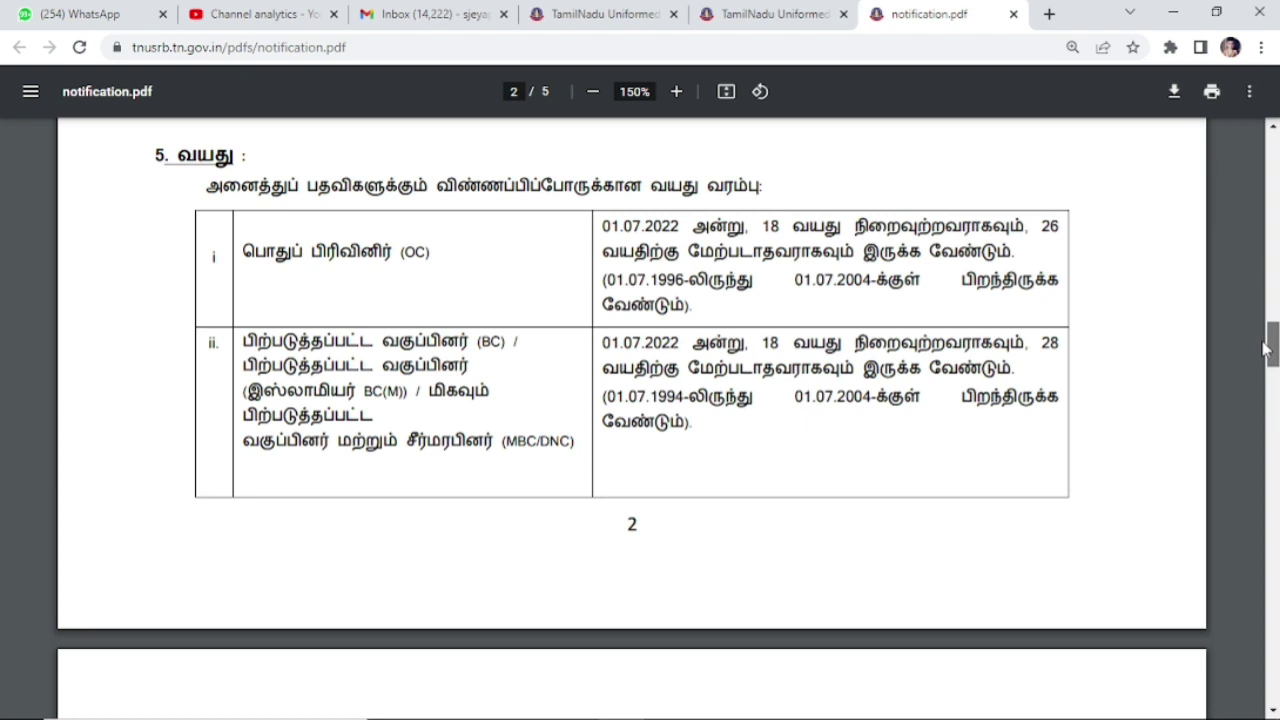
drag(1265, 347, 1265, 358)
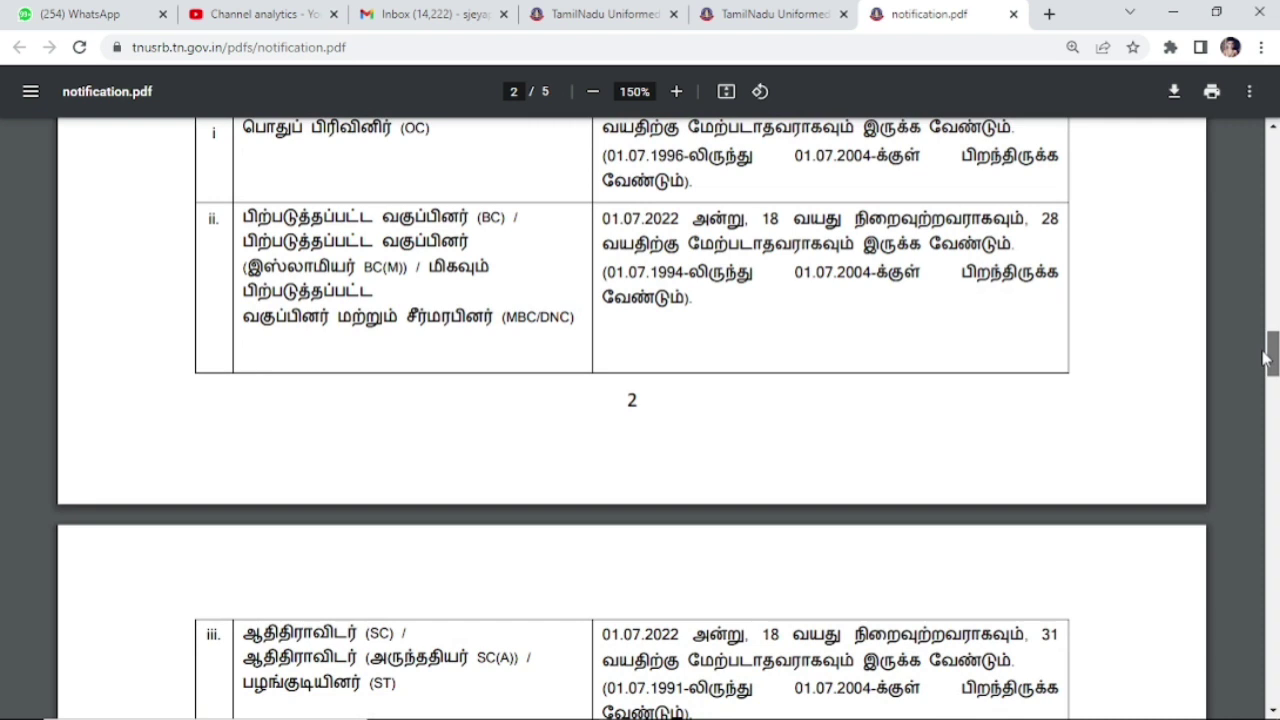
drag(1265, 358, 1265, 400)
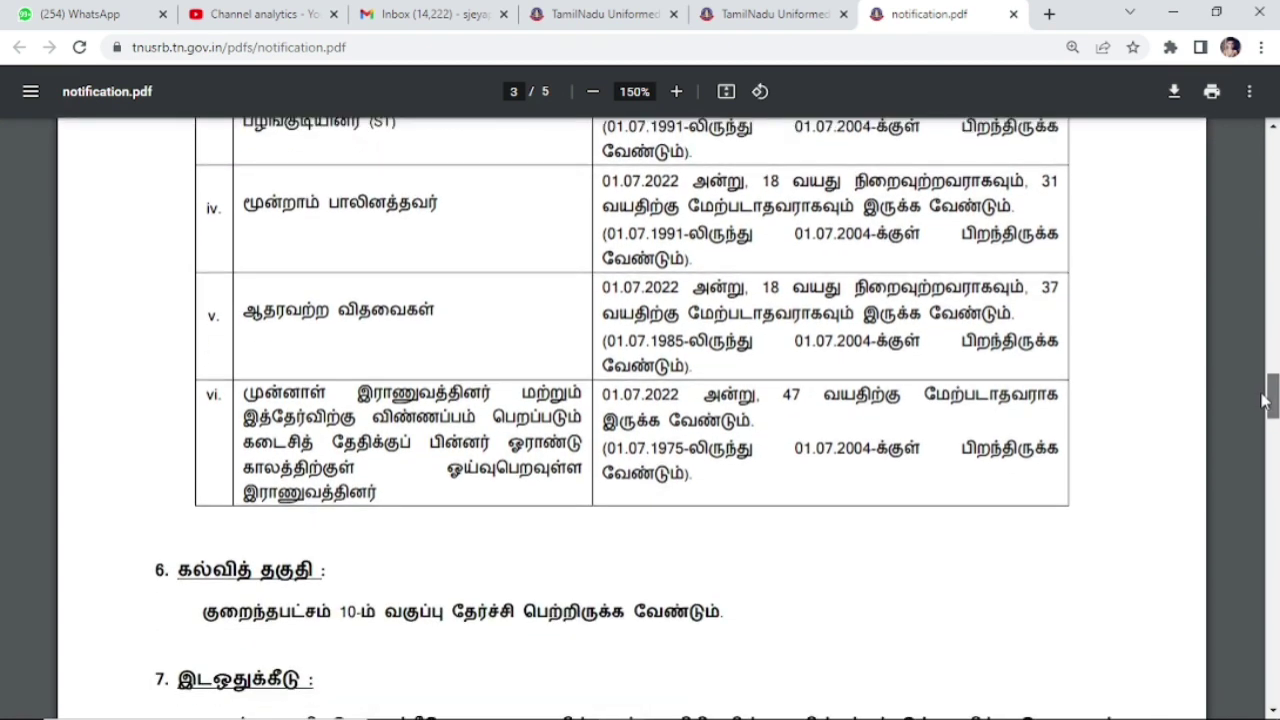
Step: Read page 4's exam centre, ₹250 exam fee and online-application sections, highlighting the fee text
drag(1263, 400, 1262, 432)
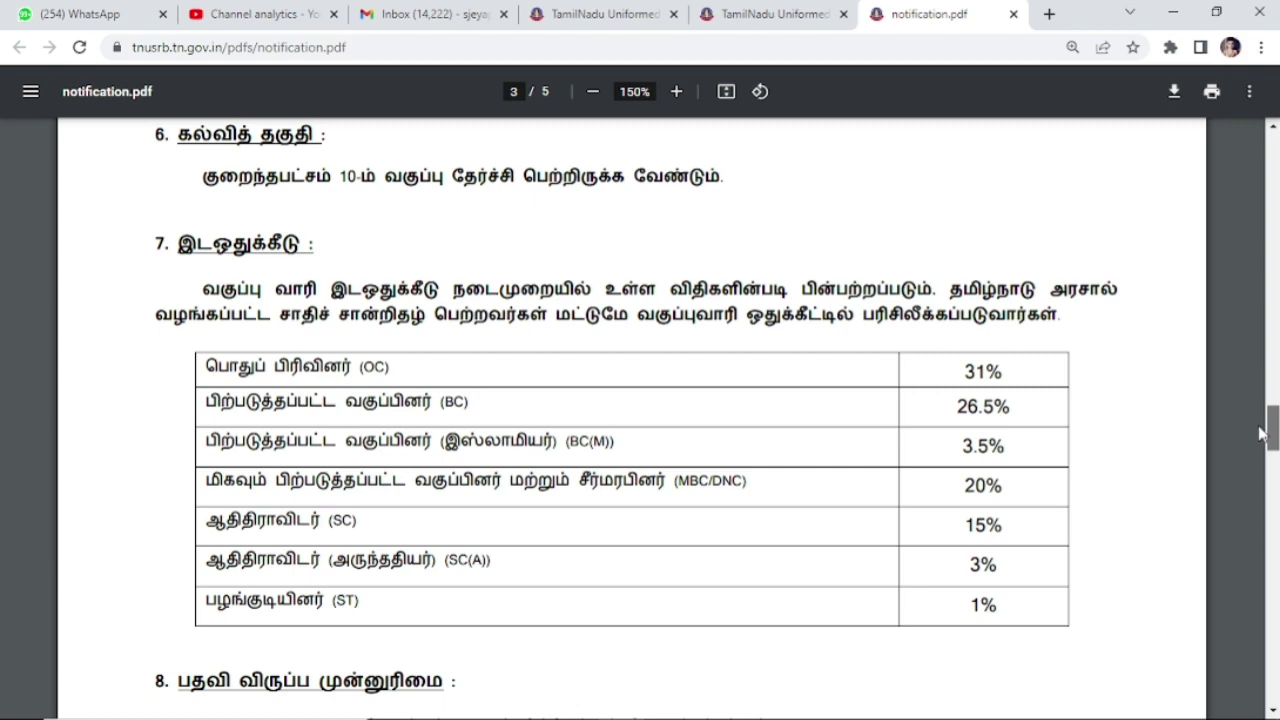
drag(1262, 432, 1262, 514)
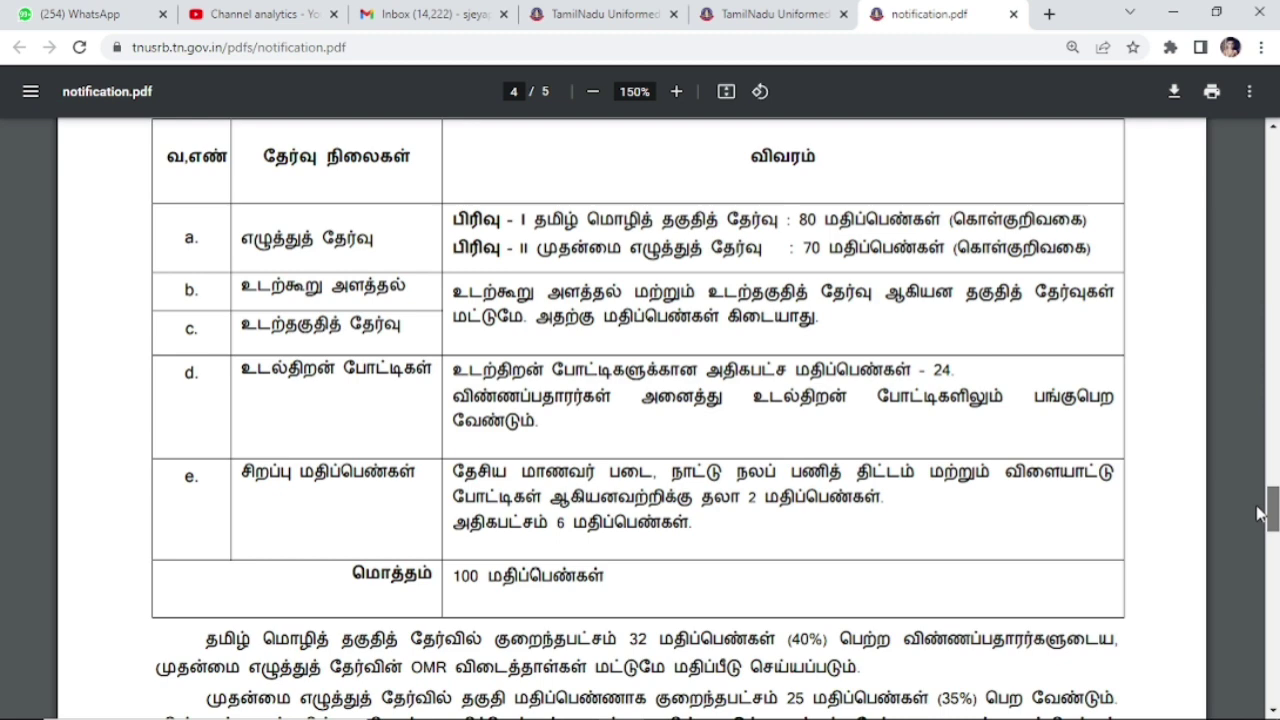
drag(1262, 514, 1256, 562)
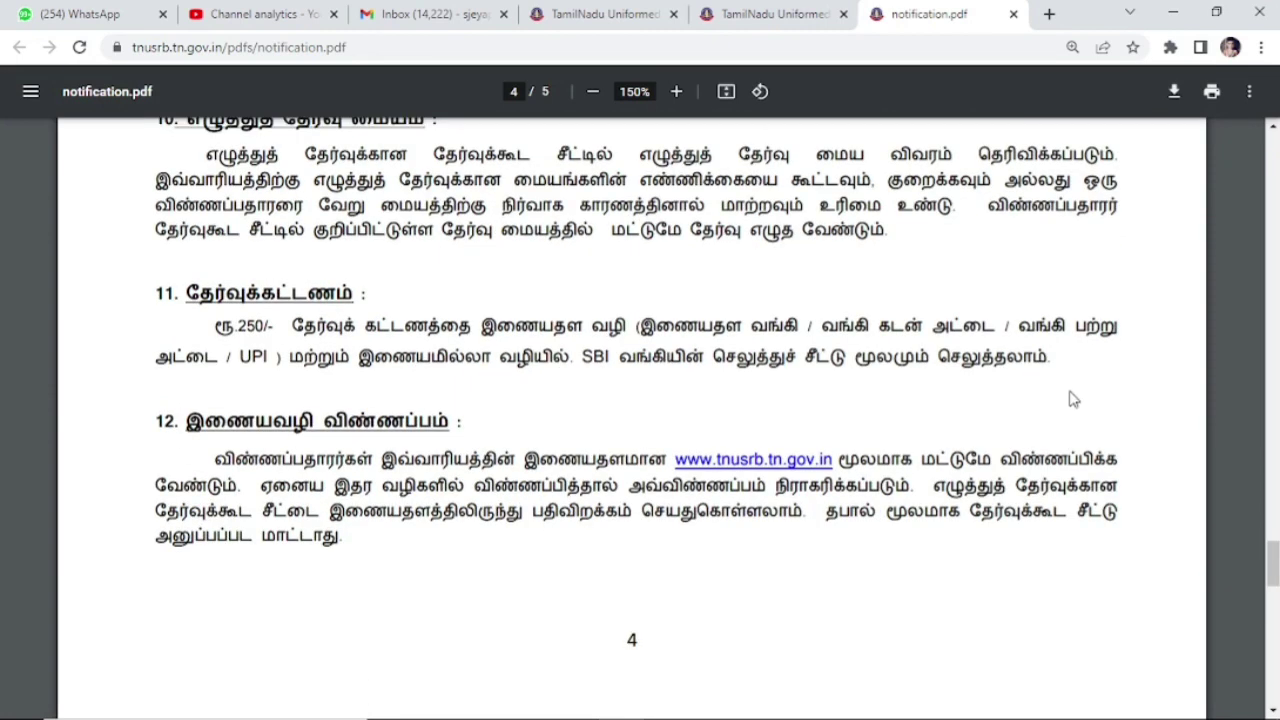
drag(1048, 362, 179, 305)
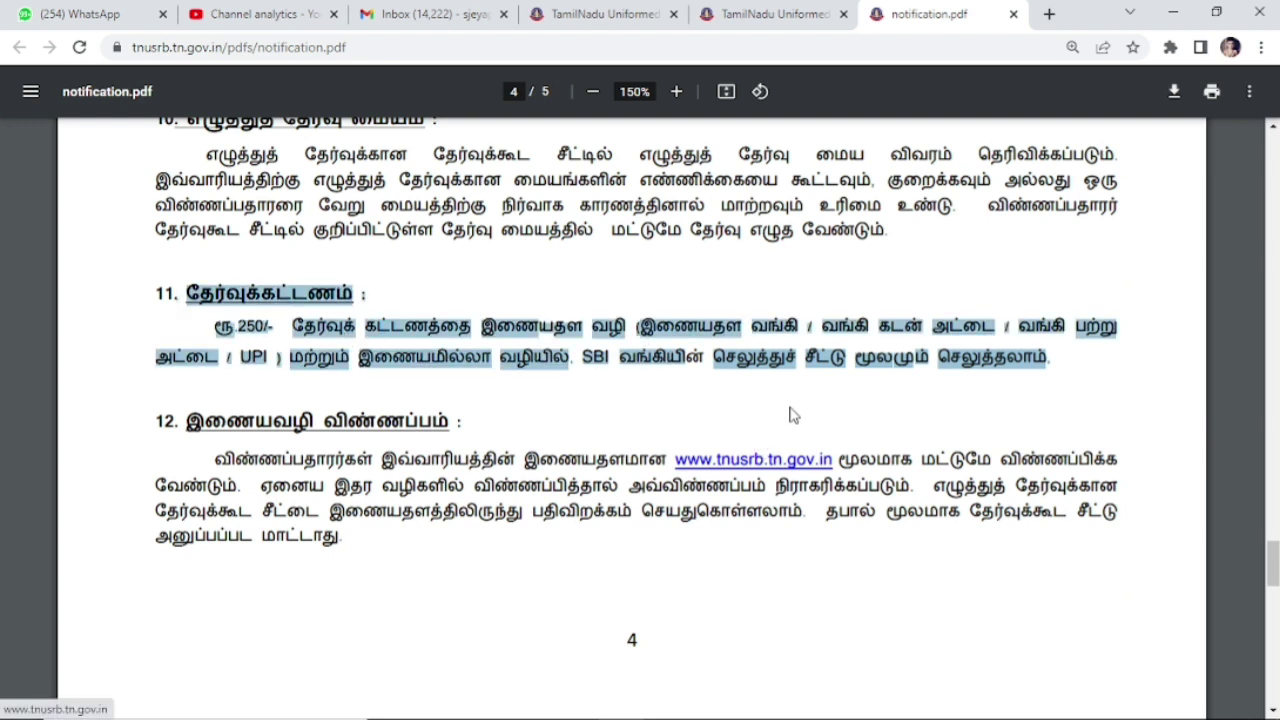
click(790, 414)
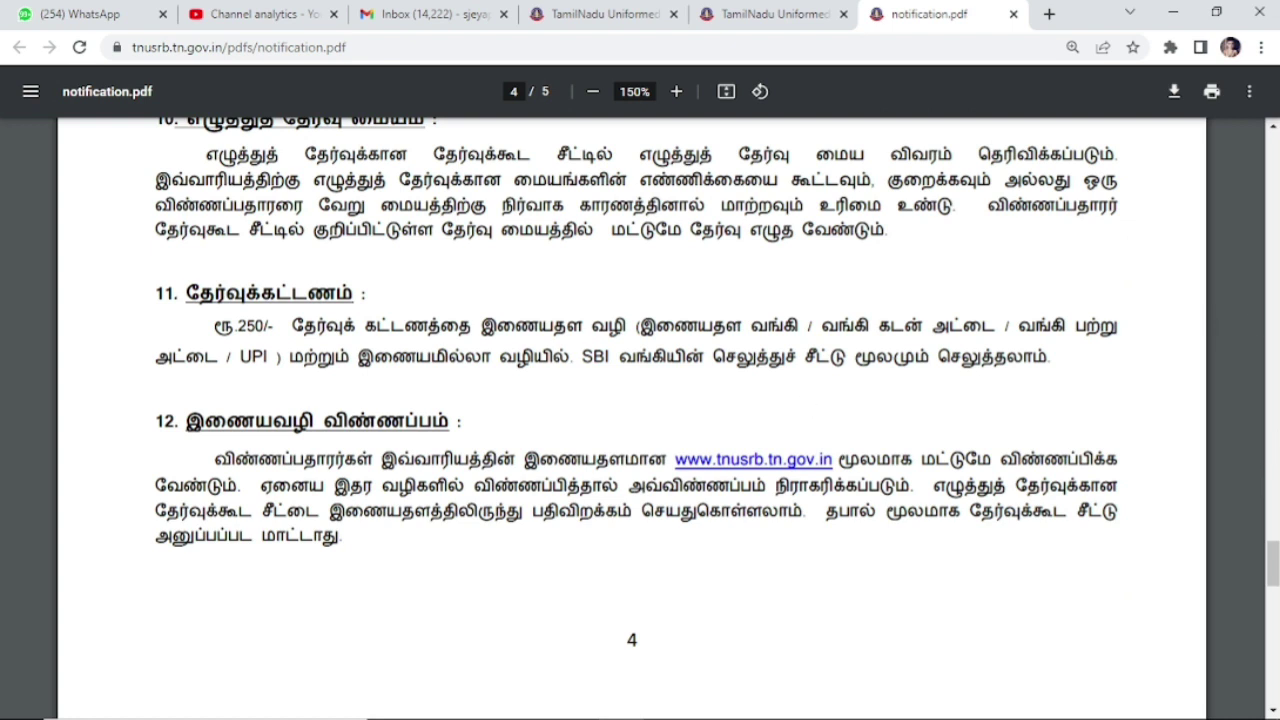
mouse_move(1274, 560)
mouse_down()
mouse_move(1274, 650)
mouse_move(1274, 561)
mouse_up()
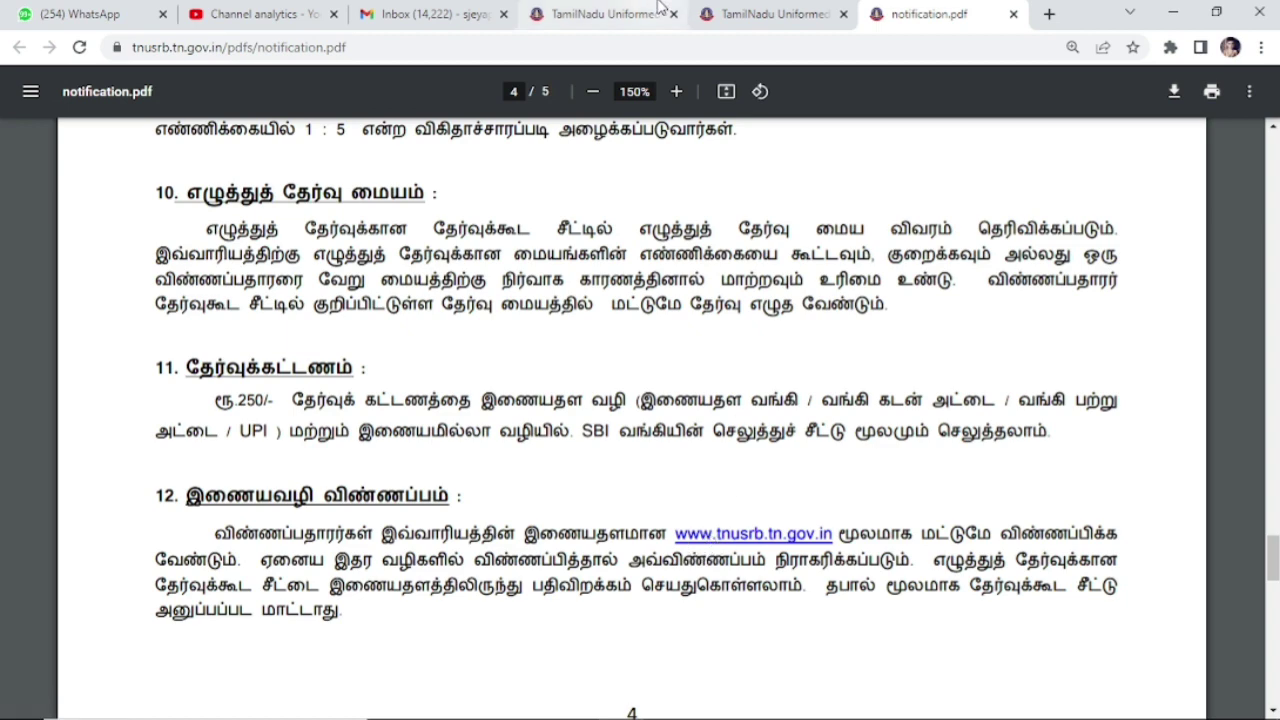
Step: Open the Information Brochure PDF from the TNUSRB site and scroll into it
click(741, 14)
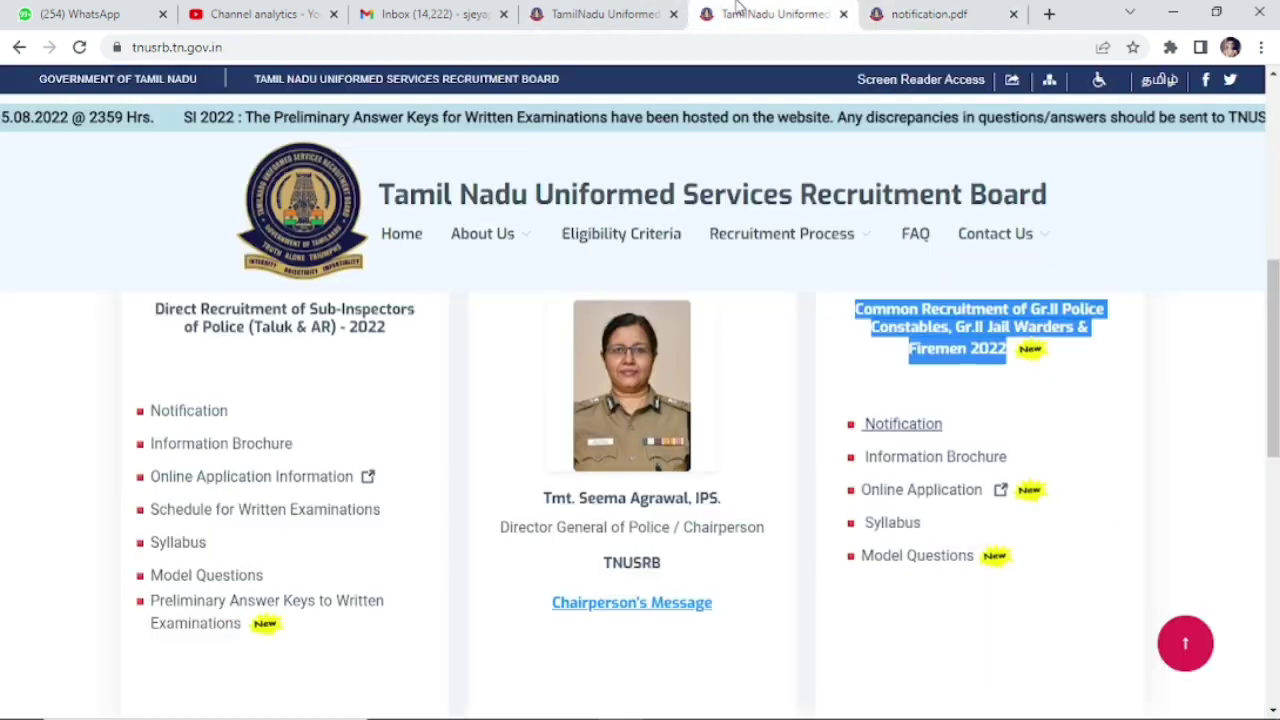
click(951, 465)
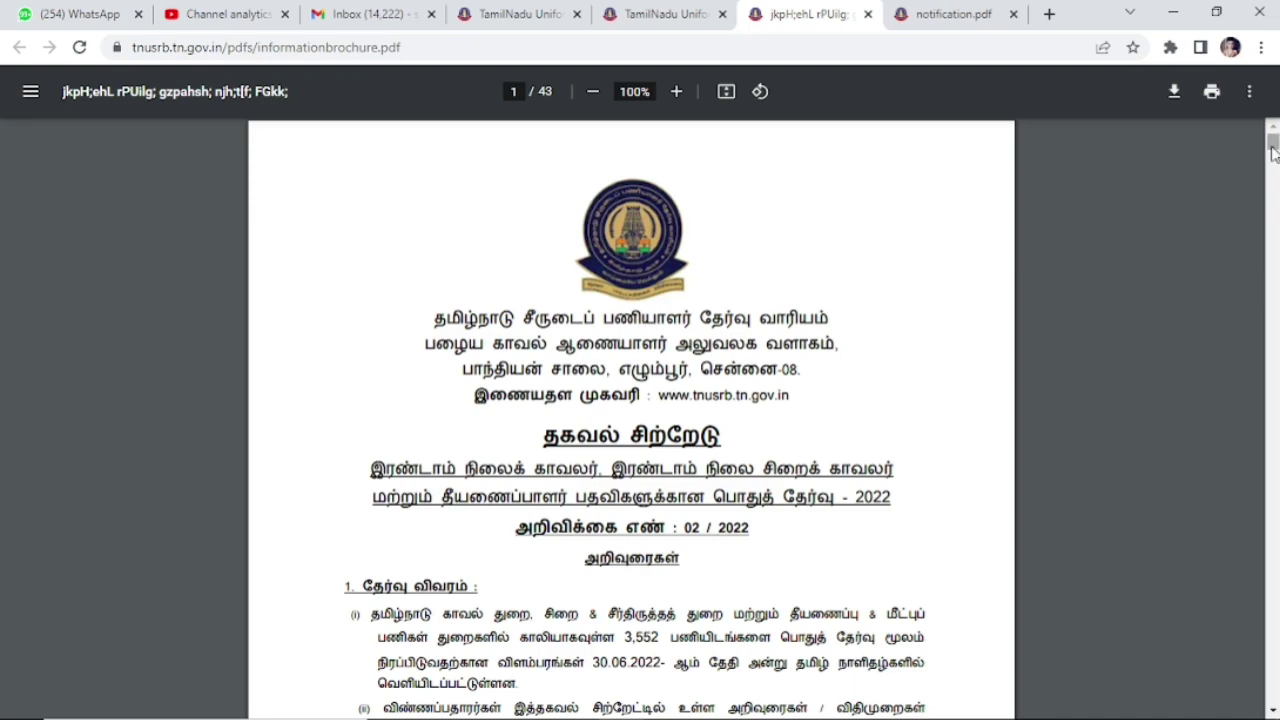
drag(1272, 140, 1262, 390)
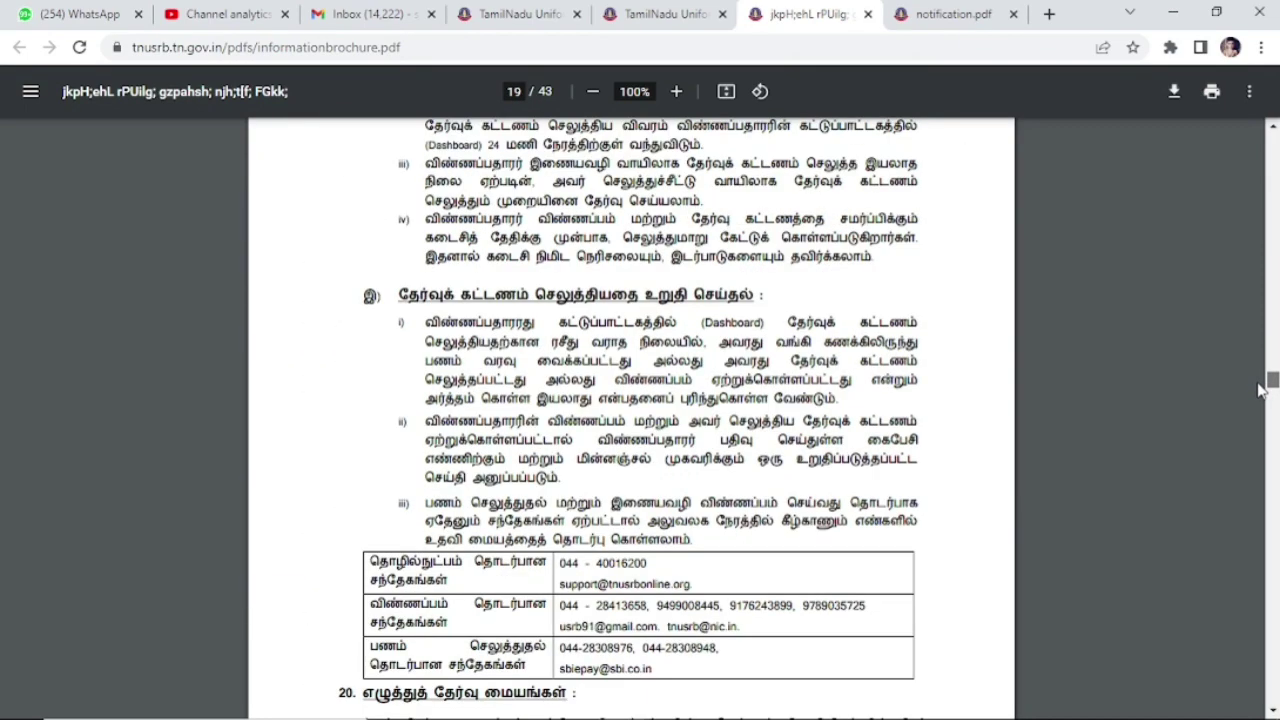
drag(1262, 390, 1247, 300)
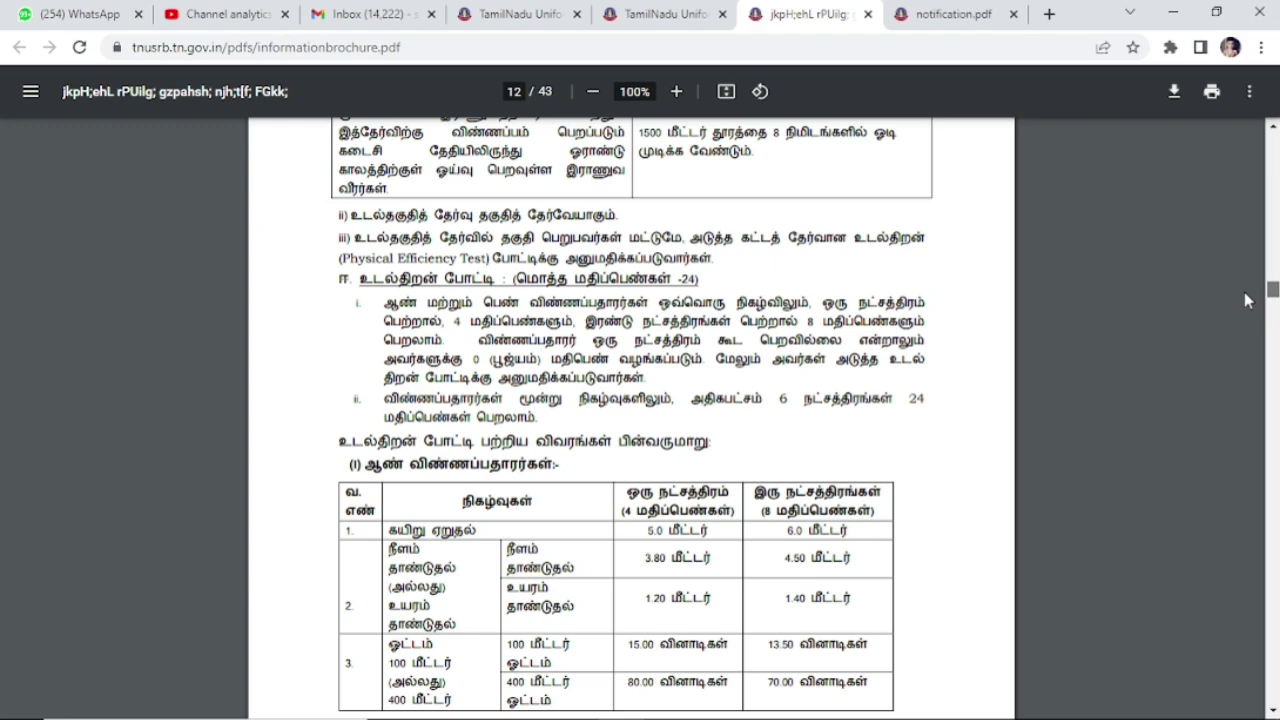
drag(1247, 300, 1247, 302)
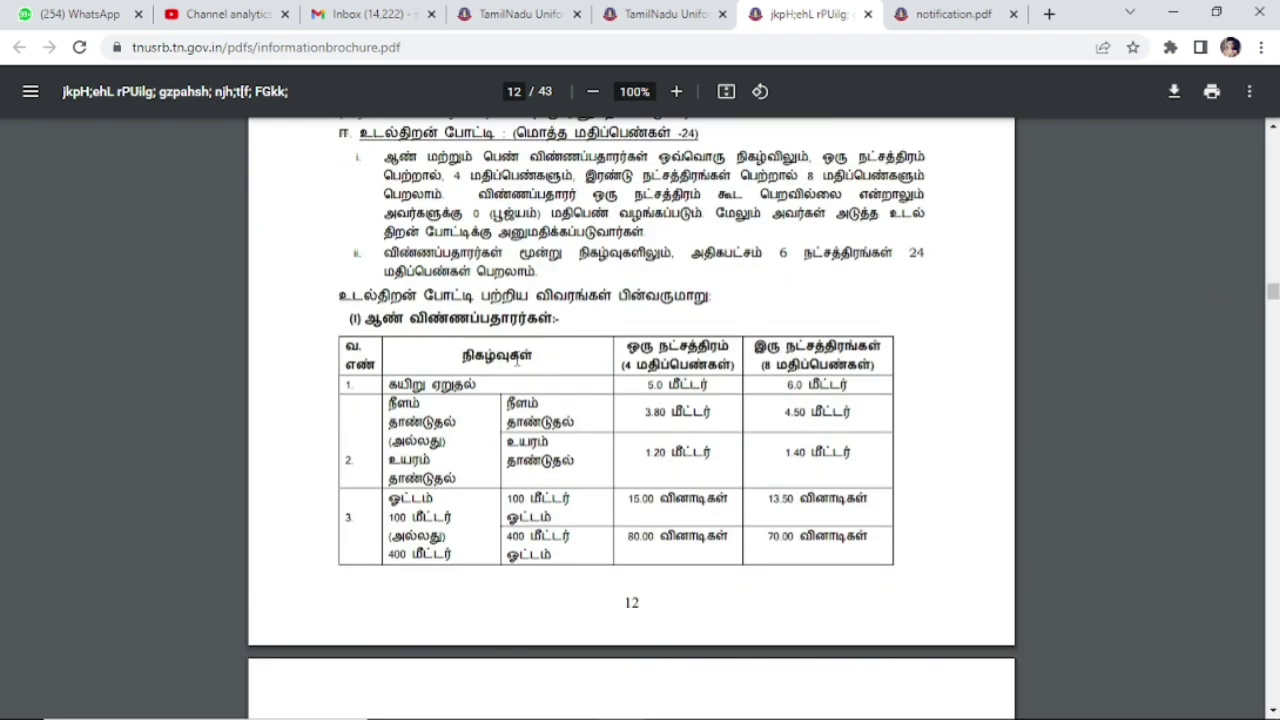
Step: Select rows of the brochure's physical efficiency test and height tables
drag(400, 382, 898, 544)
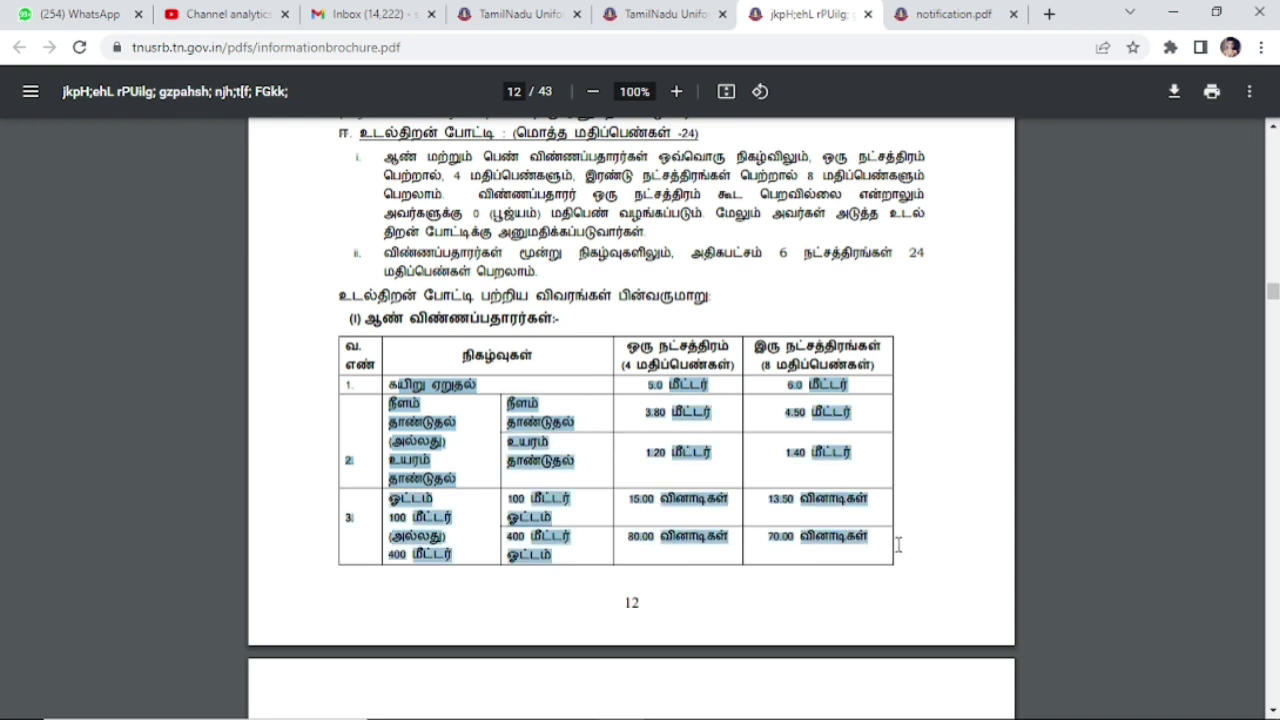
scroll(1274, 292, up, 1)
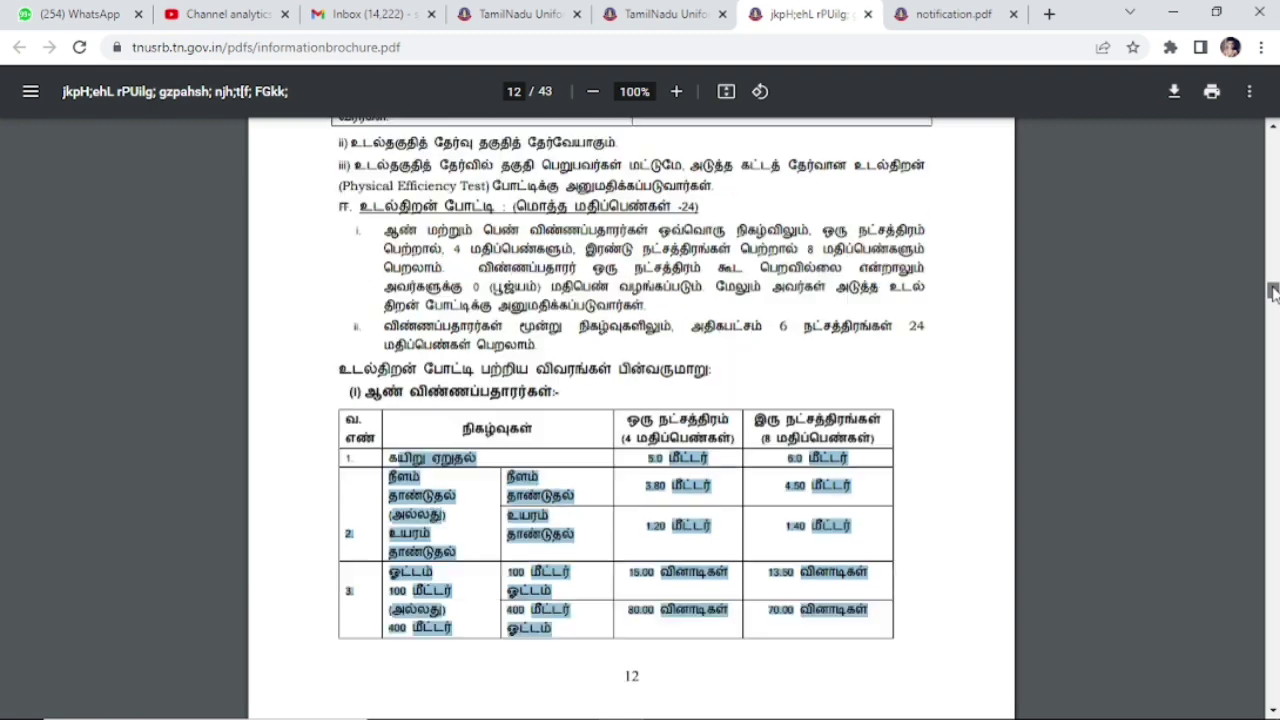
scroll(1273, 290, up, 2)
scroll(1273, 289, up, 4)
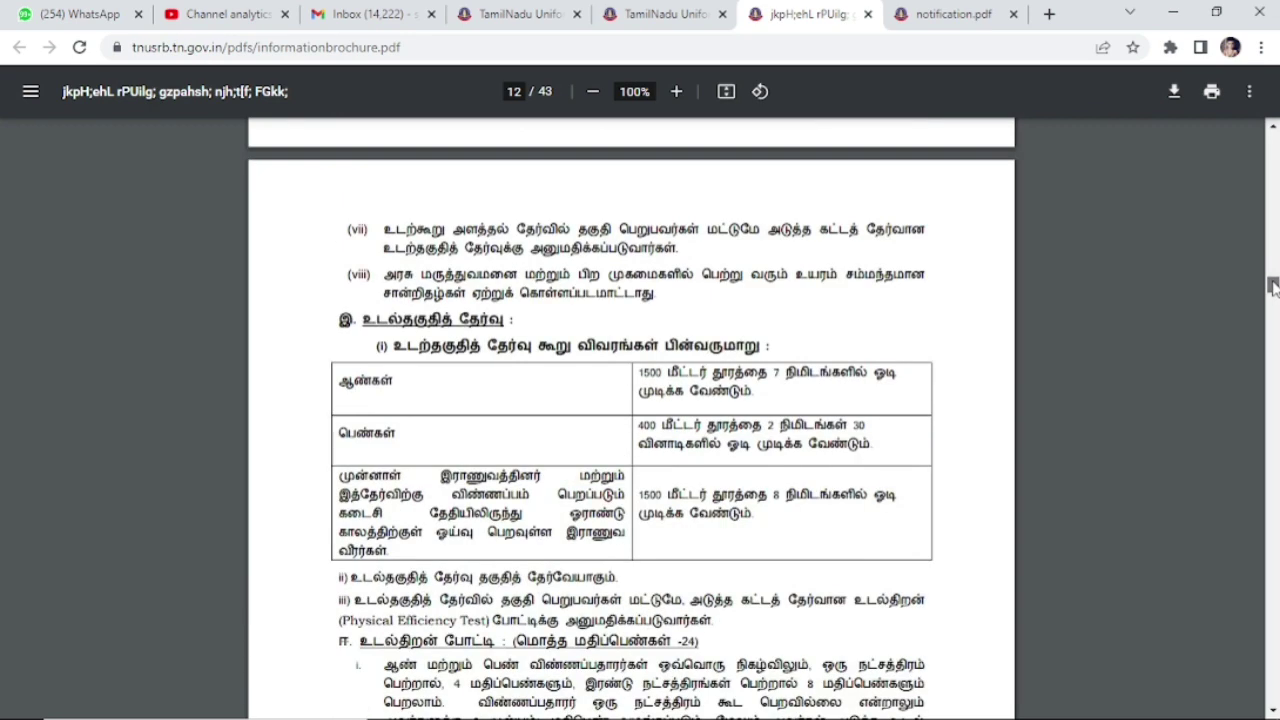
scroll(1273, 287, up, 7)
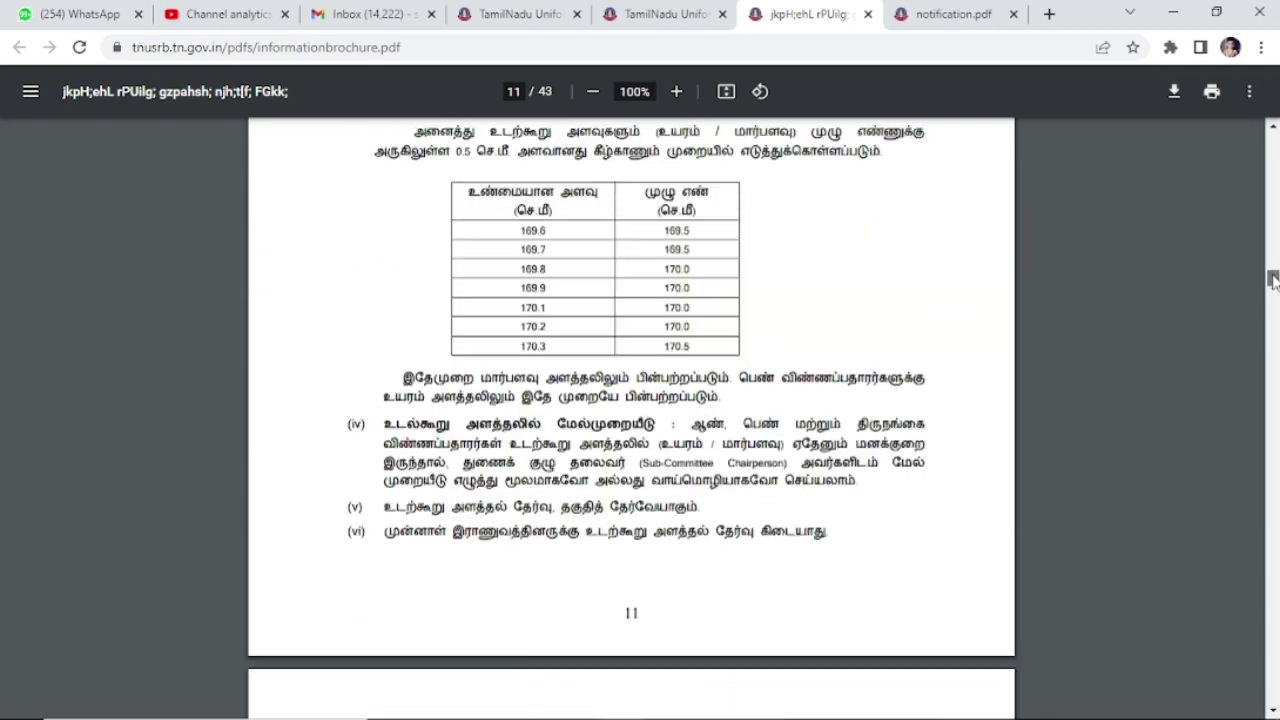
scroll(1273, 281, up, 2)
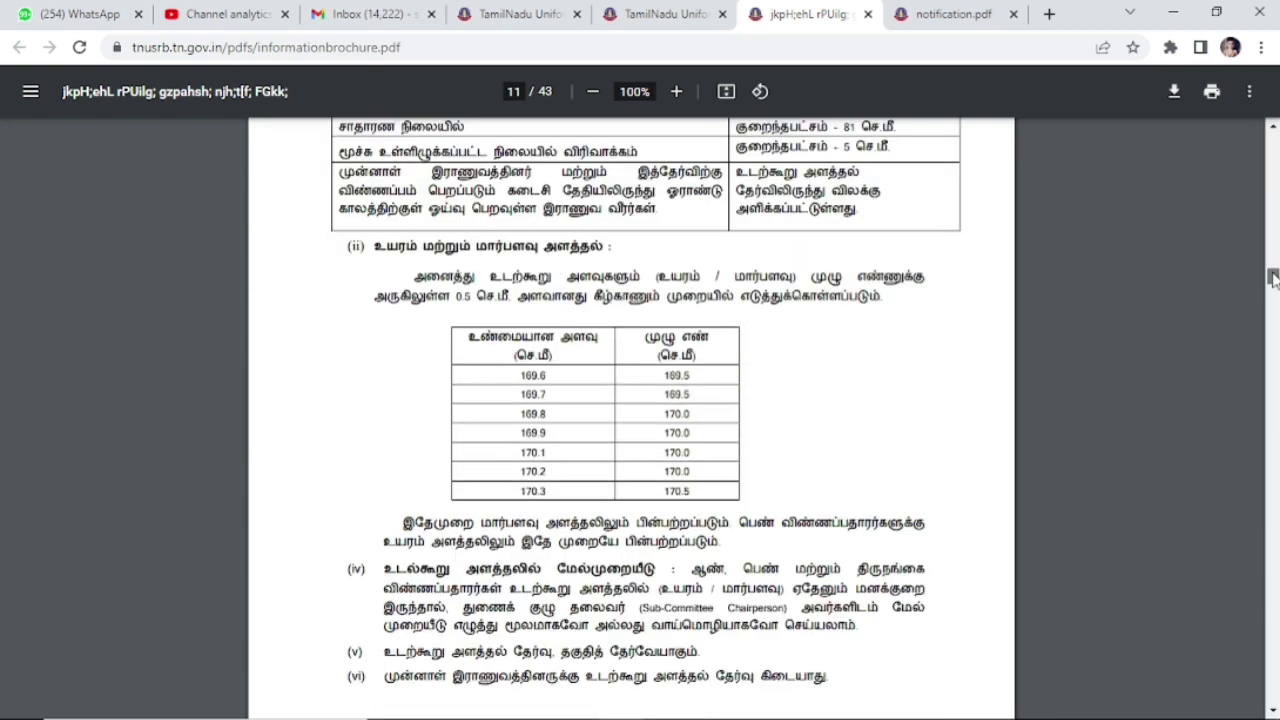
mouse_move(1273, 279)
mouse_down()
mouse_move(1273, 263)
mouse_move(1273, 279)
mouse_up()
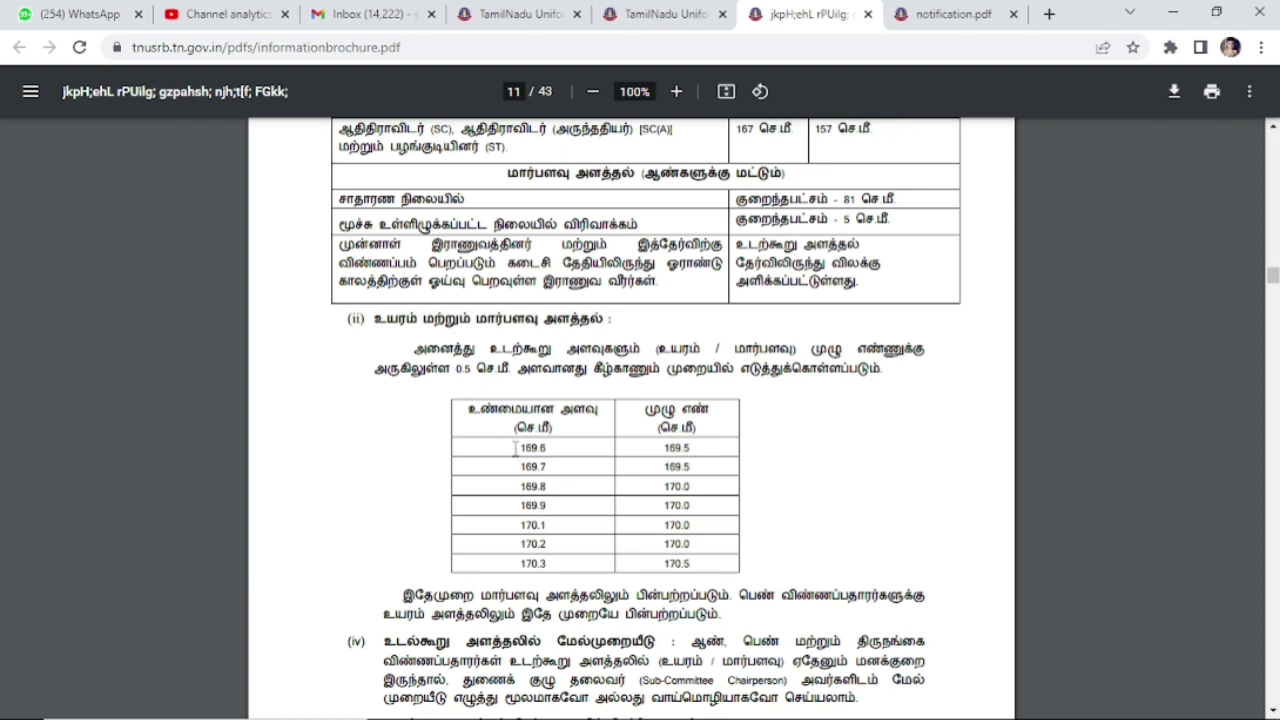
drag(515, 448, 712, 570)
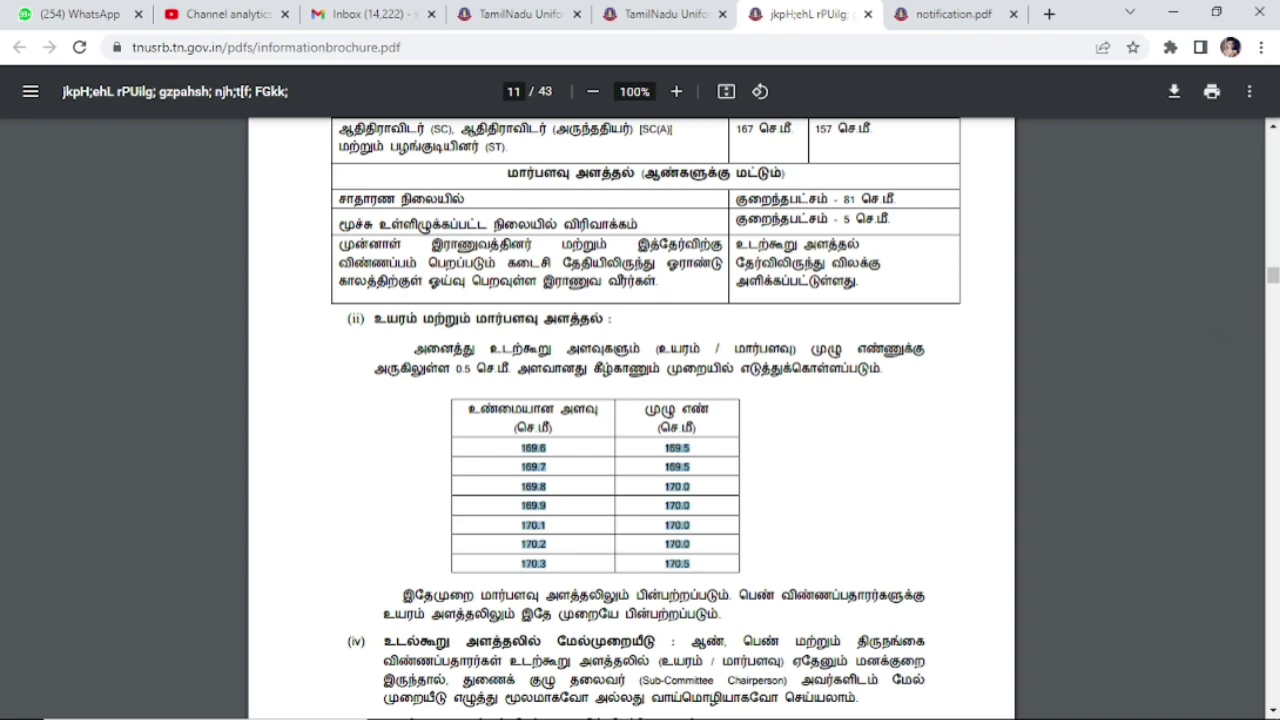
scroll(1274, 282, up, 3)
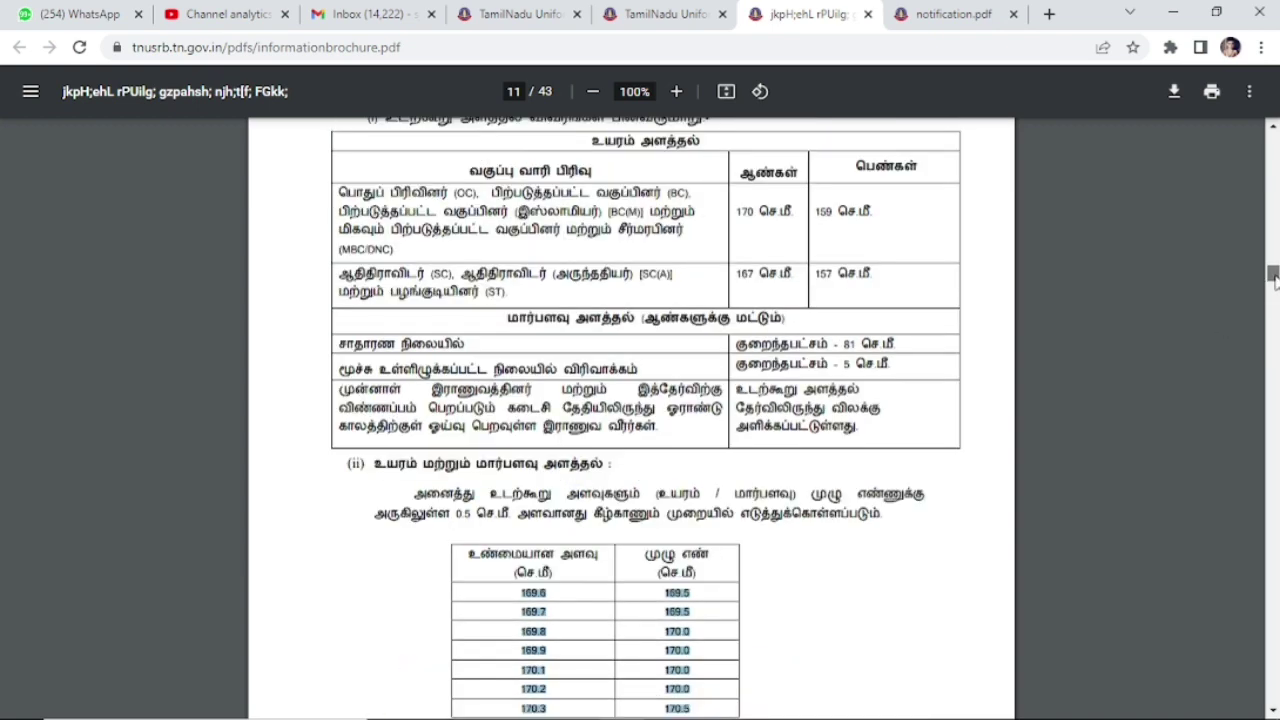
click(318, 180)
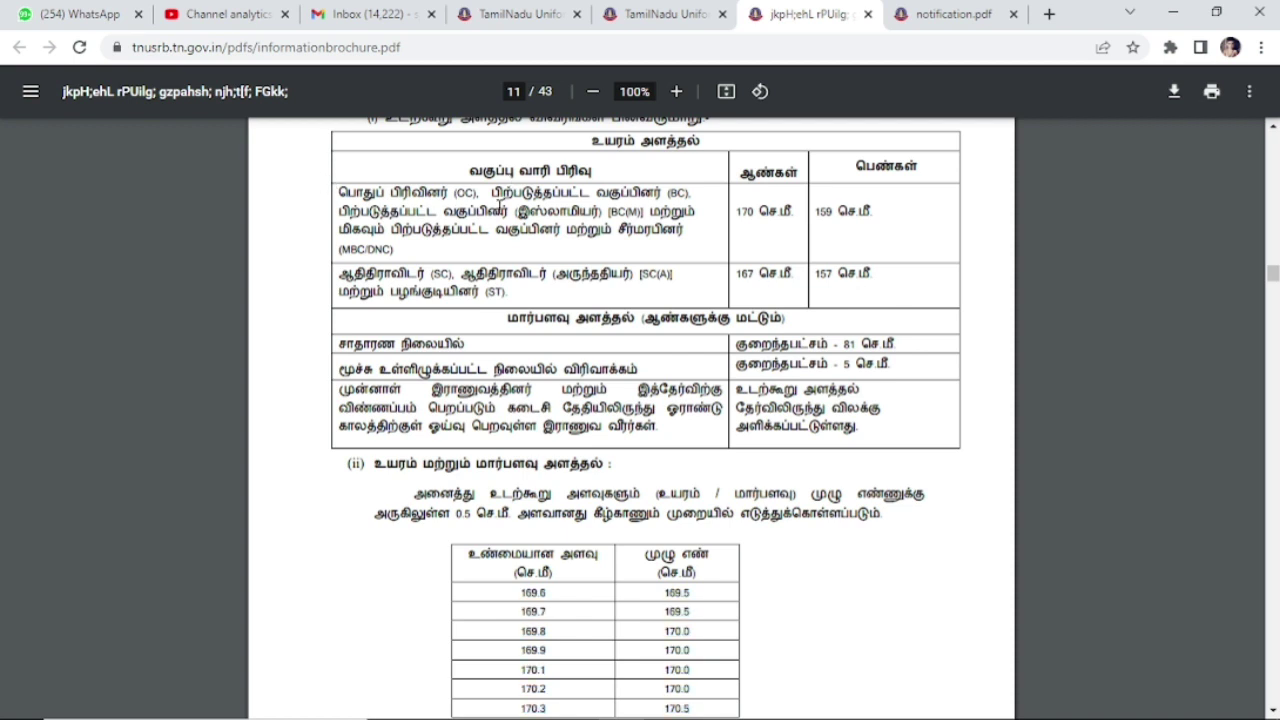
double_click(498, 210)
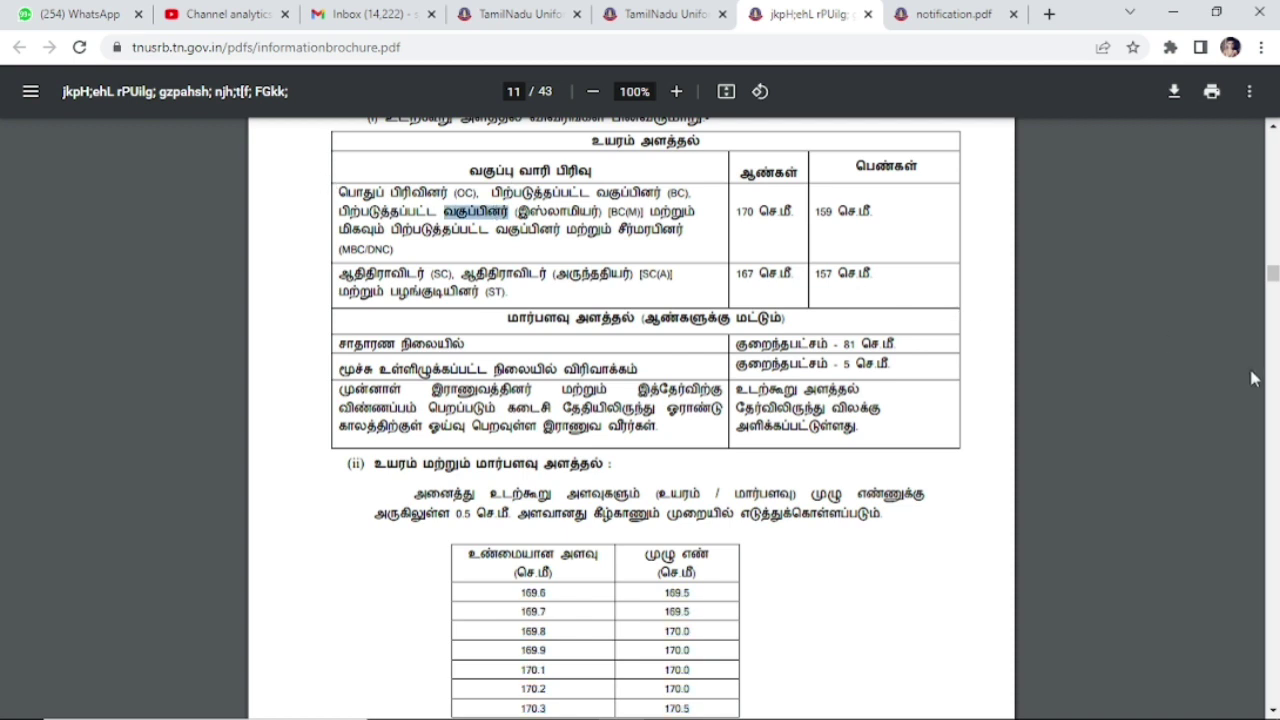
Step: Scroll the brochure to the page 43 exam-centre list and return to the TNUSRB site
scroll(1272, 272, up, 4)
drag(1274, 275, 1274, 691)
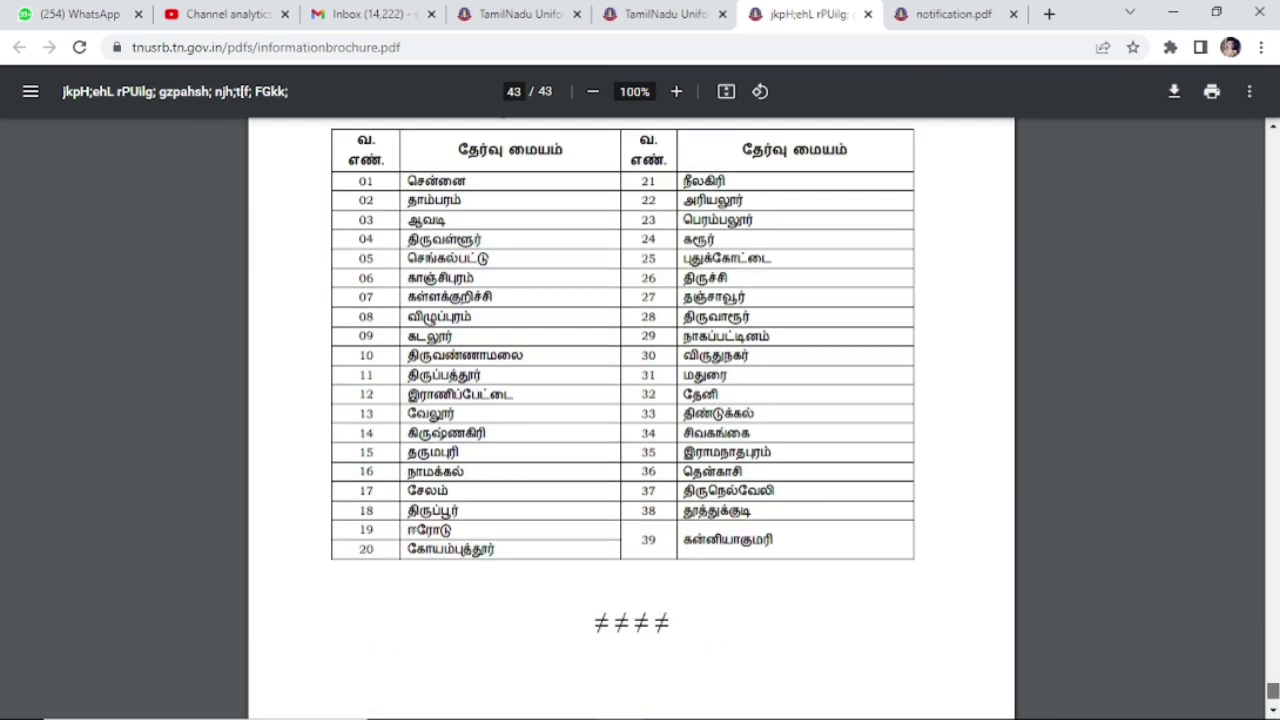
drag(1274, 691, 1274, 695)
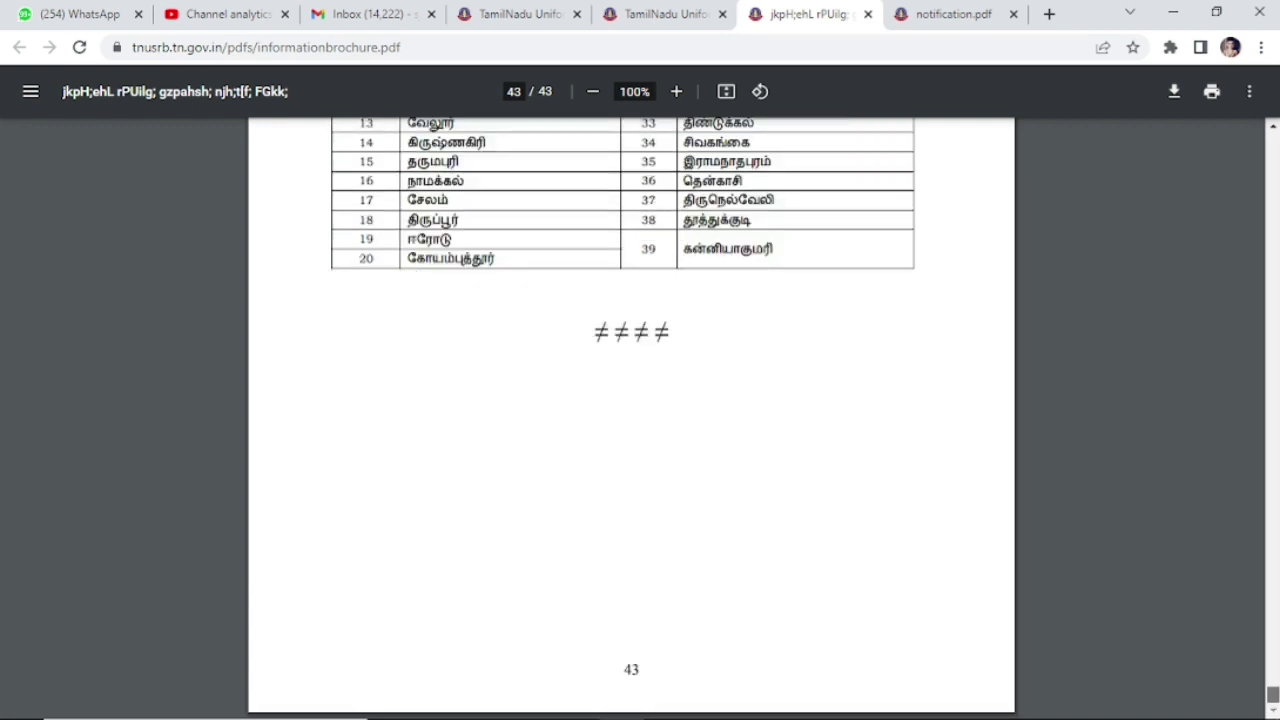
mouse_move(812, 712)
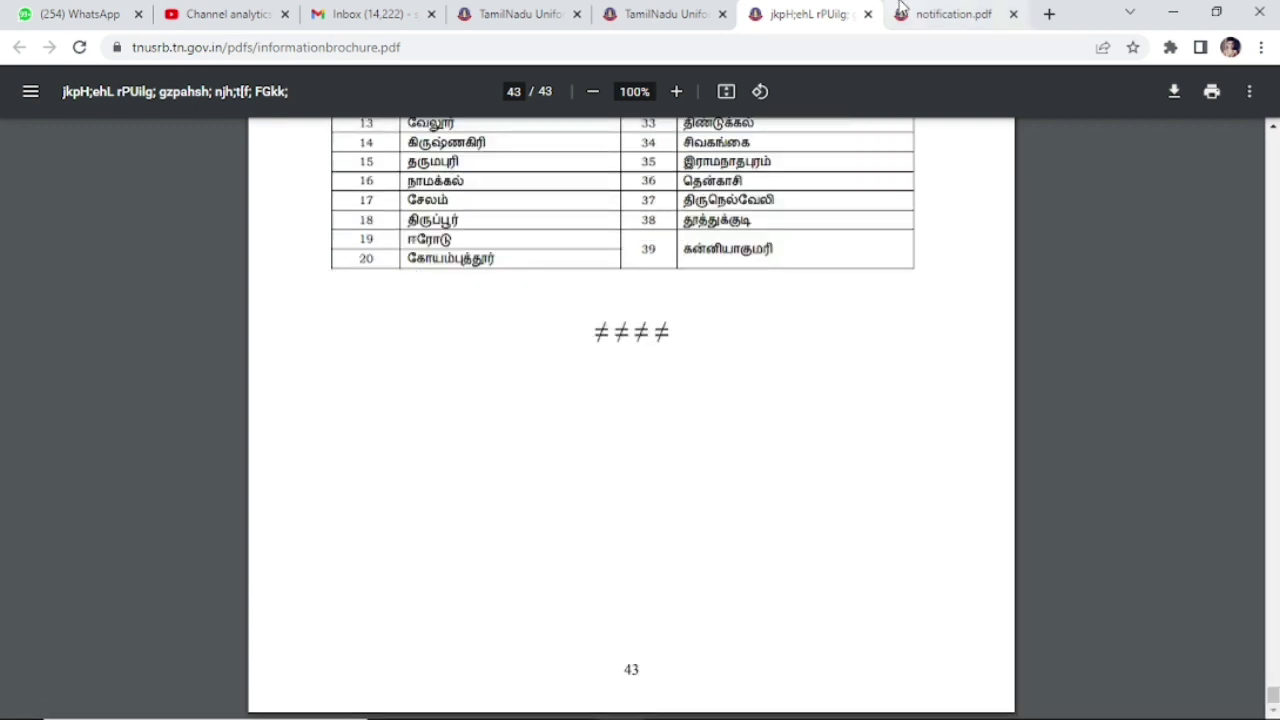
click(662, 13)
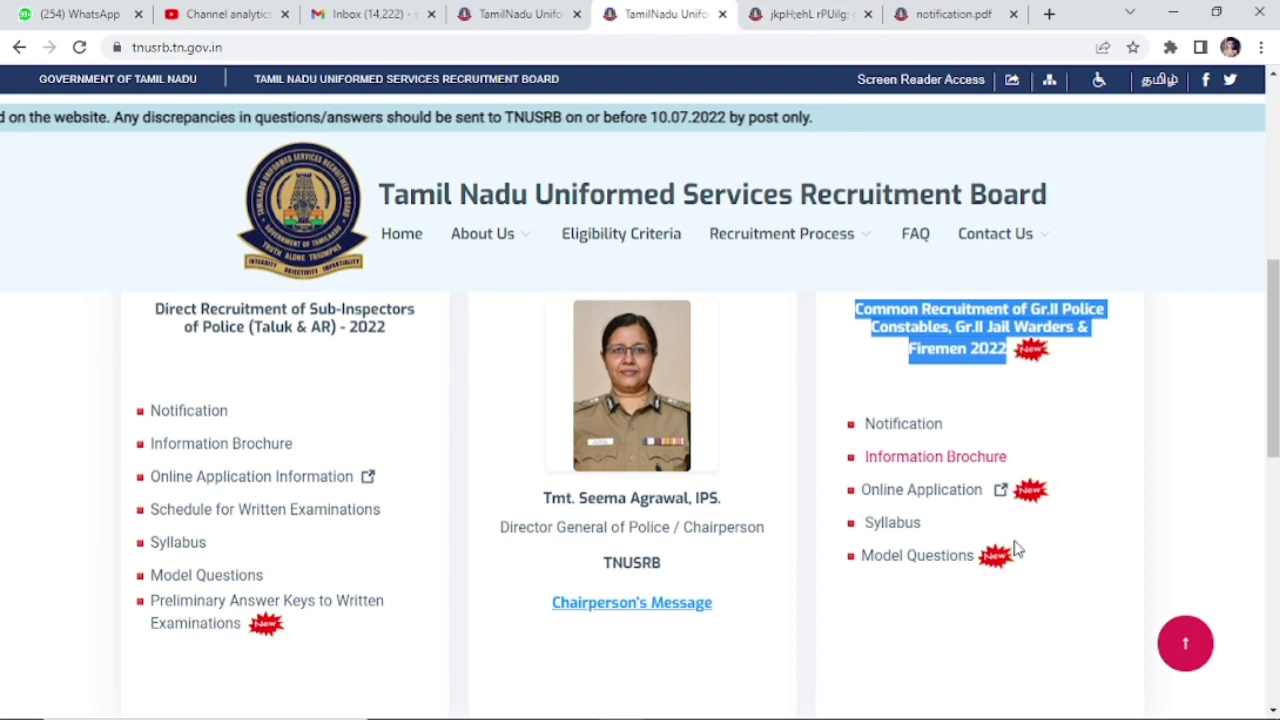
Step: Open the Online Application login for Common Recruitment of Gr.II Police Constables 2022
click(958, 497)
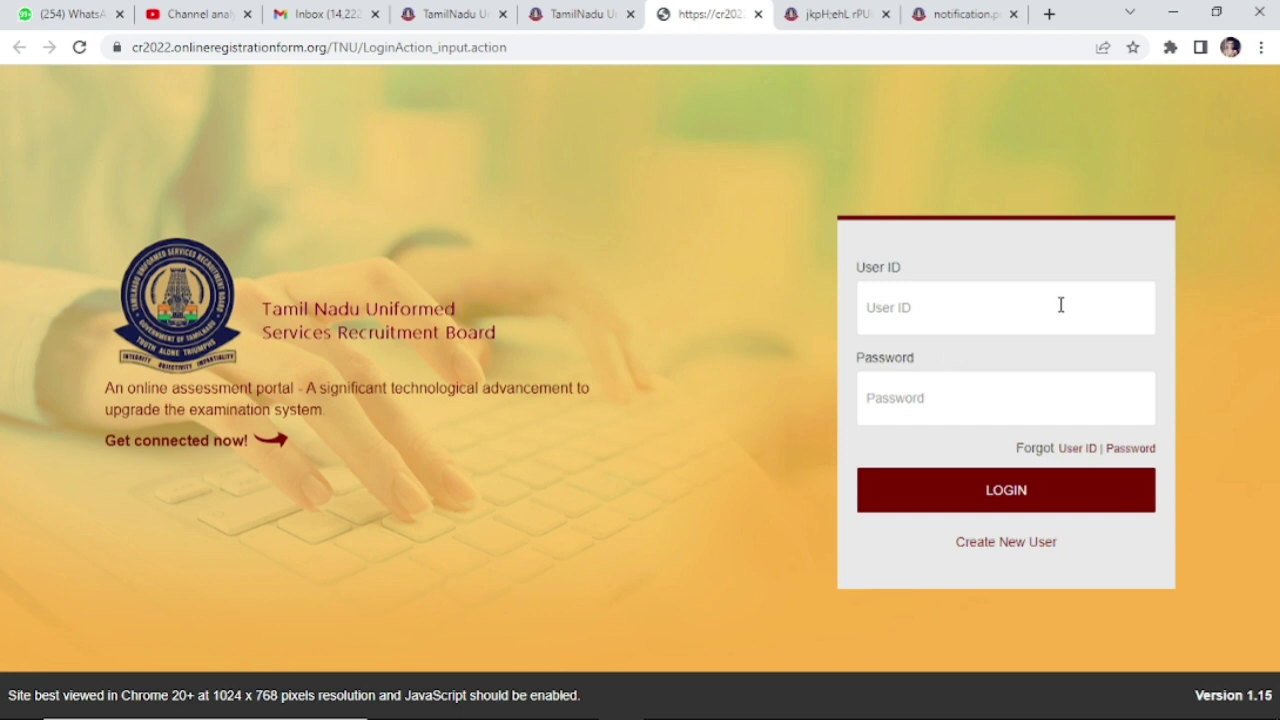
click(972, 295)
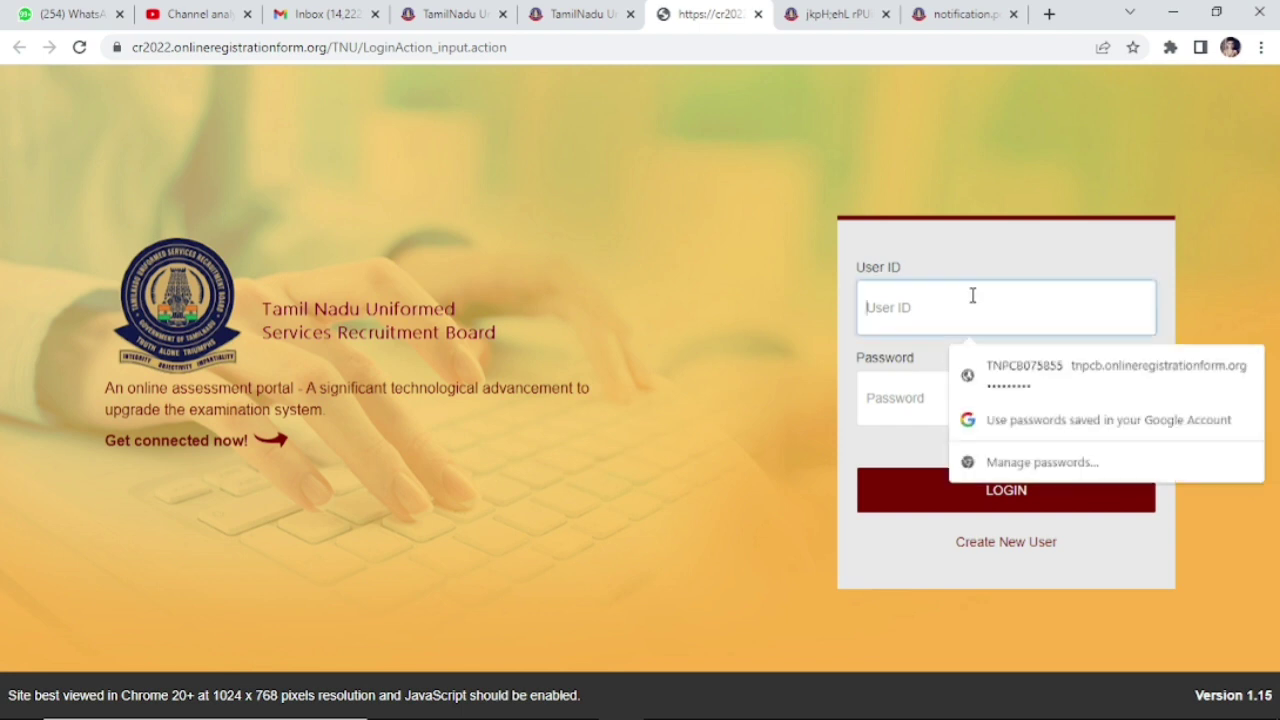
click(645, 340)
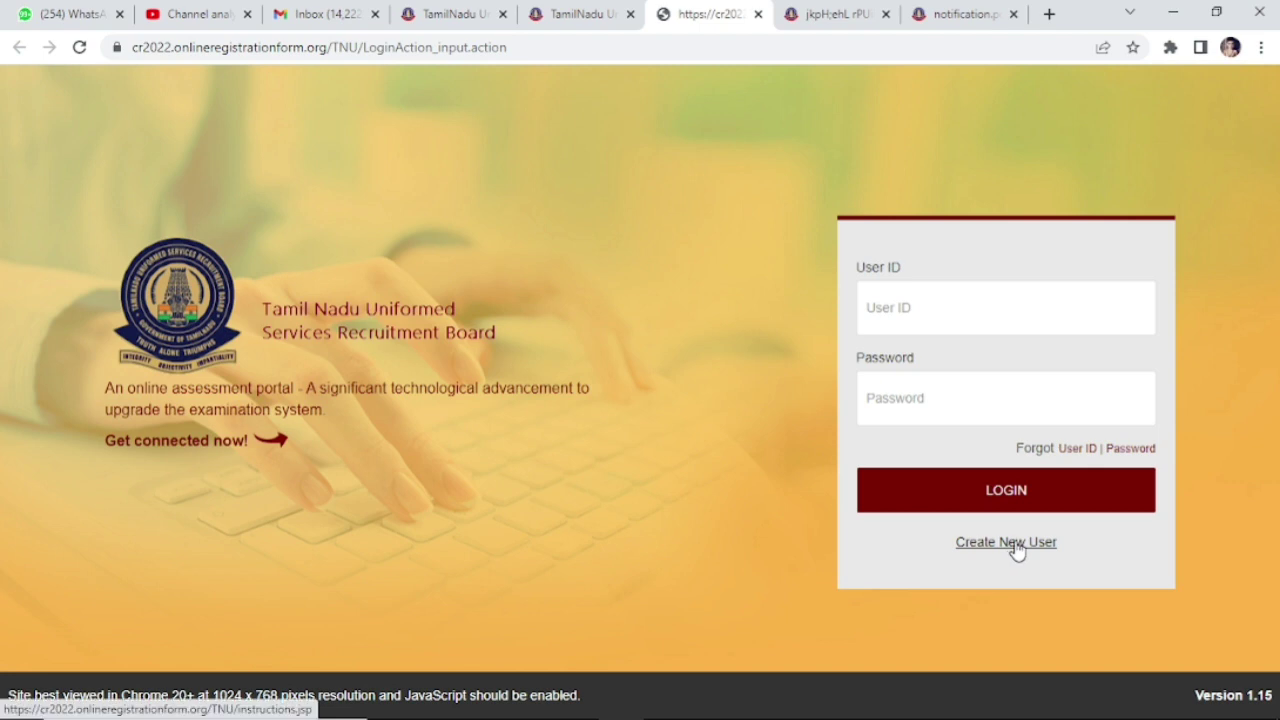
click(1017, 549)
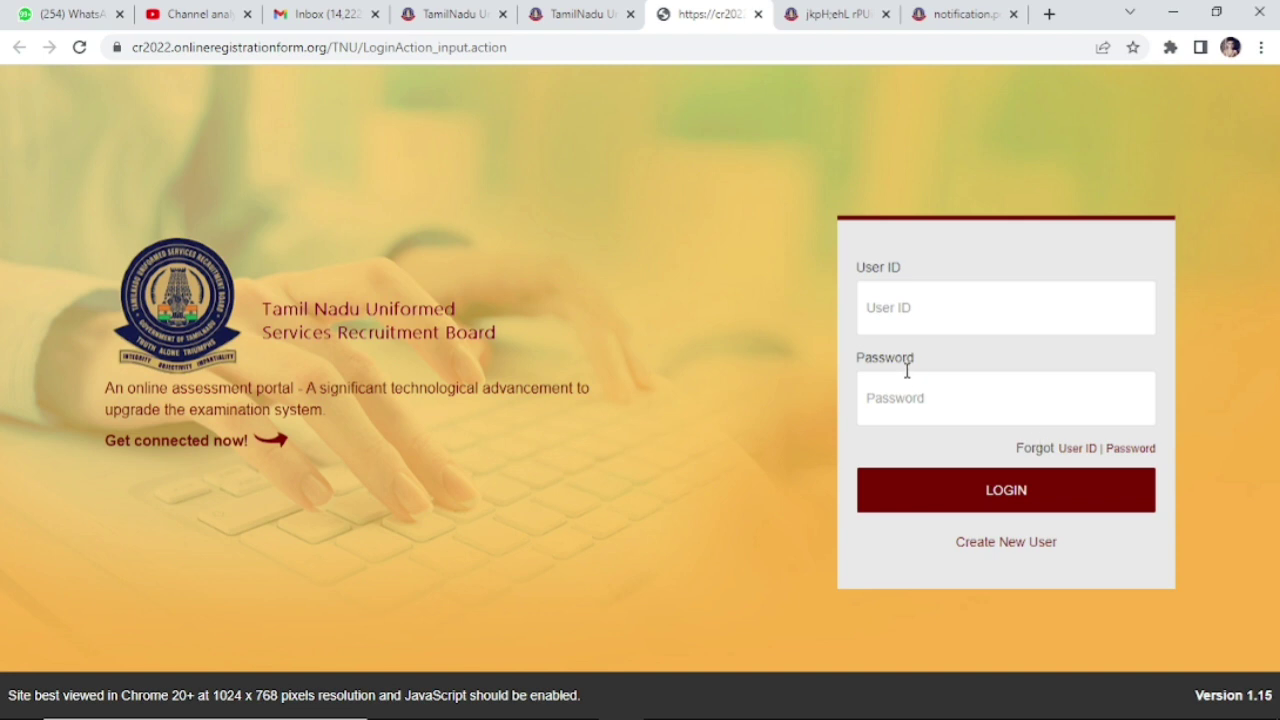
click(972, 295)
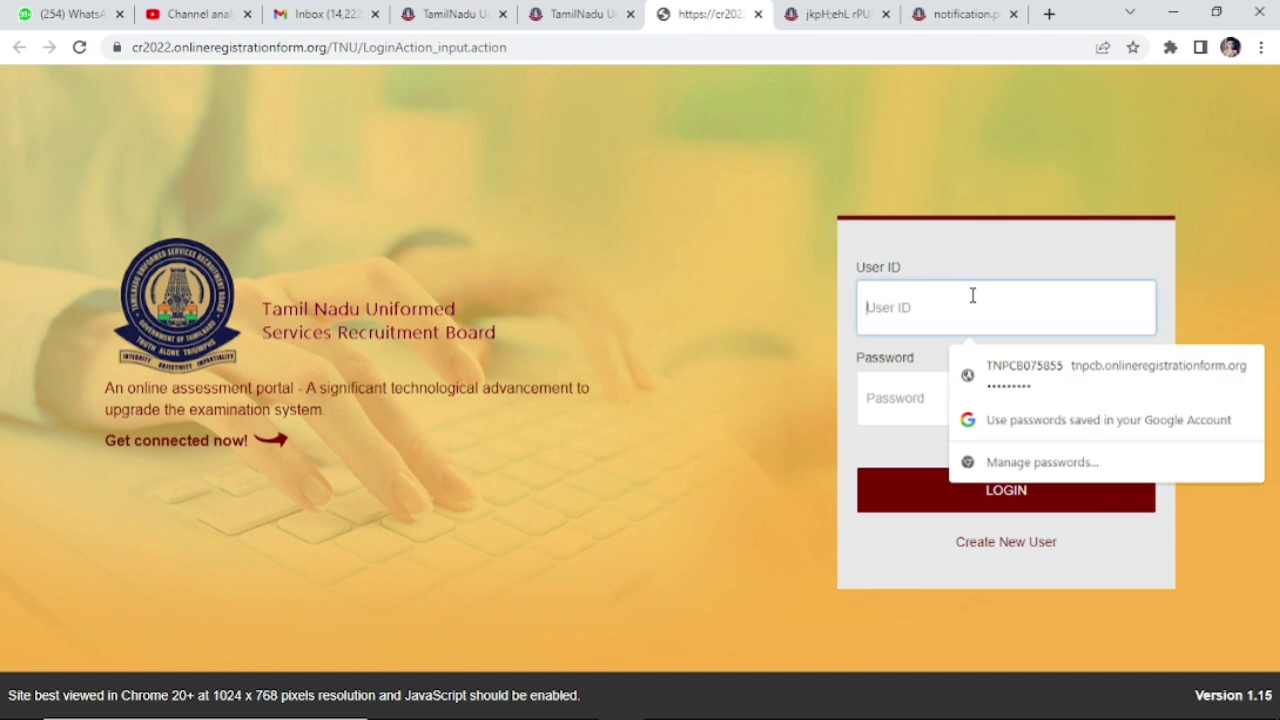
click(646, 340)
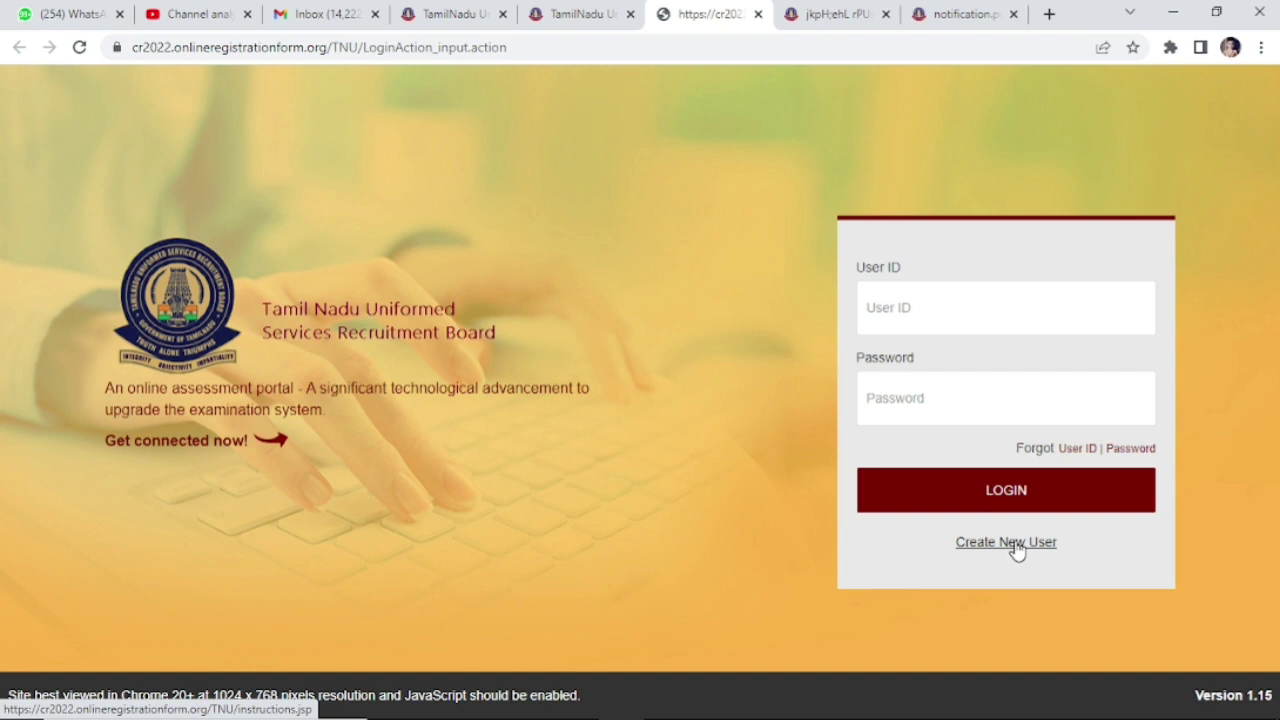
click(1006, 542)
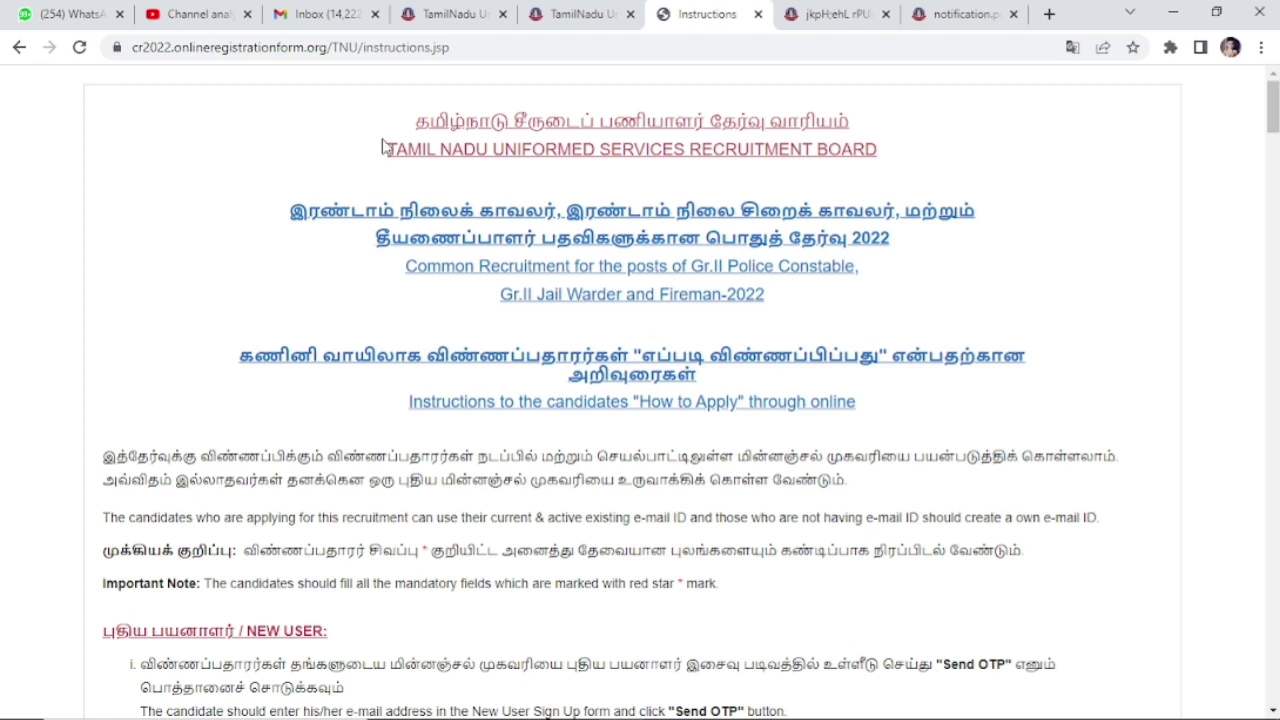
drag(400, 124, 868, 448)
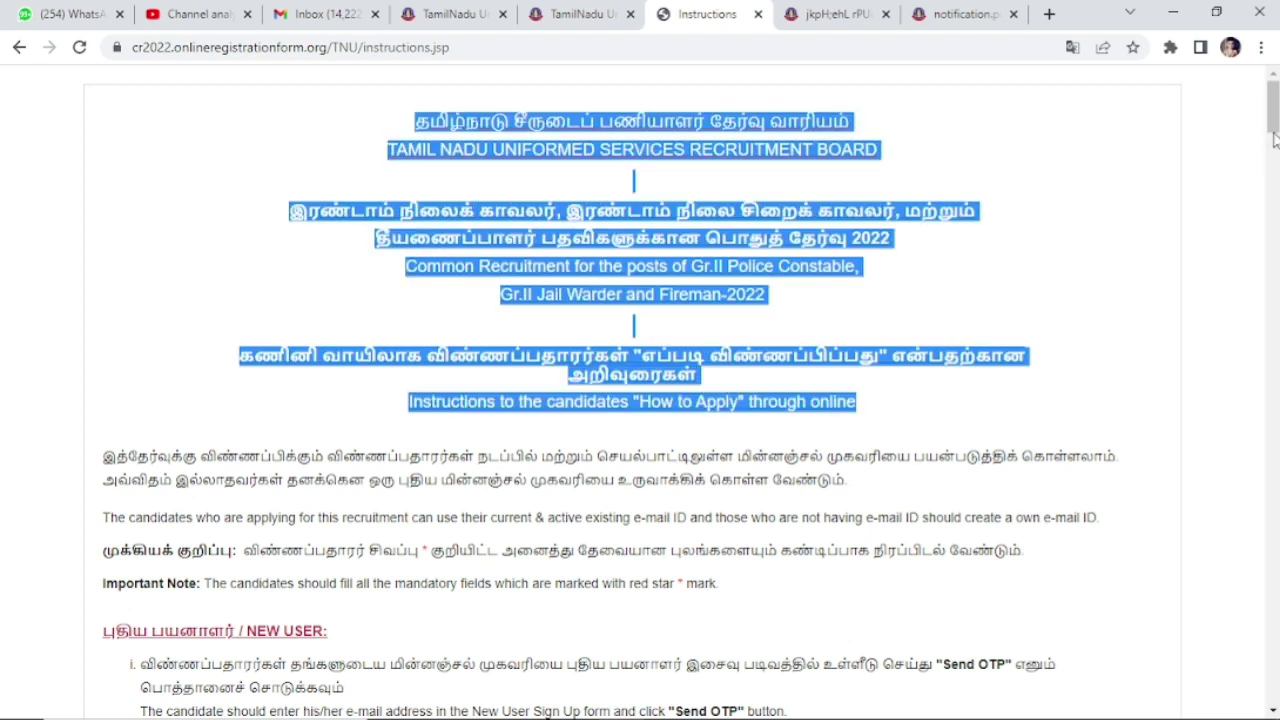
drag(1275, 121, 1275, 198)
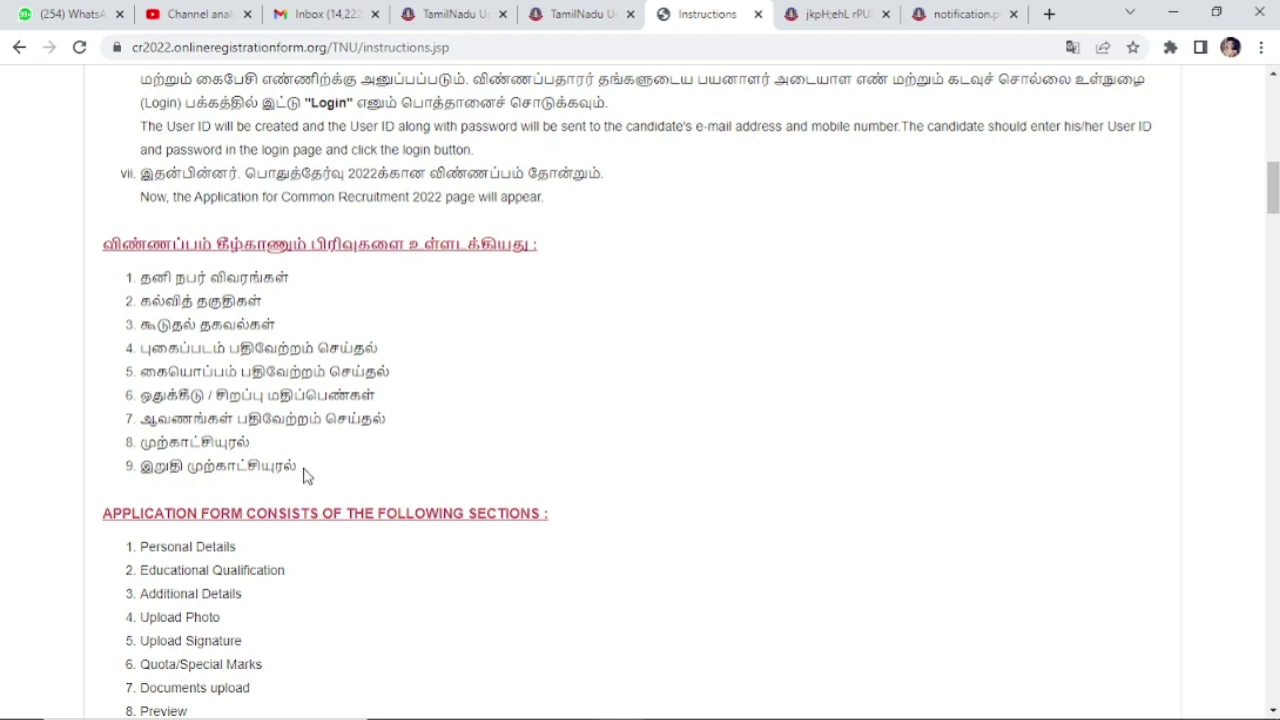
drag(306, 474, 127, 281)
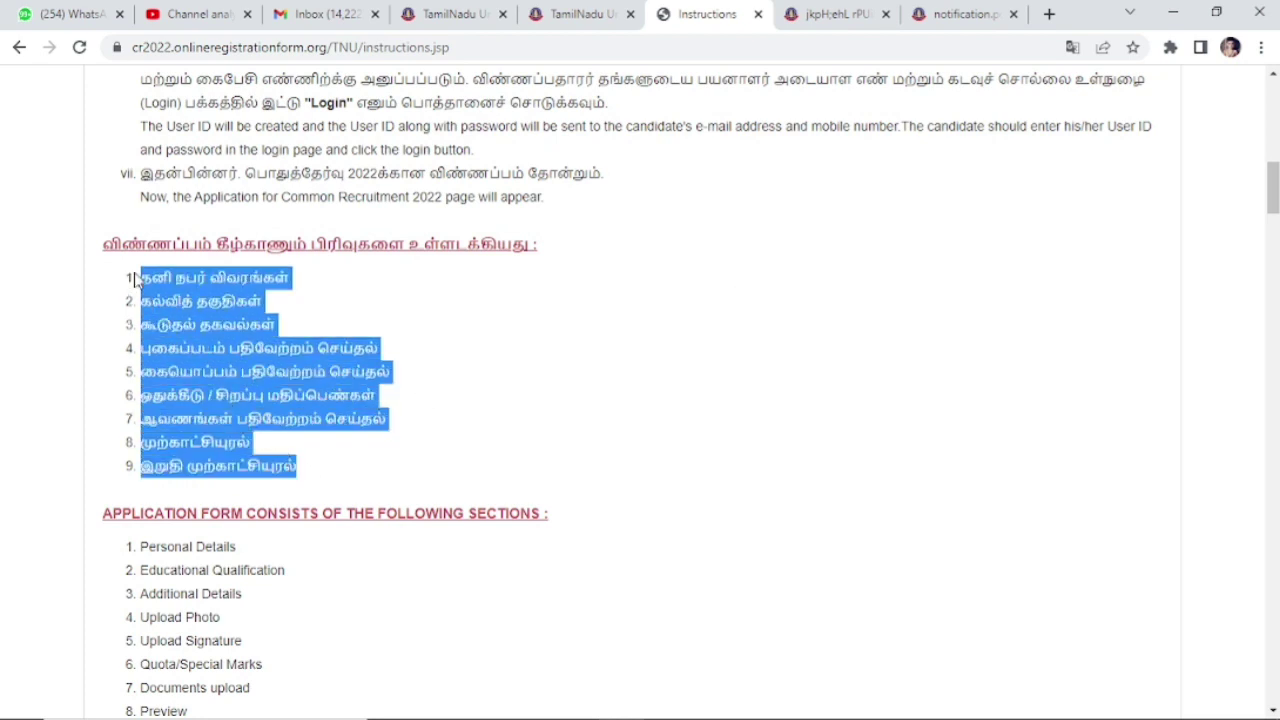
click(506, 332)
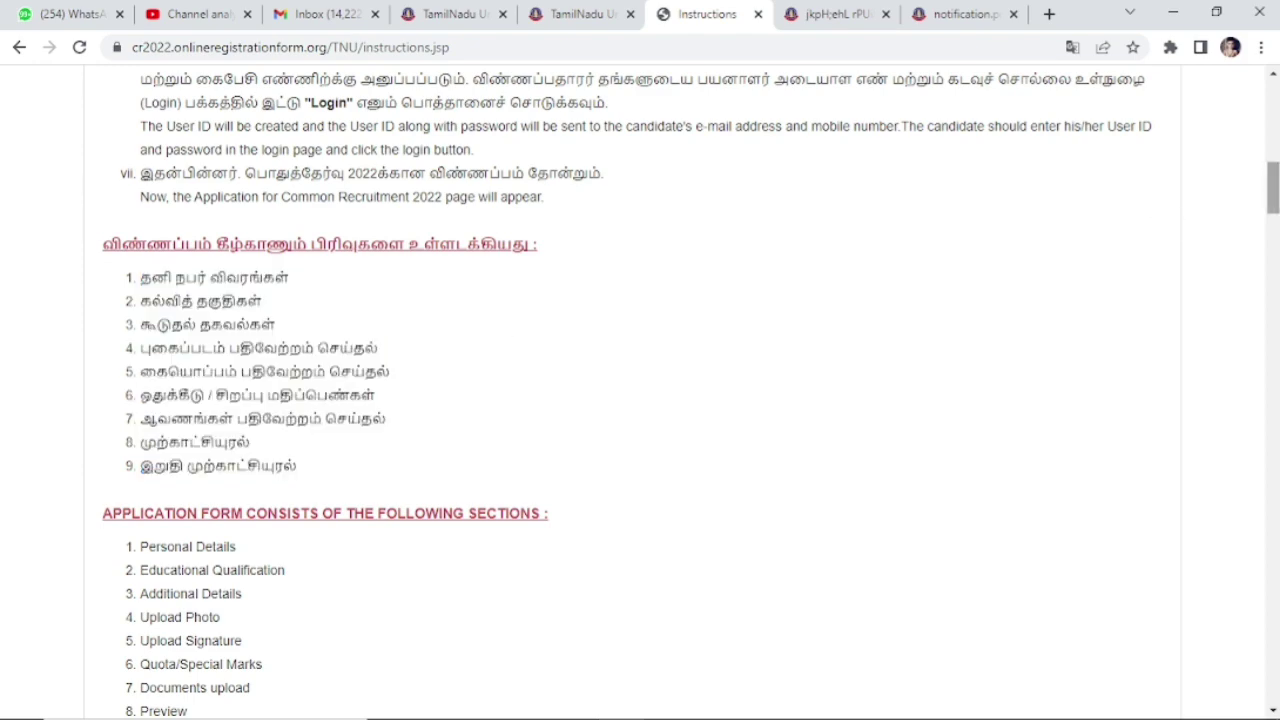
drag(1274, 196, 1275, 509)
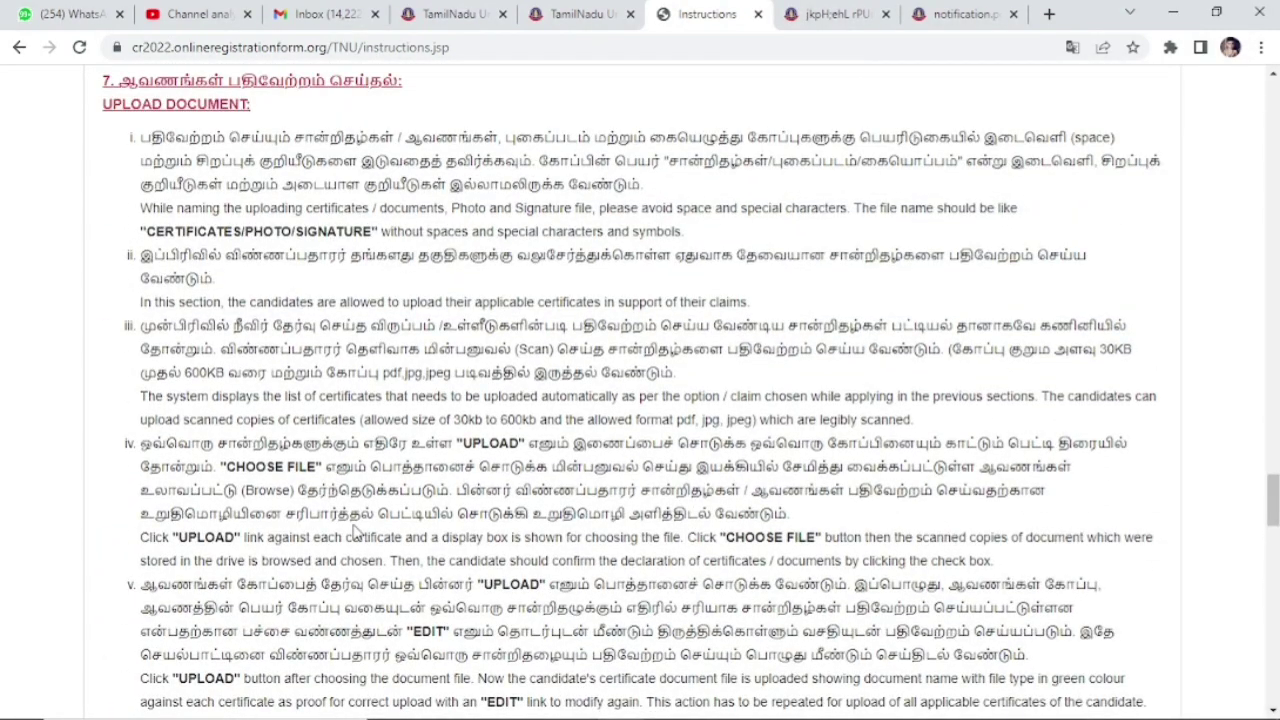
drag(181, 370, 345, 373)
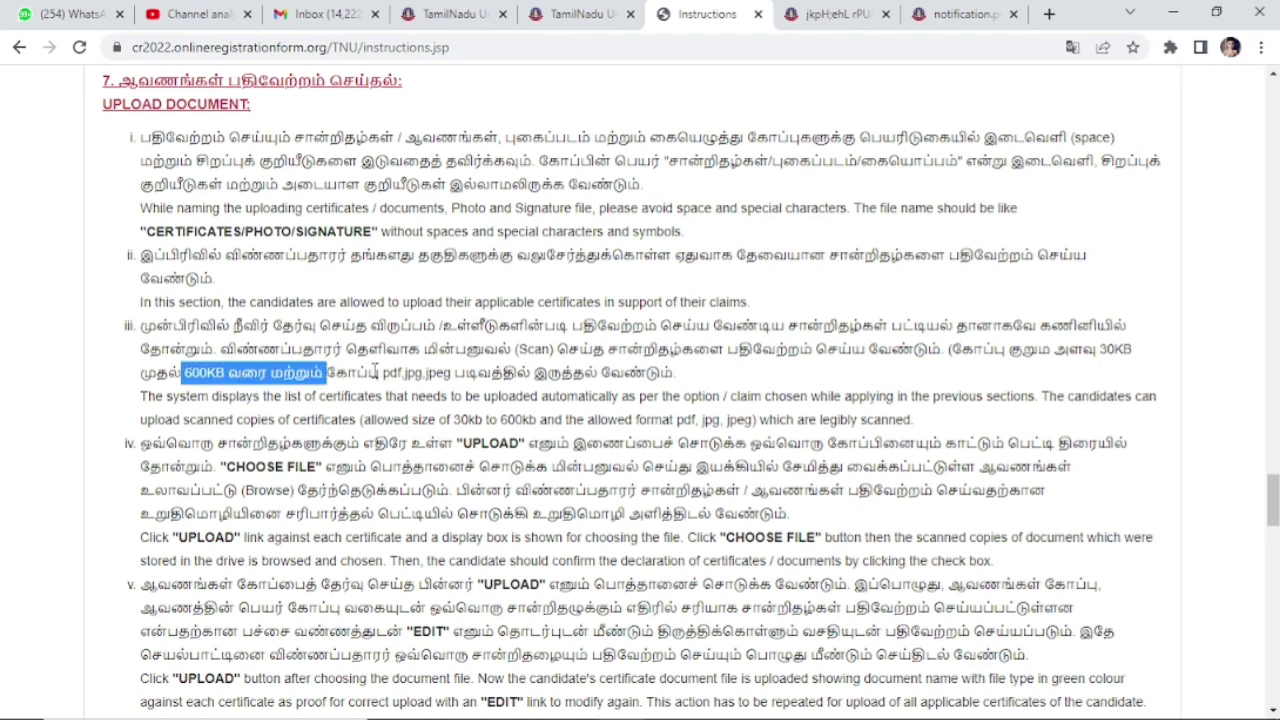
drag(381, 372, 446, 380)
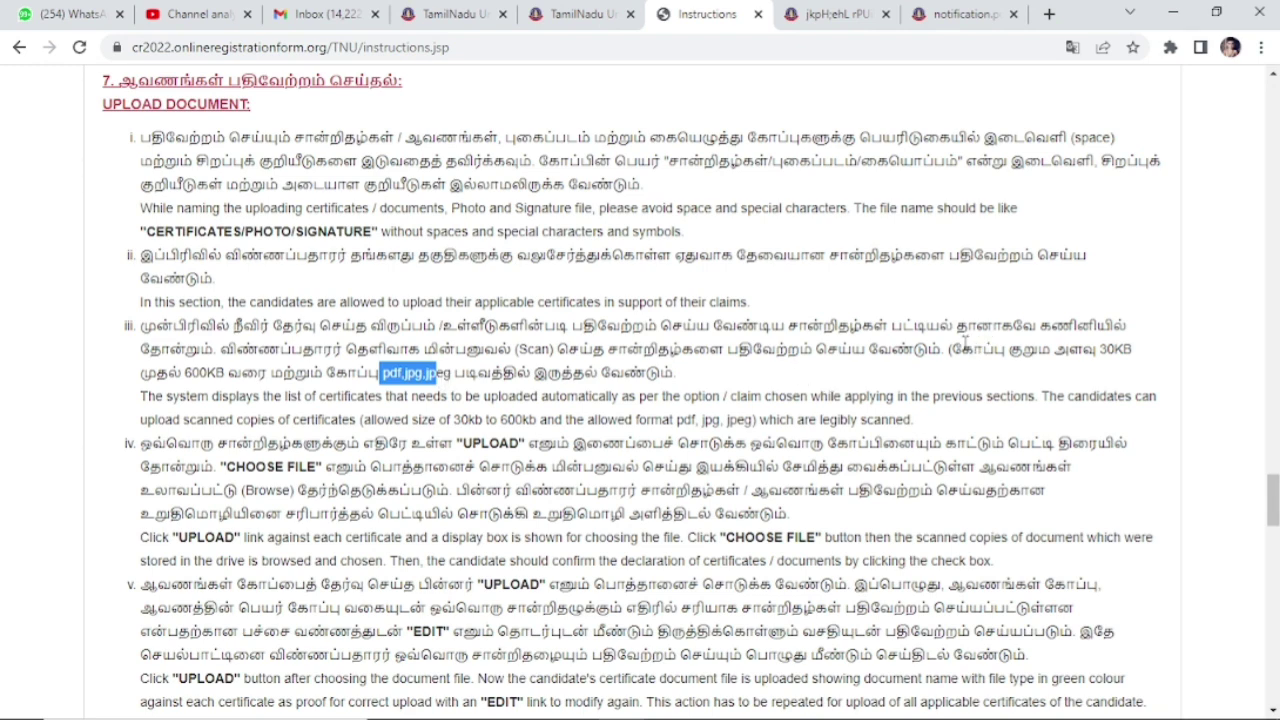
drag(951, 349, 1140, 350)
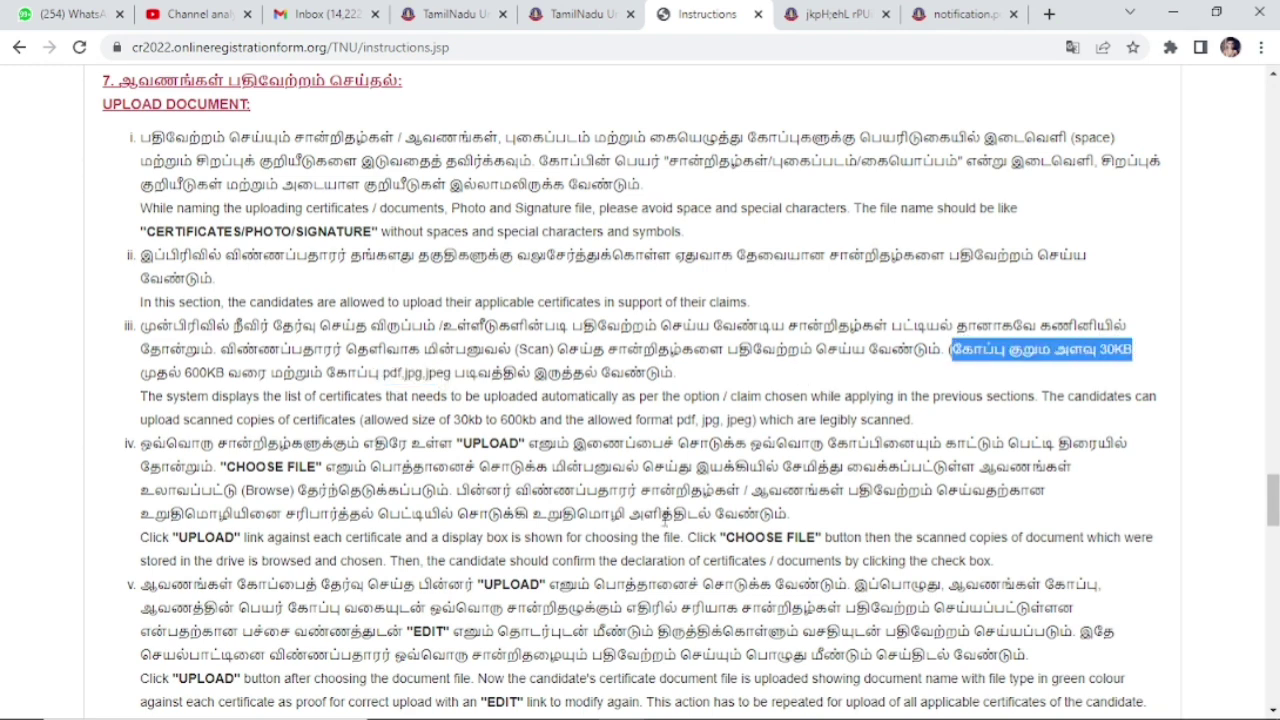
drag(1274, 507, 1273, 571)
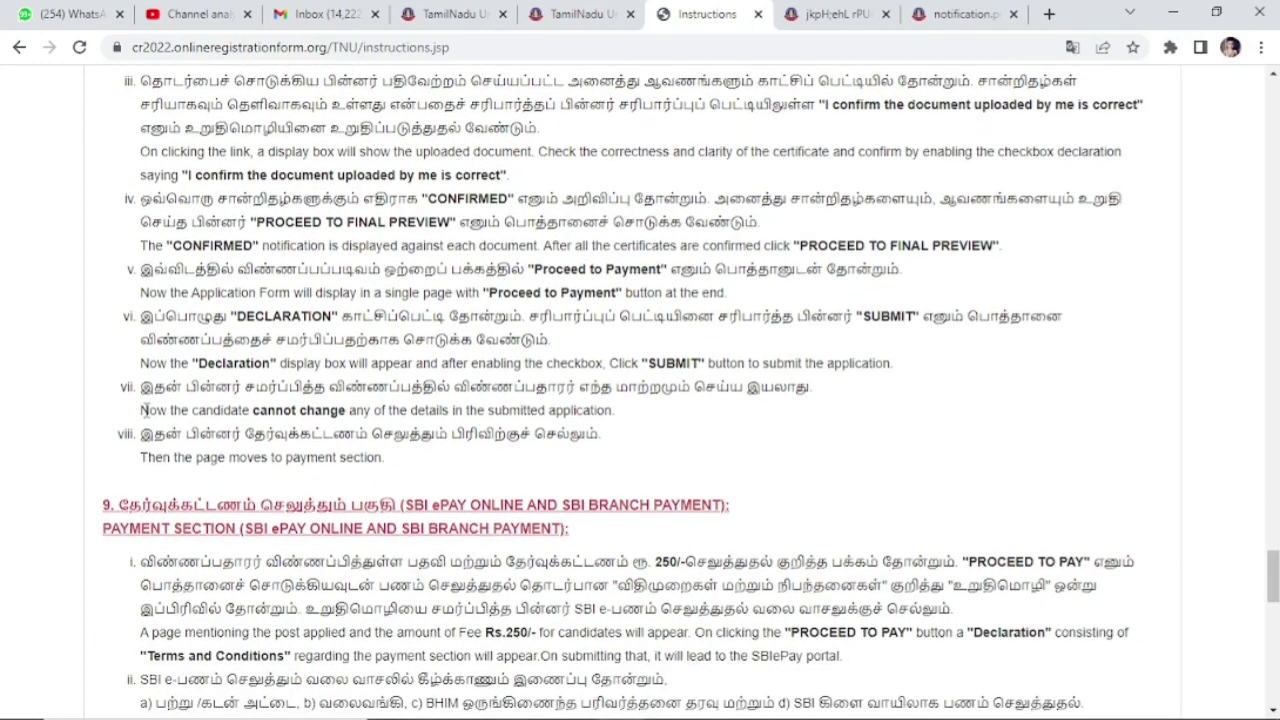
drag(141, 410, 630, 418)
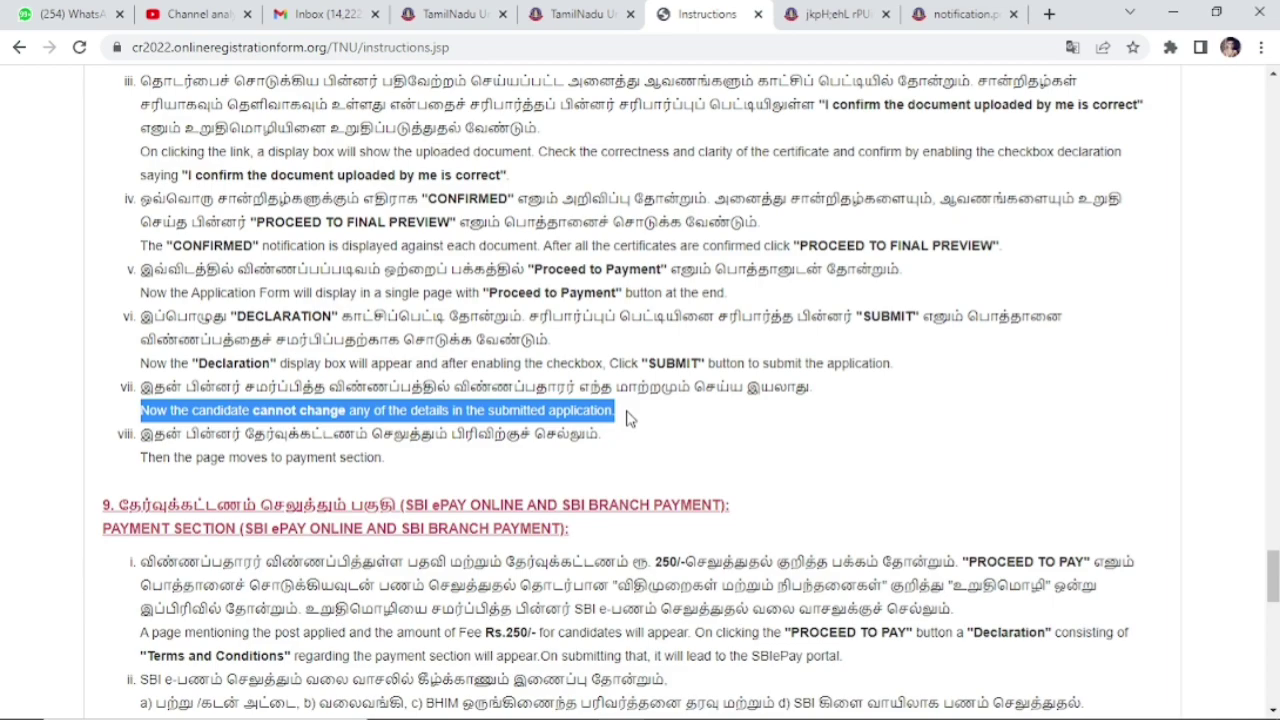
drag(1273, 575, 1273, 612)
drag(650, 267, 766, 267)
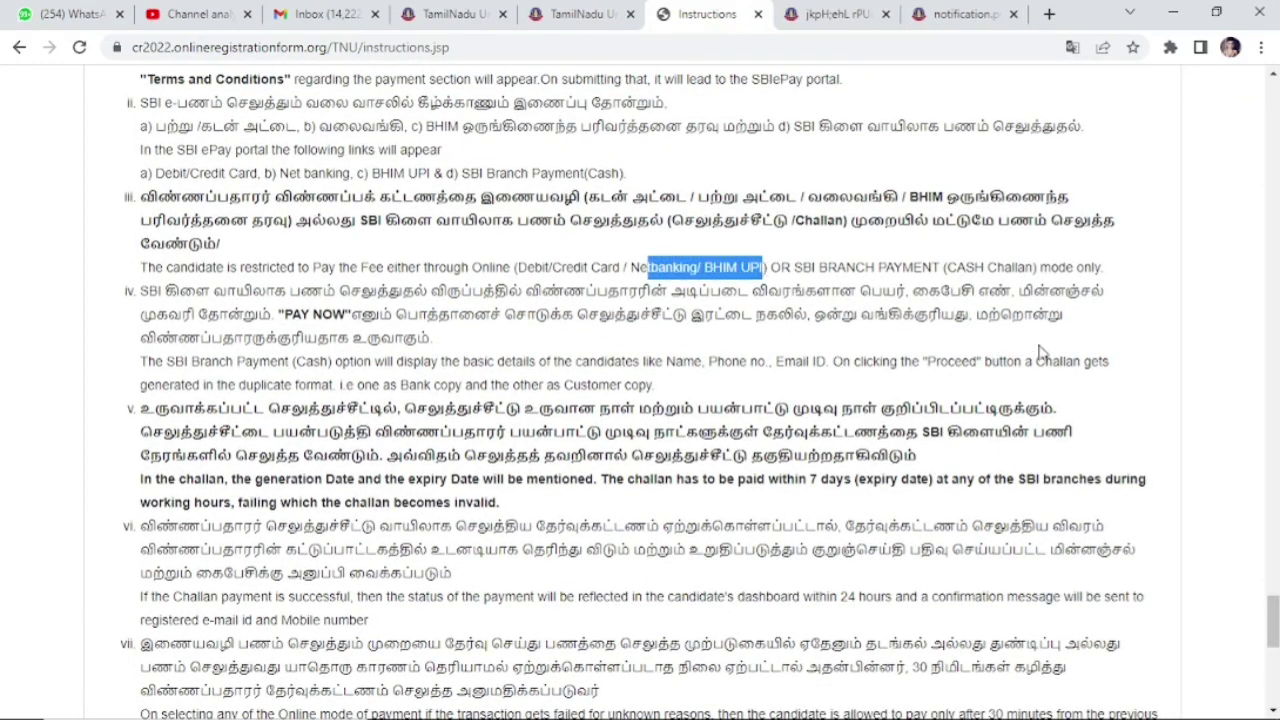
drag(1273, 625, 1274, 680)
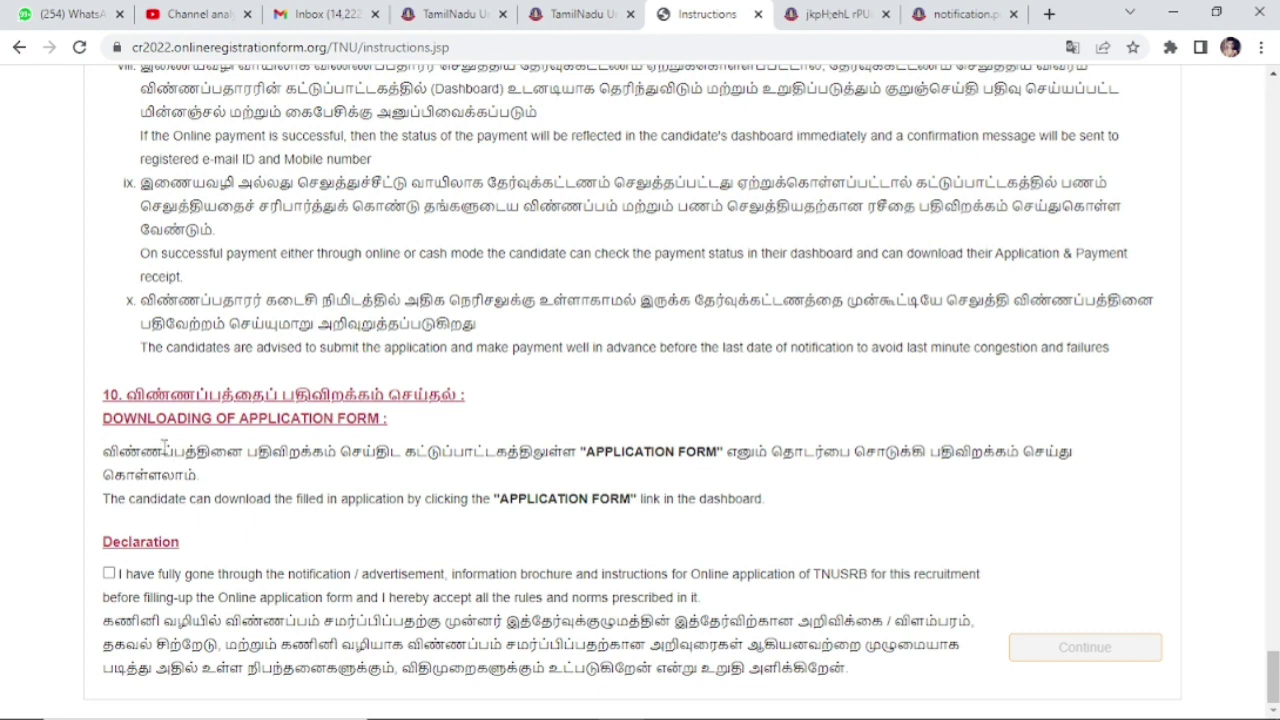
Step: Accept the declaration of having read the instructions and continue to the New User Sign Up Form
drag(162, 447, 823, 514)
click(48, 524)
click(108, 573)
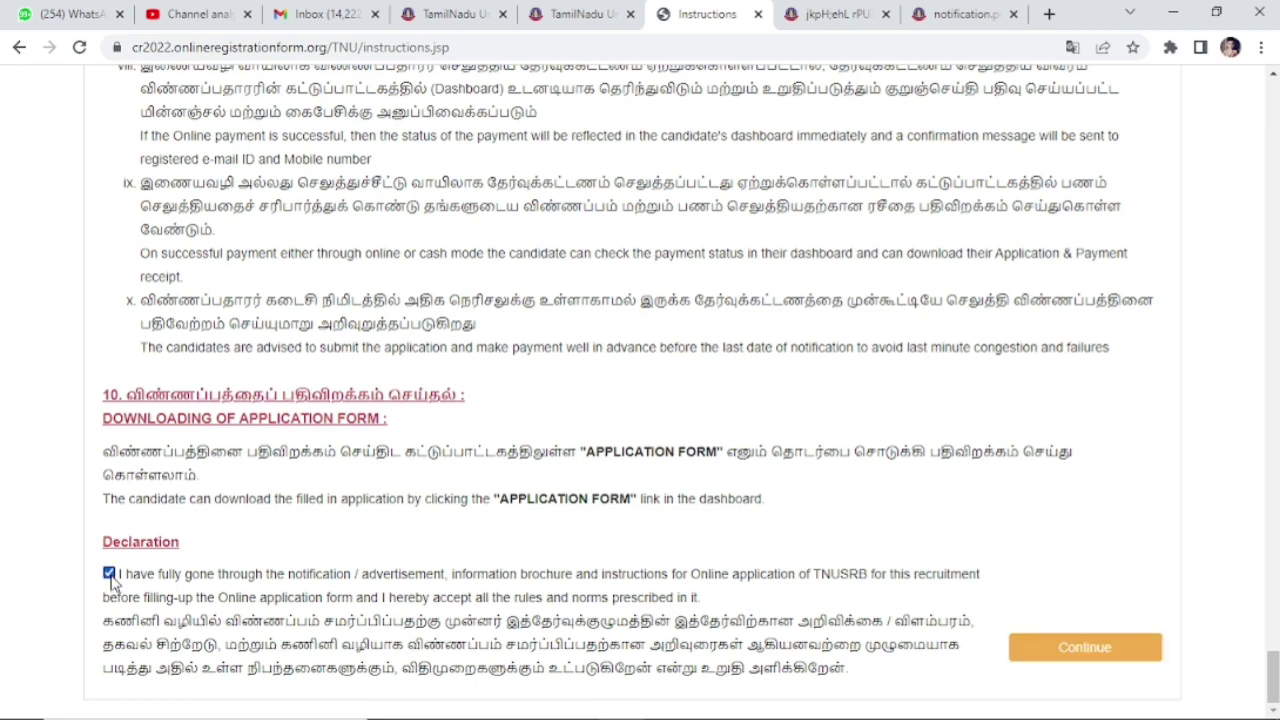
click(1032, 649)
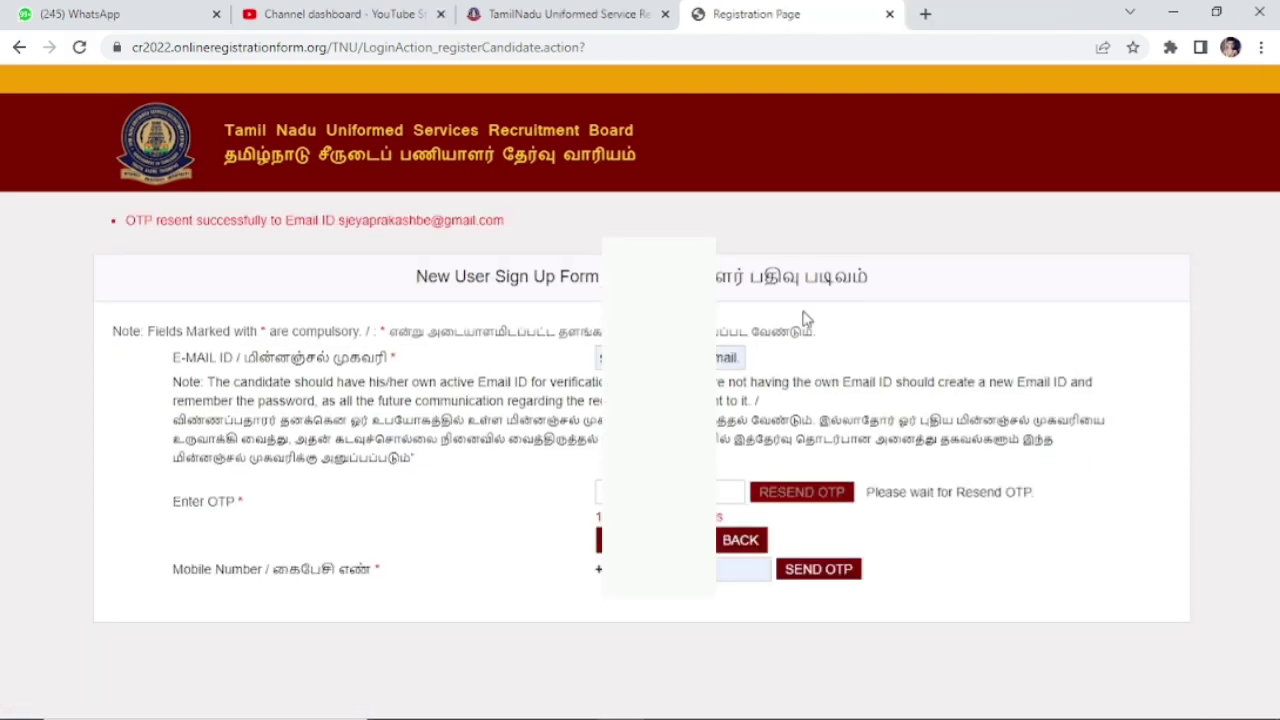
Step: Verify the e-mail and mobile OTPs and enter the initial S
key(Return)
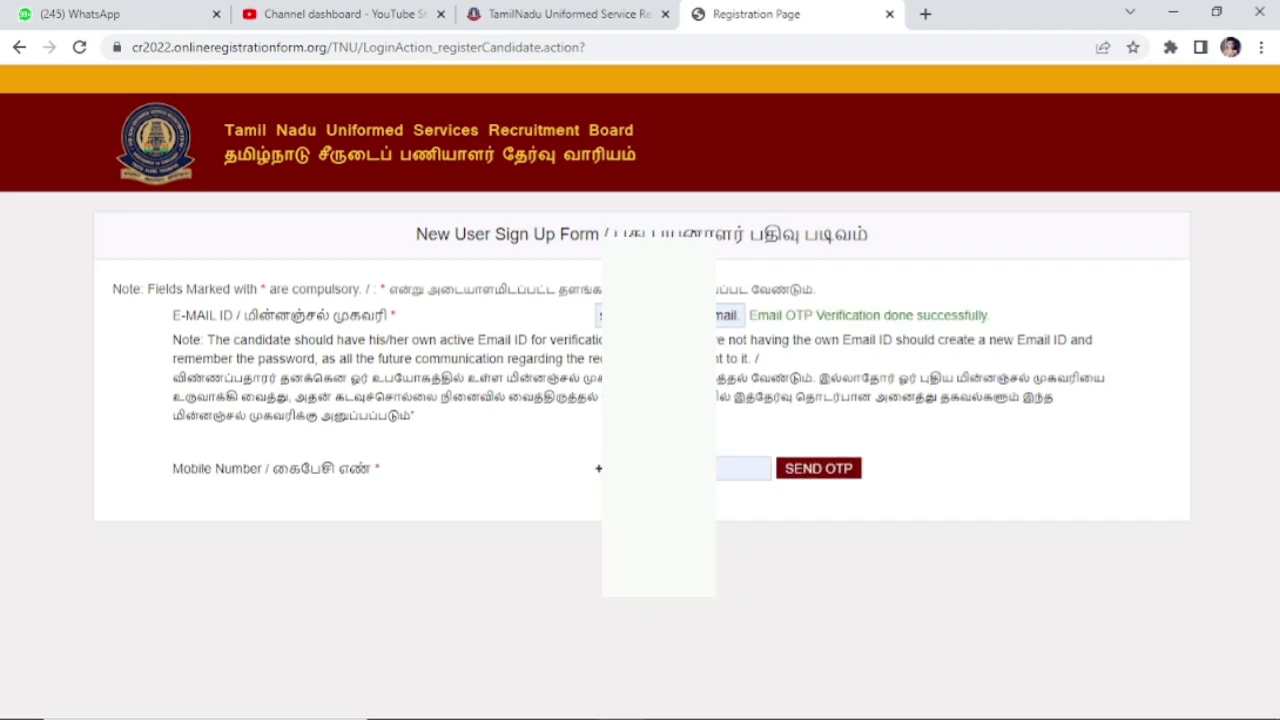
click(818, 527)
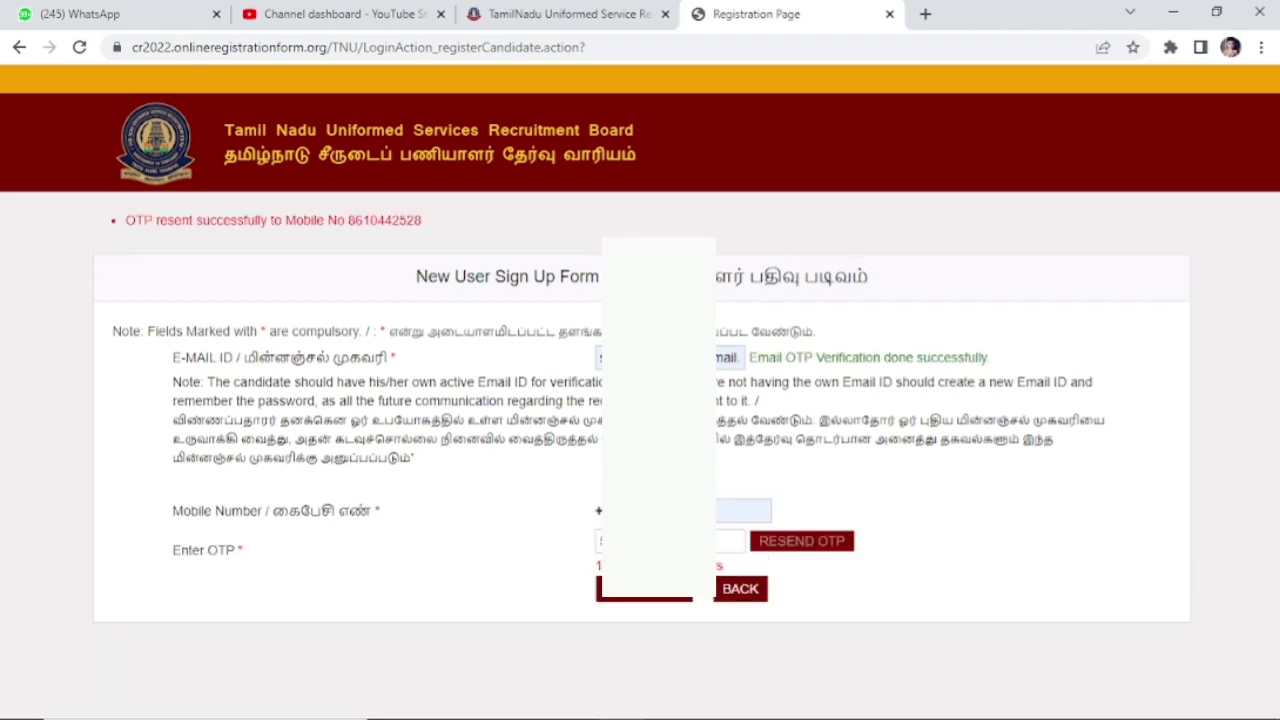
click(644, 592)
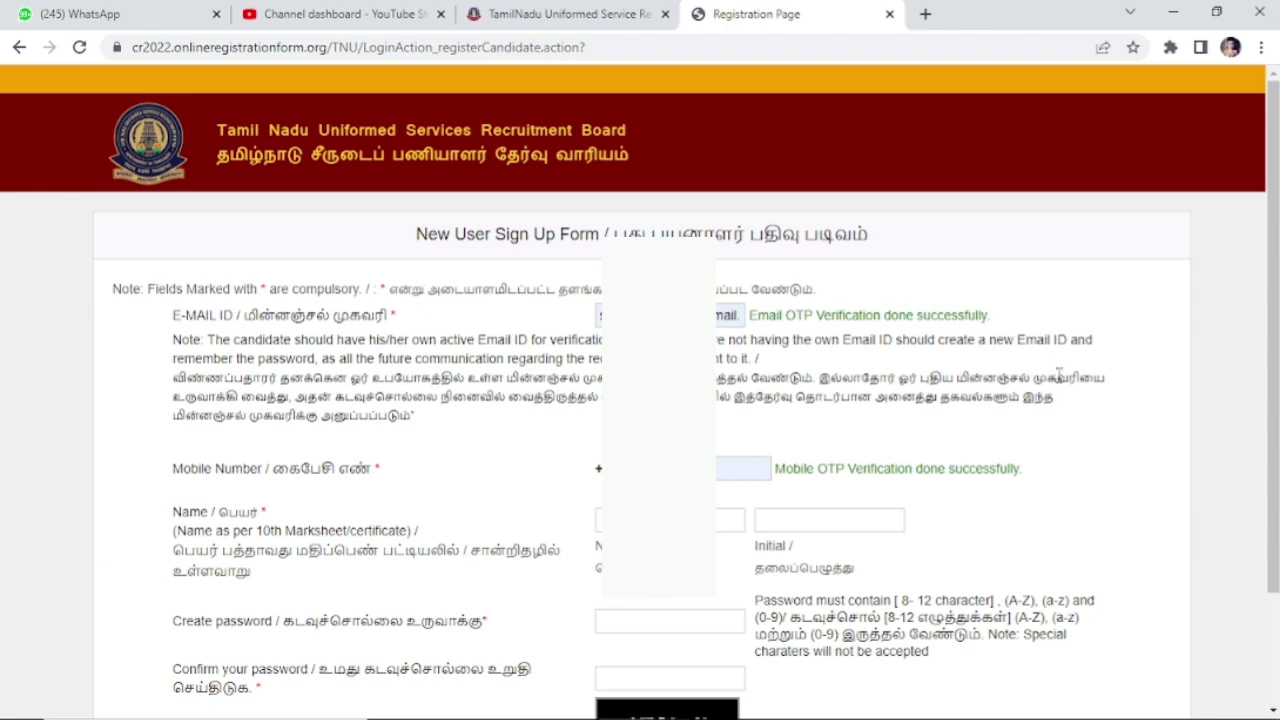
scroll(644, 598, down, 3)
double_click(190, 410)
triple_click(231, 419)
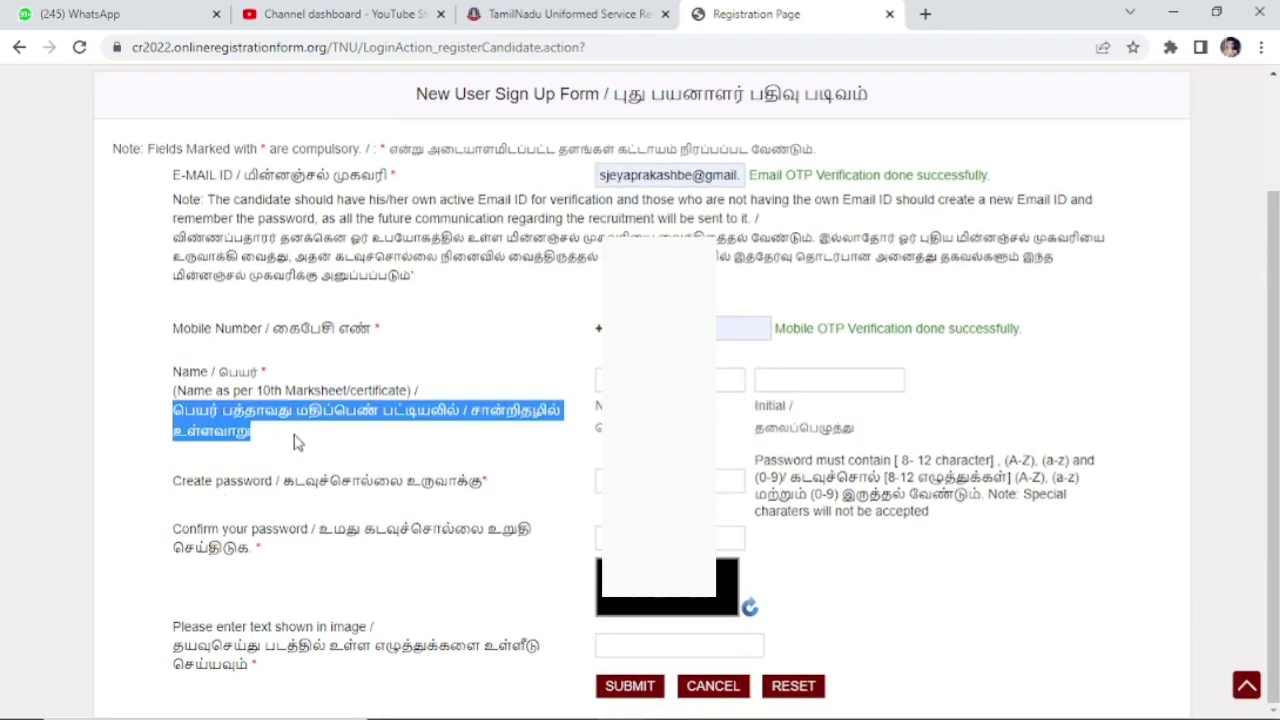
click(730, 380)
key(Escape)
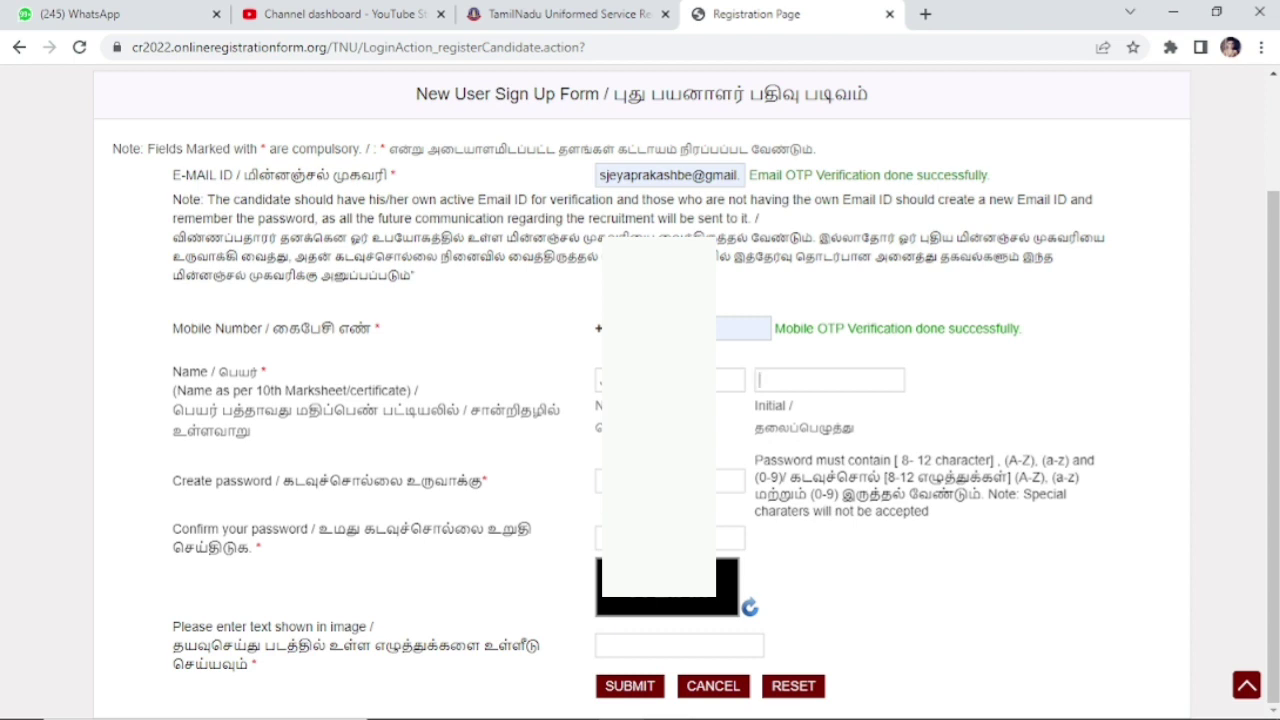
text(S)
Step: Create the account password, retyping it to satisfy the password rules
click(670, 481)
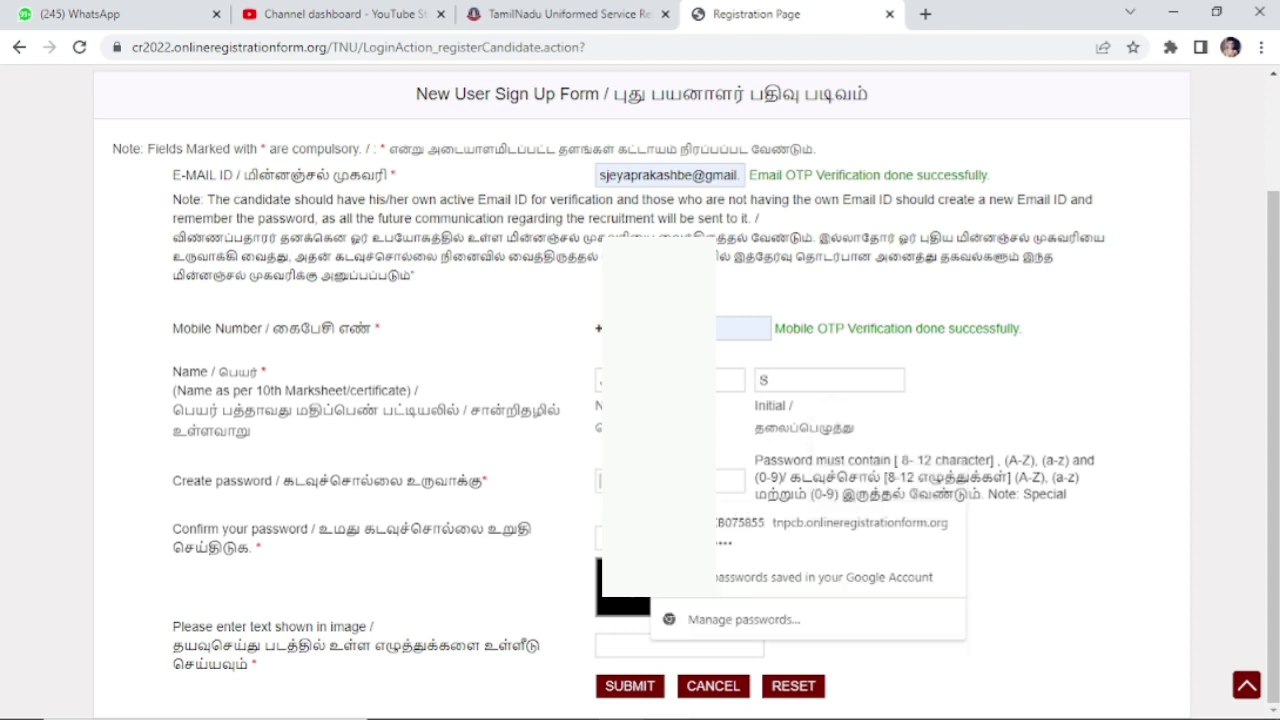
drag(848, 460, 940, 528)
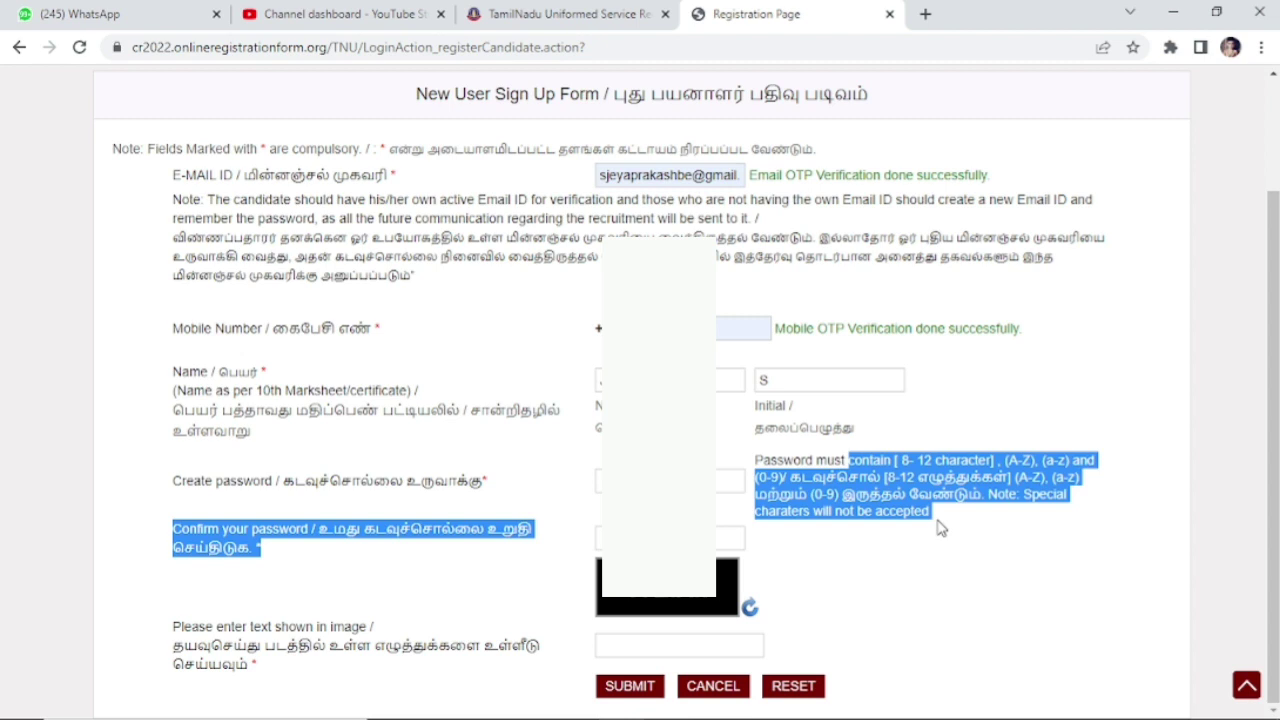
click(670, 481)
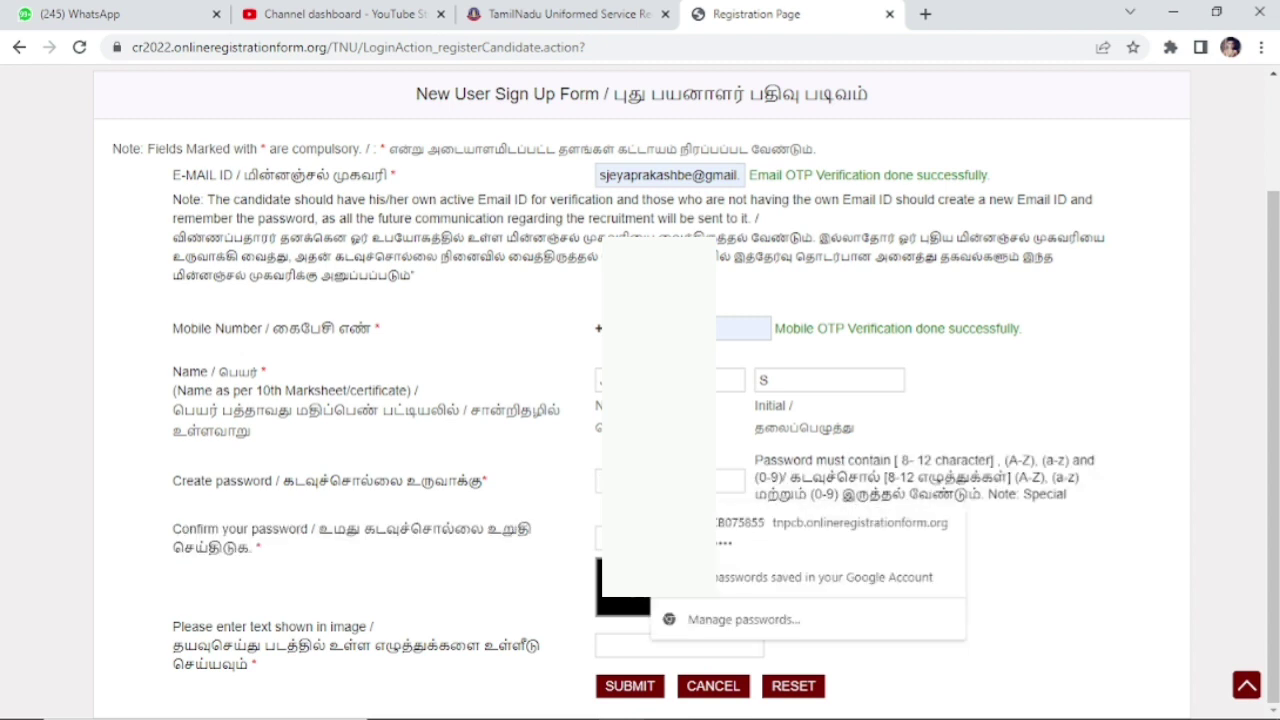
text(••)
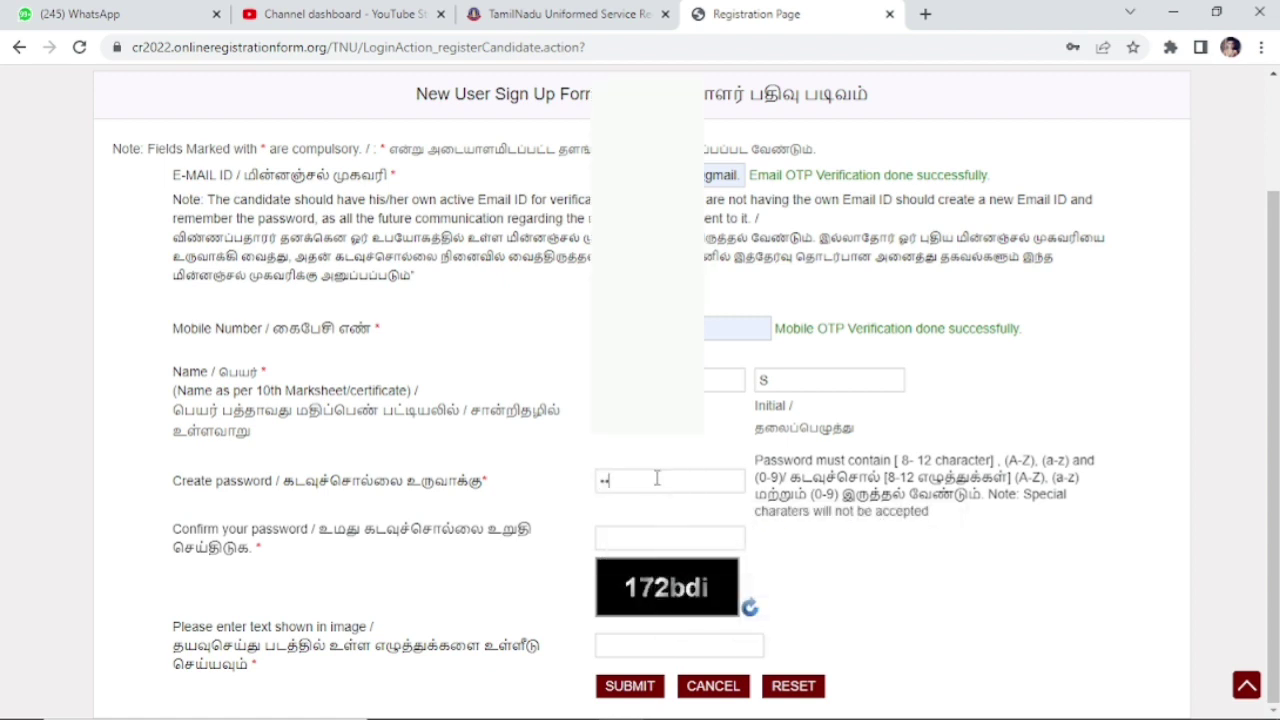
key(BackSpace)
key(BackSpace)
key(BackSpace)
key(BackSpace)
text(••••••••)
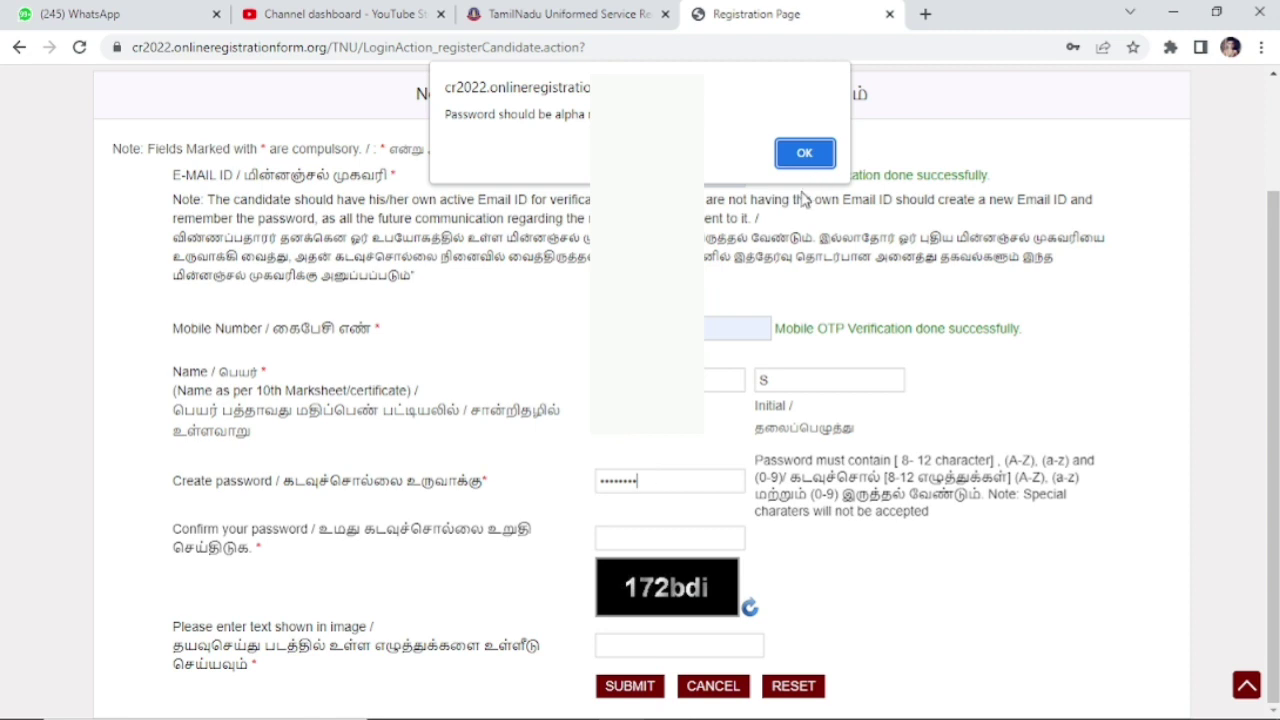
click(805, 153)
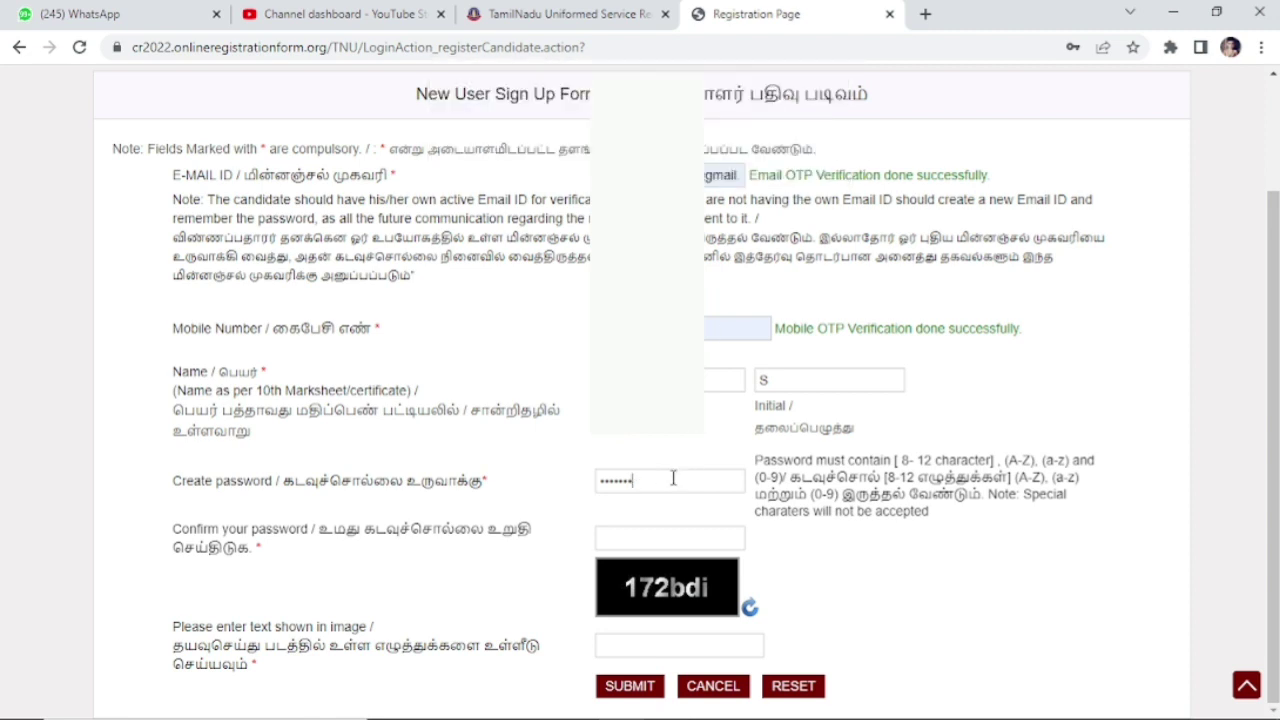
key(BackSpace)
key(BackSpace)
key(BackSpace)
key(BackSpace)
key(BackSpace)
key(BackSpace)
key(BackSpace)
text(••••••••••)
Step: Confirm the password, enter captcha 172bdi and submit the registration
click(628, 538)
text(•••••)
key(BackSpace)
key(BackSpace)
key(BackSpace)
key(BackSpace)
key(BackSpace)
text(••••••••••••)
click(636, 645)
text(172bdi)
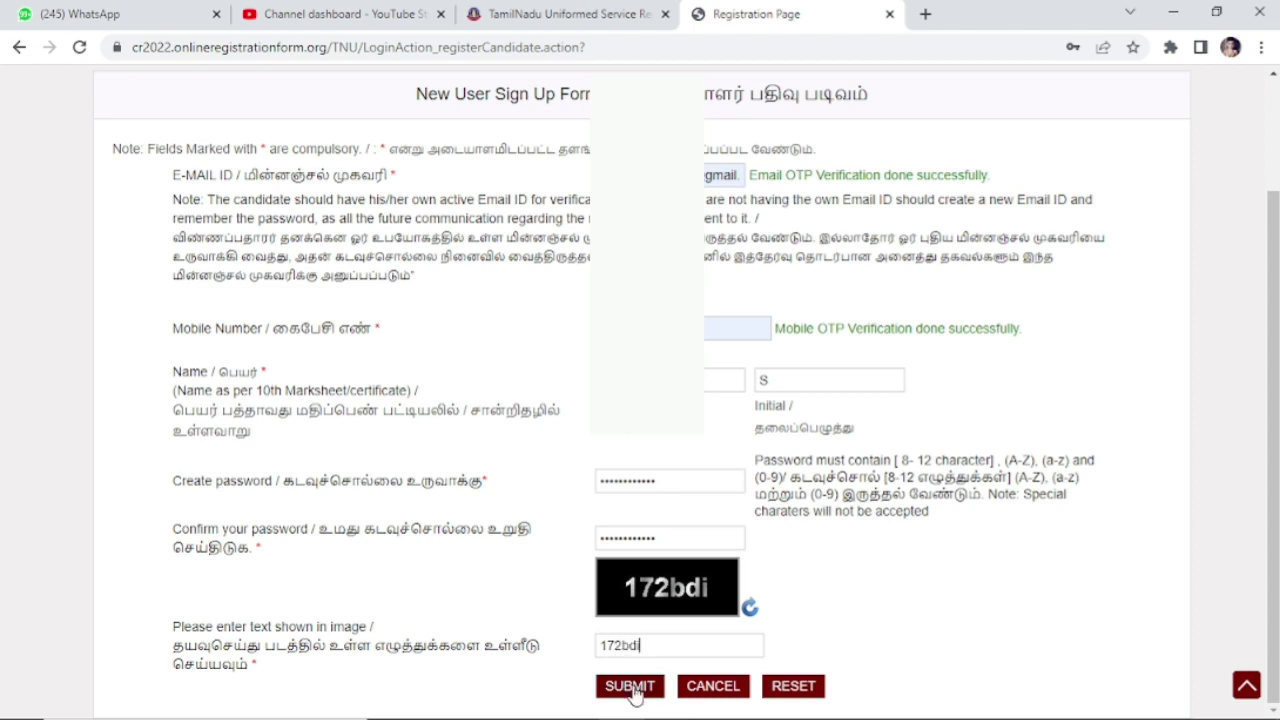
click(630, 687)
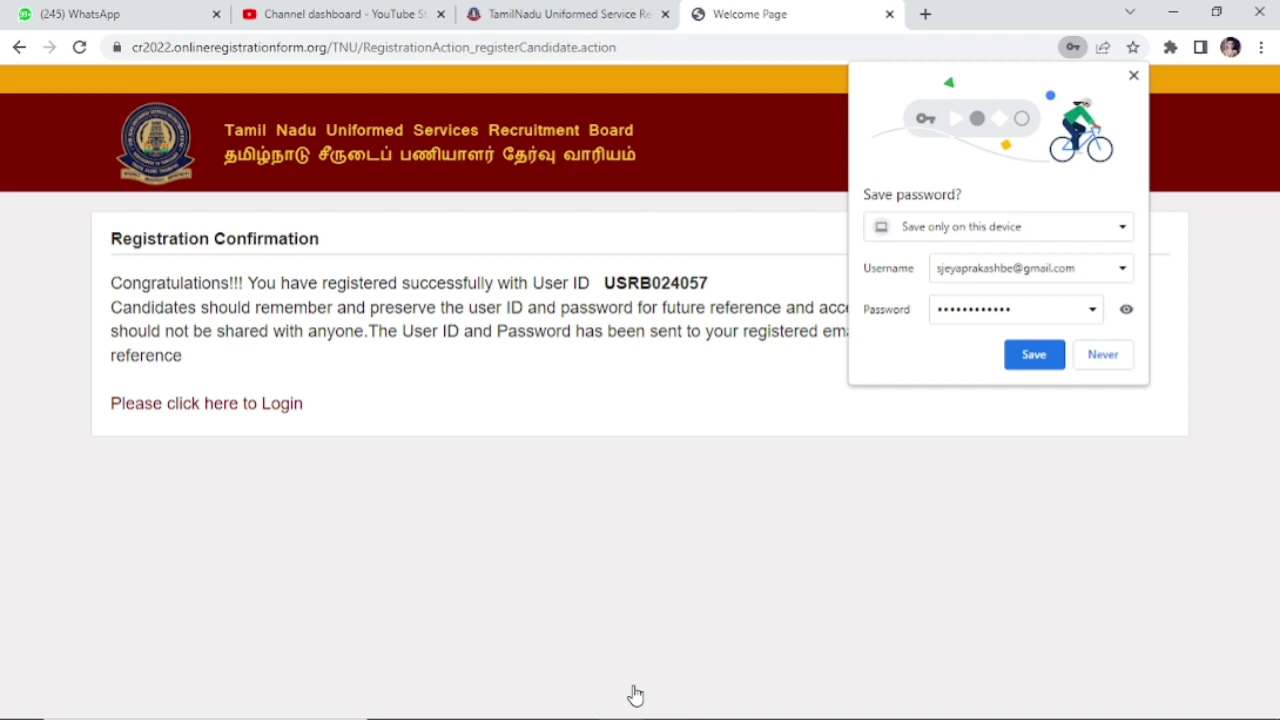
Step: Copy the newly issued user ID and paste it into a new browser tab for reference
click(1104, 358)
drag(714, 285, 605, 284)
key(ctrl+c)
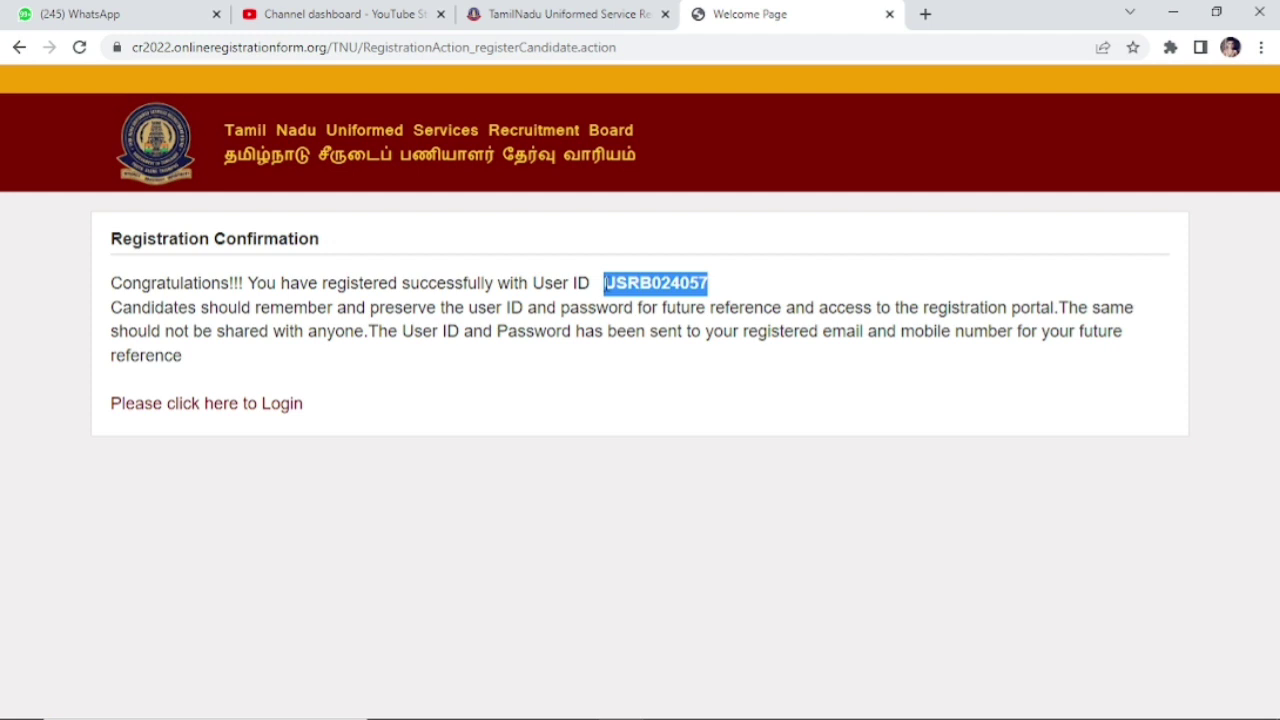
click(169, 416)
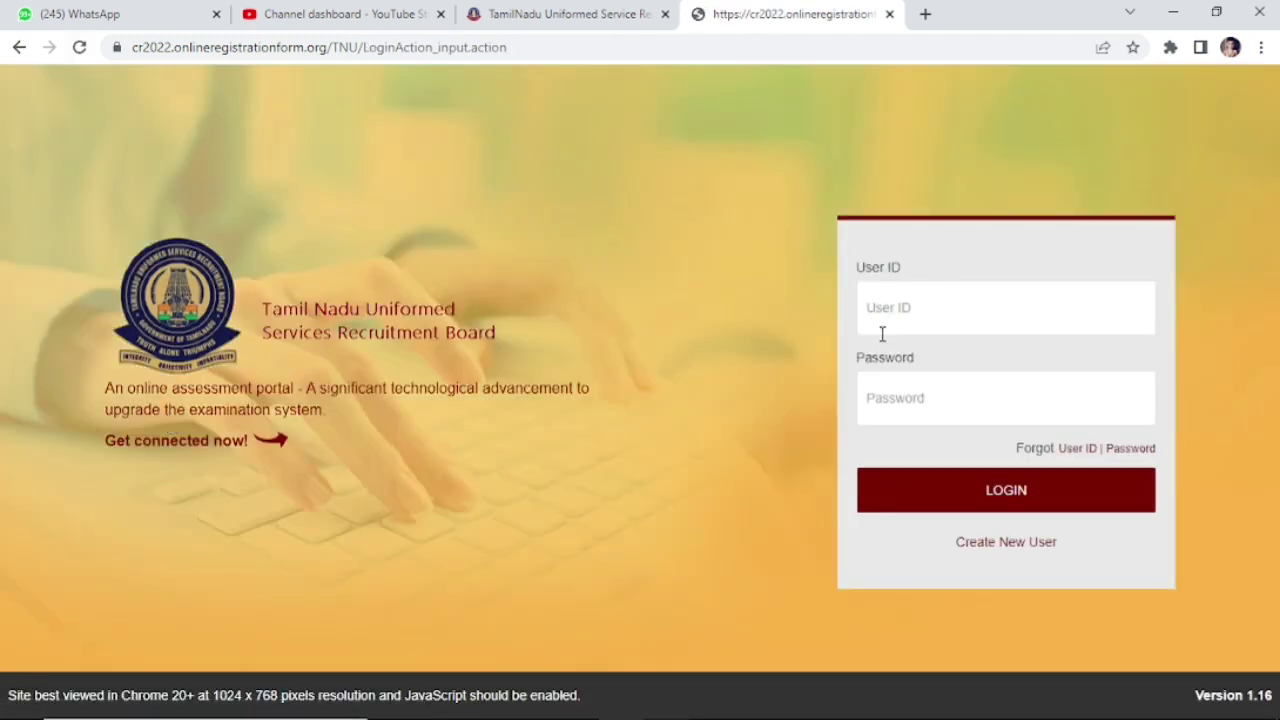
click(896, 316)
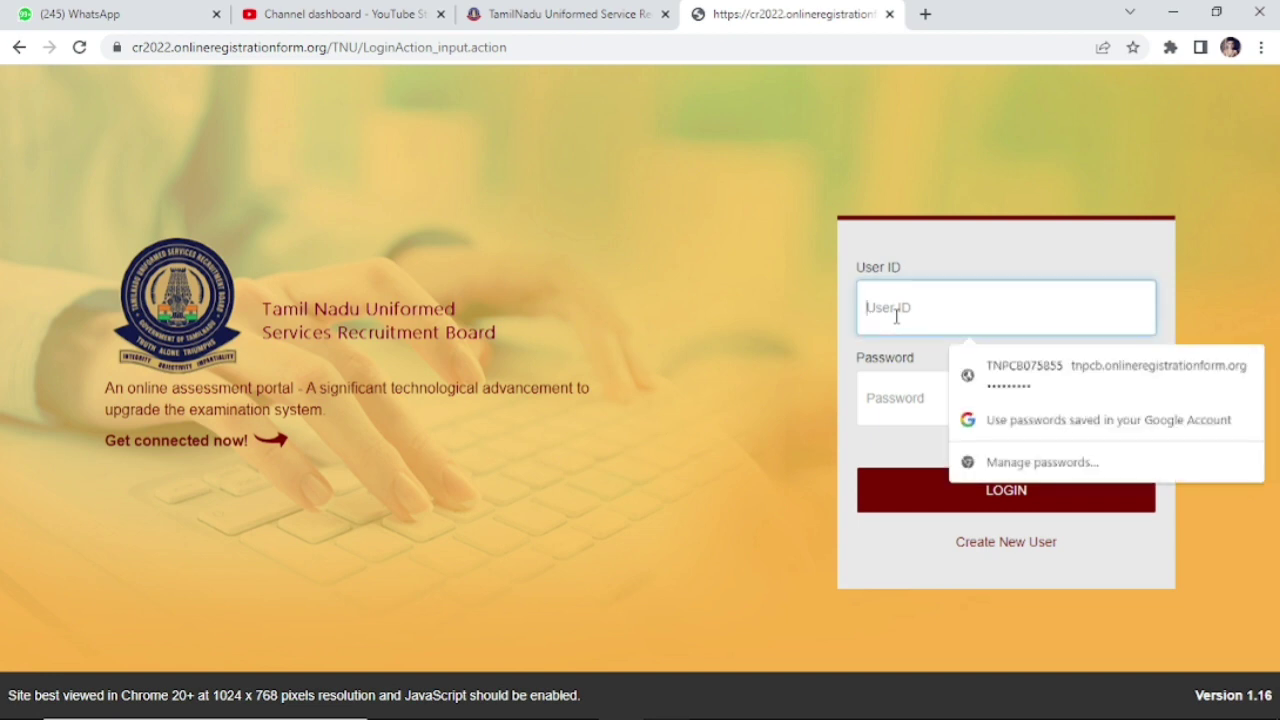
text(vvv)
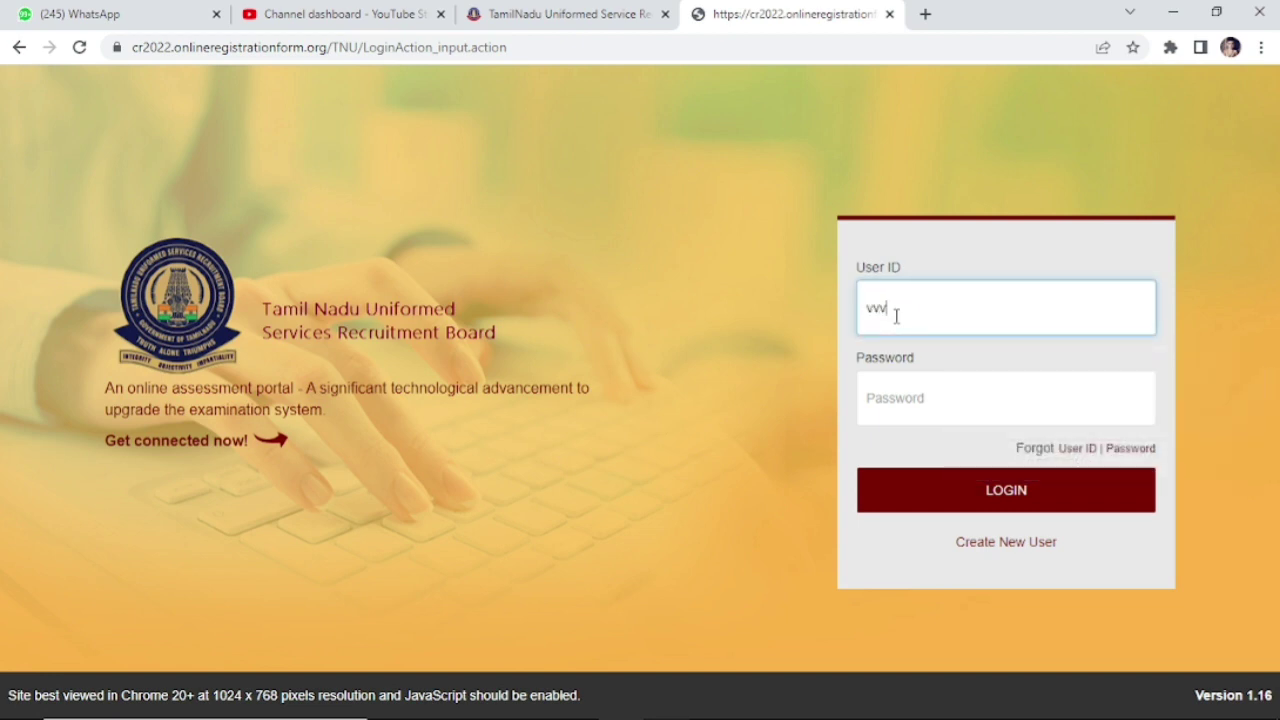
key(BackSpace)
key(BackSpace)
key(BackSpace)
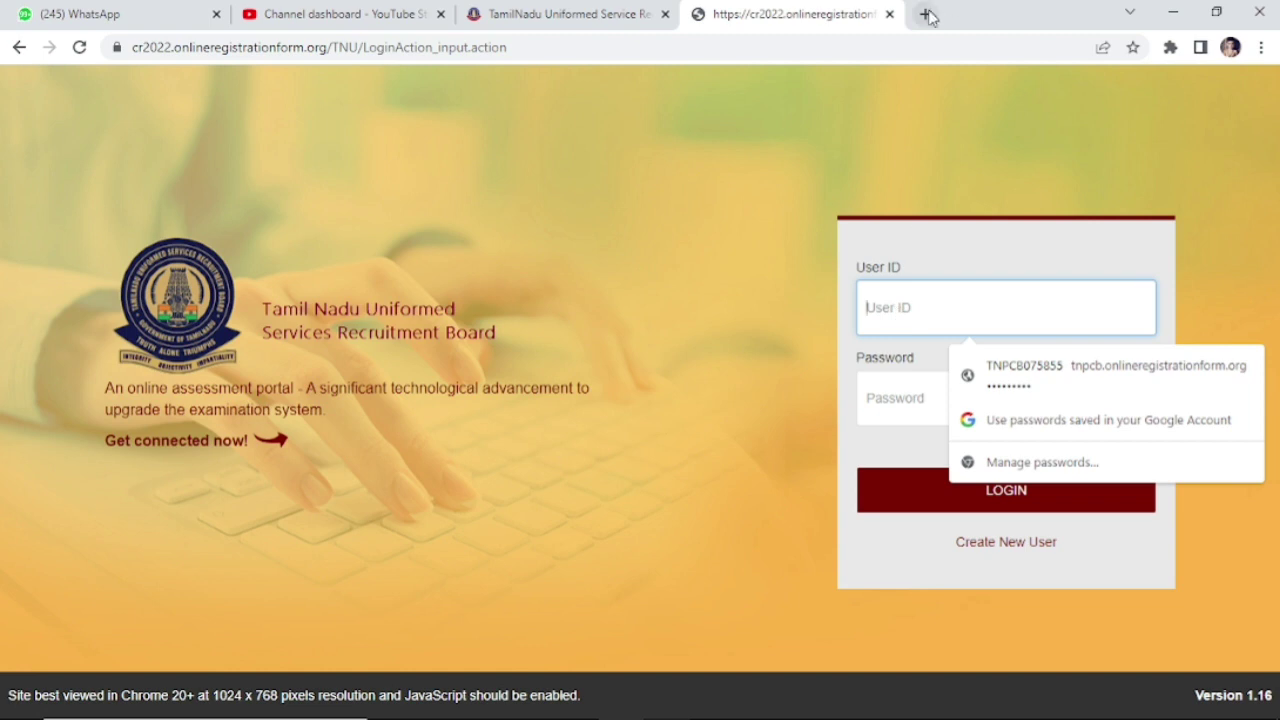
click(926, 15)
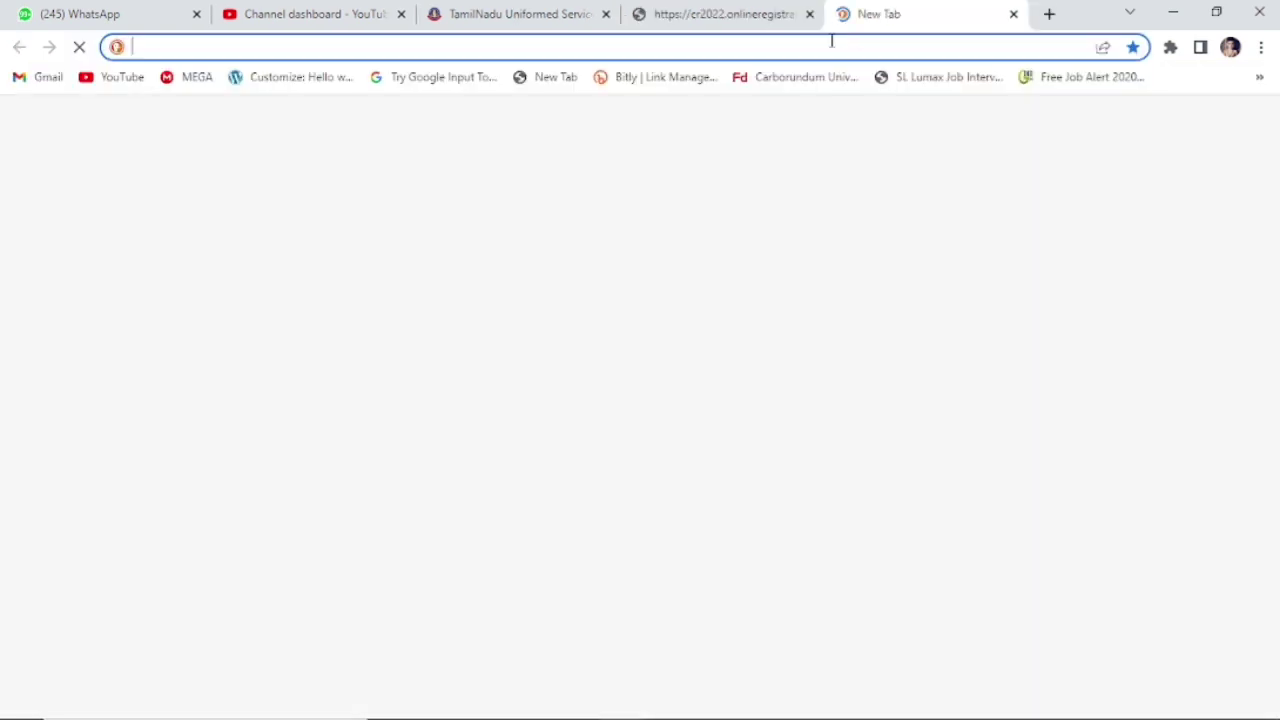
key(ctrl+v)
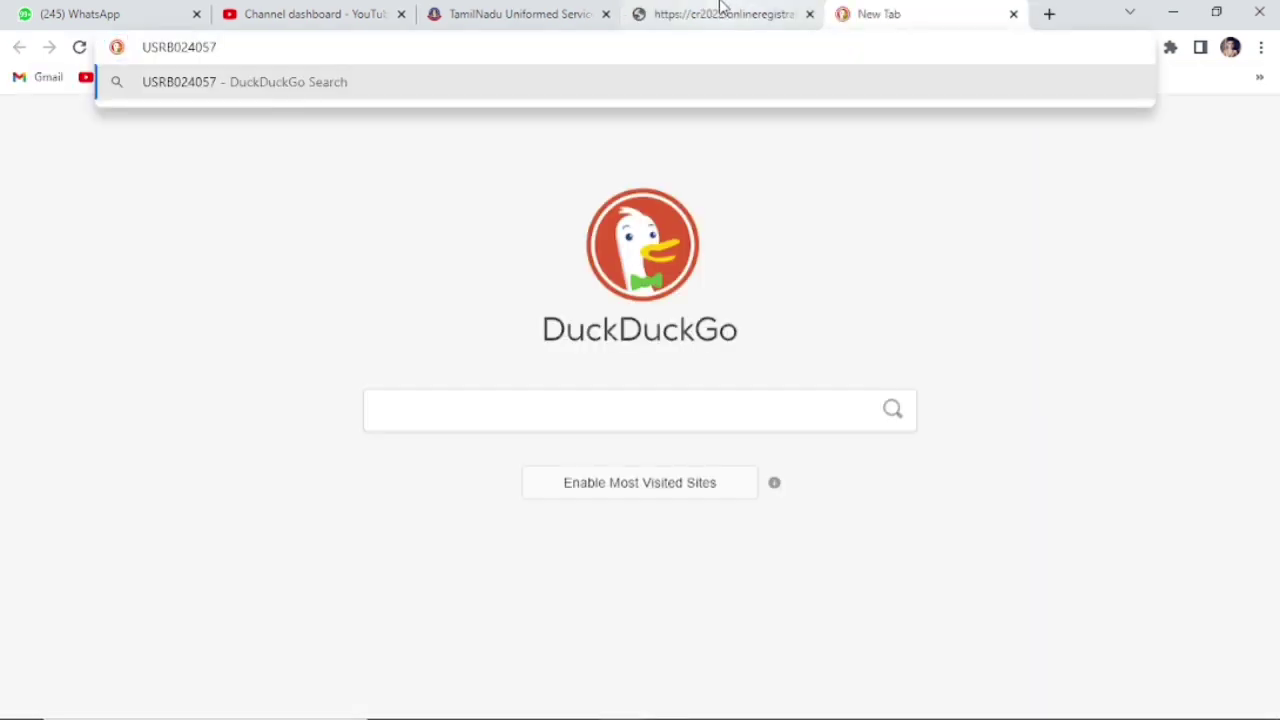
click(722, 12)
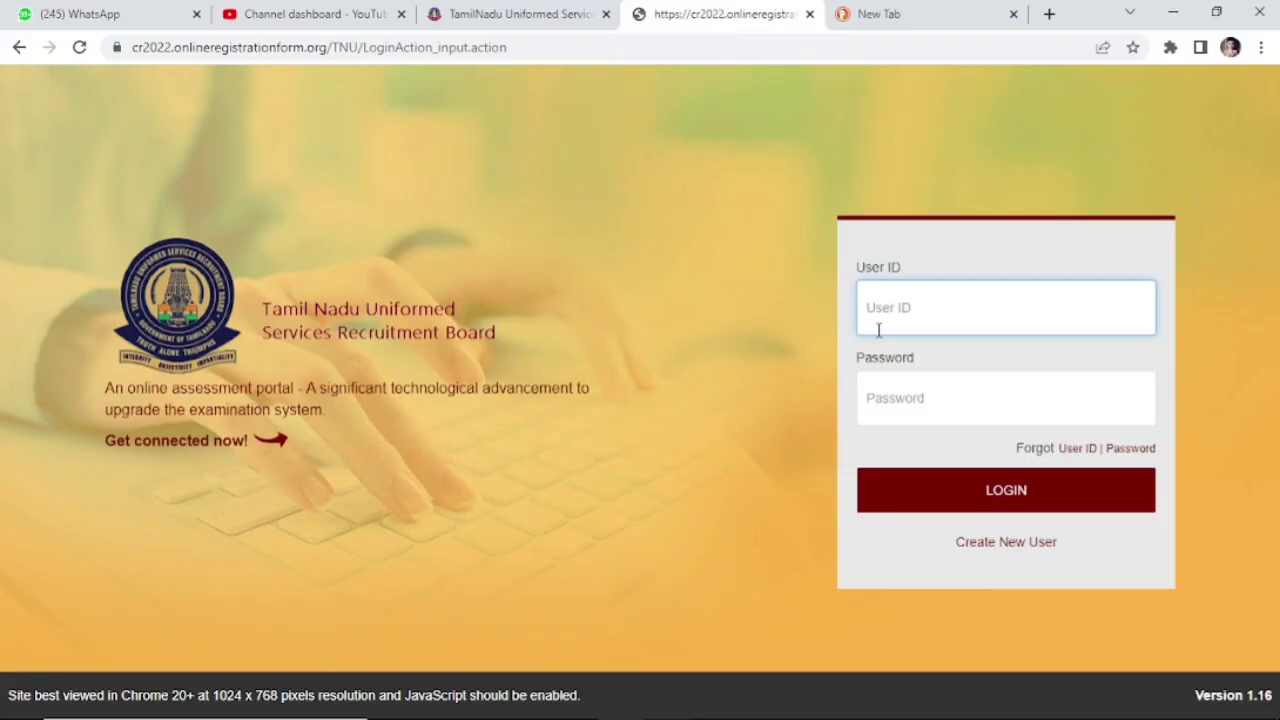
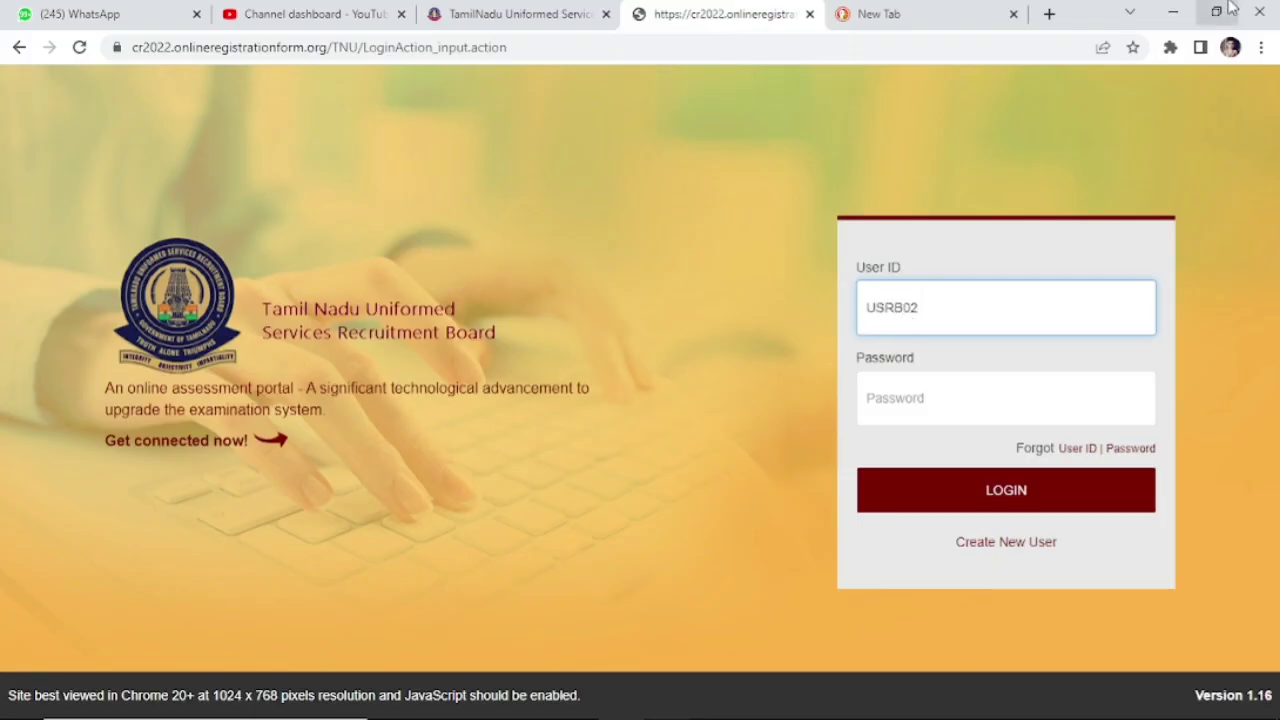
Step: Enter the new user ID and the account password on the login page and log in
click(875, 10)
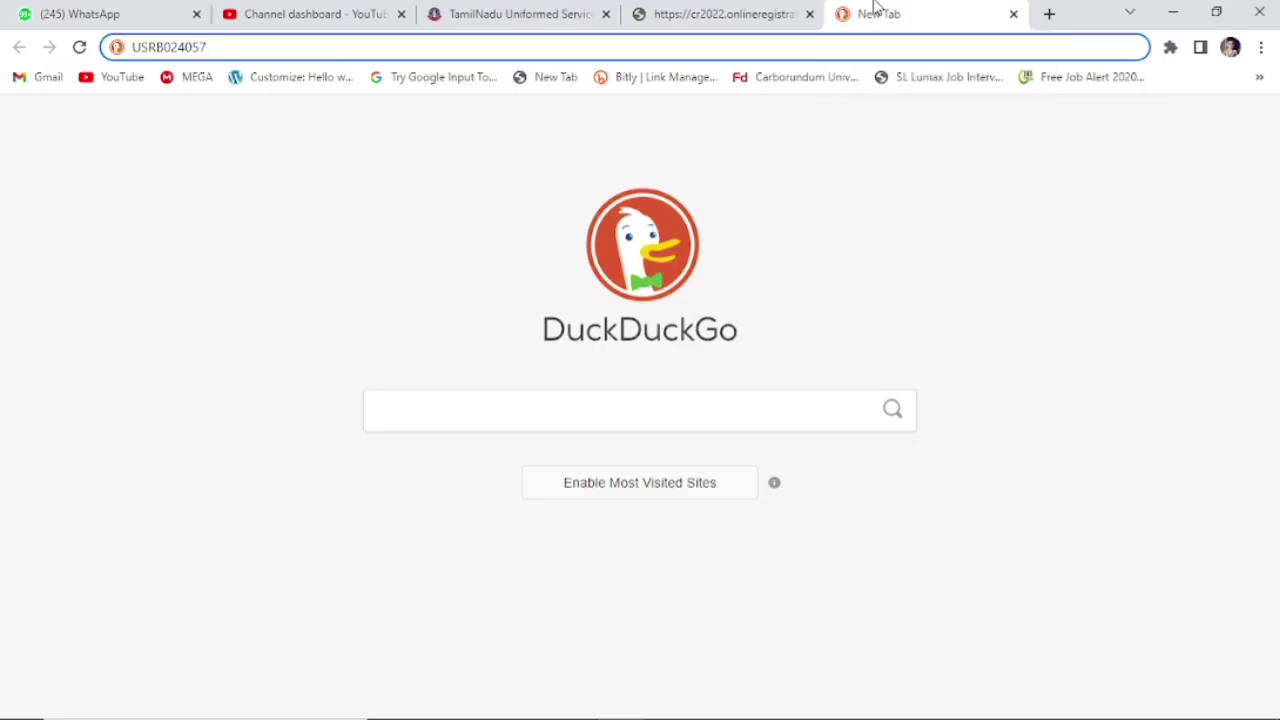
click(725, 12)
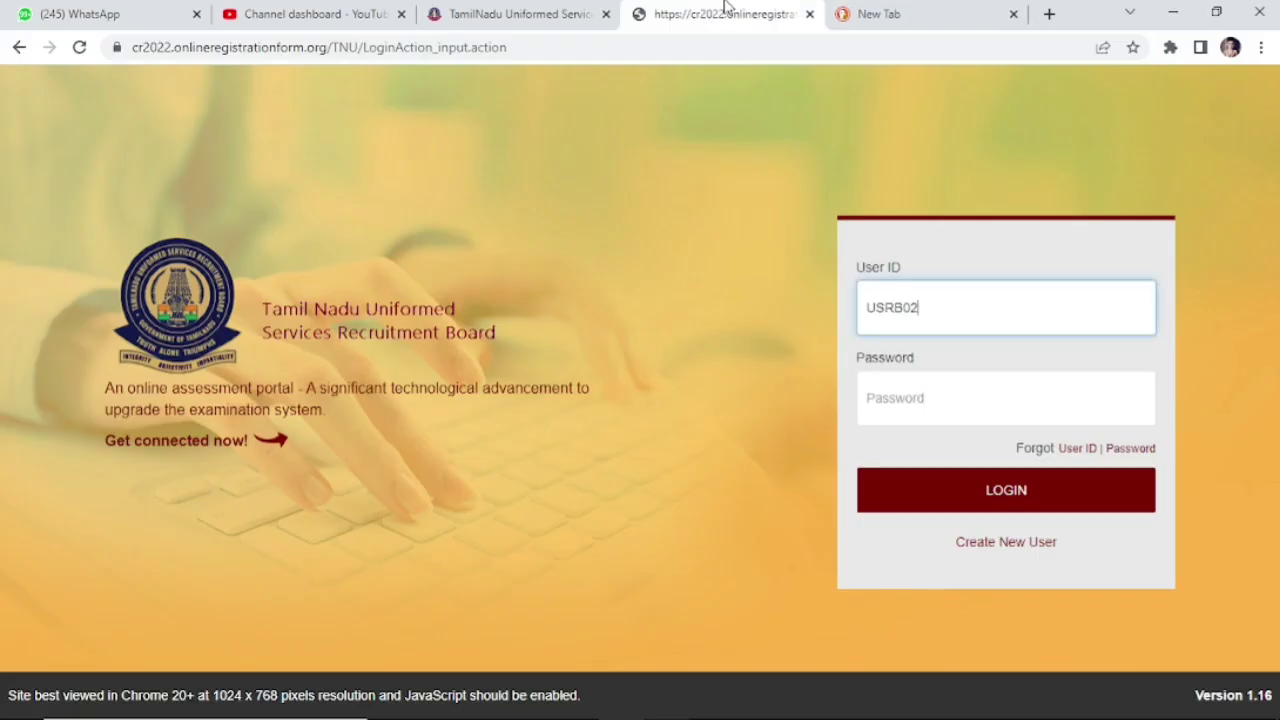
click(944, 400)
text(12)
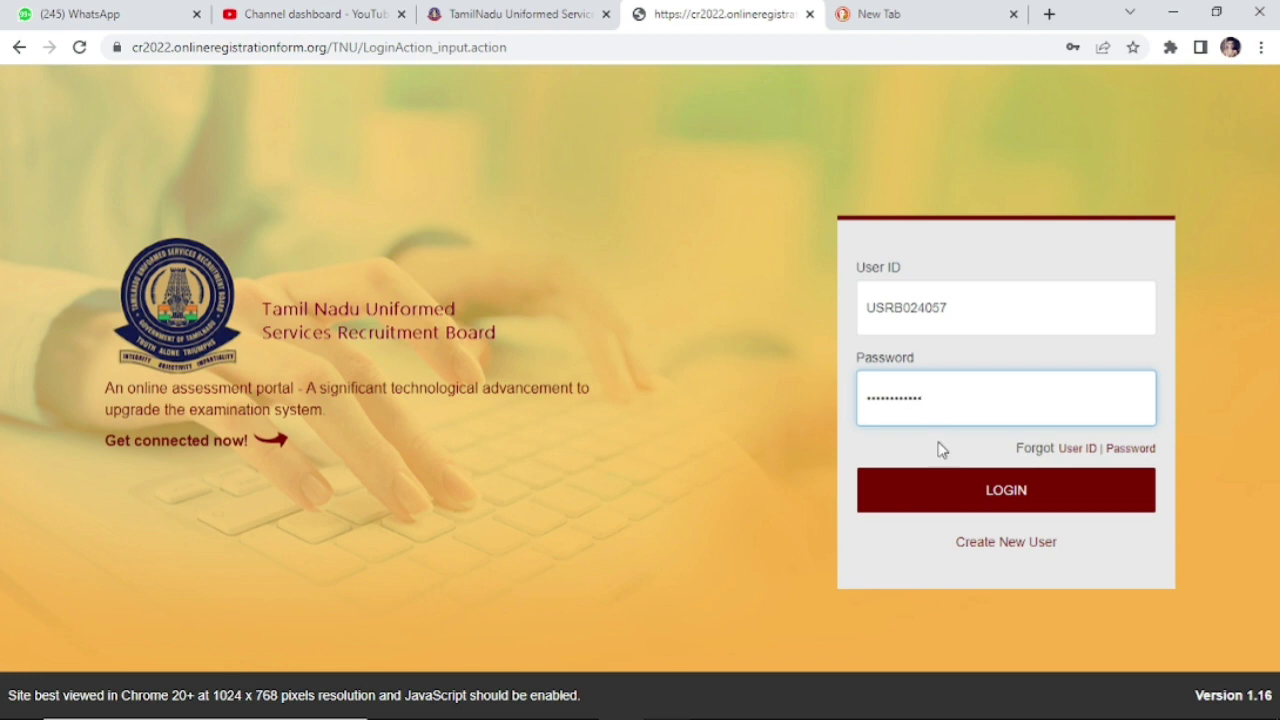
click(951, 487)
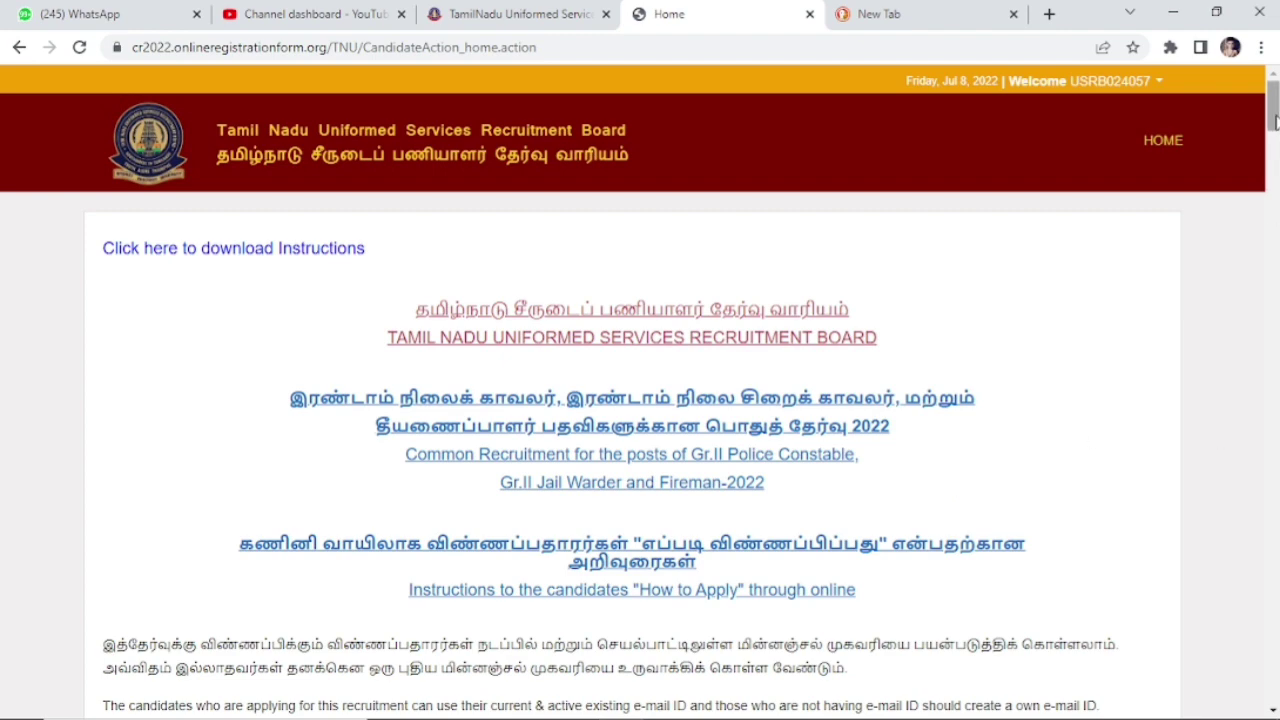
Step: Read through the home-page instructions, accept the declaration and continue to the 2022 application
scroll(1277, 174, down, 4)
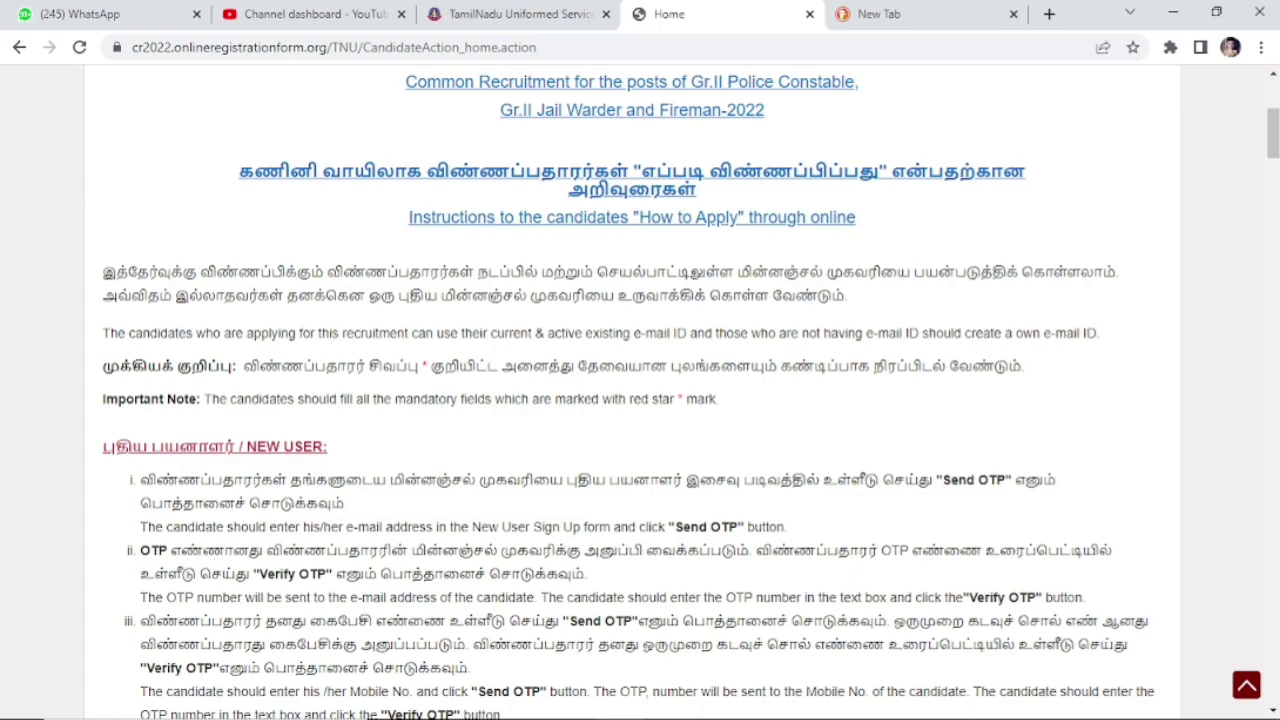
drag(1273, 133, 1274, 680)
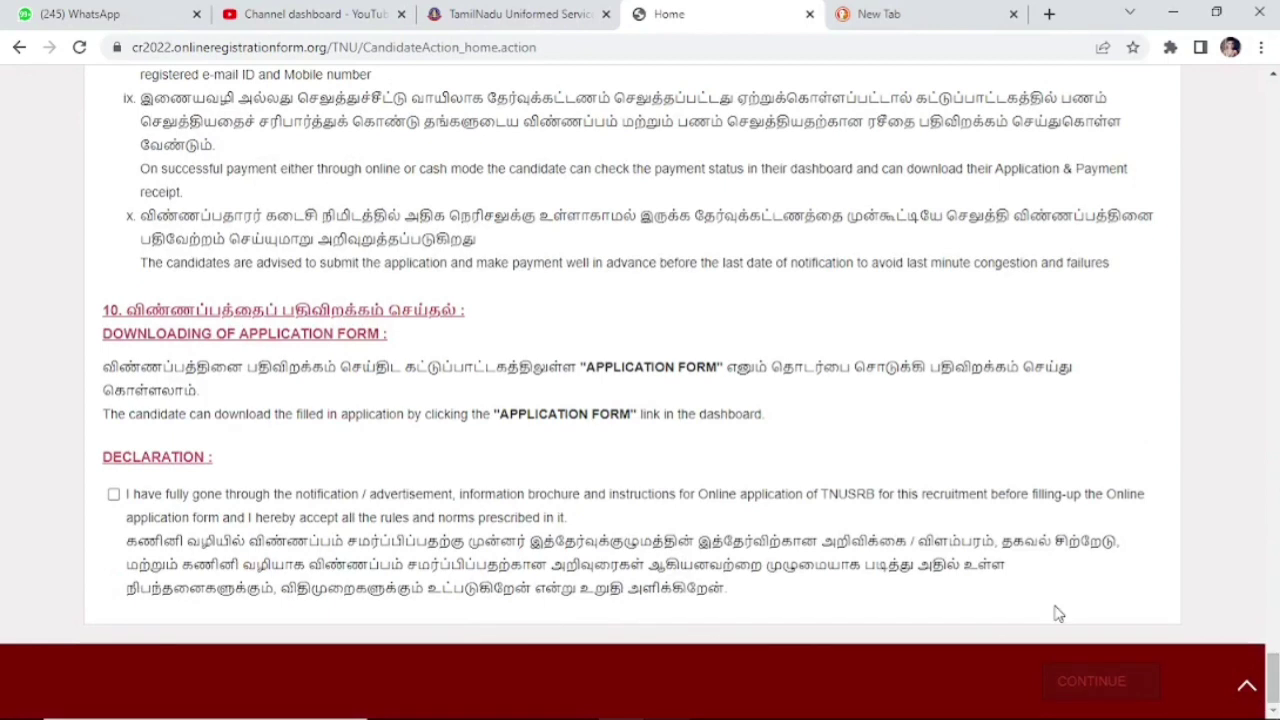
click(114, 497)
click(1096, 684)
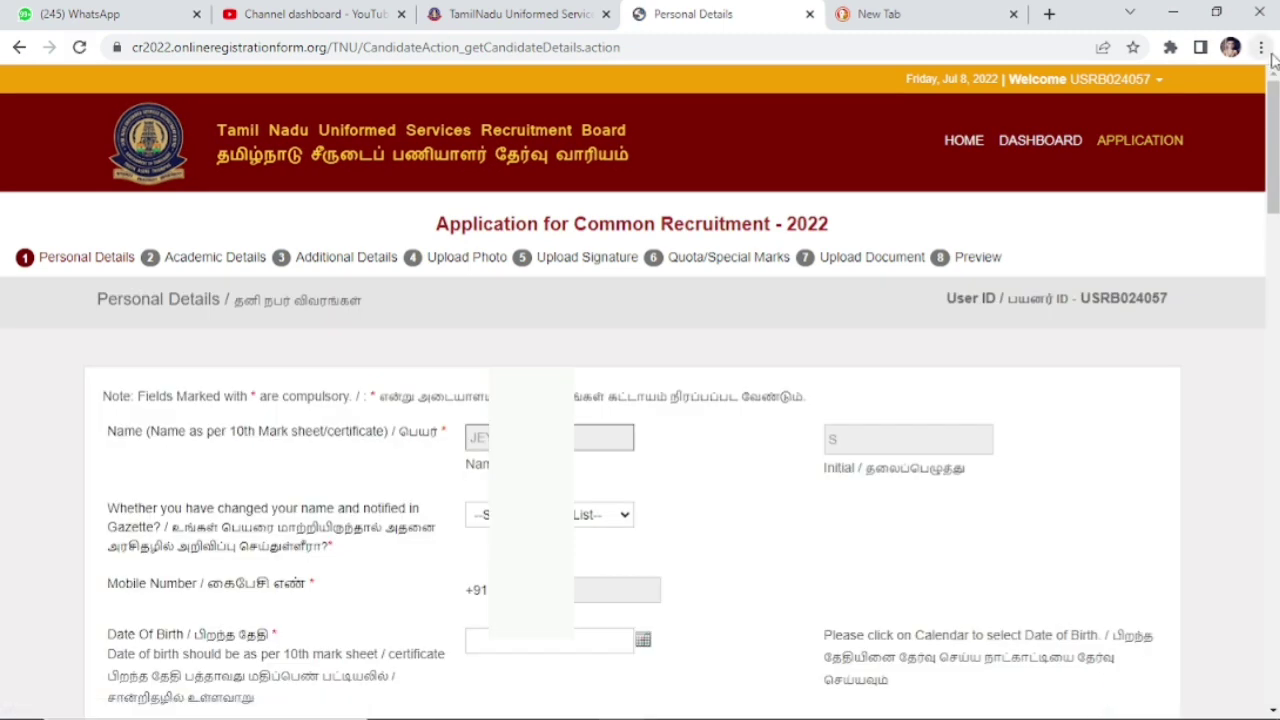
Step: Answer No to the gazette name-change question
drag(1275, 117, 1275, 156)
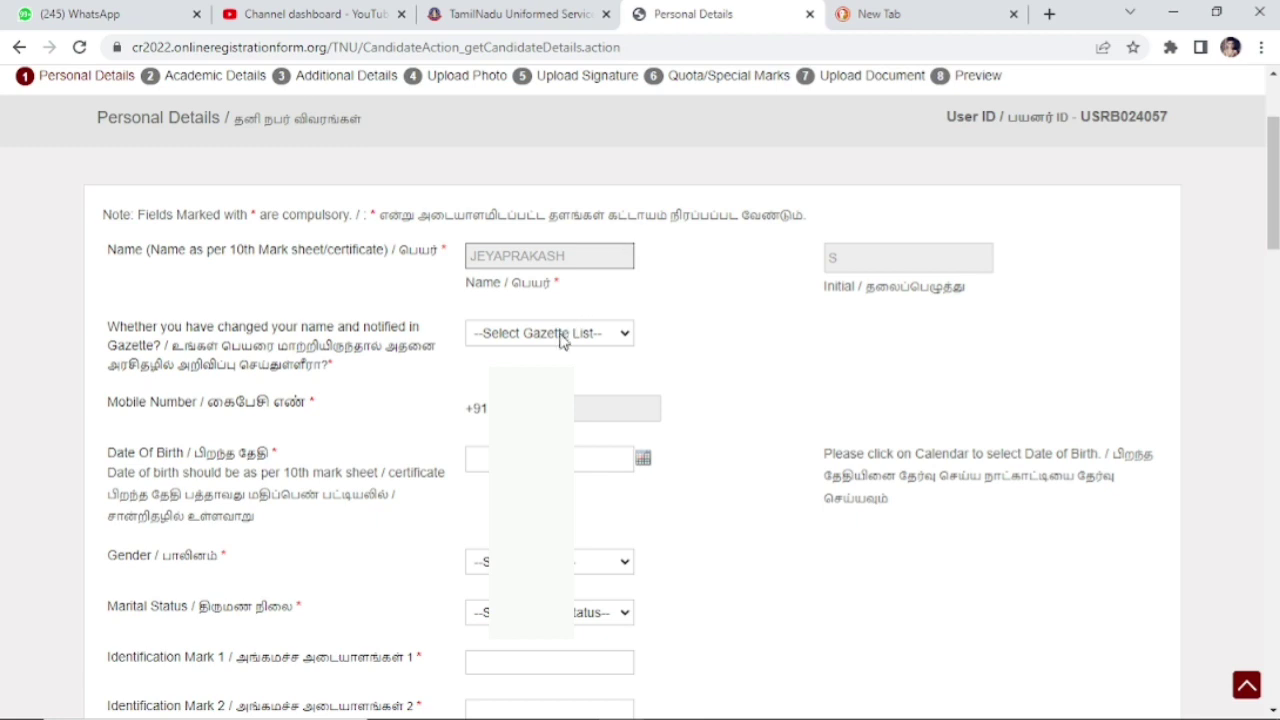
click(561, 340)
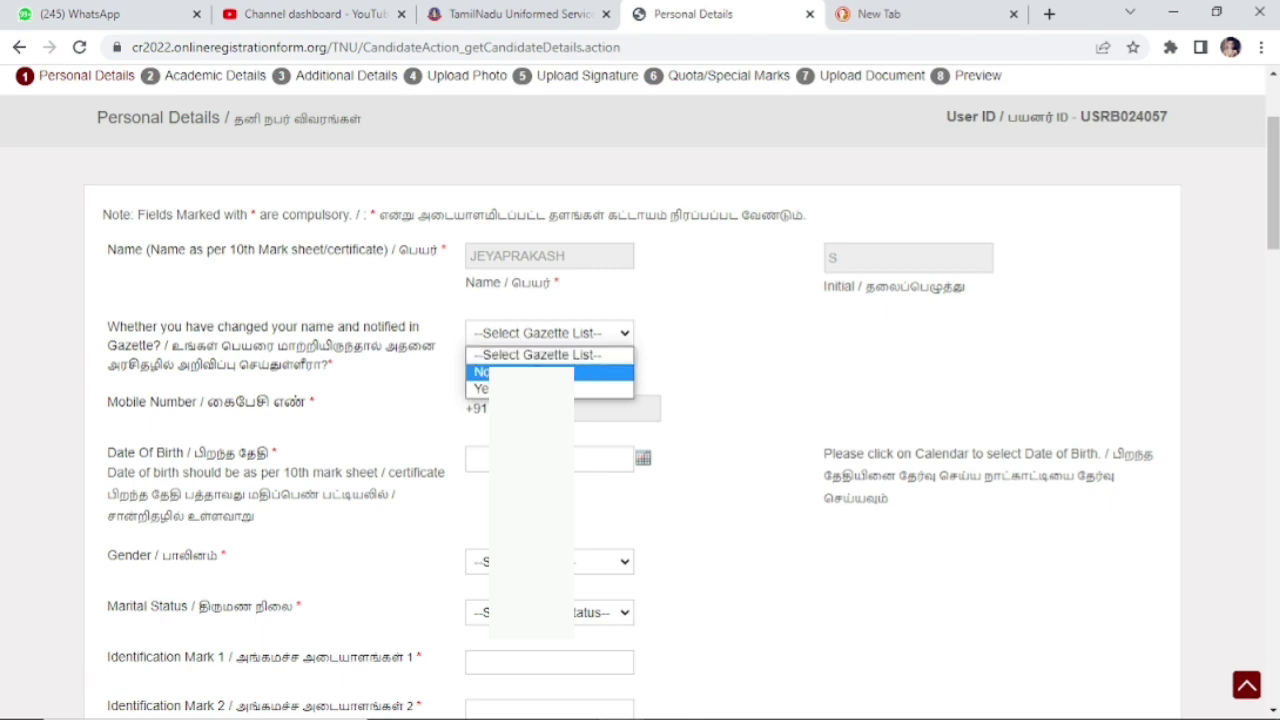
key(Return)
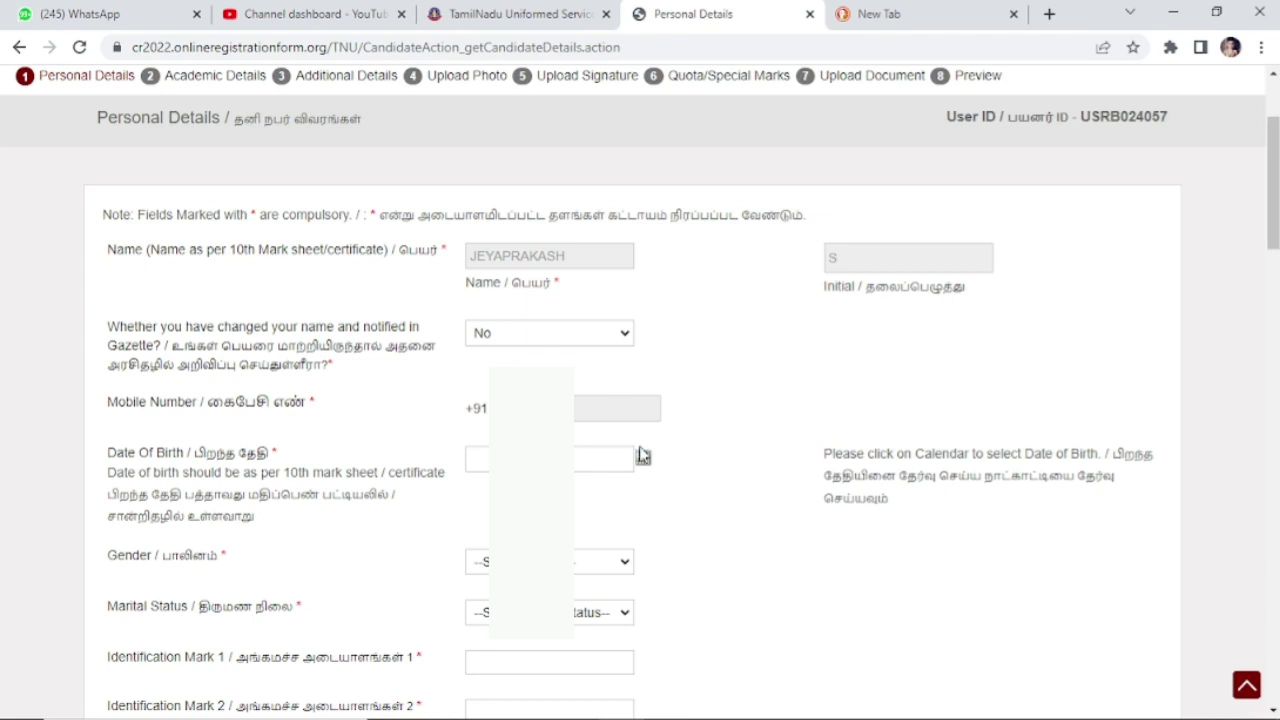
click(645, 463)
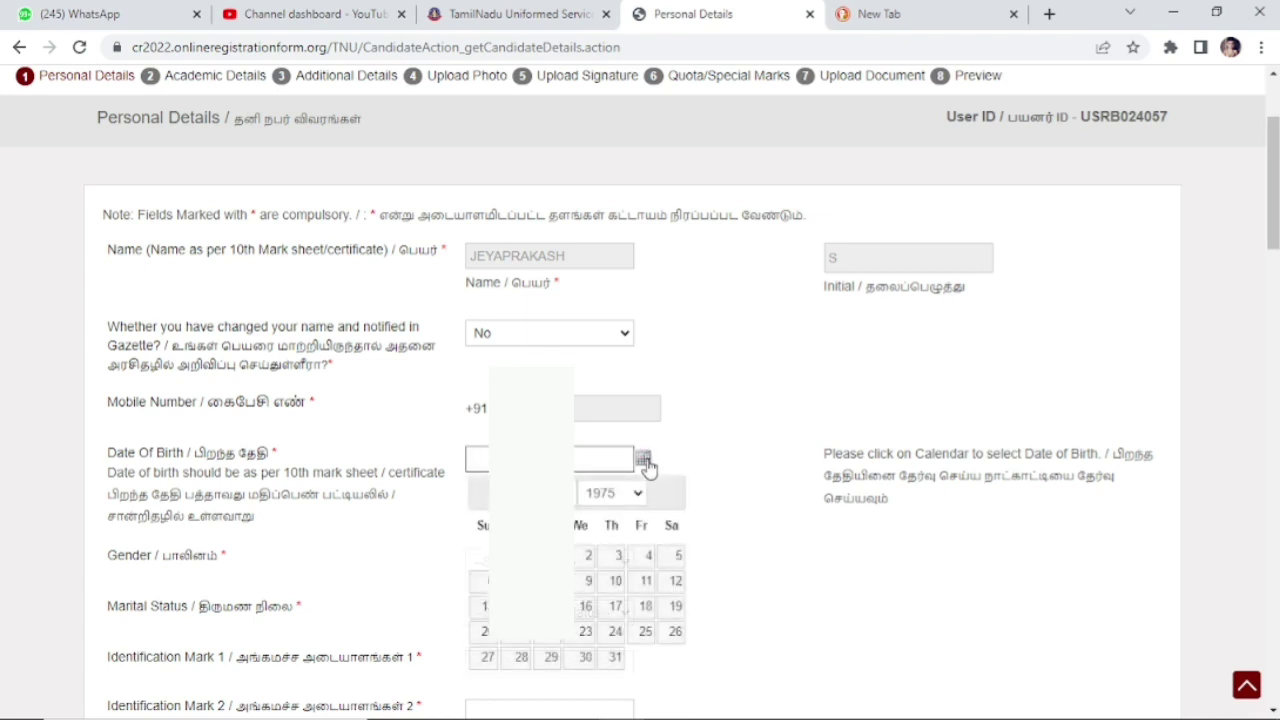
click(636, 496)
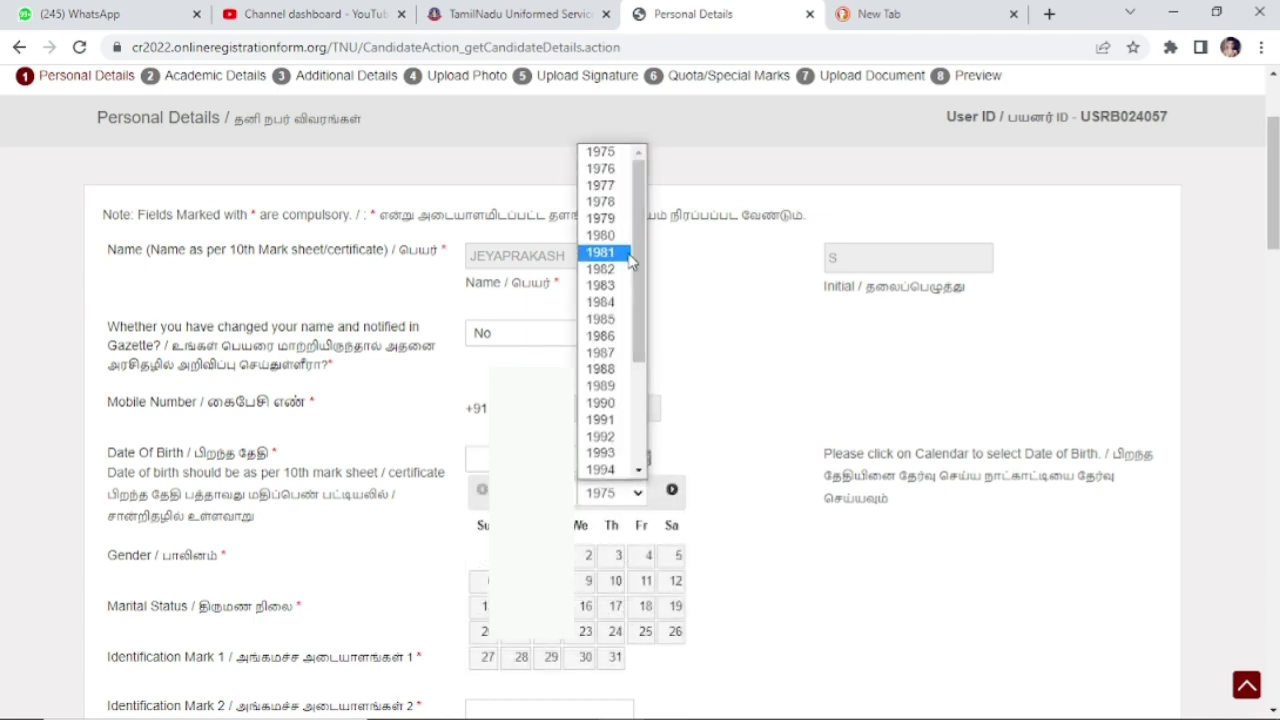
drag(638, 275, 648, 359)
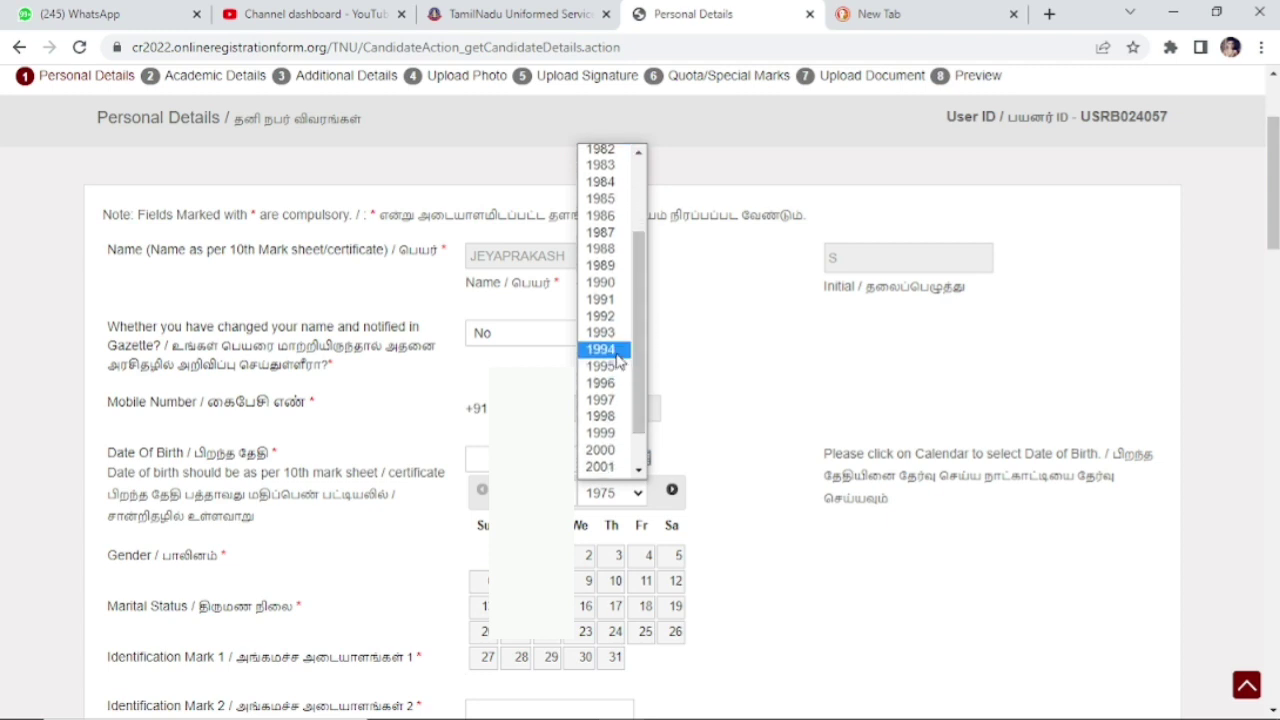
click(618, 350)
click(560, 492)
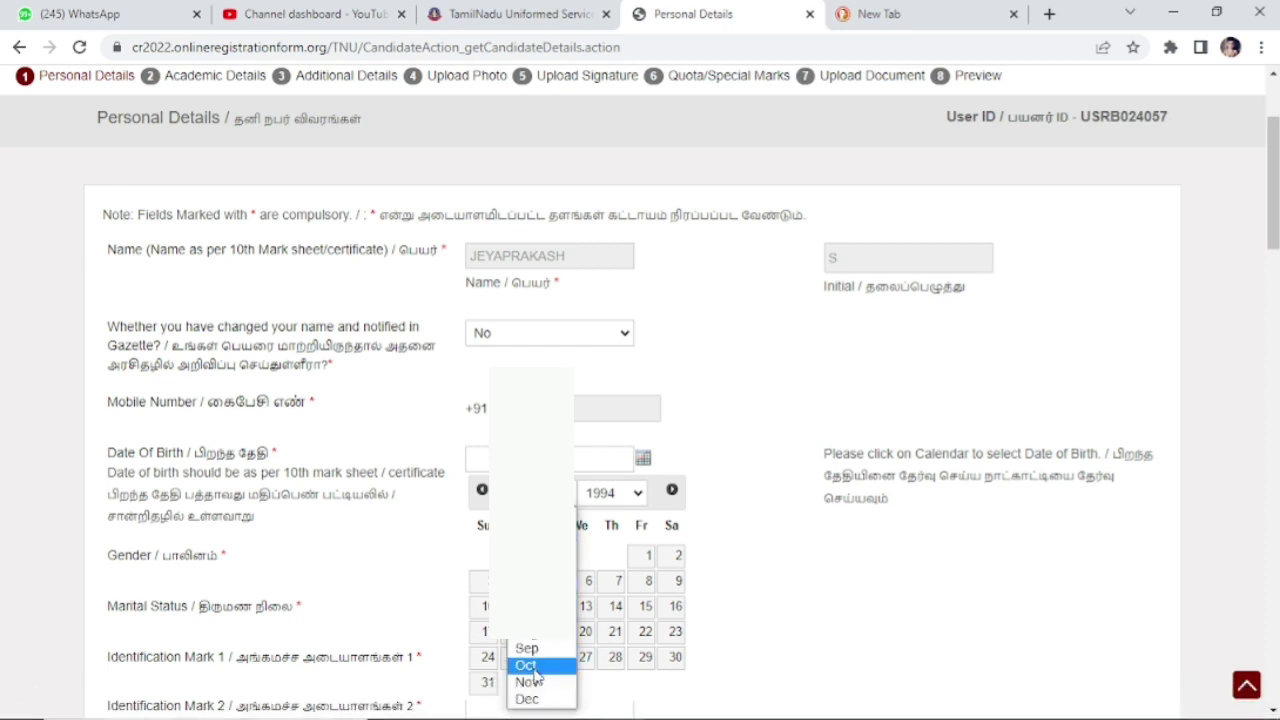
click(528, 698)
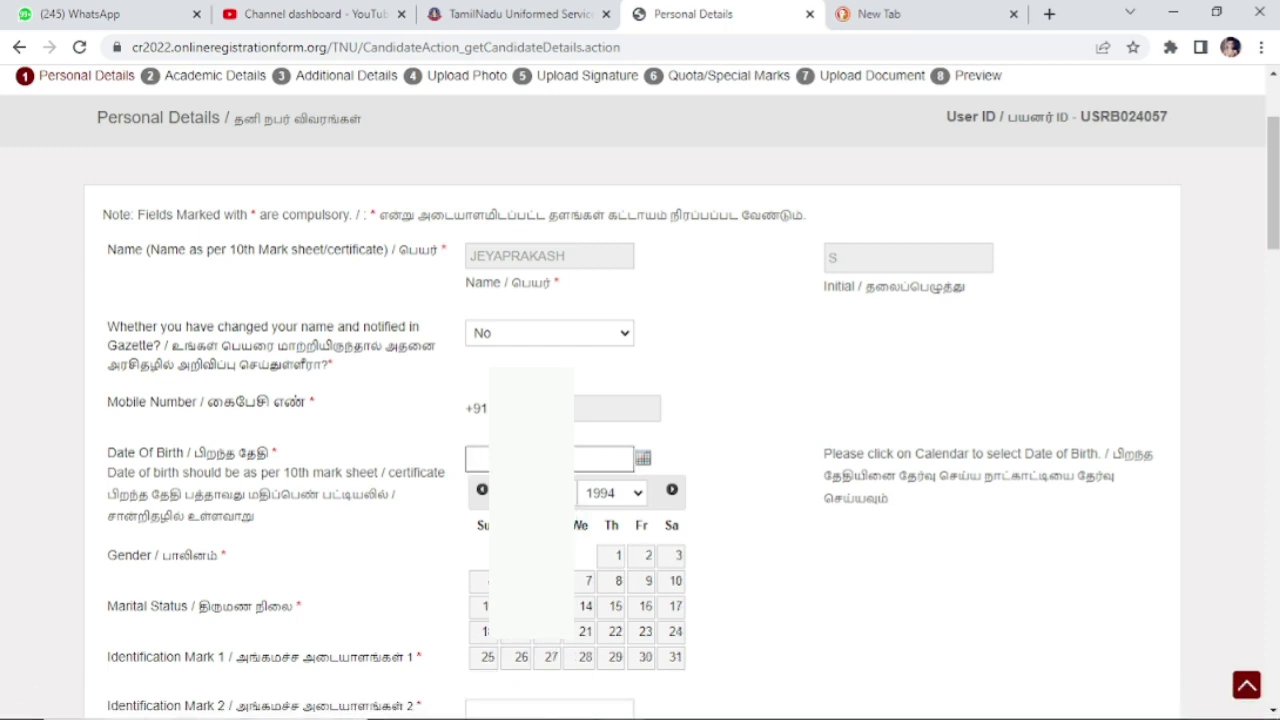
click(617, 609)
Step: Choose Male as the gender and confirm it
click(620, 570)
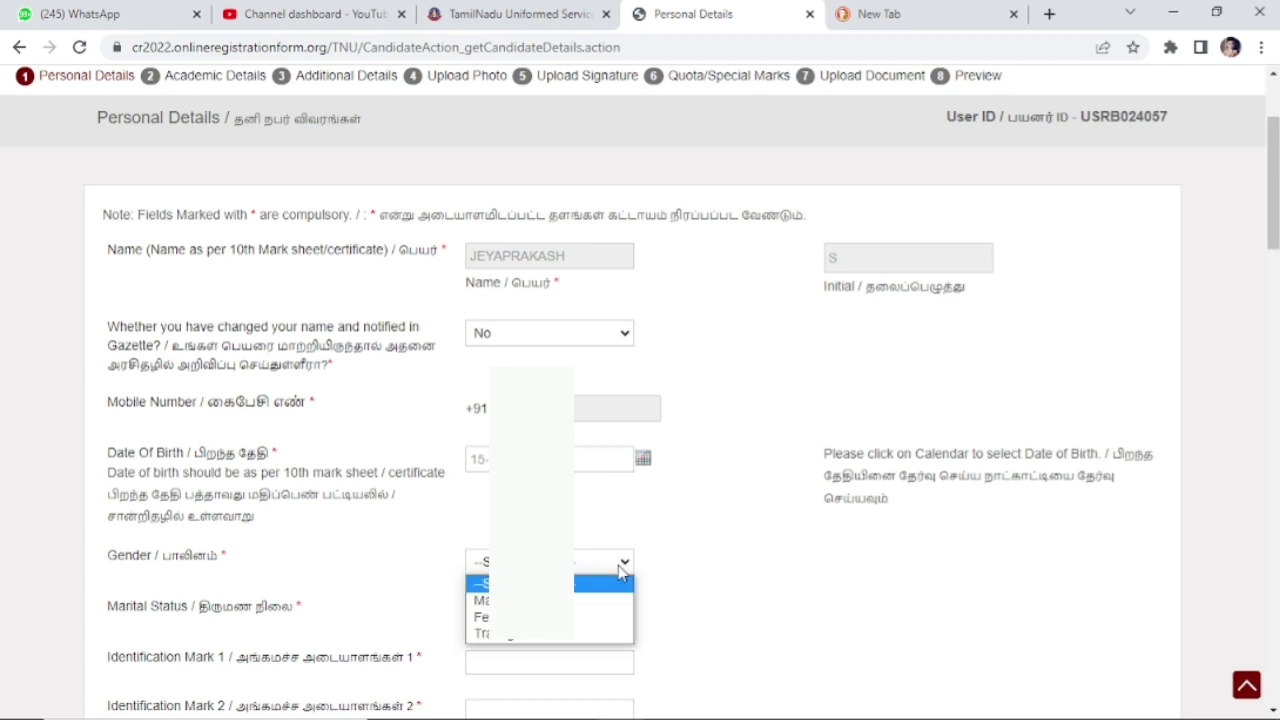
click(618, 600)
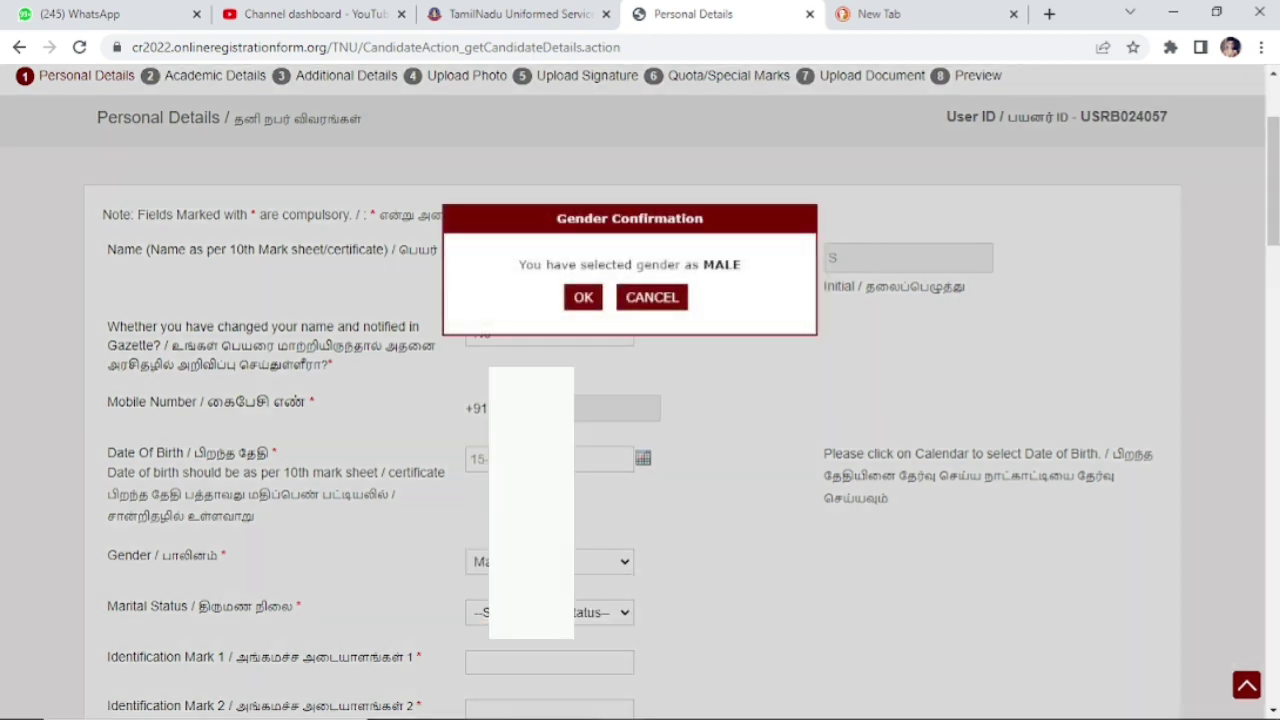
click(587, 298)
drag(1273, 180, 1273, 276)
Step: Set marital status to Unmarried and enter the black-mole identification marks on the right and left hands
click(622, 118)
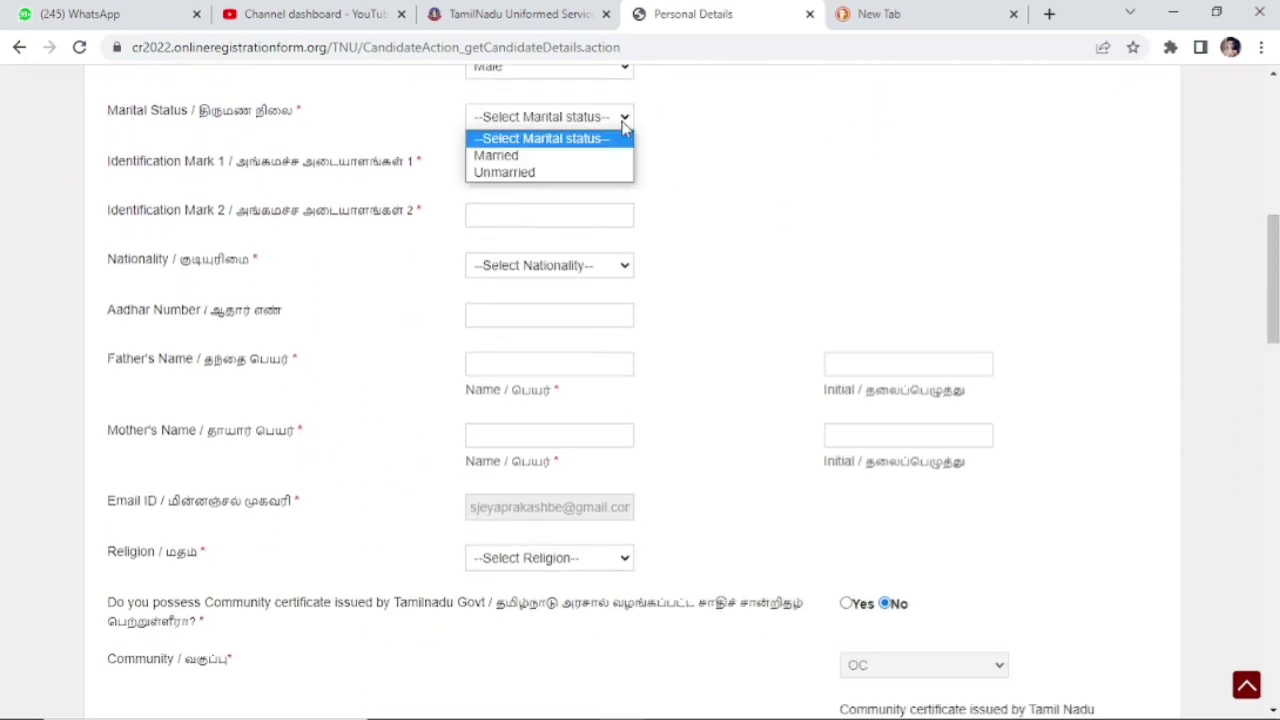
click(575, 172)
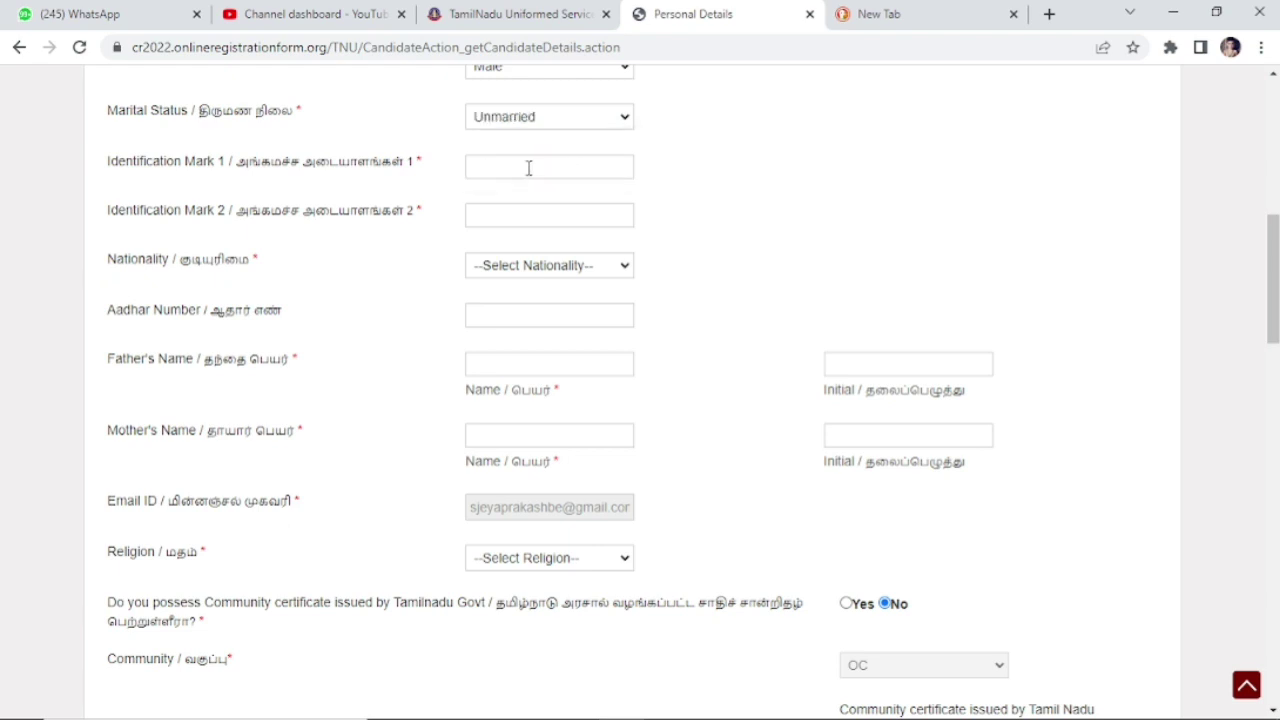
click(529, 168)
text(A Blac)
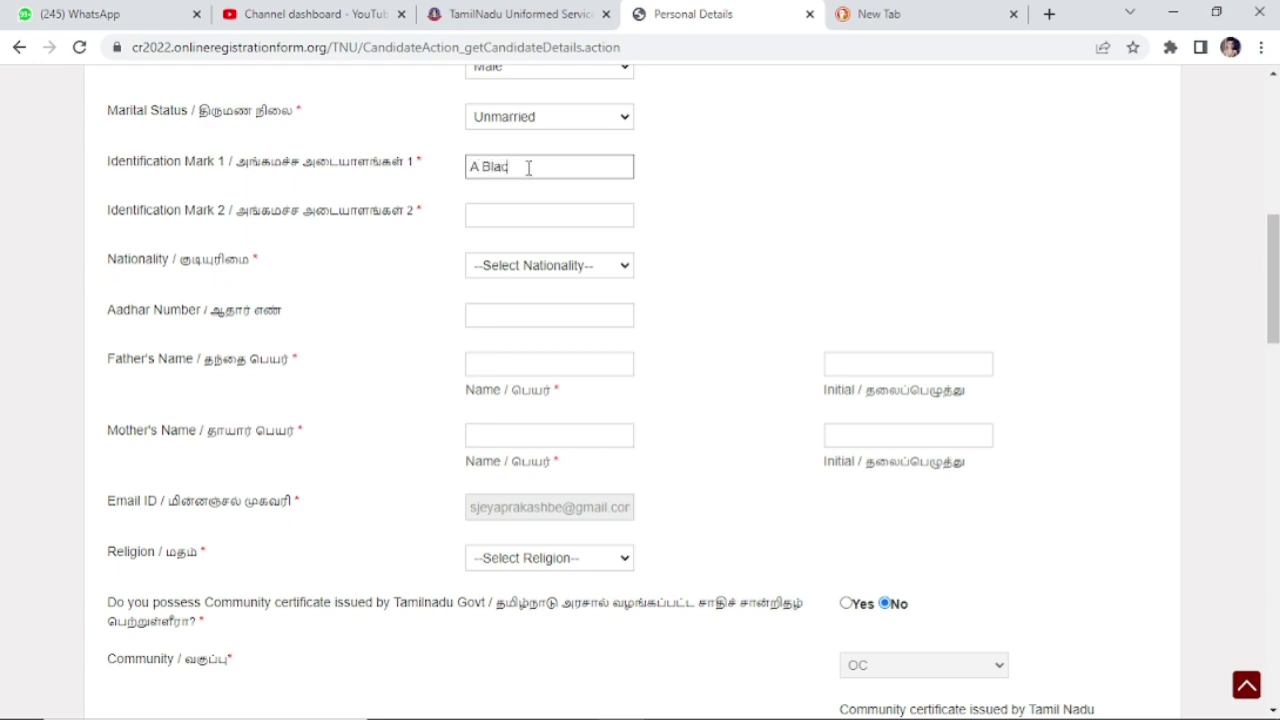
text(k Mole on ri)
key(BackSpace)
key(BackSpace)
text(Right side)
key(BackSpace)
key(BackSpace)
key(BackSpace)
key(BackSpace)
text(Side)
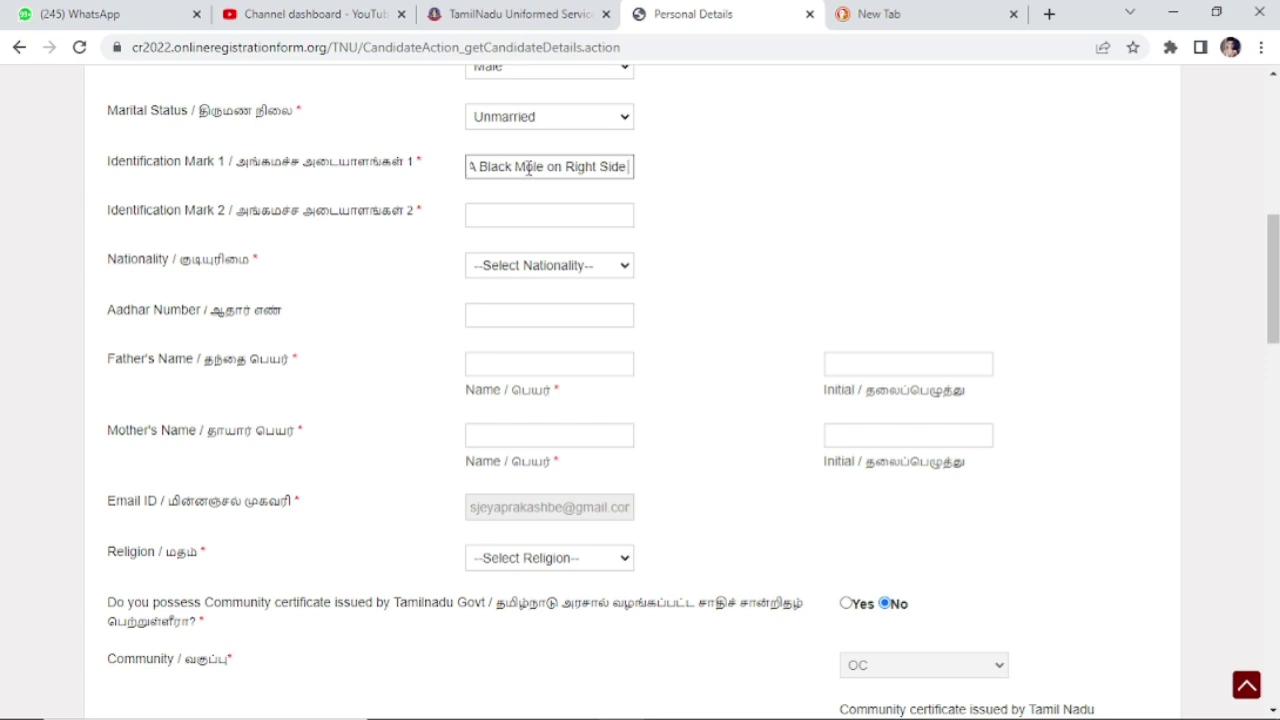
text( Han)
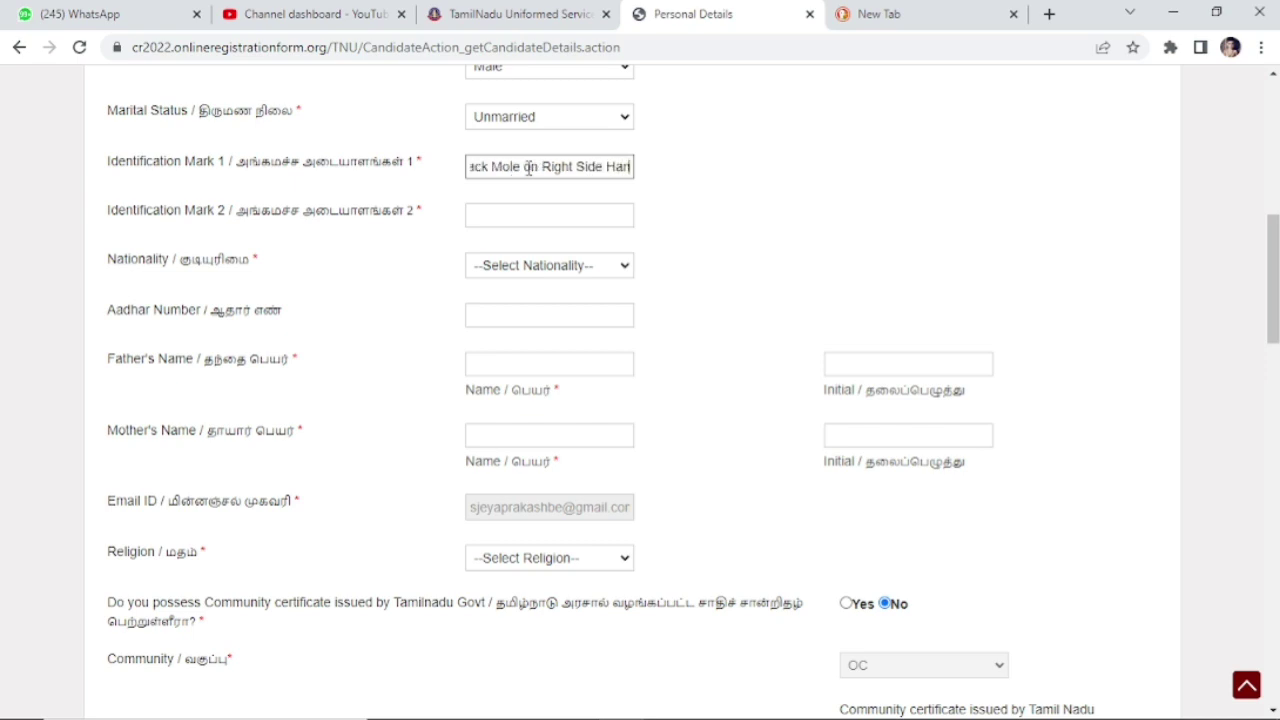
text(d)
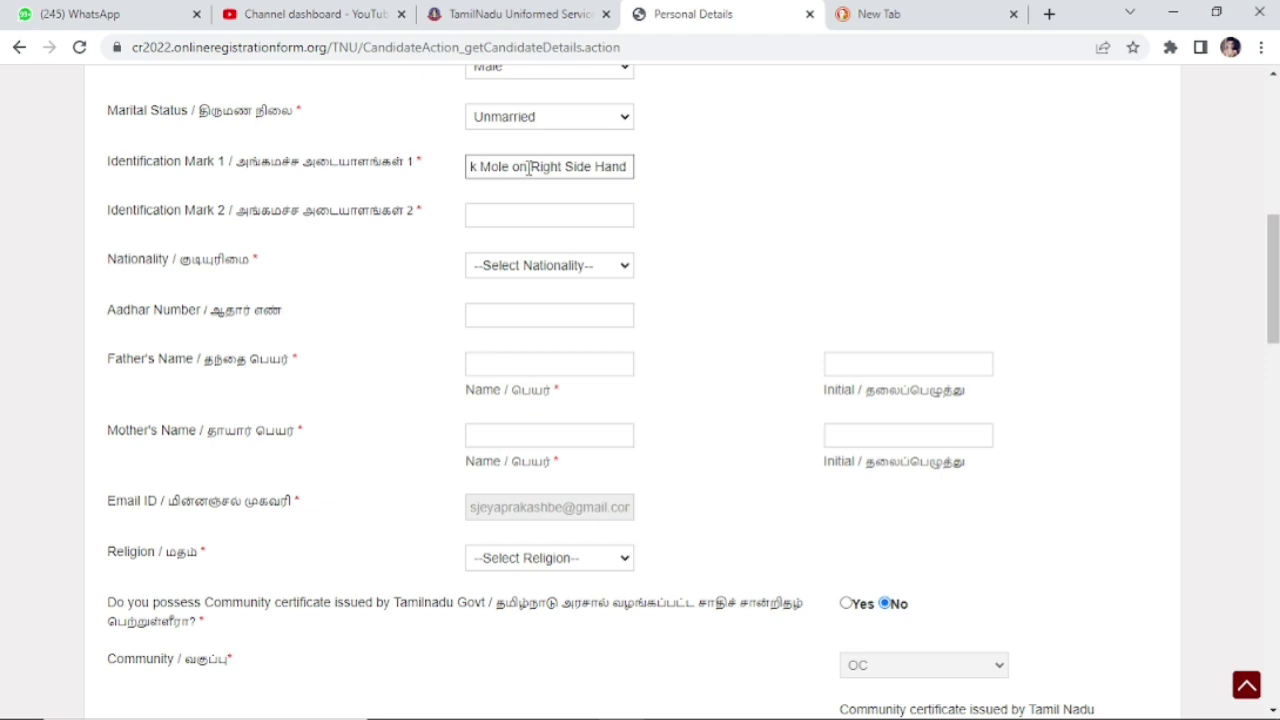
click(522, 215)
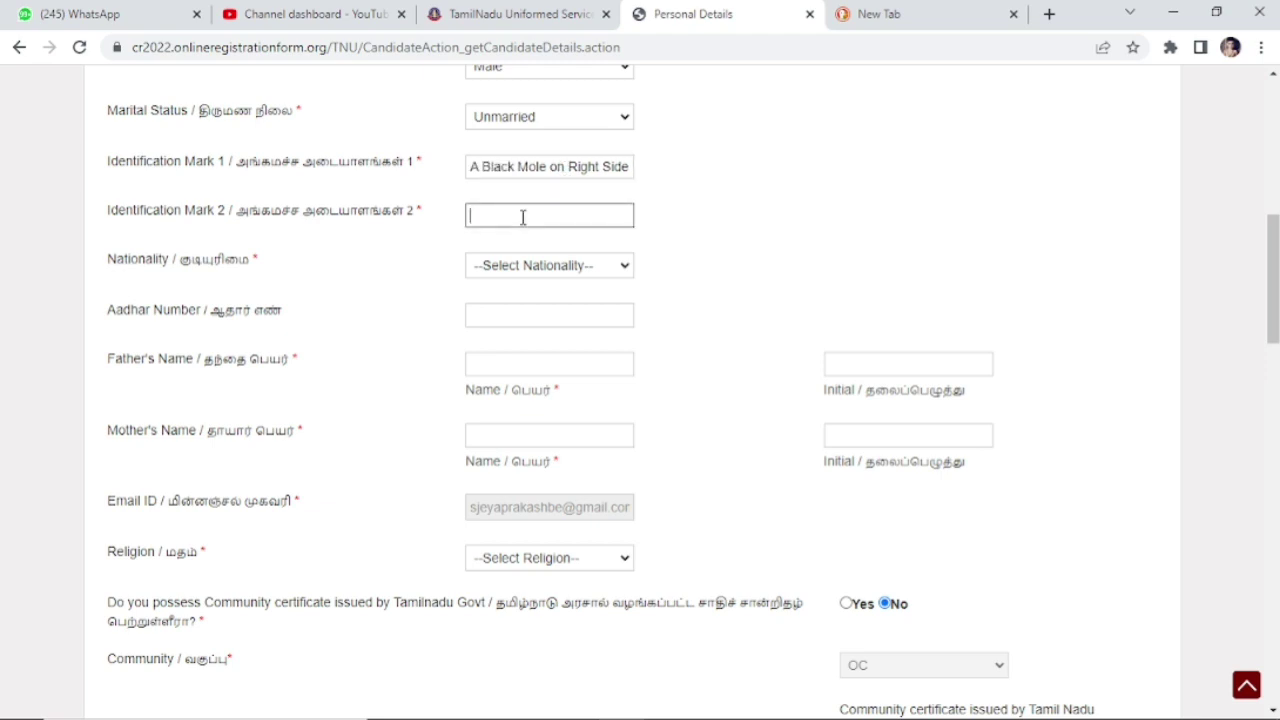
text(A B)
key(BackSpace)
text(Black Mole on )
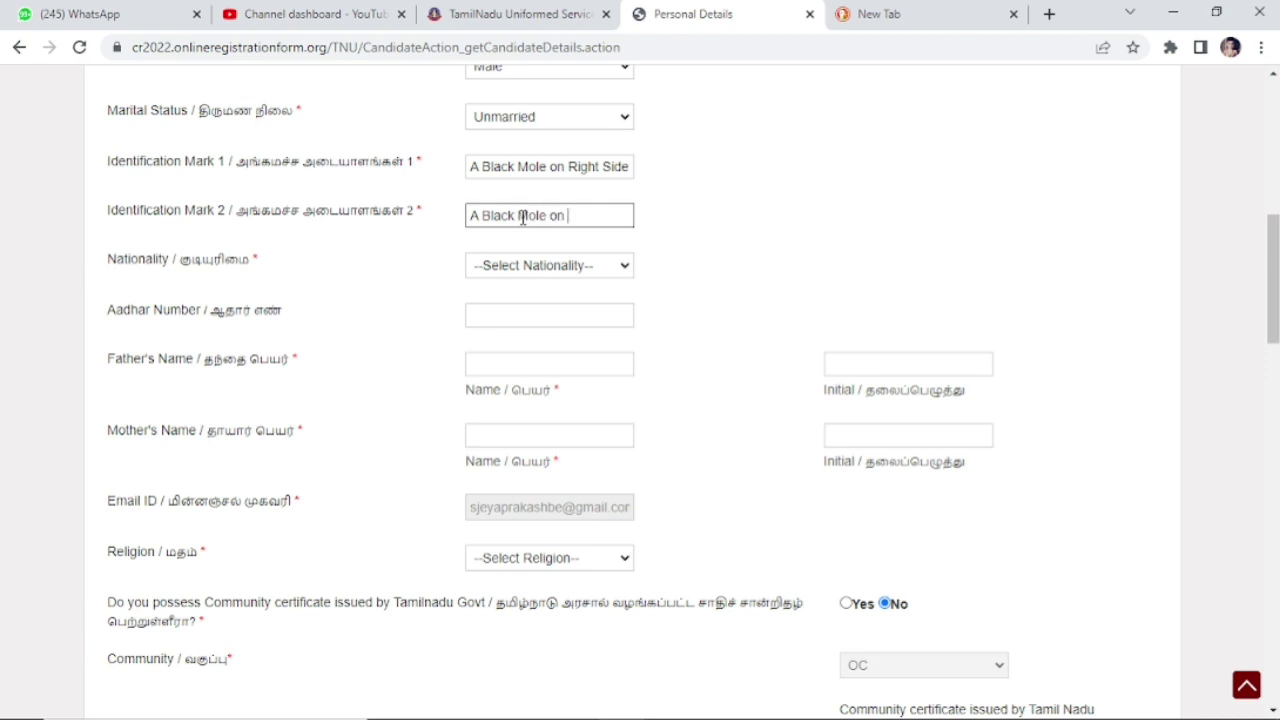
text(Left side hand)
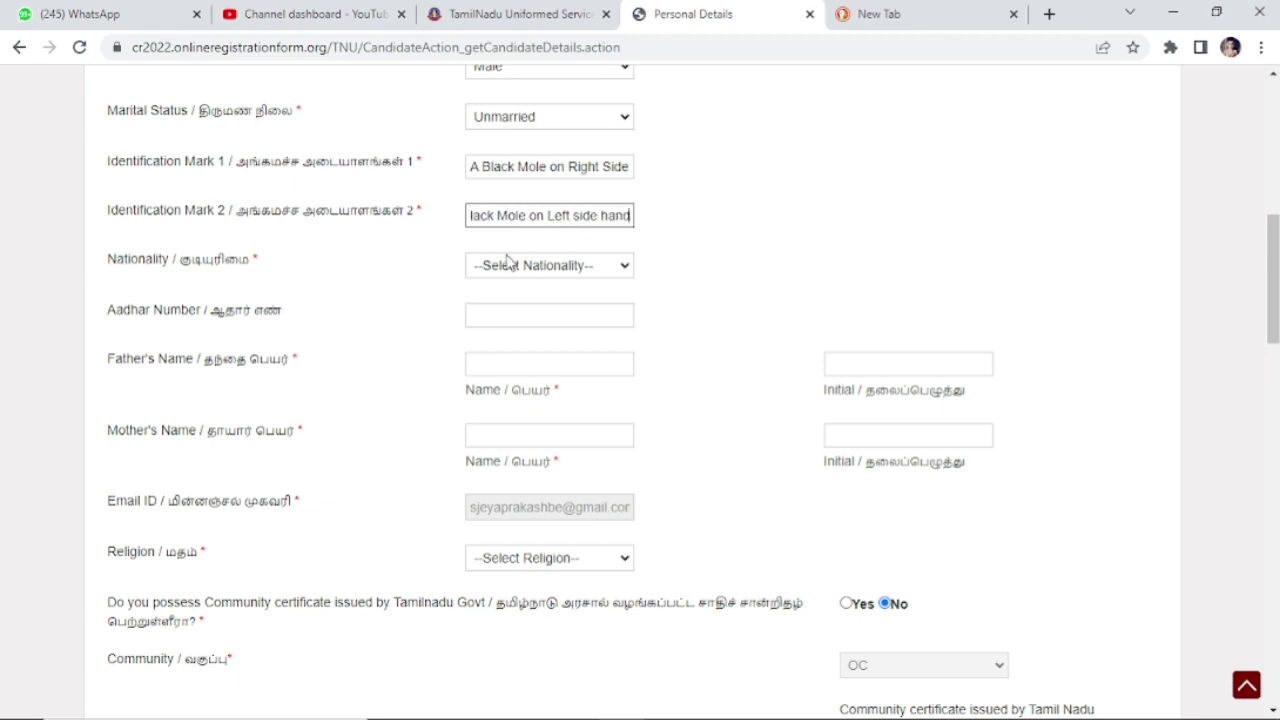
Step: Set nationality to Indian and enter the candidate's Aadhaar number
click(511, 265)
click(497, 303)
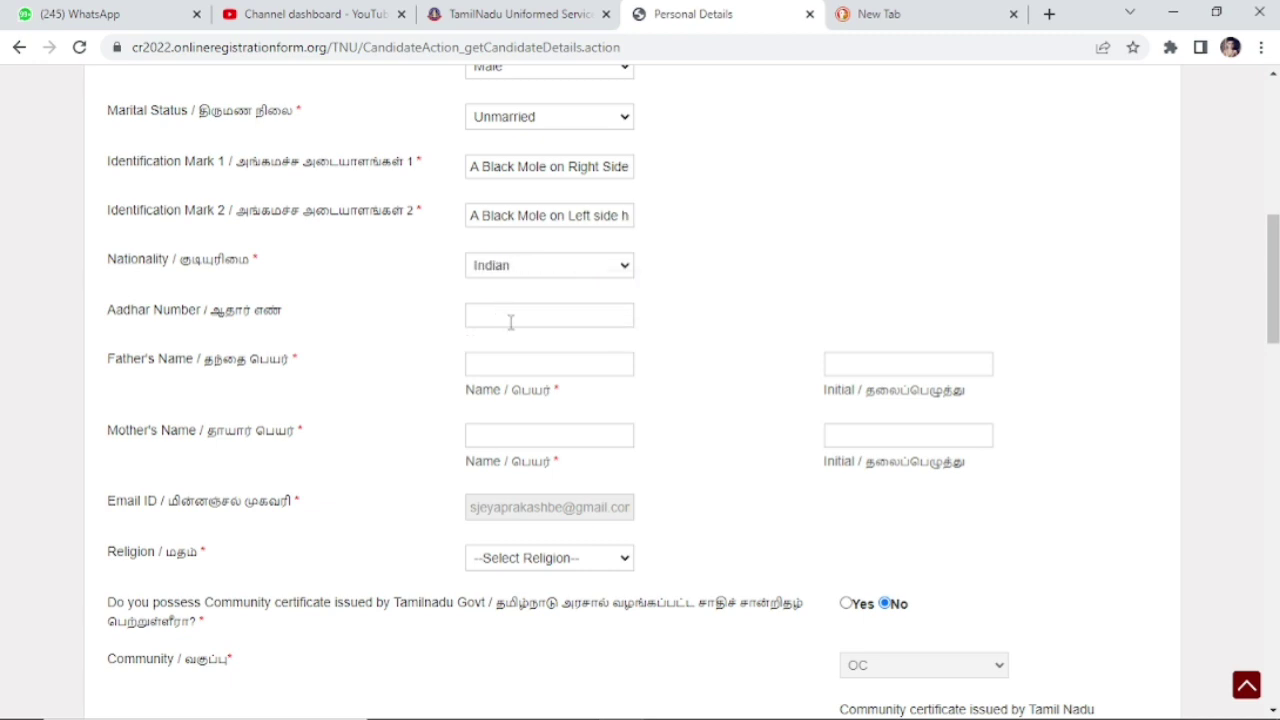
click(508, 318)
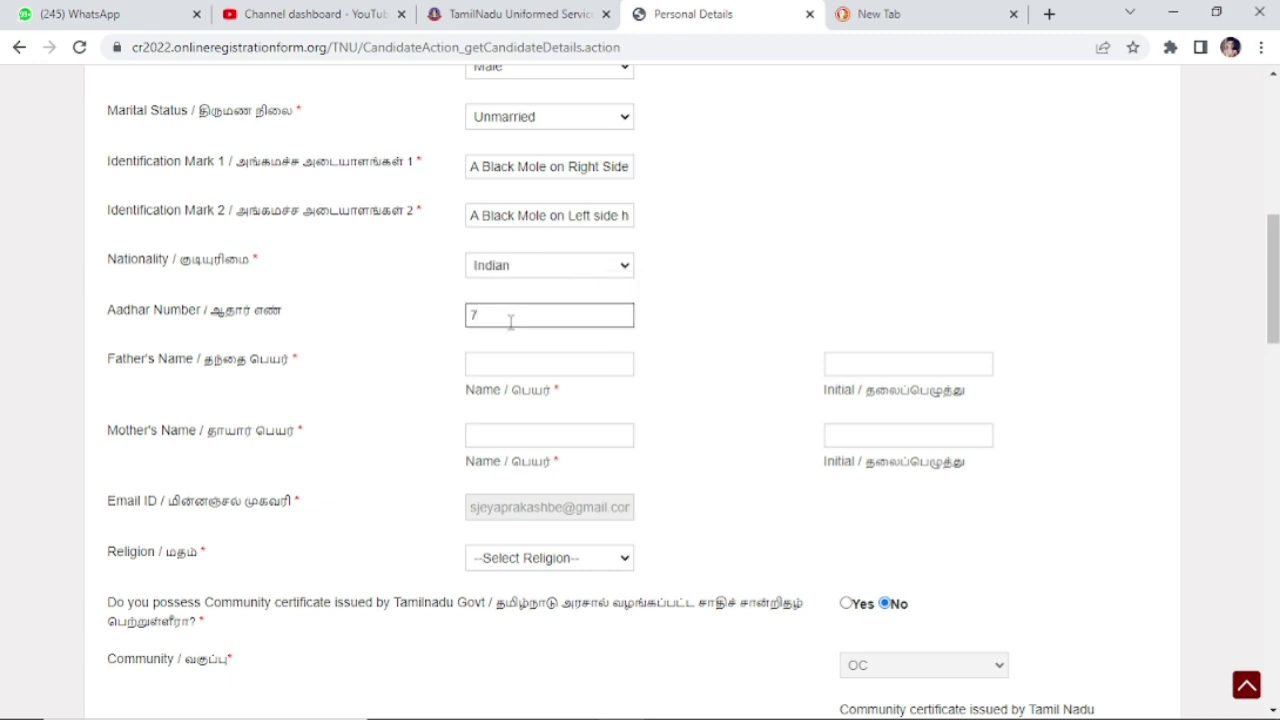
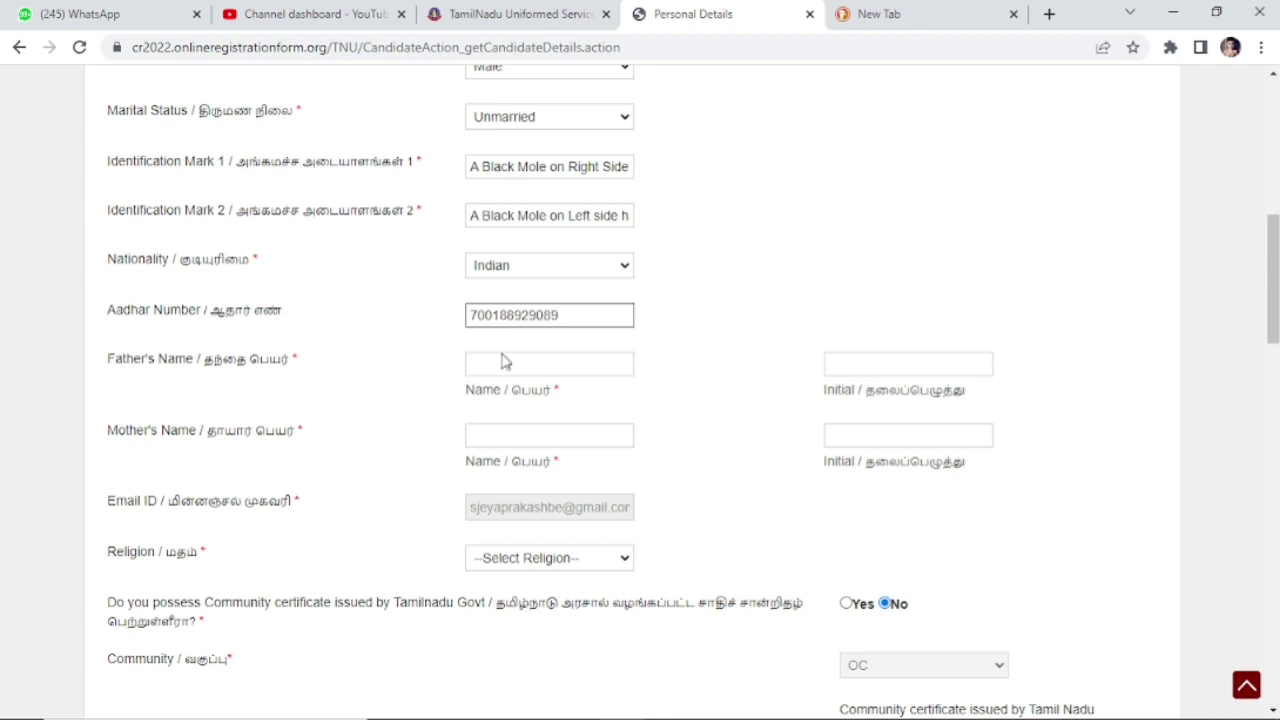
Step: Fill in the father's and mother's names with their initials and set religion to Hindu
click(501, 363)
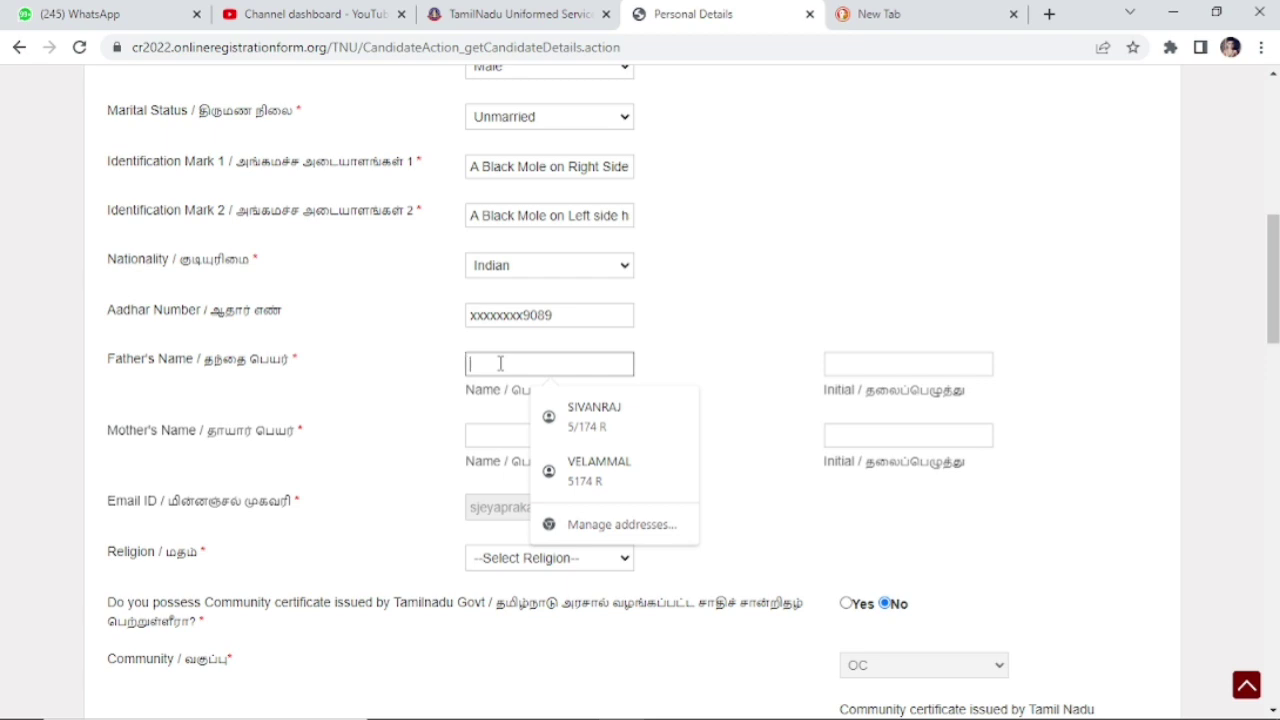
click(586, 413)
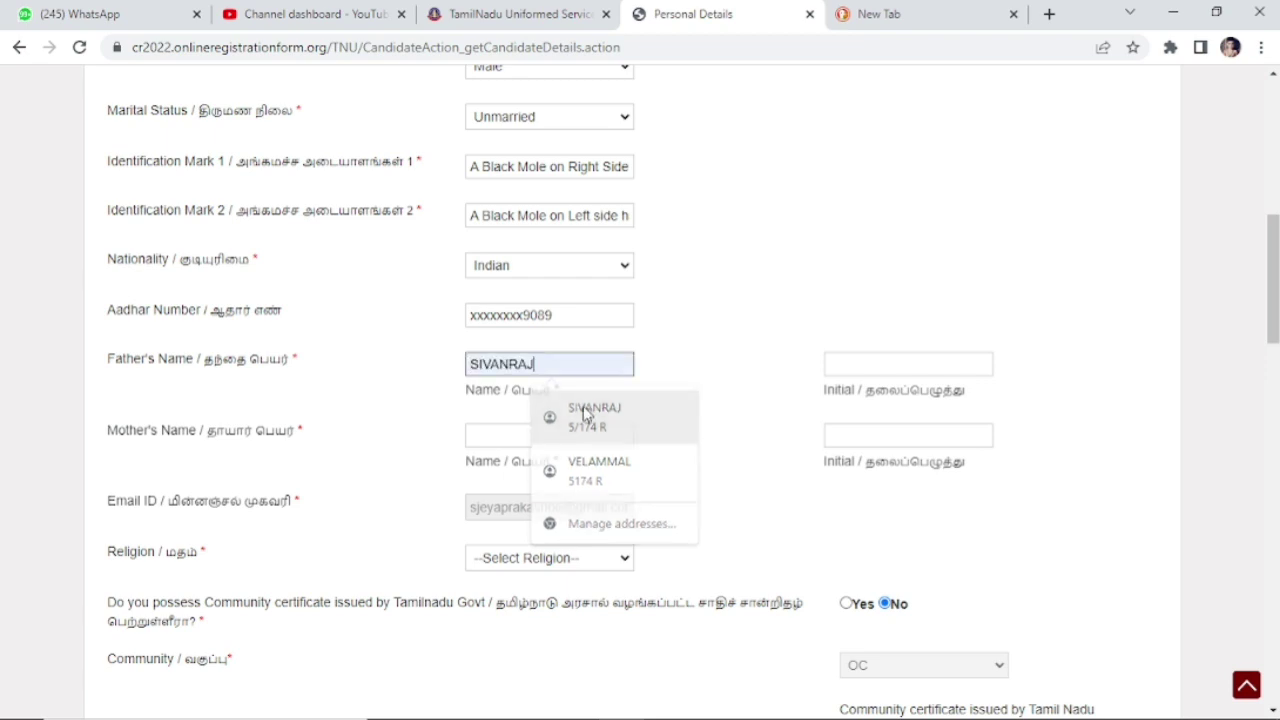
click(904, 368)
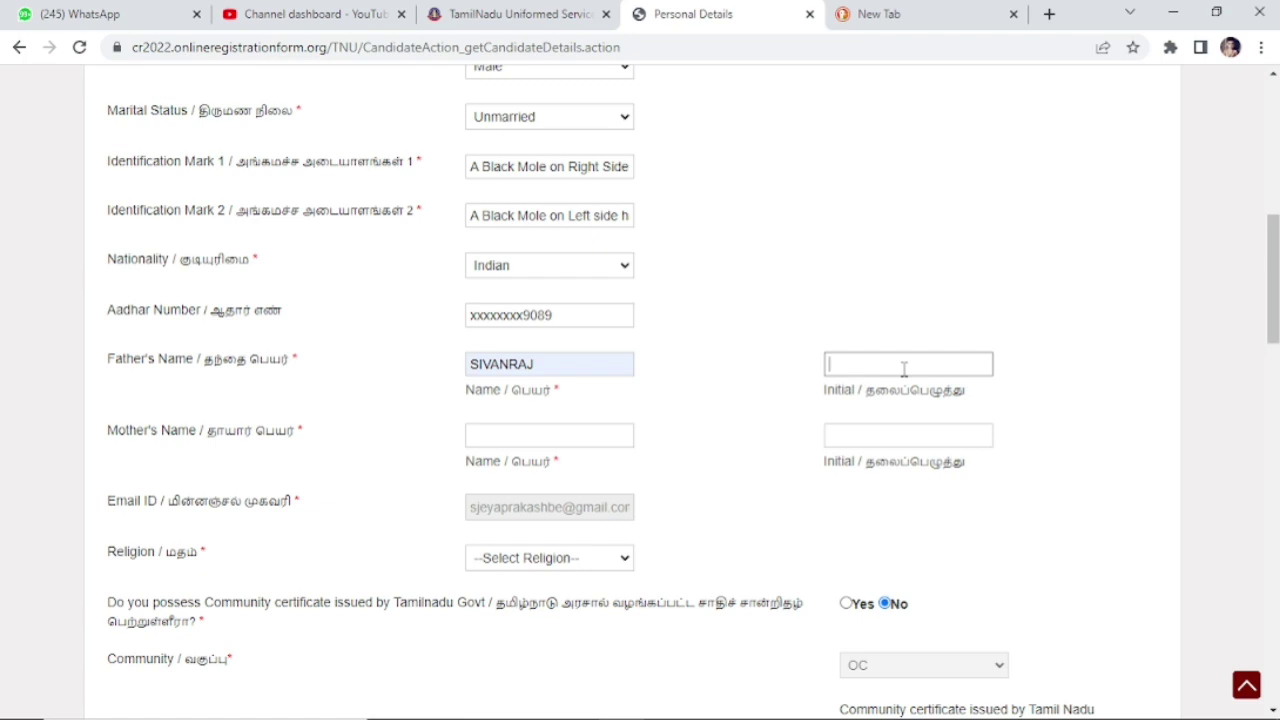
text(P)
click(500, 441)
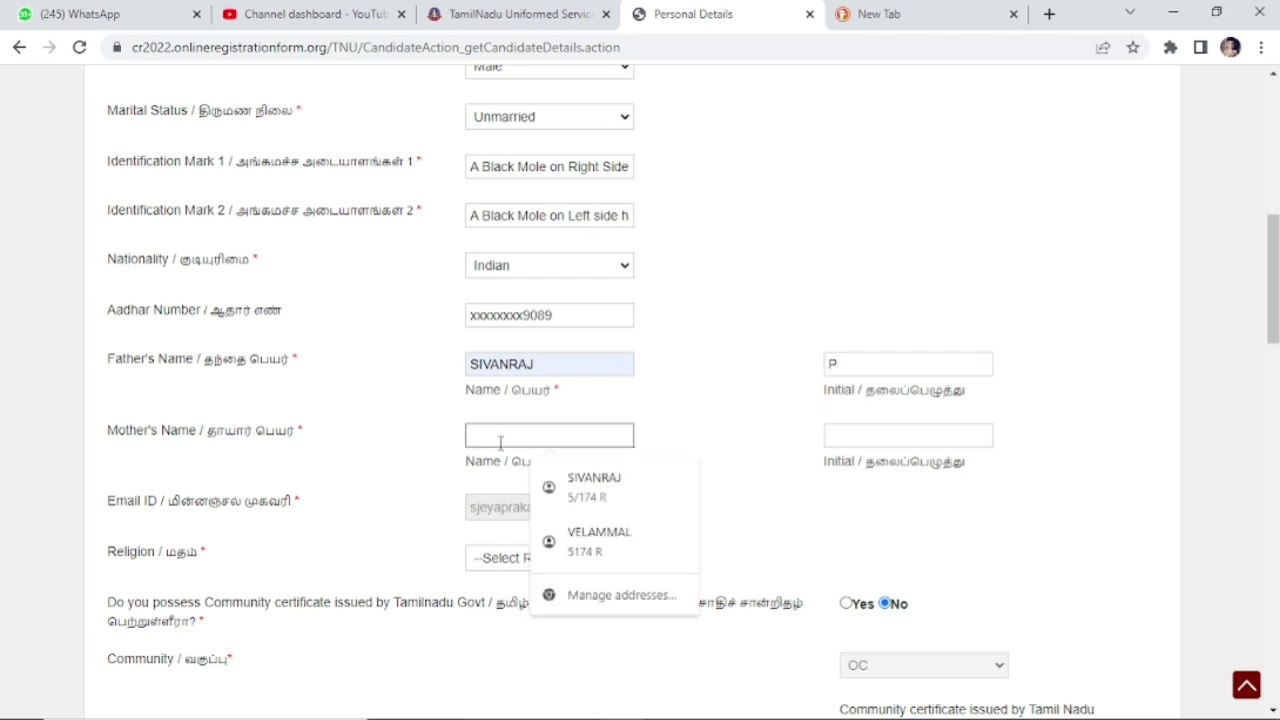
click(597, 545)
click(914, 435)
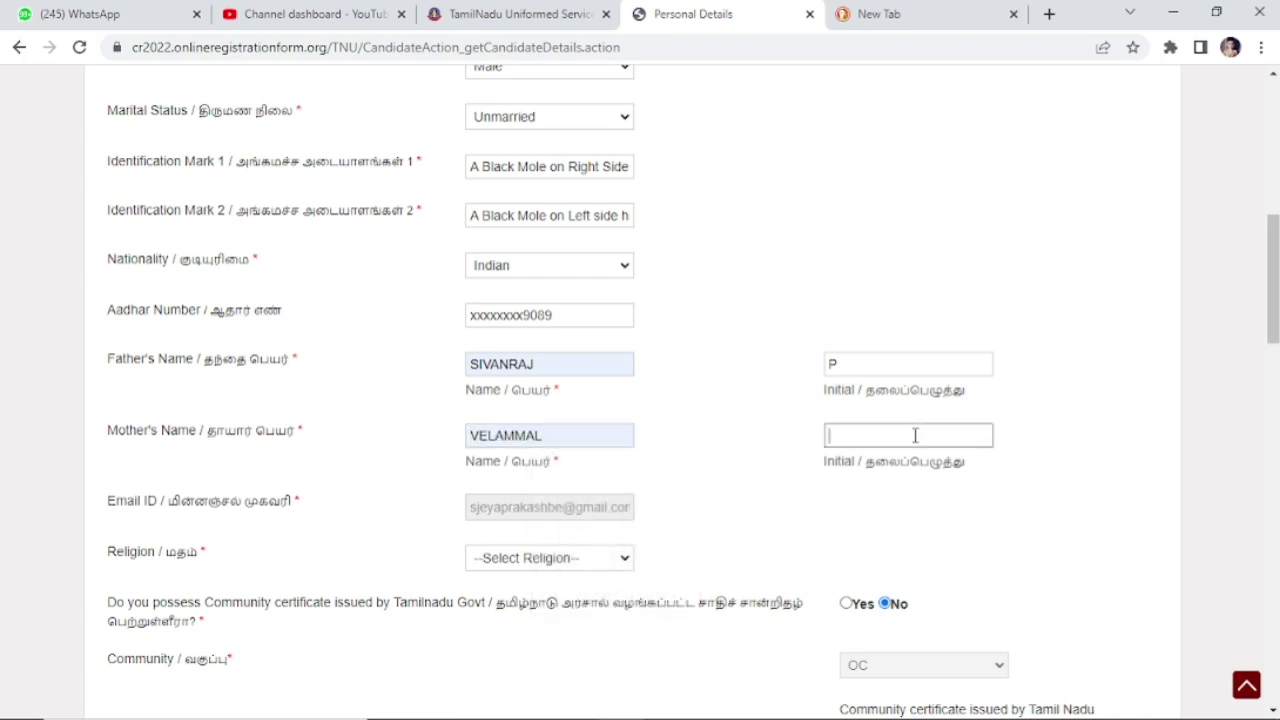
text(S)
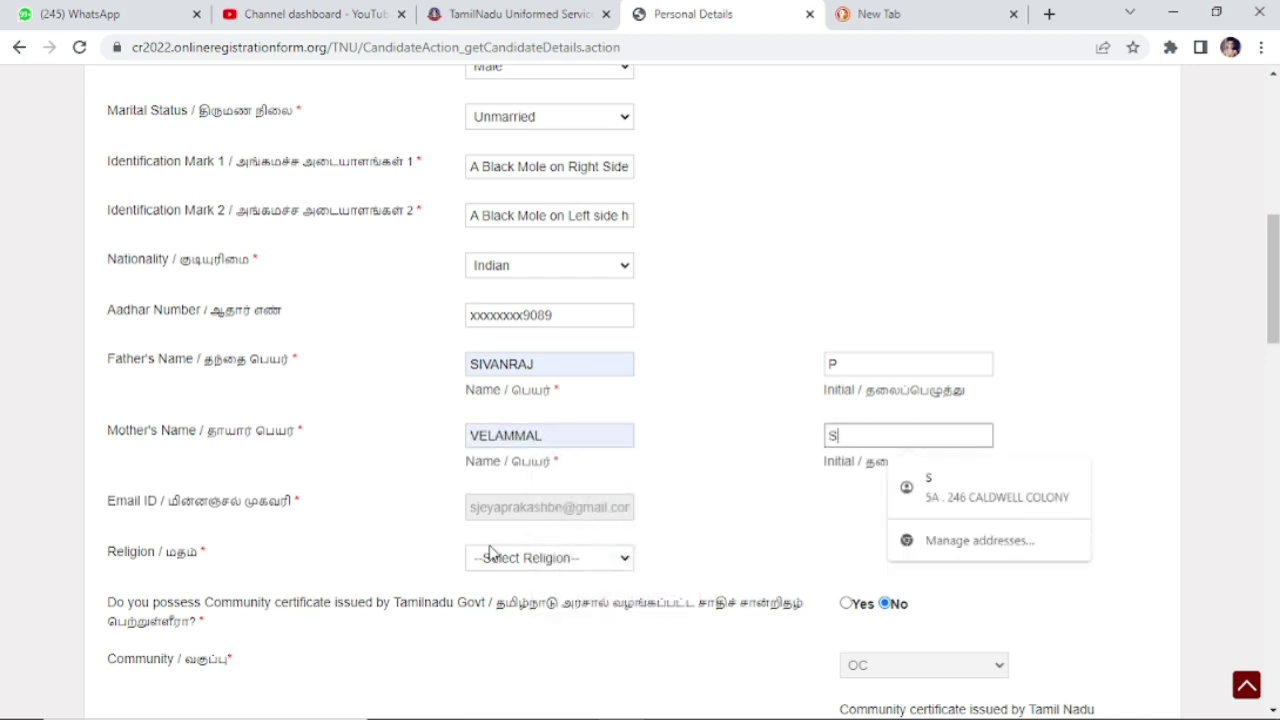
click(490, 557)
click(496, 596)
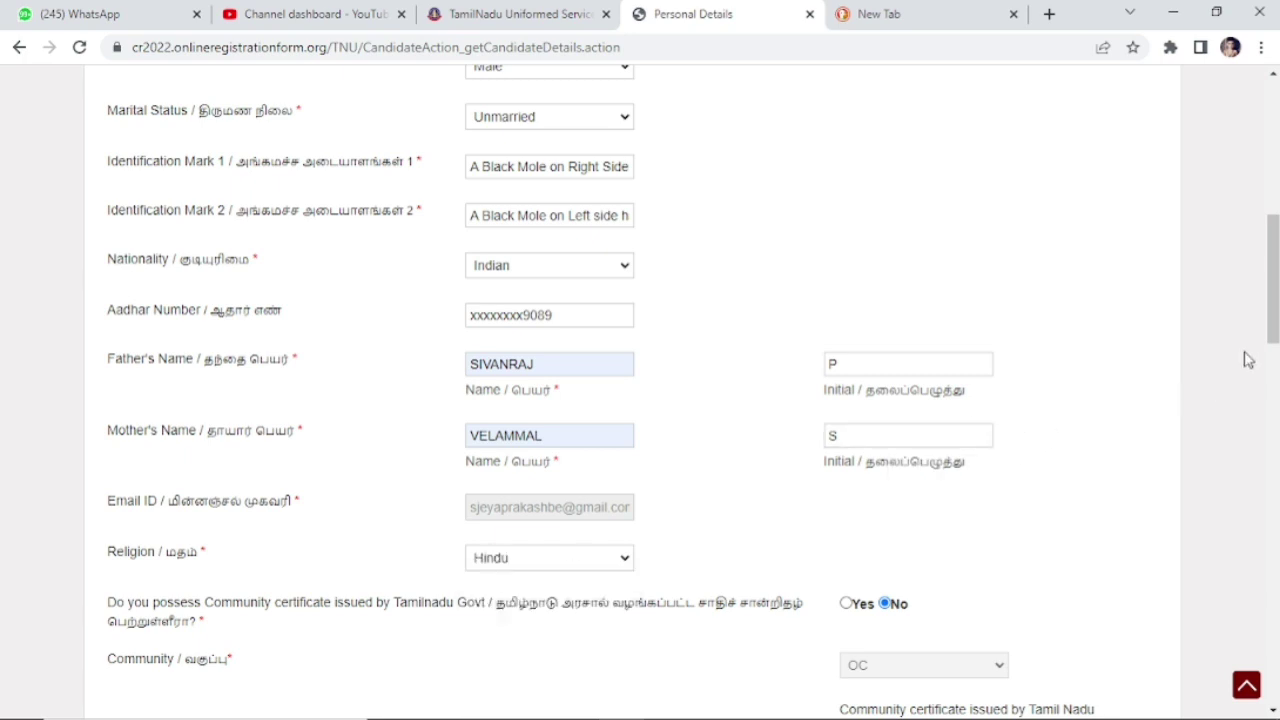
drag(1257, 330, 1257, 392)
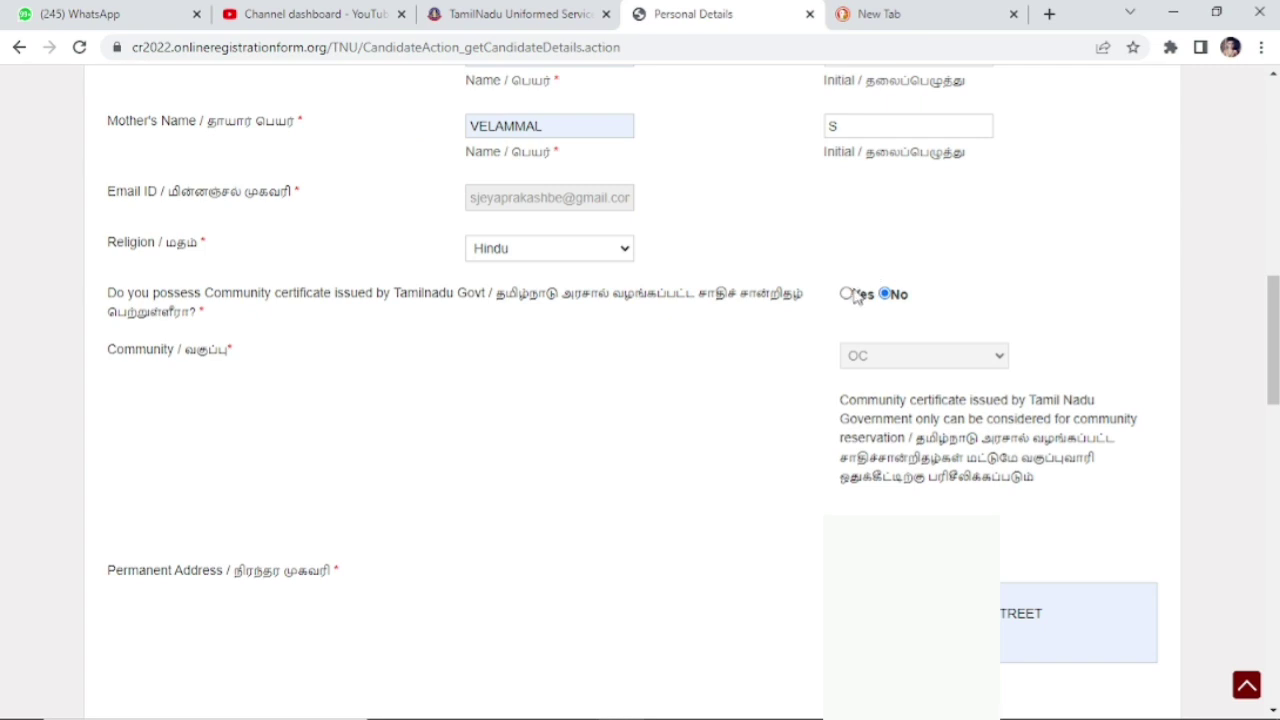
Step: Answer Yes for the community certificate and set the community to BC
click(853, 296)
click(873, 356)
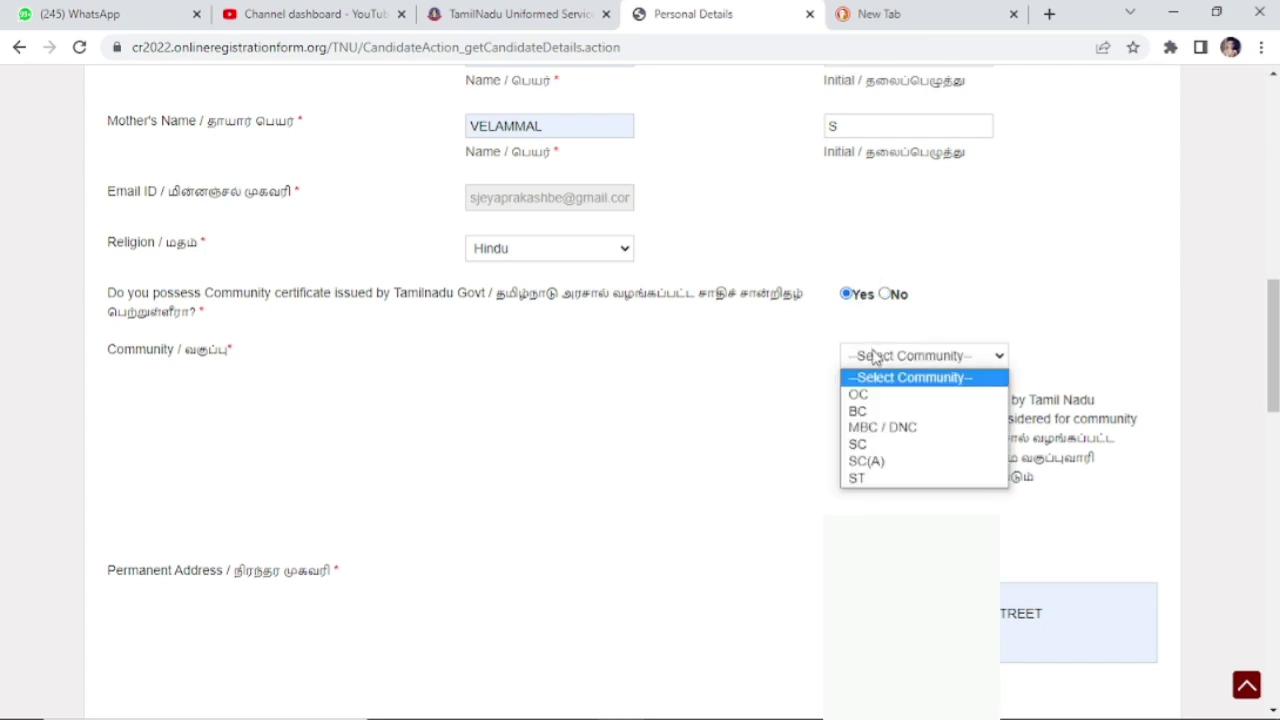
click(882, 411)
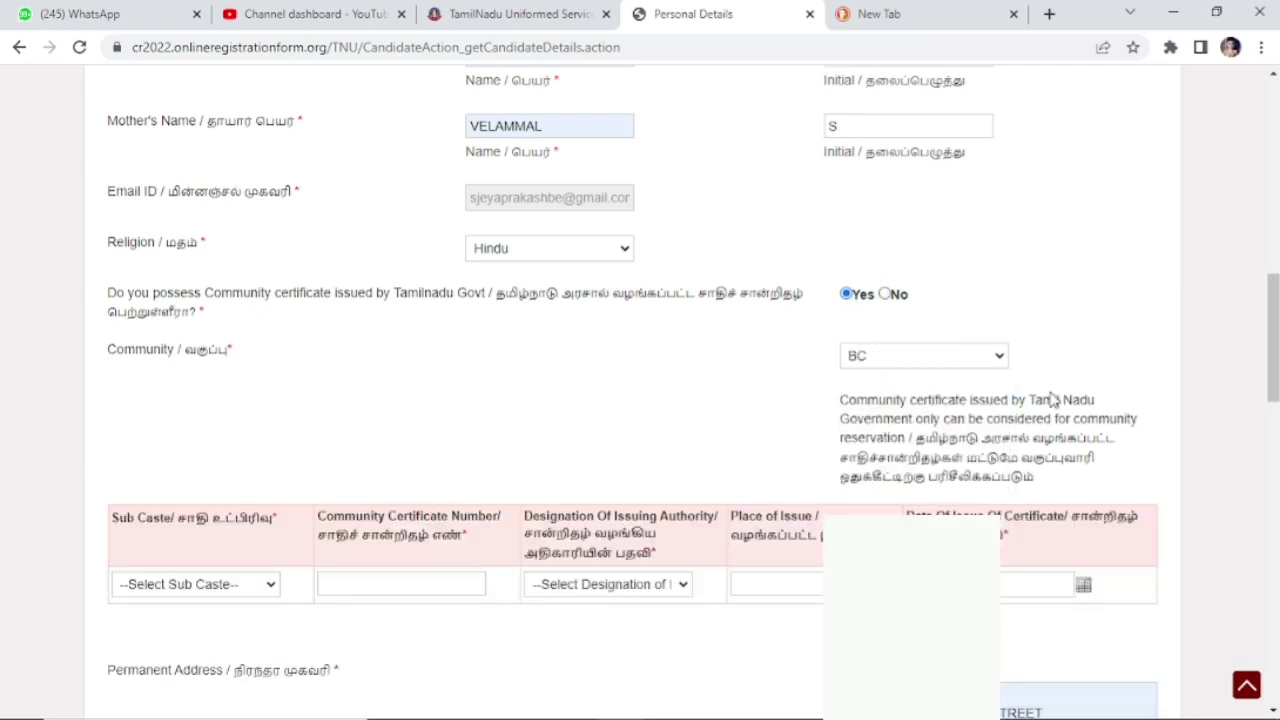
drag(1273, 336, 1273, 394)
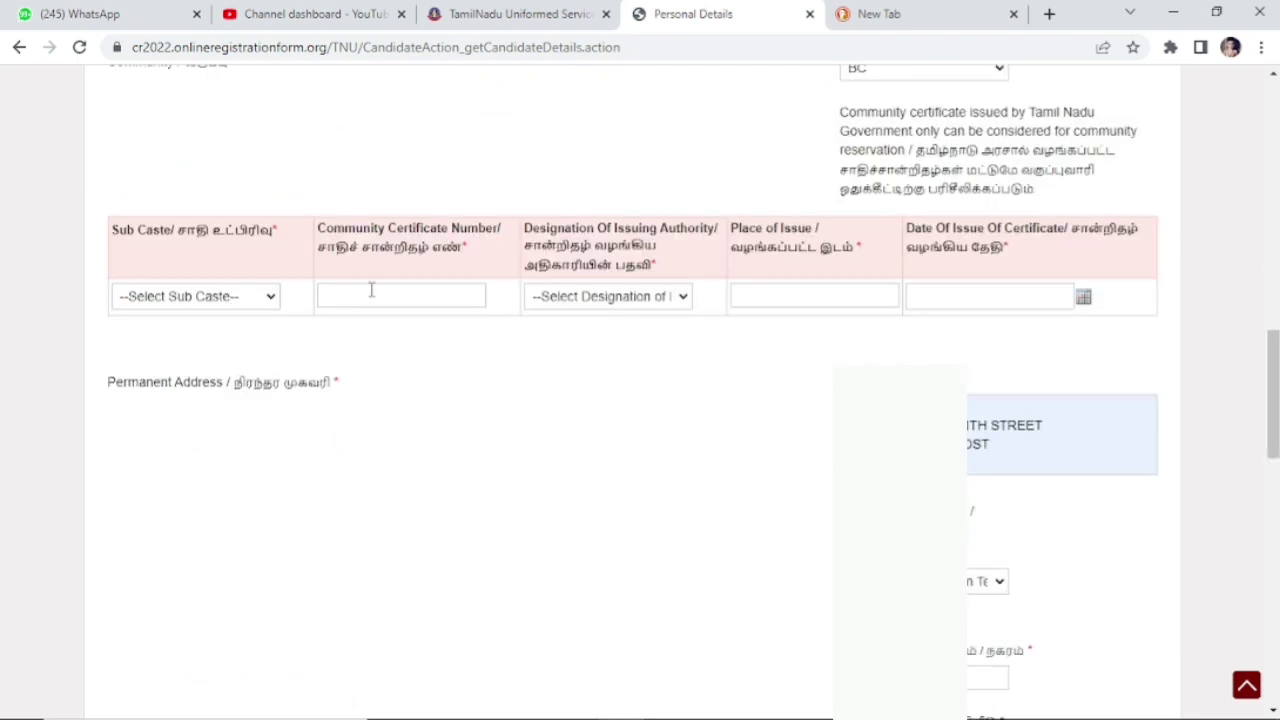
click(263, 297)
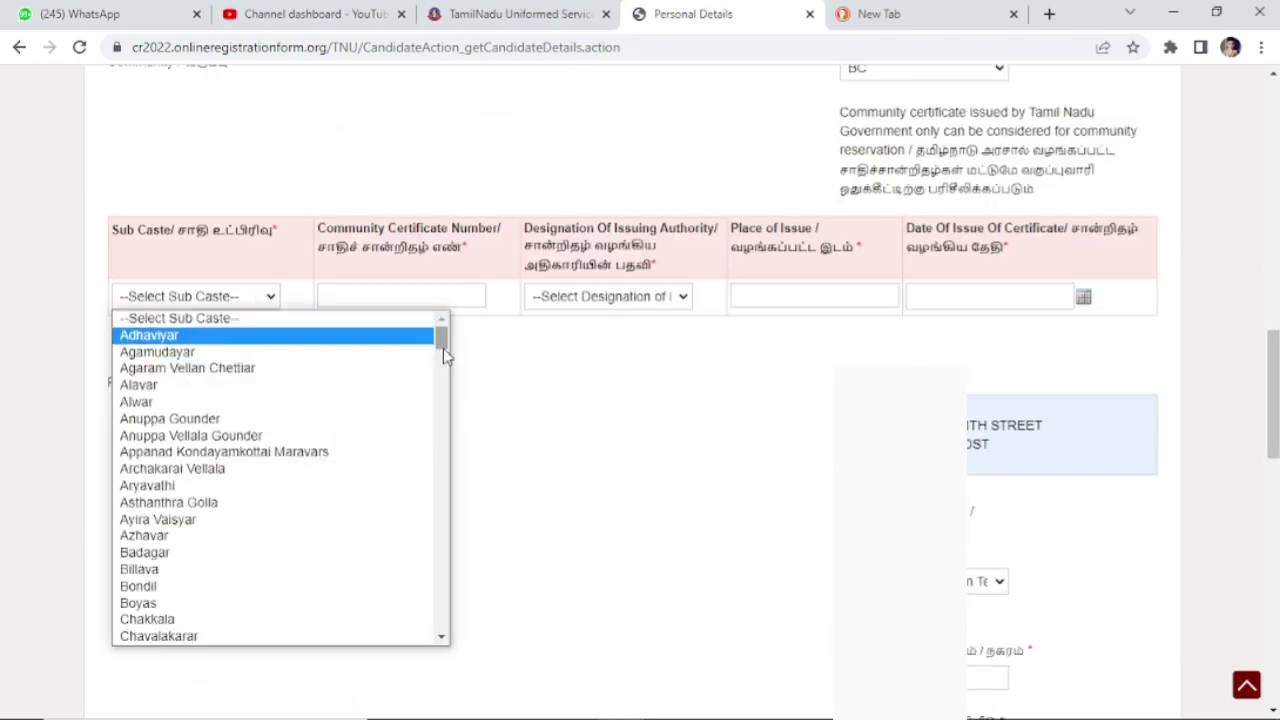
drag(447, 345, 447, 371)
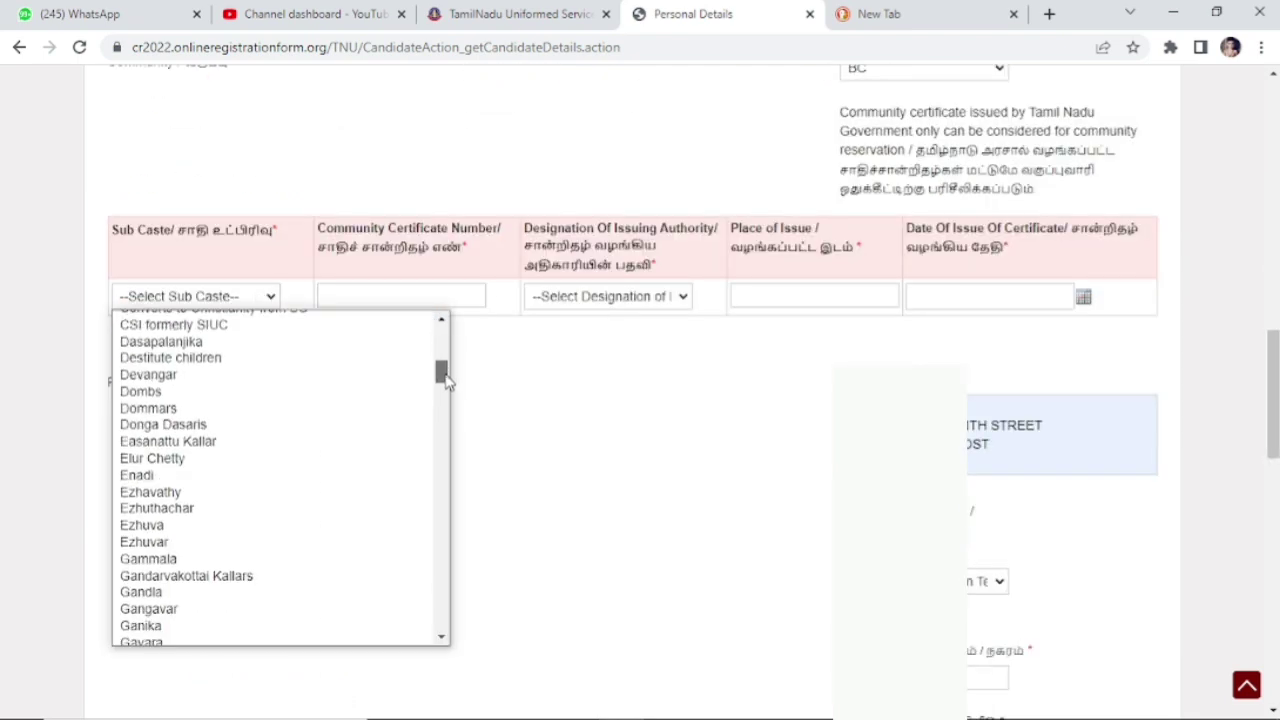
scroll(640, 400, down, 5)
Step: Enter 'Scout and NSS' as extra-curricular, answer No for the Scout award, choose TIRUNELVELI district
click(944, 401)
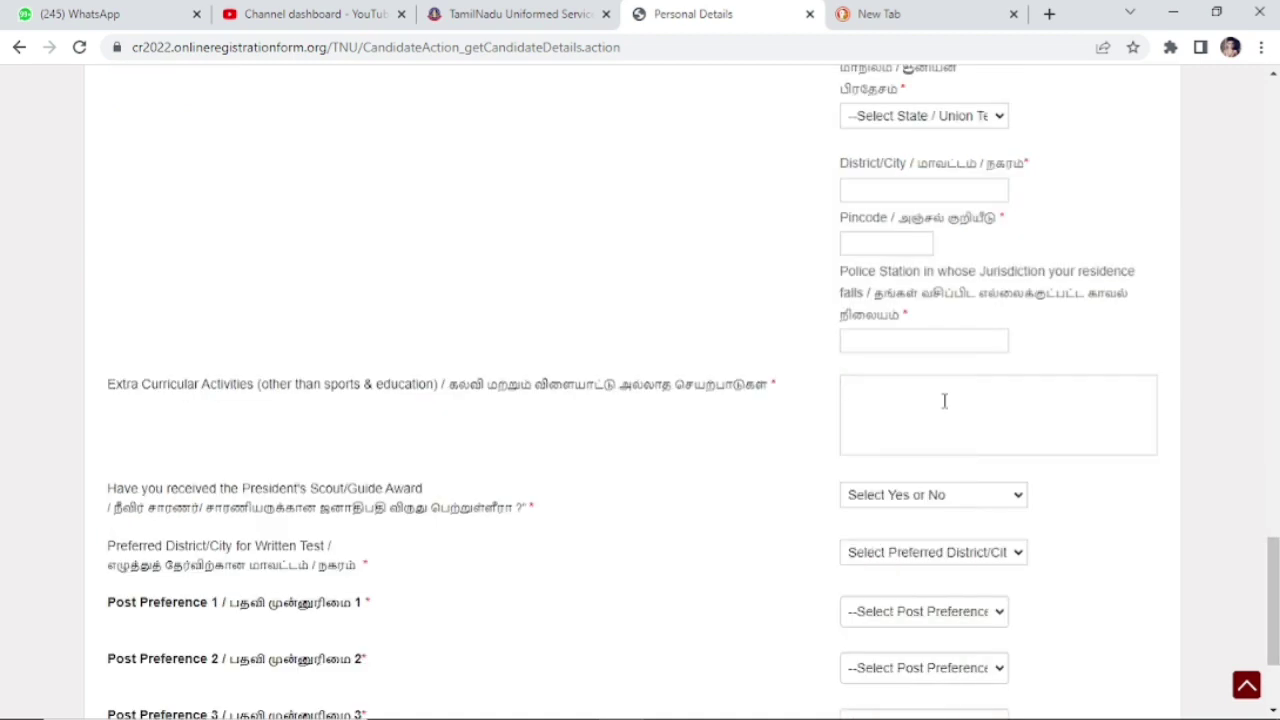
text(Scout and NSS)
click(890, 499)
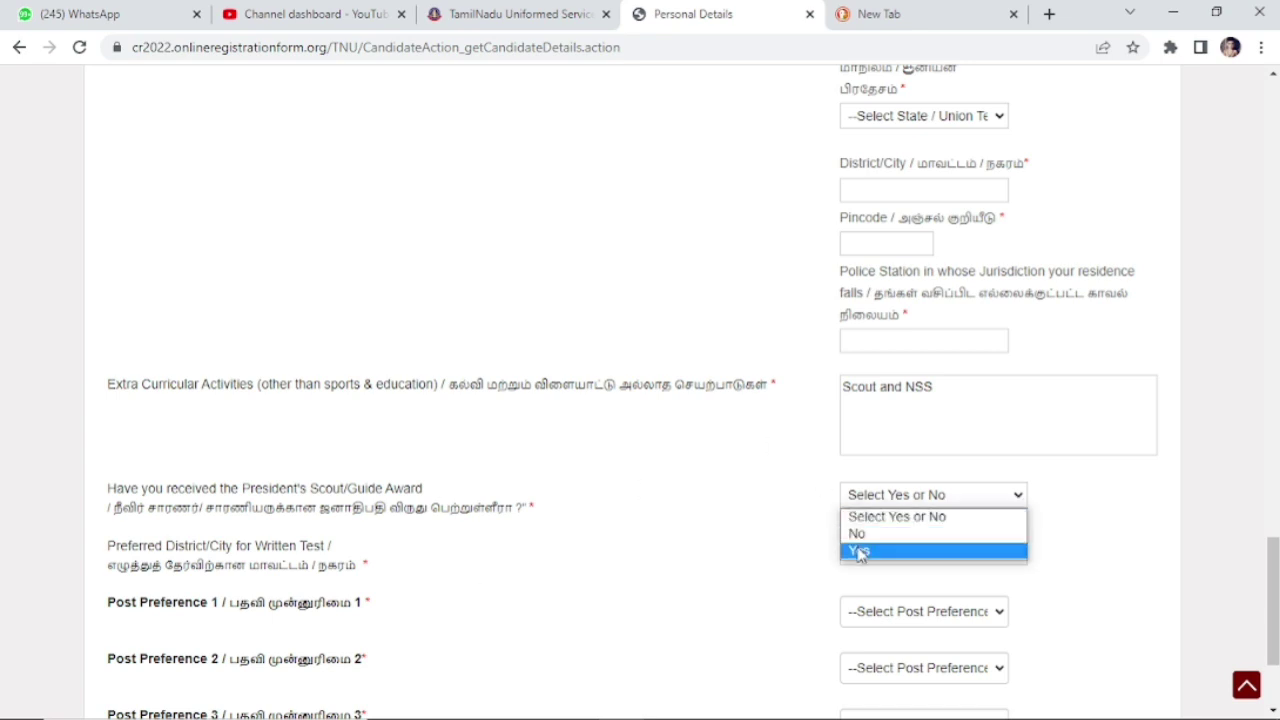
click(857, 533)
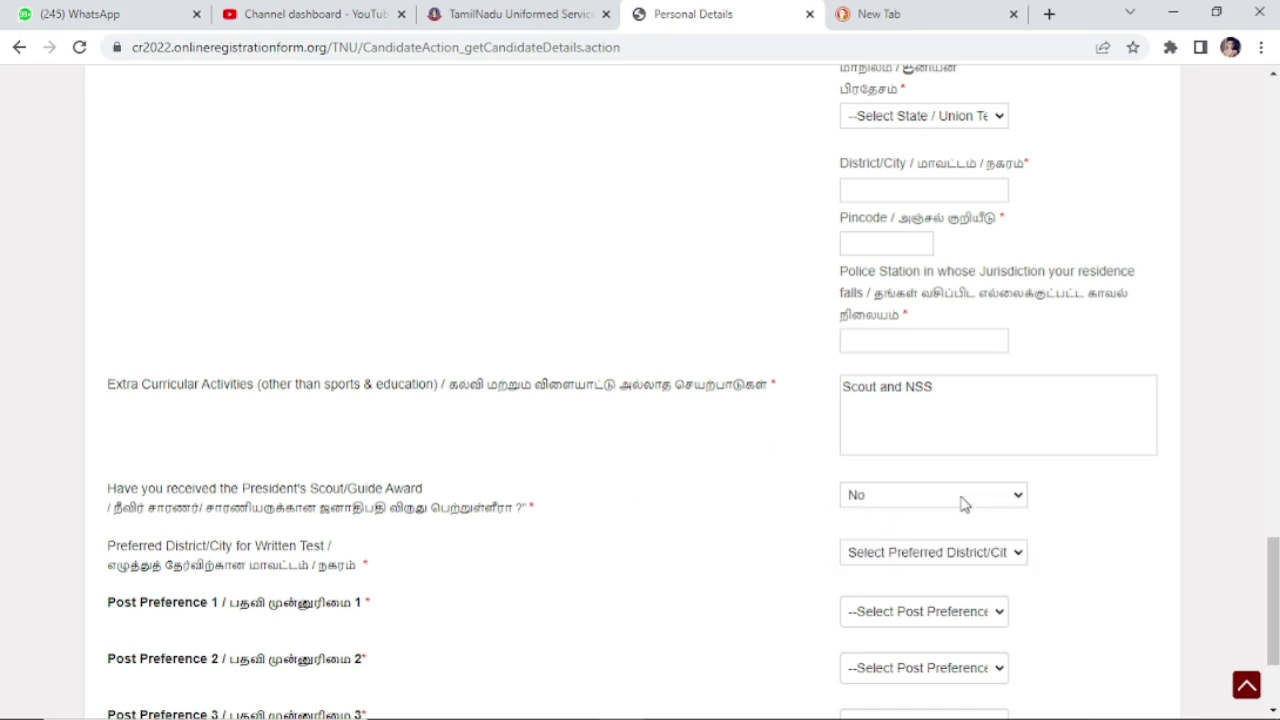
click(943, 556)
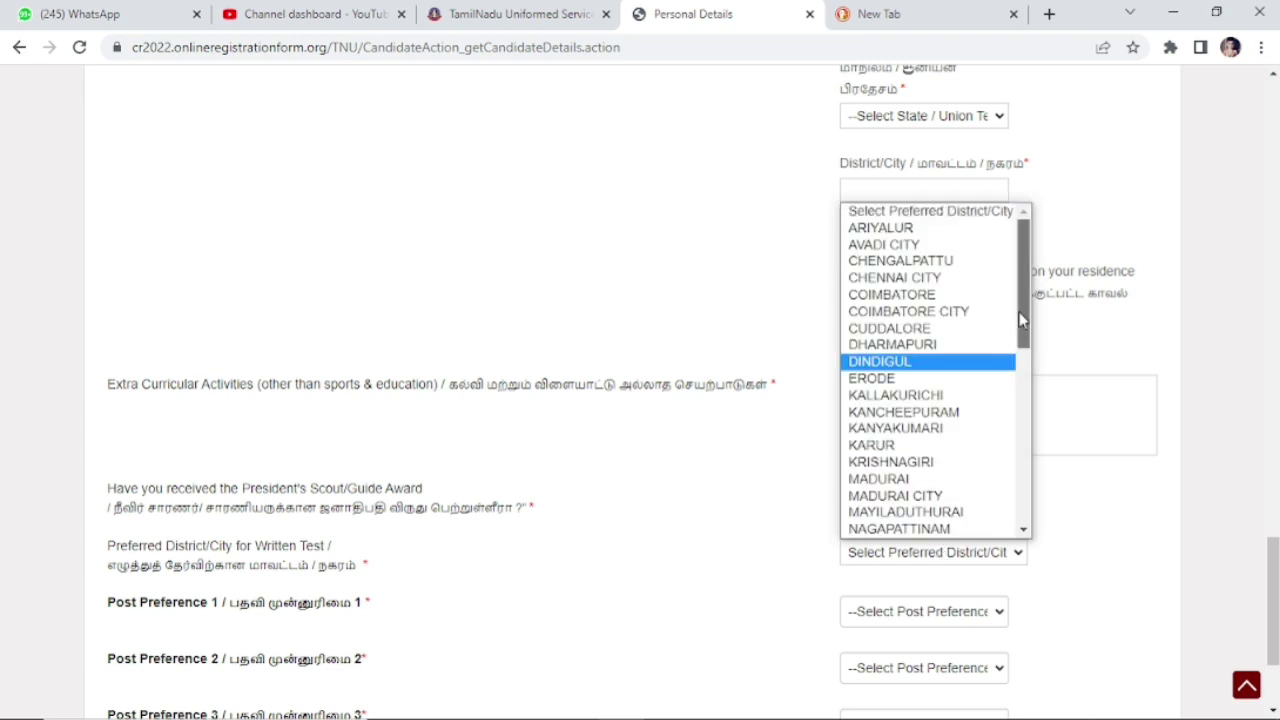
drag(1025, 319, 1025, 455)
click(966, 476)
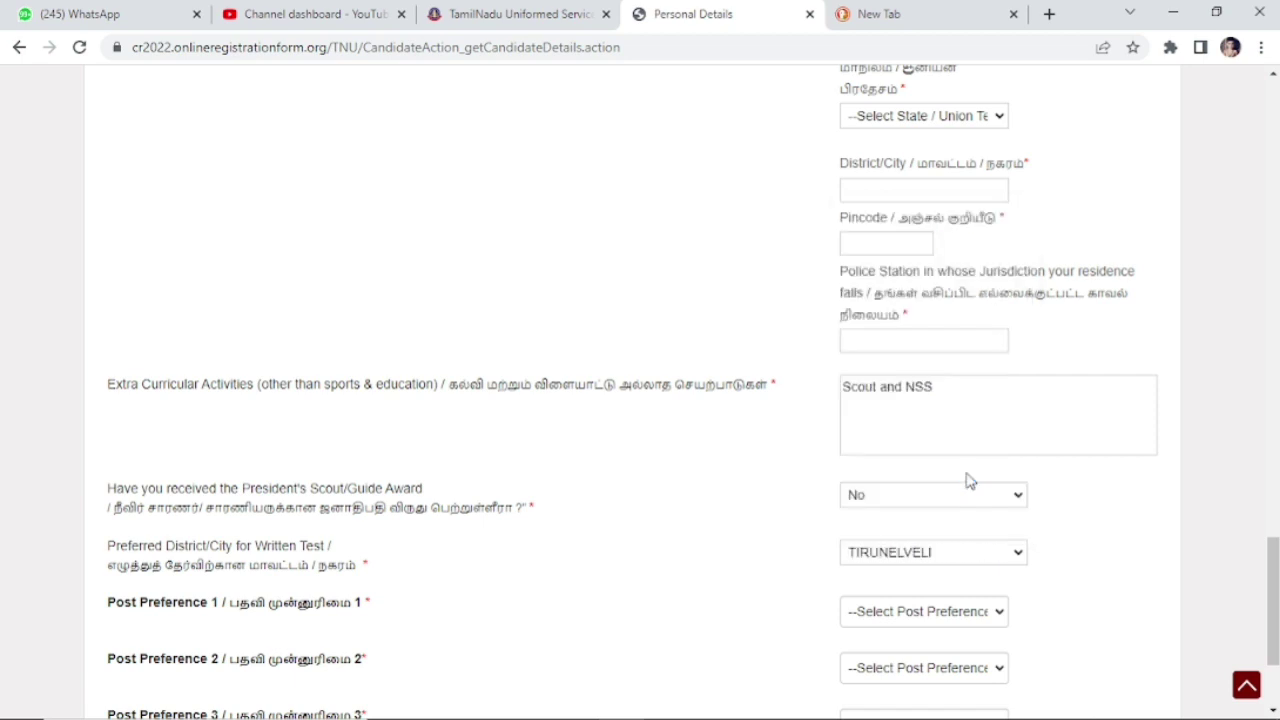
click(934, 614)
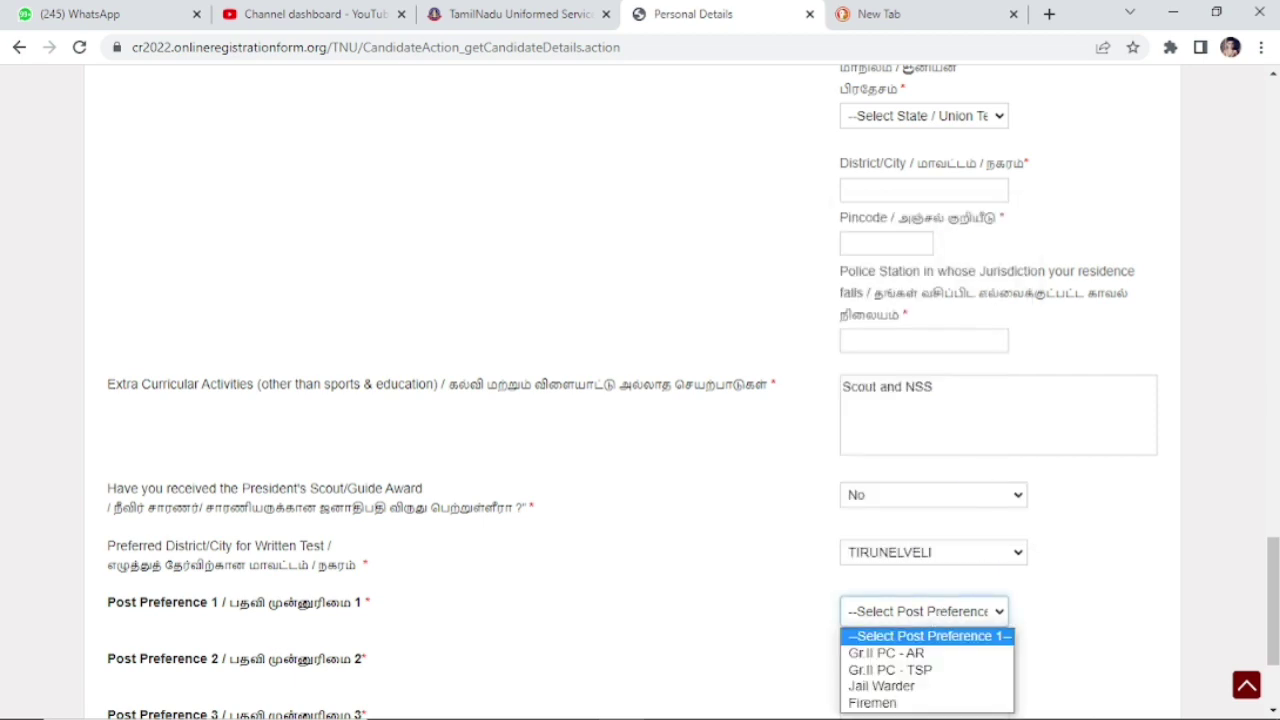
Step: Set post preferences Gr.II PC - TSP, Gr.II PC - AR, Jail Warder, Firemen and save personal details
scroll(1277, 567, down, 2)
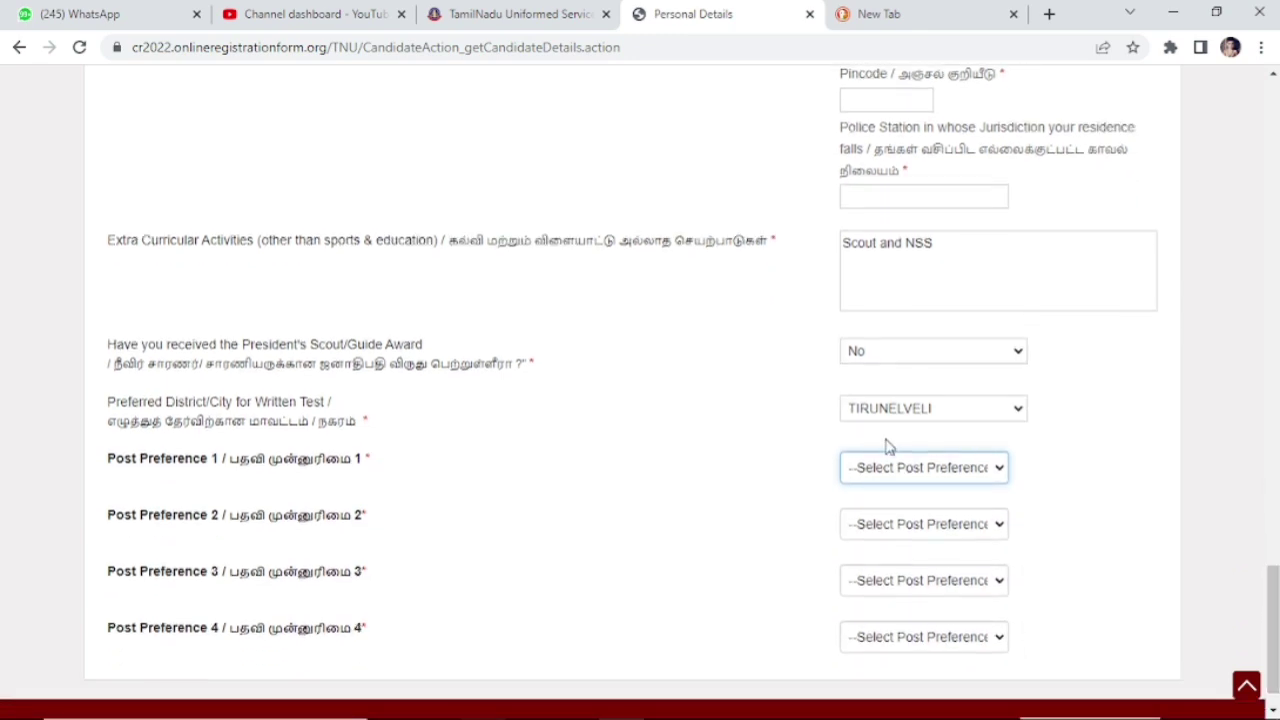
click(918, 472)
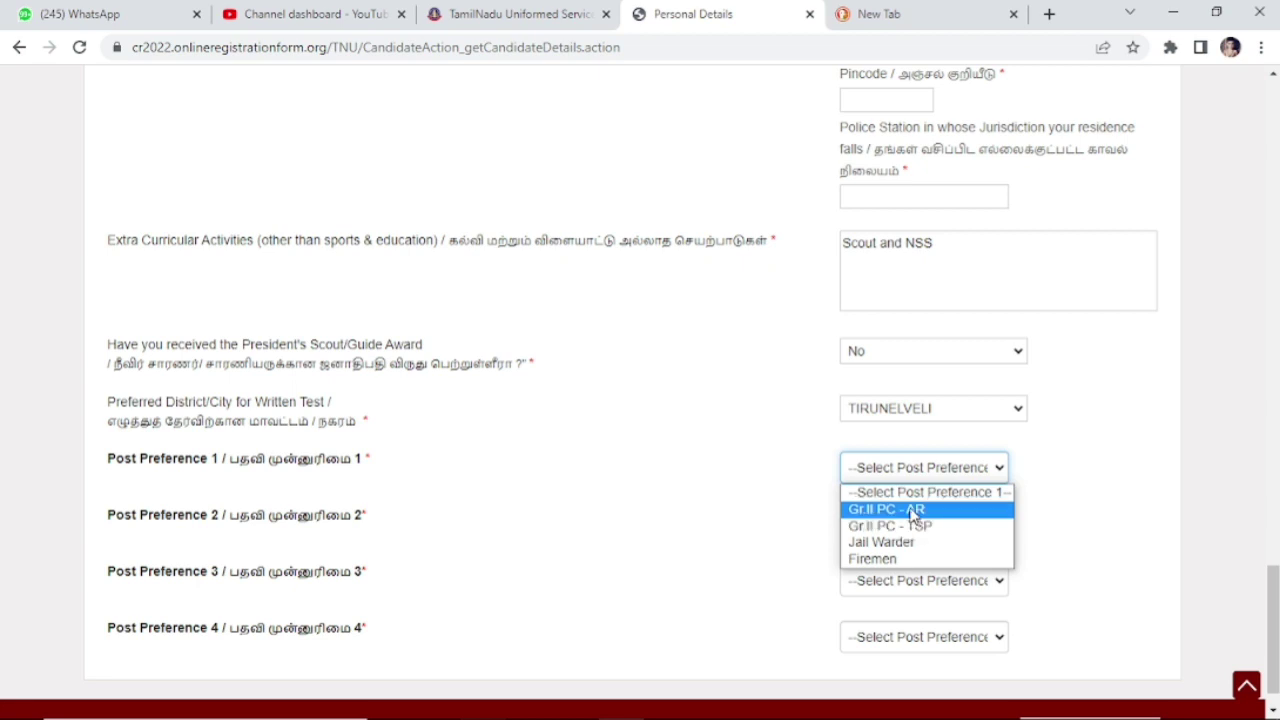
click(911, 527)
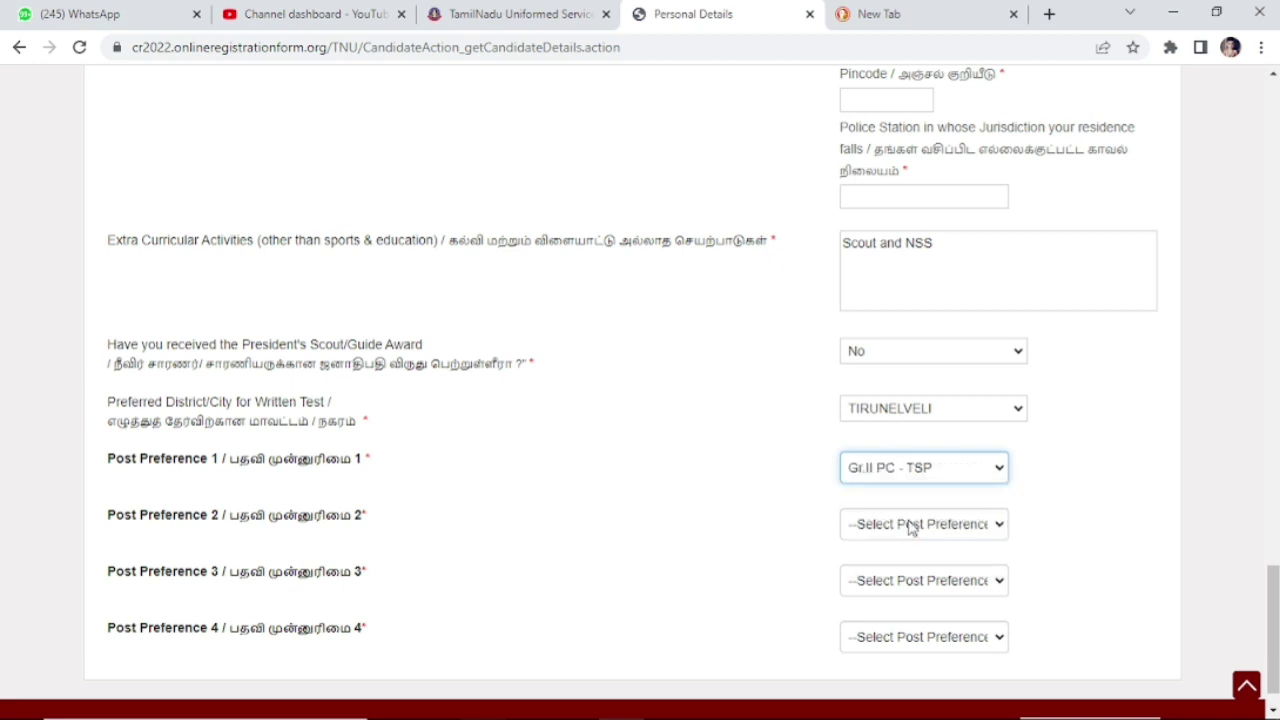
click(917, 527)
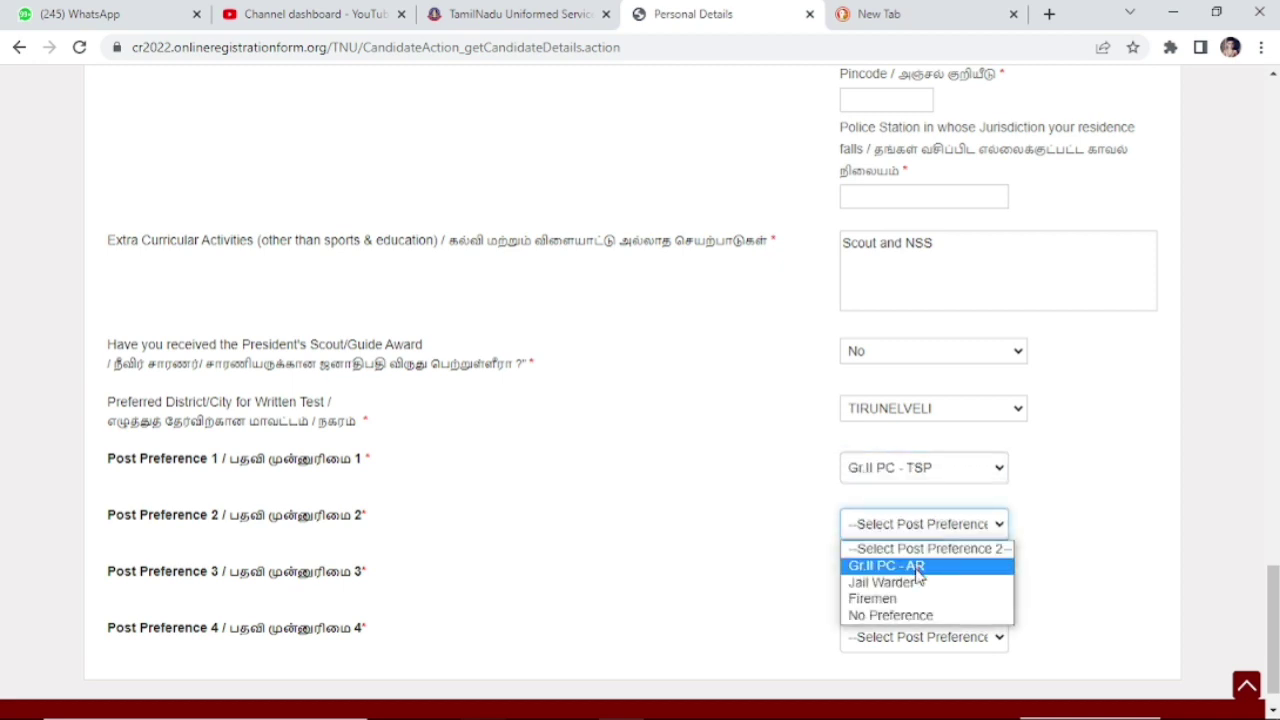
click(918, 568)
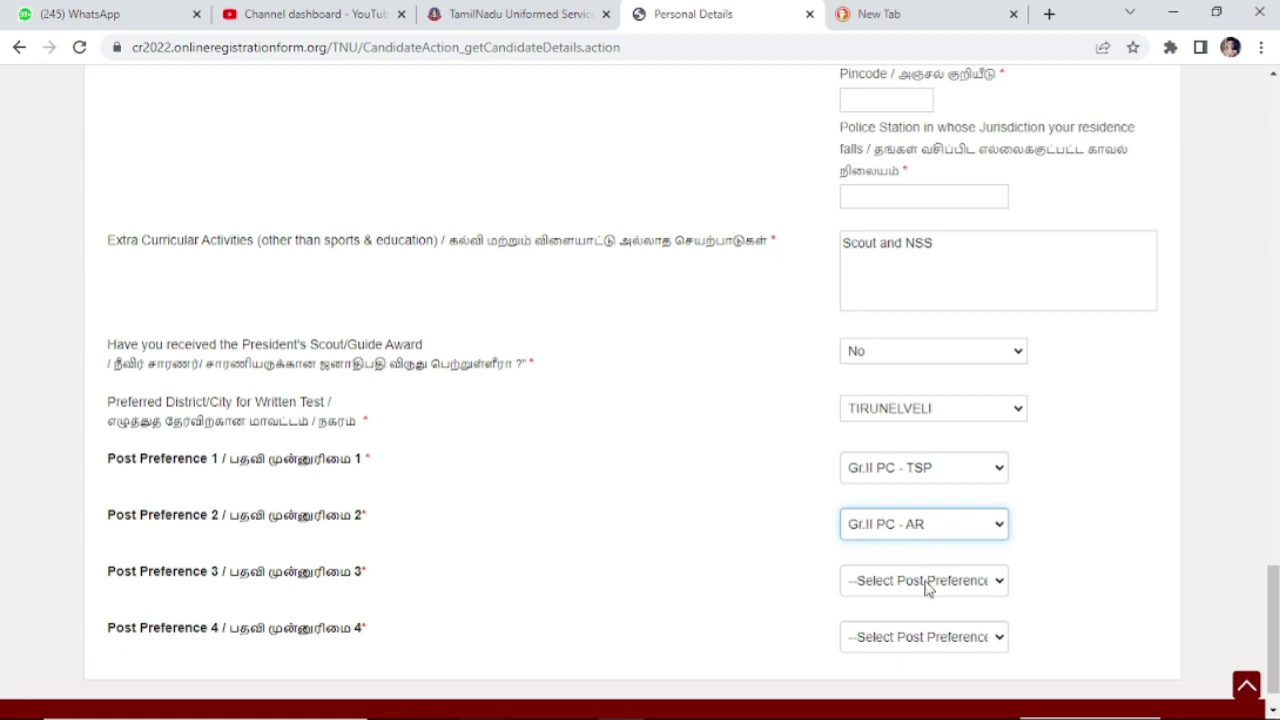
click(926, 582)
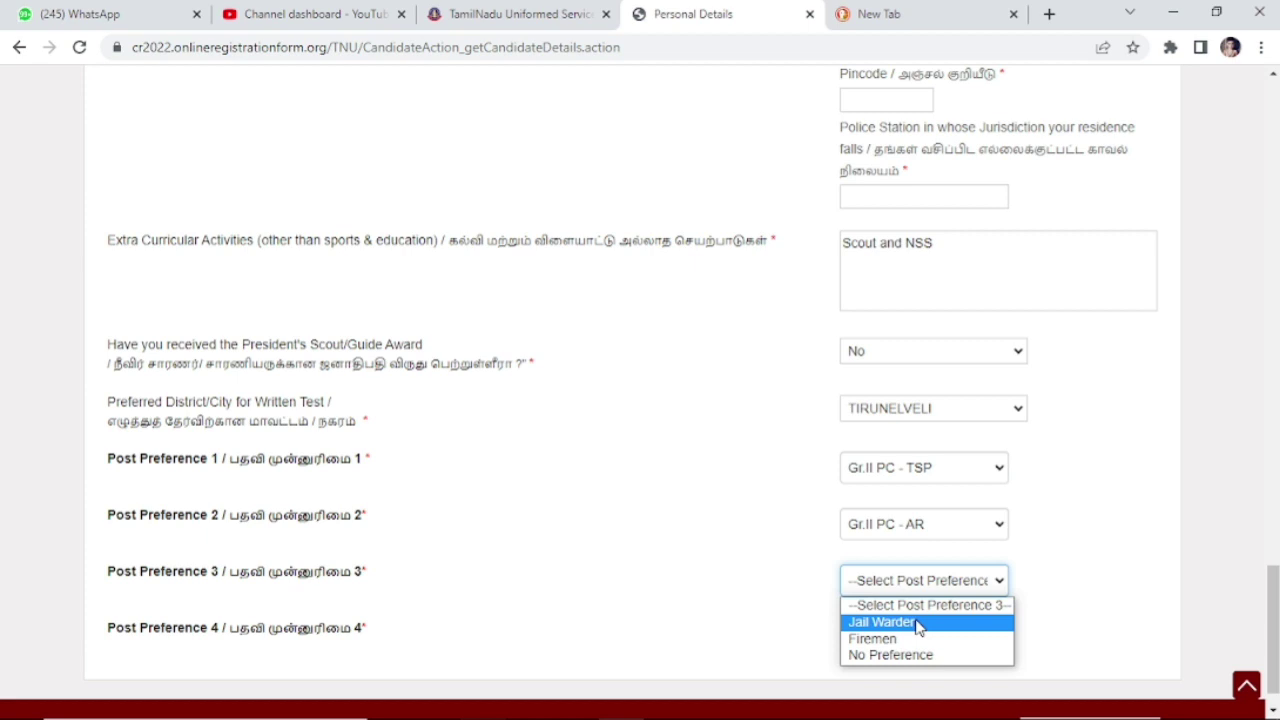
click(918, 623)
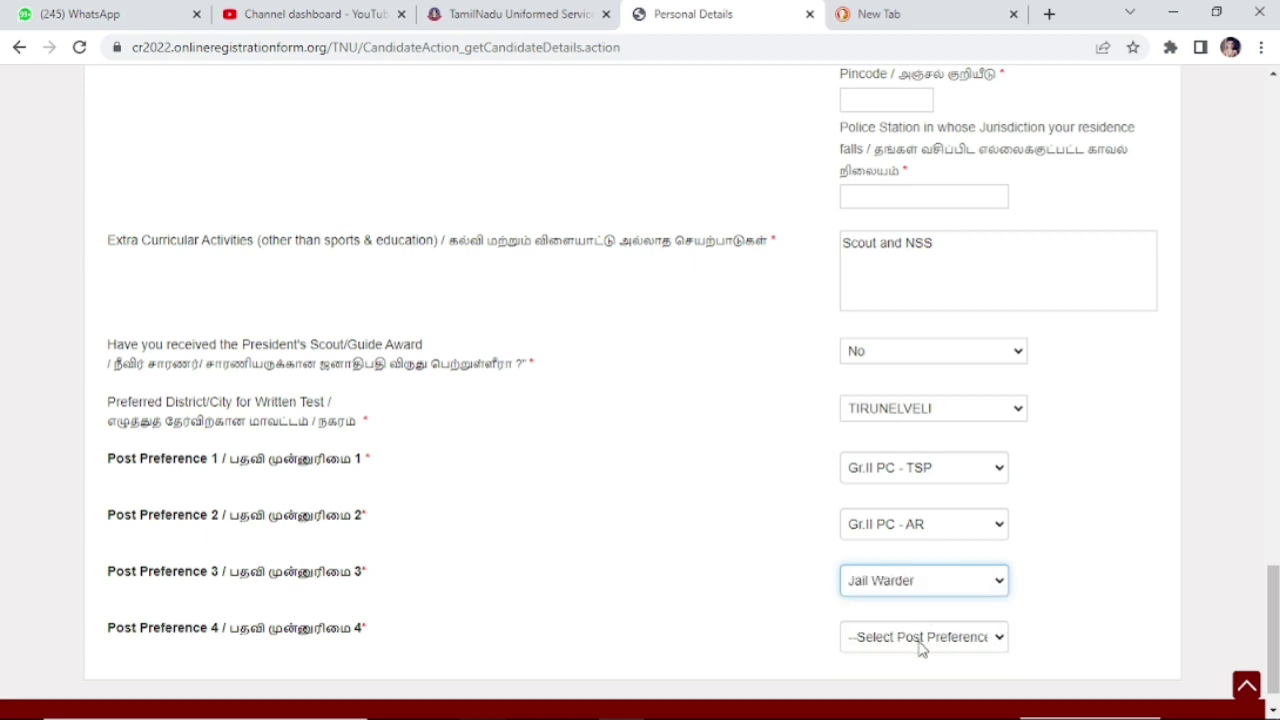
click(920, 644)
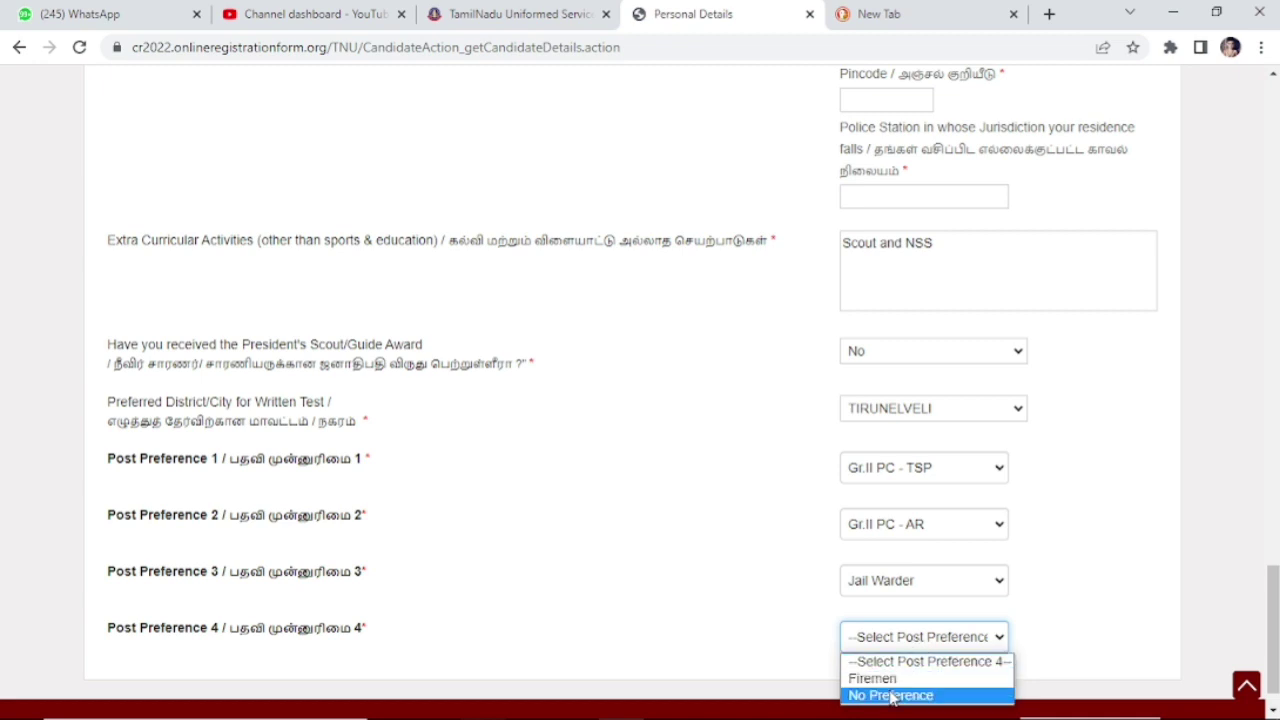
scroll(1000, 690, down, 1)
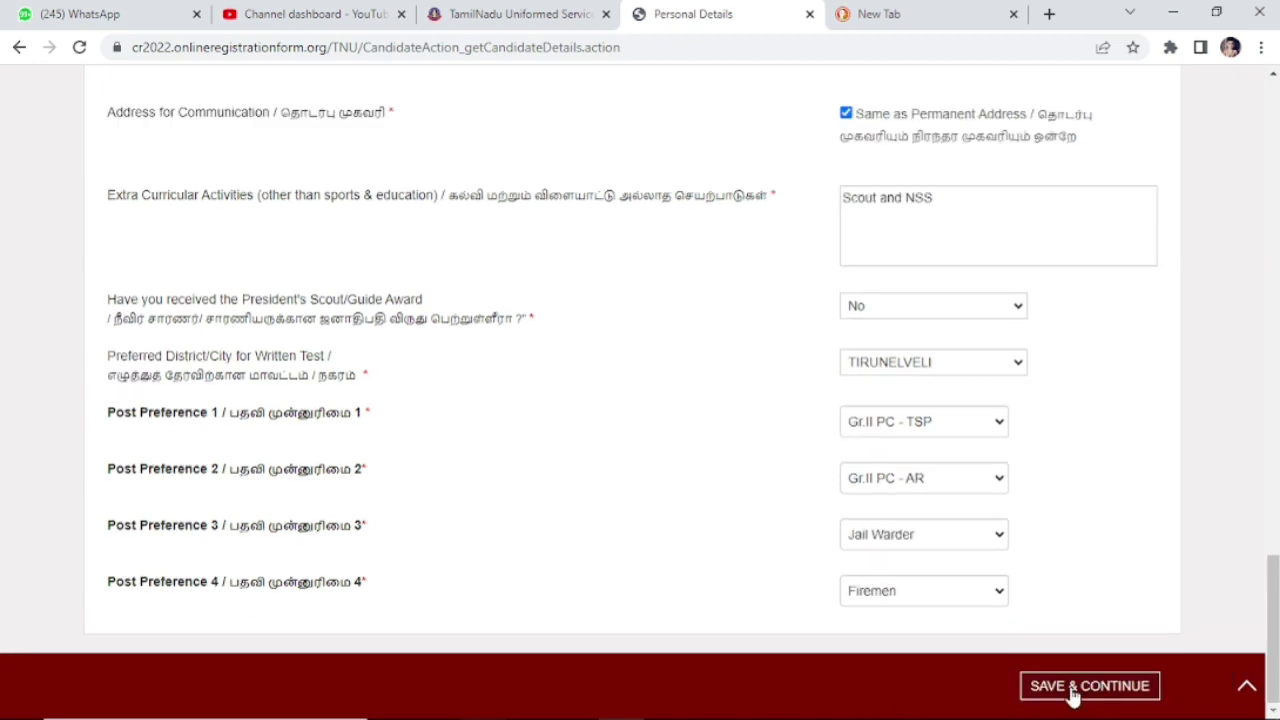
click(1069, 690)
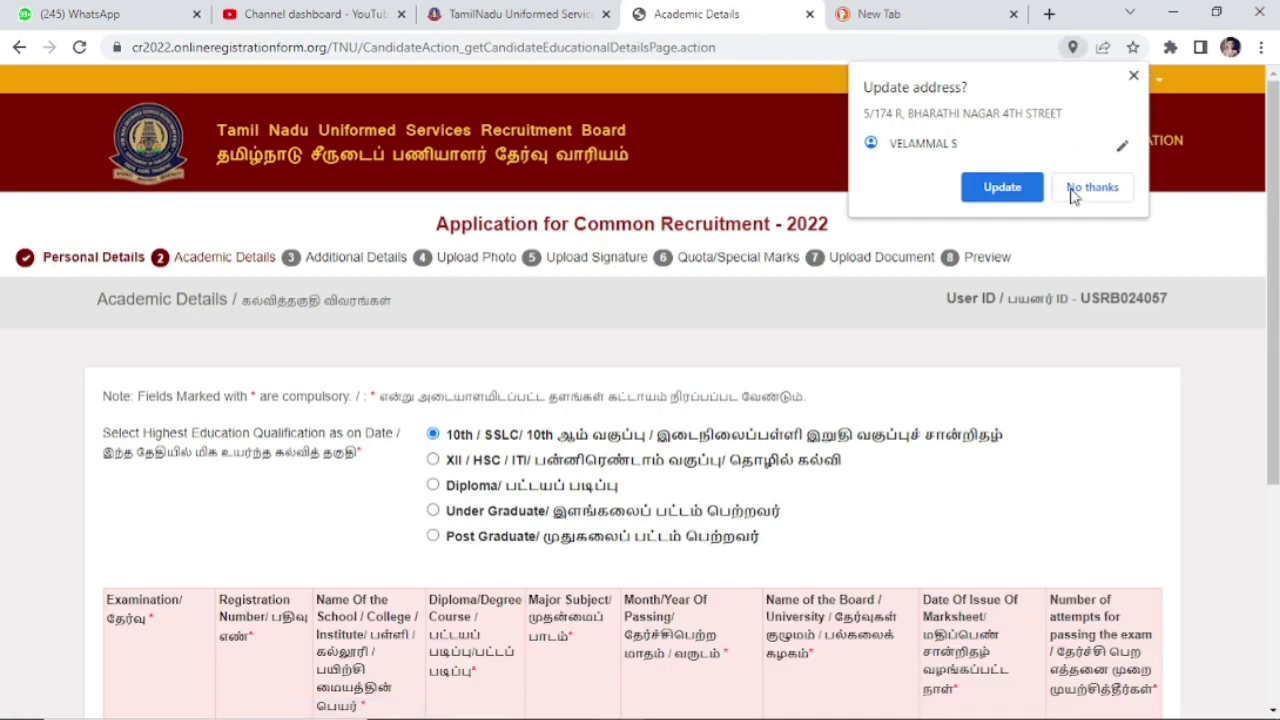
Step: Dismiss the save-address popup, then enter the SSLC registration number and school 'St.Anthony s High School'
click(1087, 195)
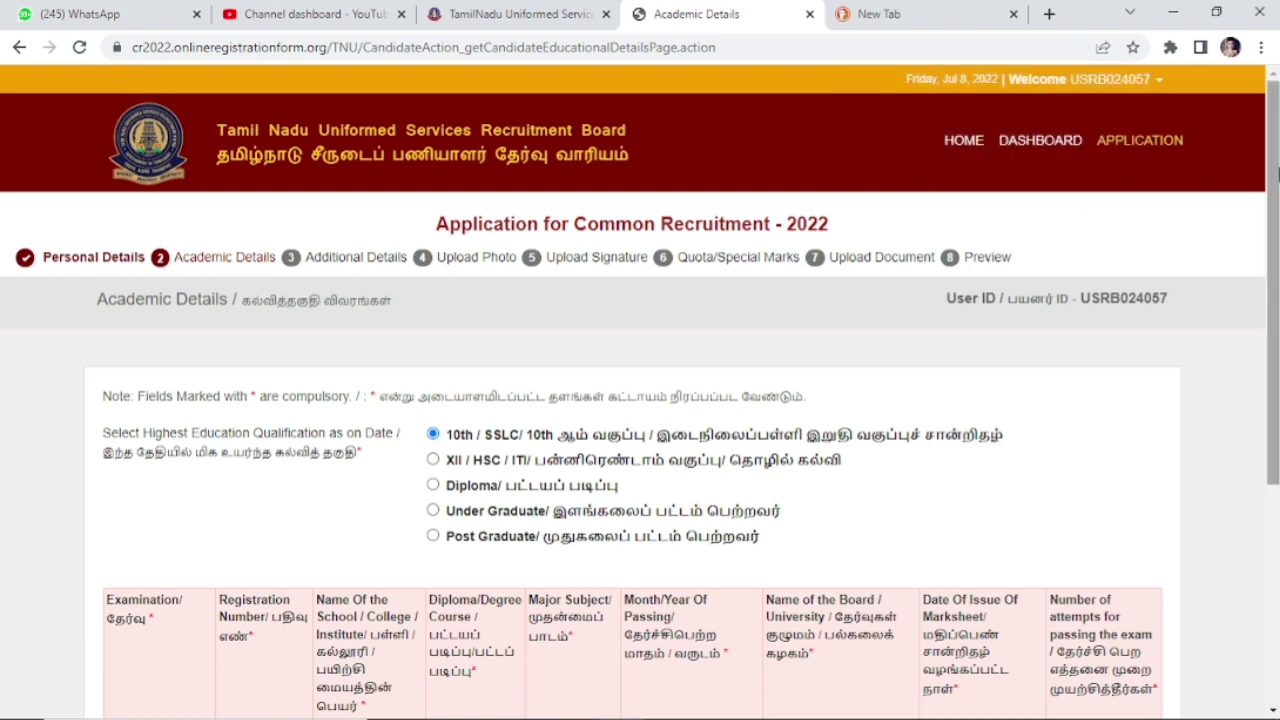
drag(1276, 178, 1276, 360)
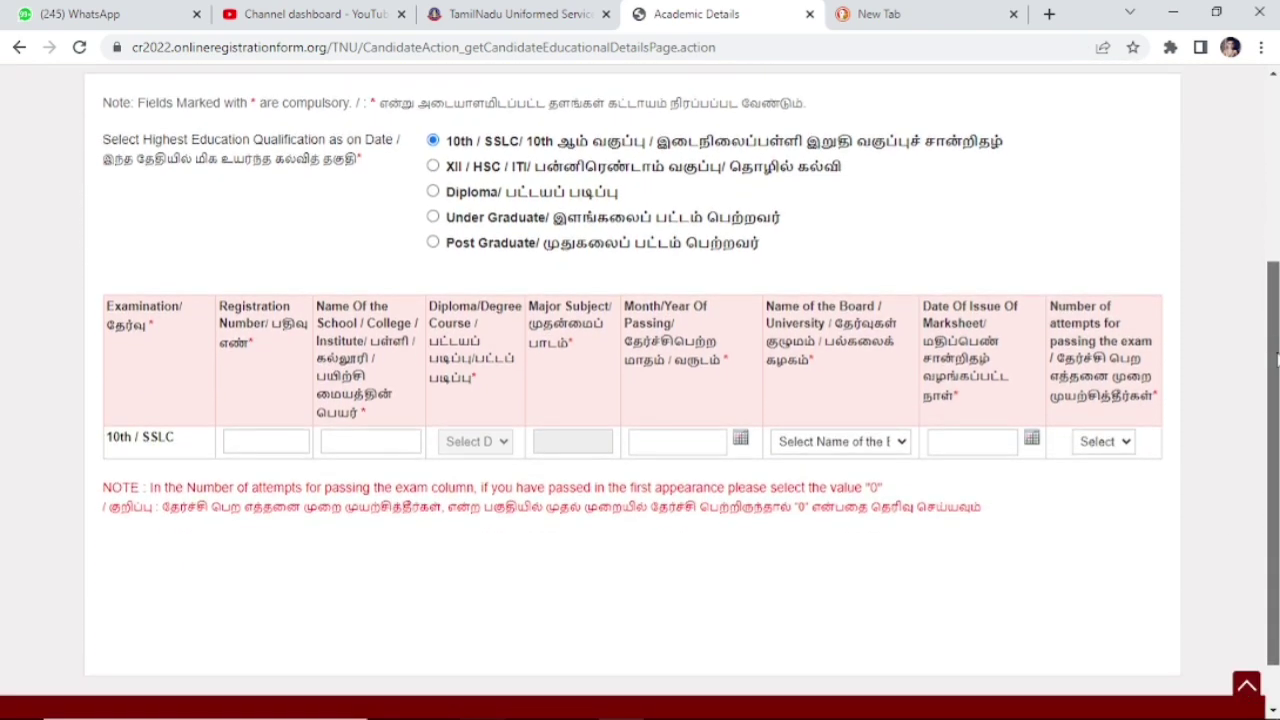
scroll(1276, 360, up, 1)
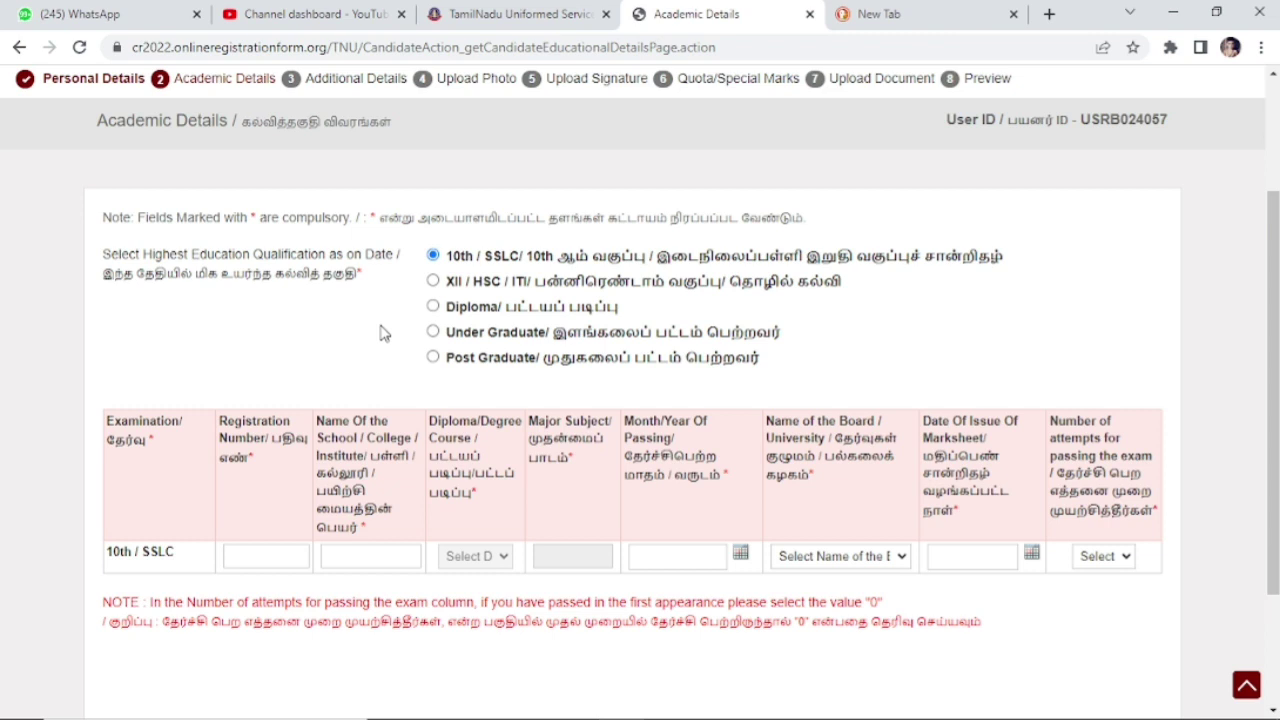
click(263, 558)
click(338, 559)
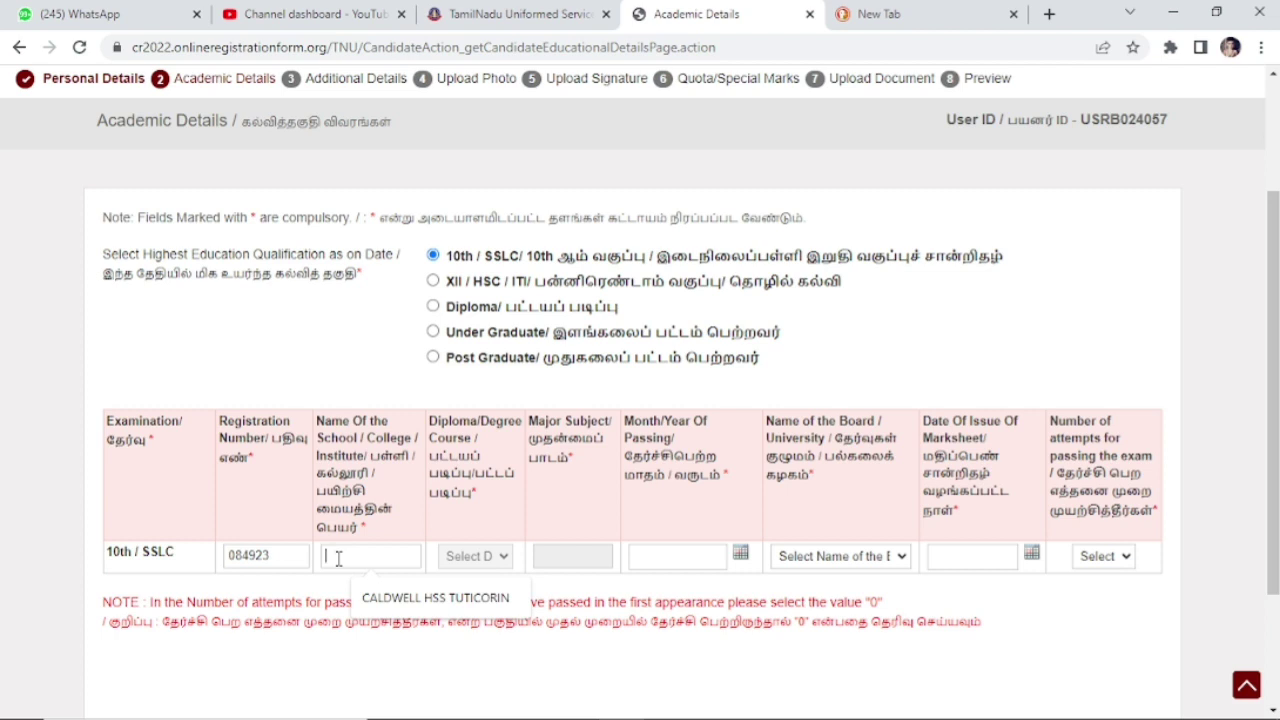
text(St.Anthony )
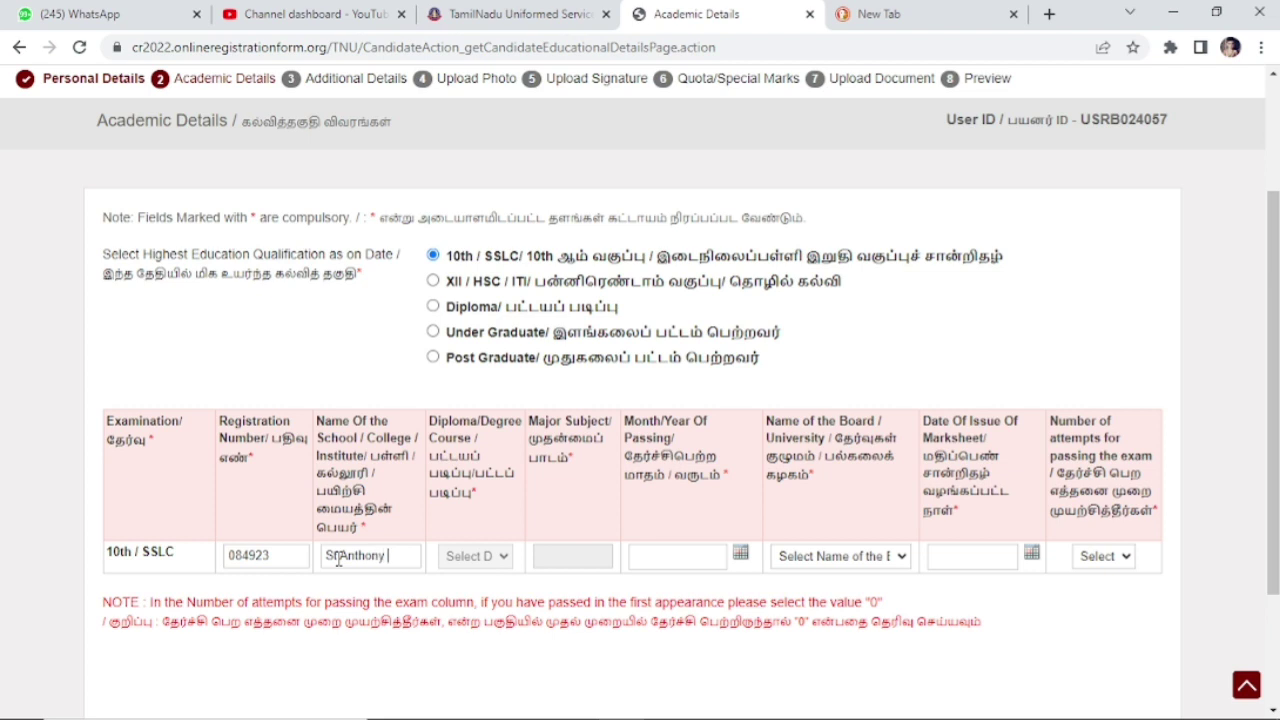
text(s High)
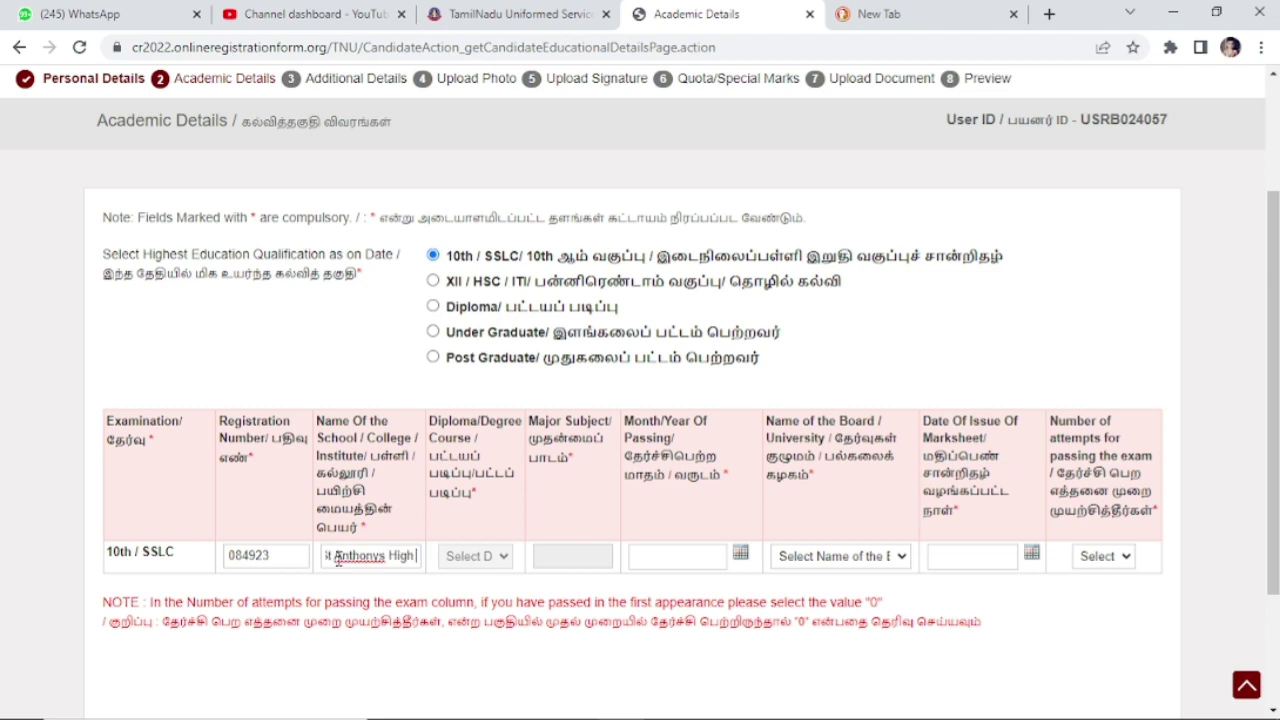
text( School)
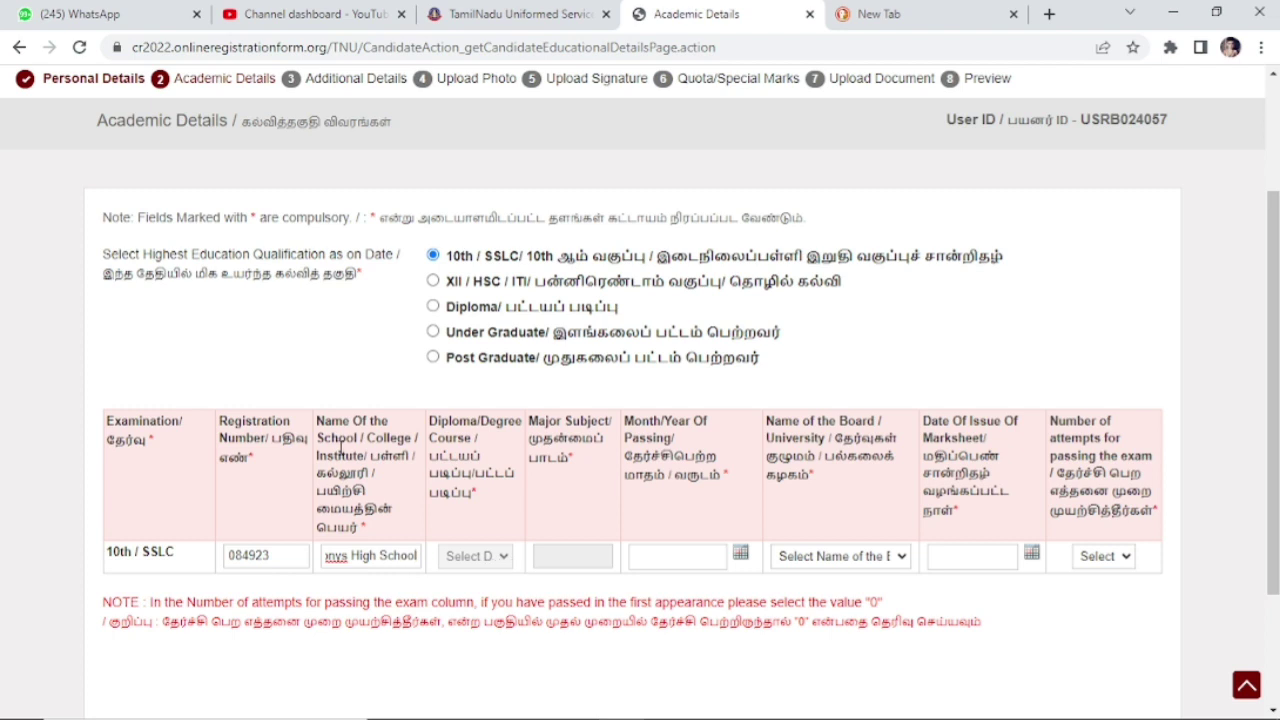
click(362, 382)
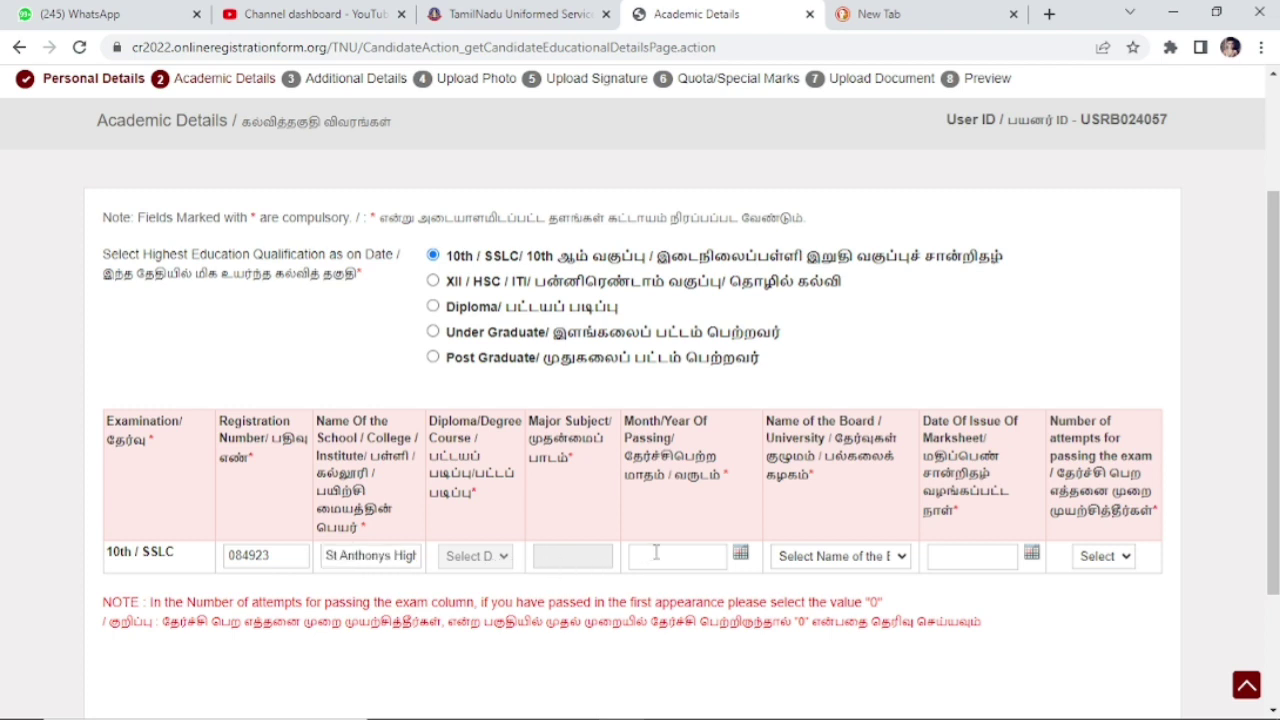
Step: Set the SSLC passing month and year to March 2008
click(741, 556)
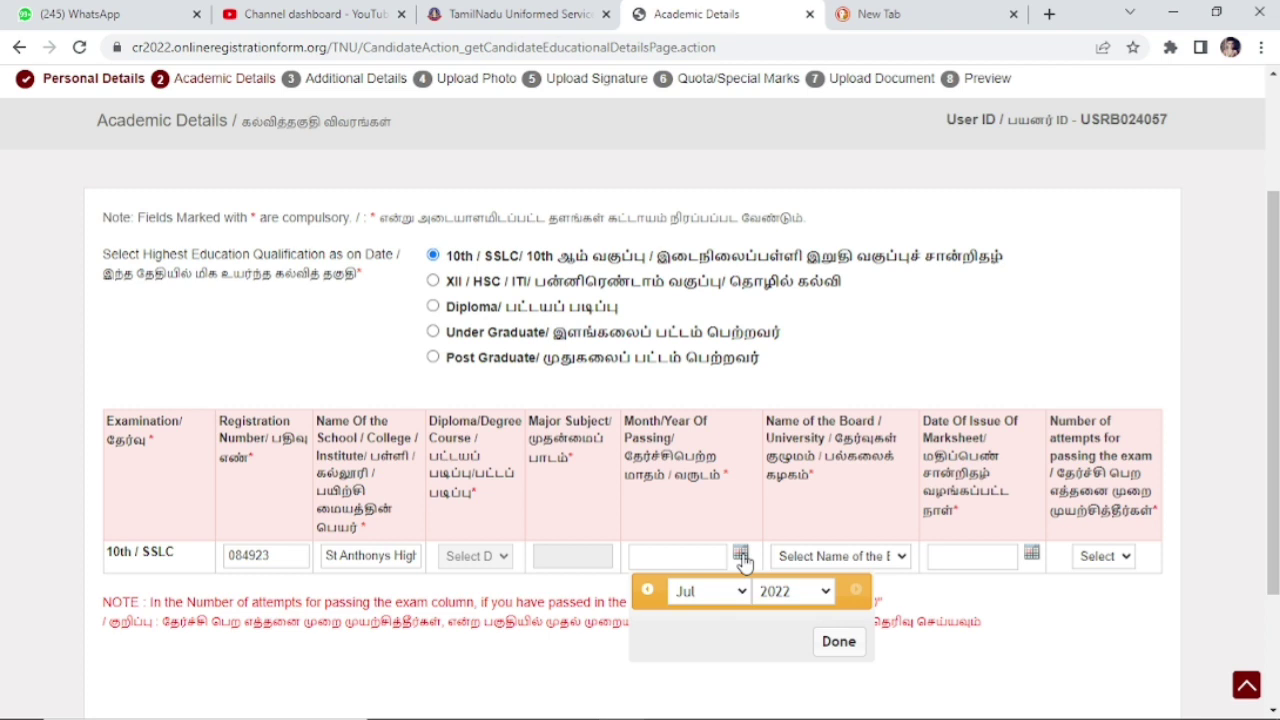
click(823, 592)
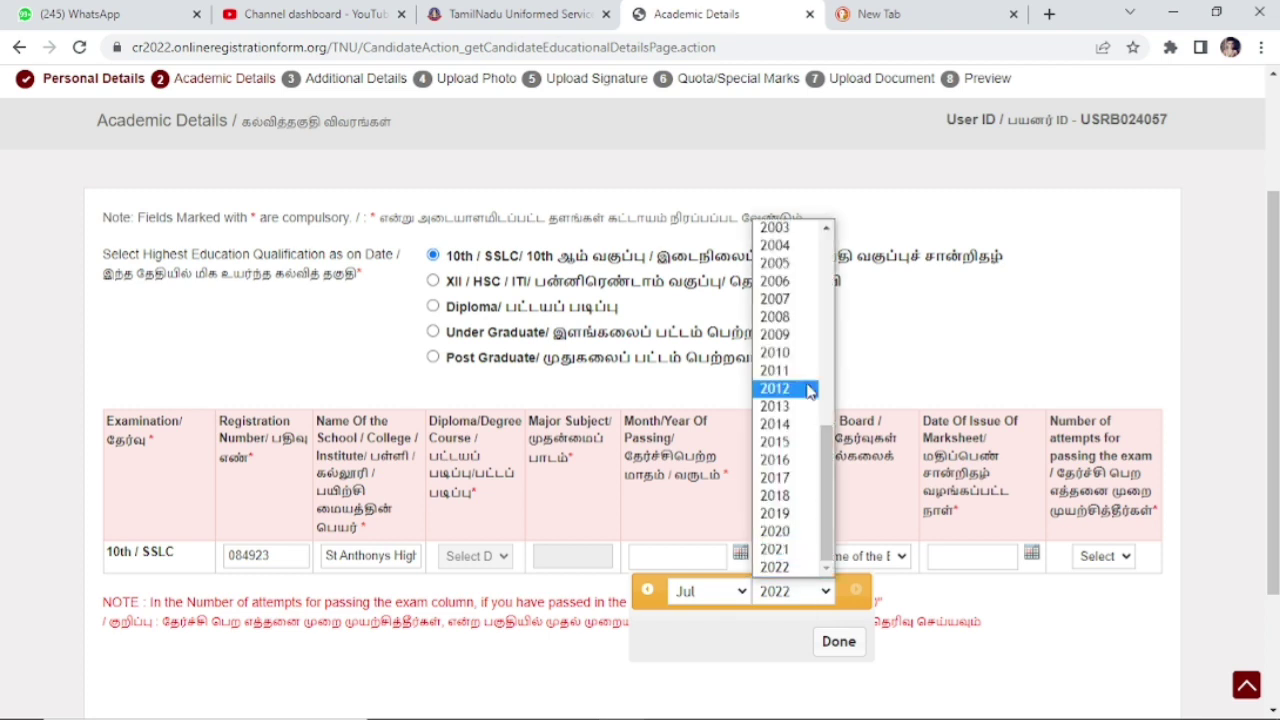
click(806, 340)
click(742, 592)
click(700, 424)
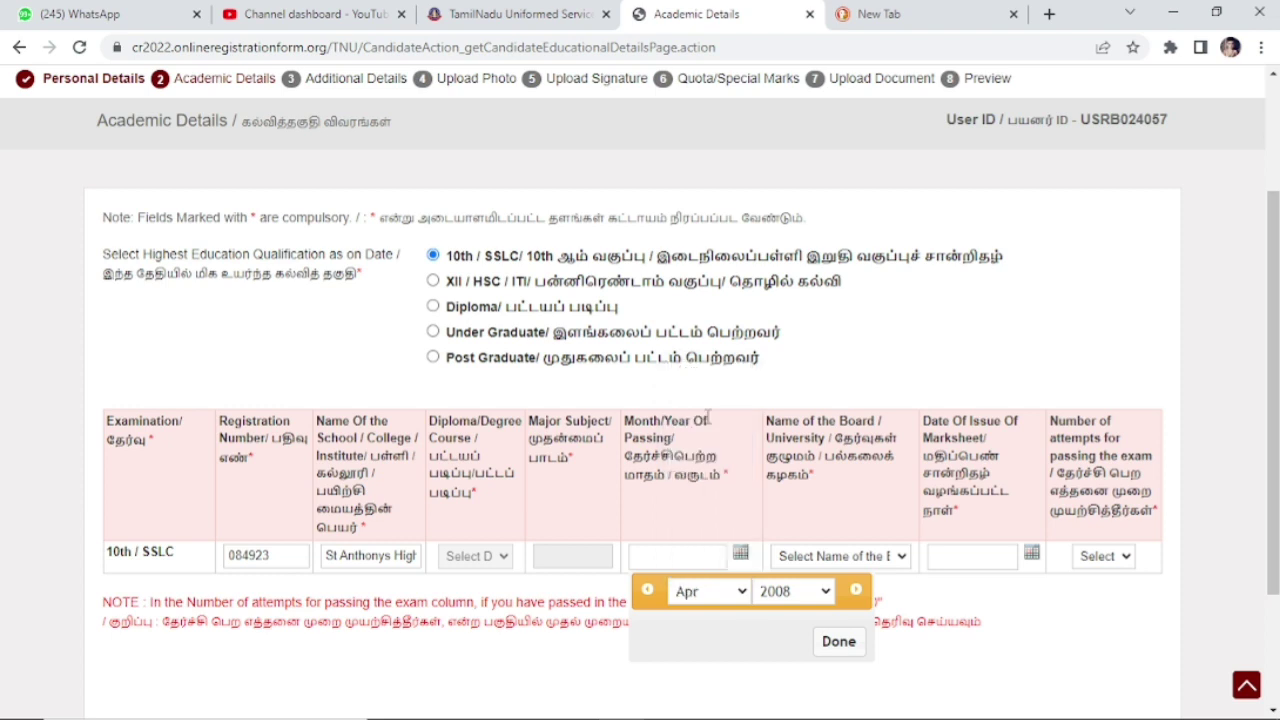
click(742, 592)
click(700, 406)
click(841, 643)
click(902, 558)
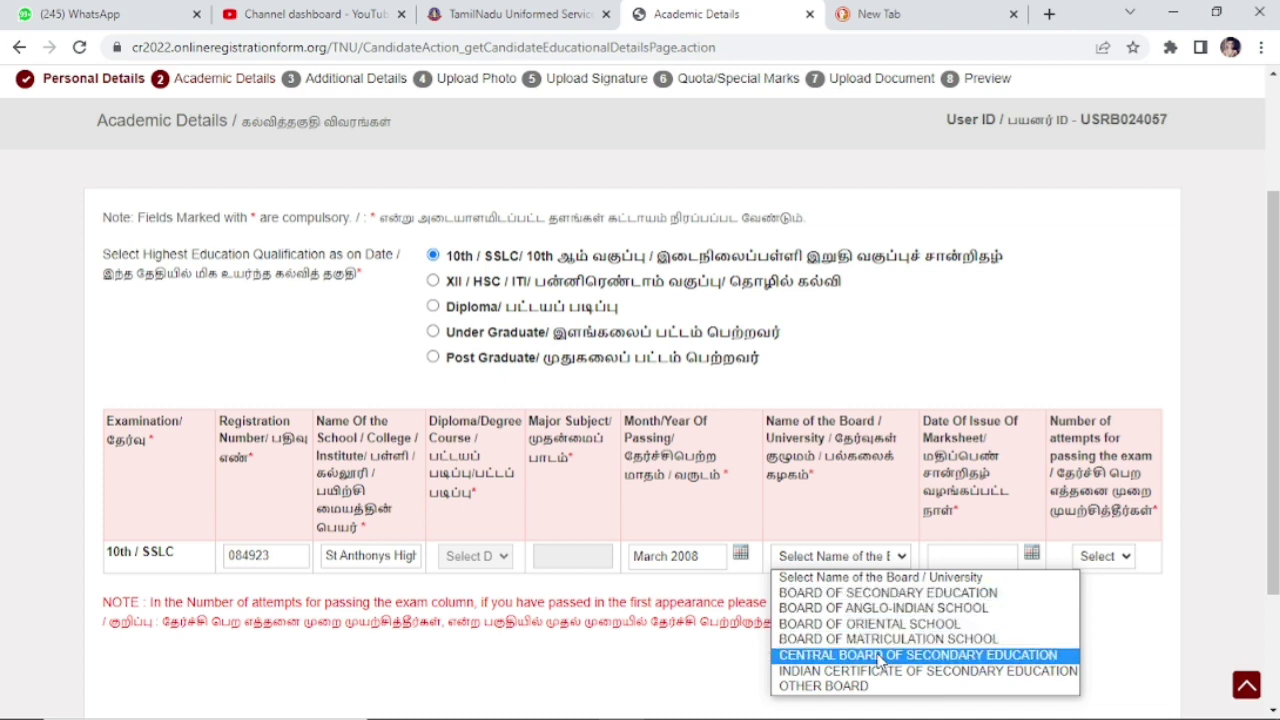
Step: Choose BOARD OF SECONDARY EDUCATION and set the marksheet issue date to 30 June 2008
click(883, 593)
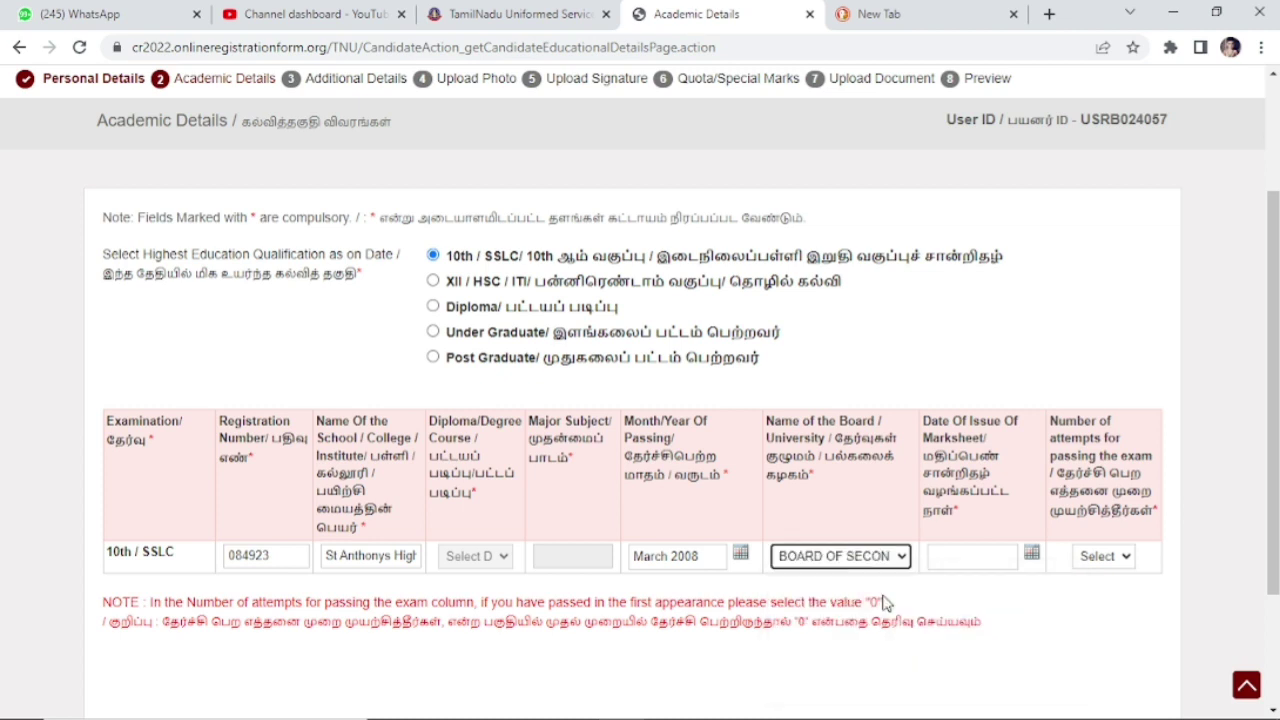
click(1033, 558)
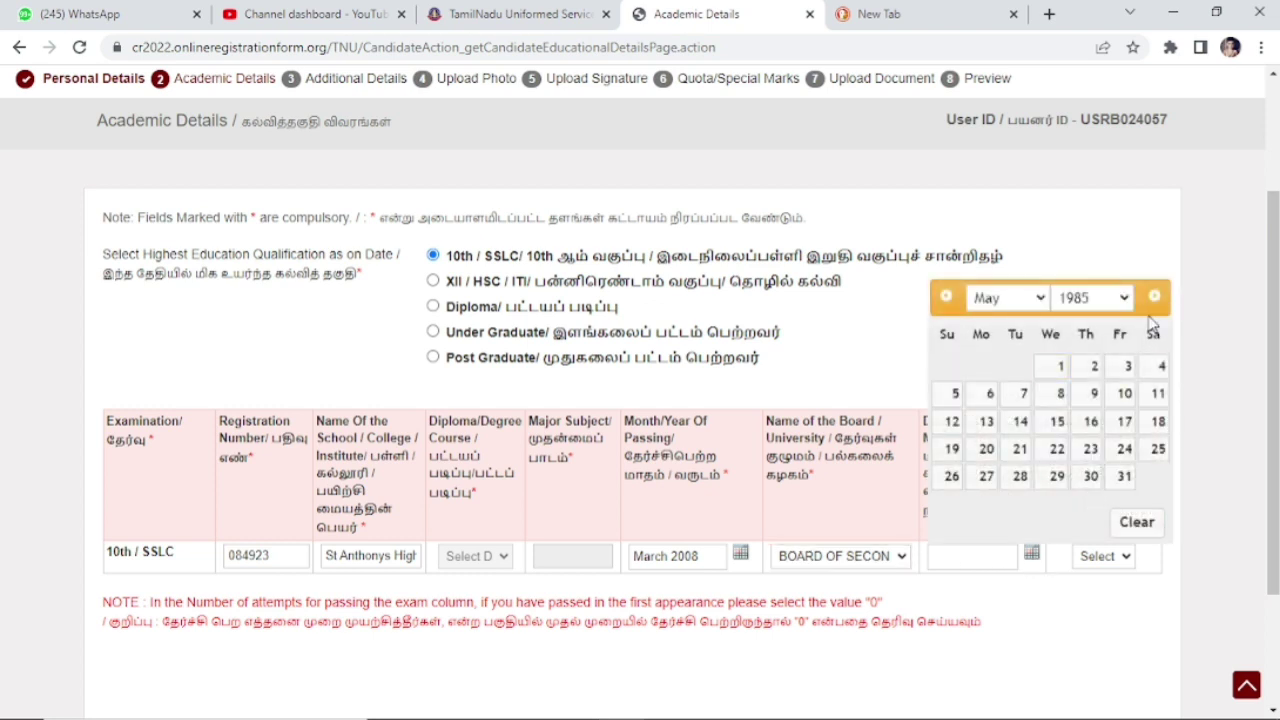
click(1120, 298)
drag(1127, 400, 1127, 521)
click(1075, 571)
click(1007, 298)
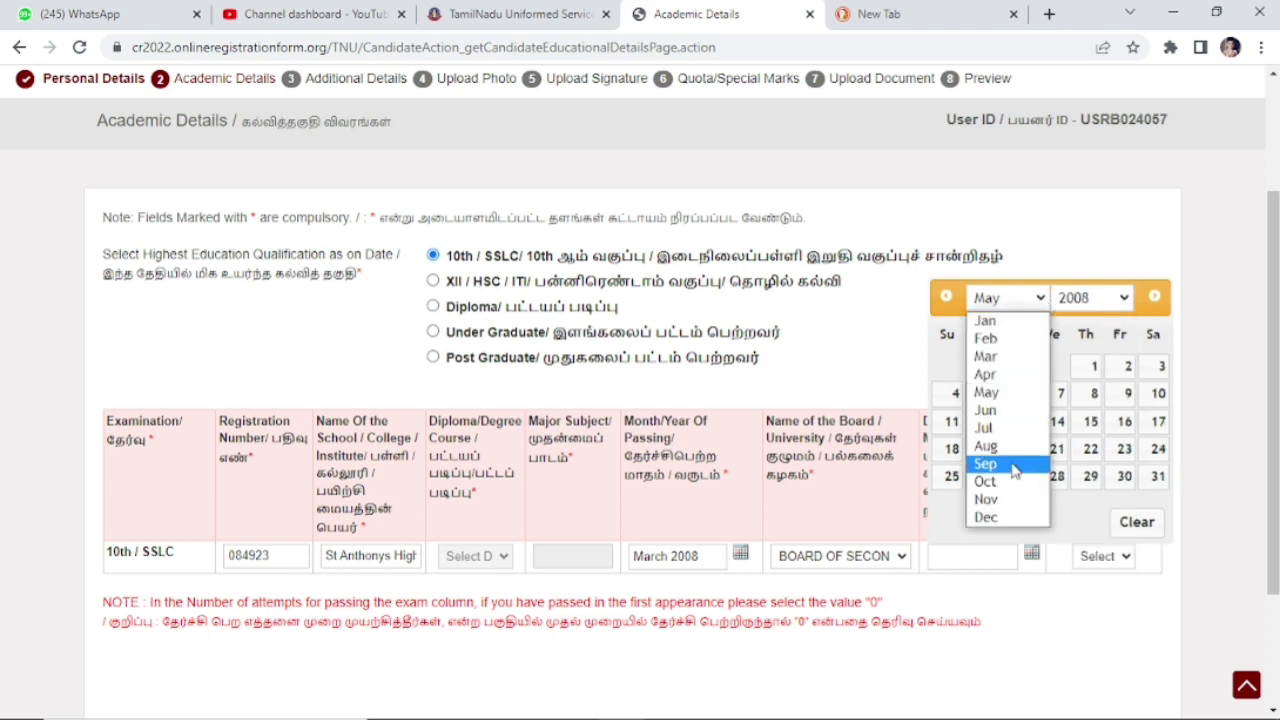
click(985, 410)
click(986, 476)
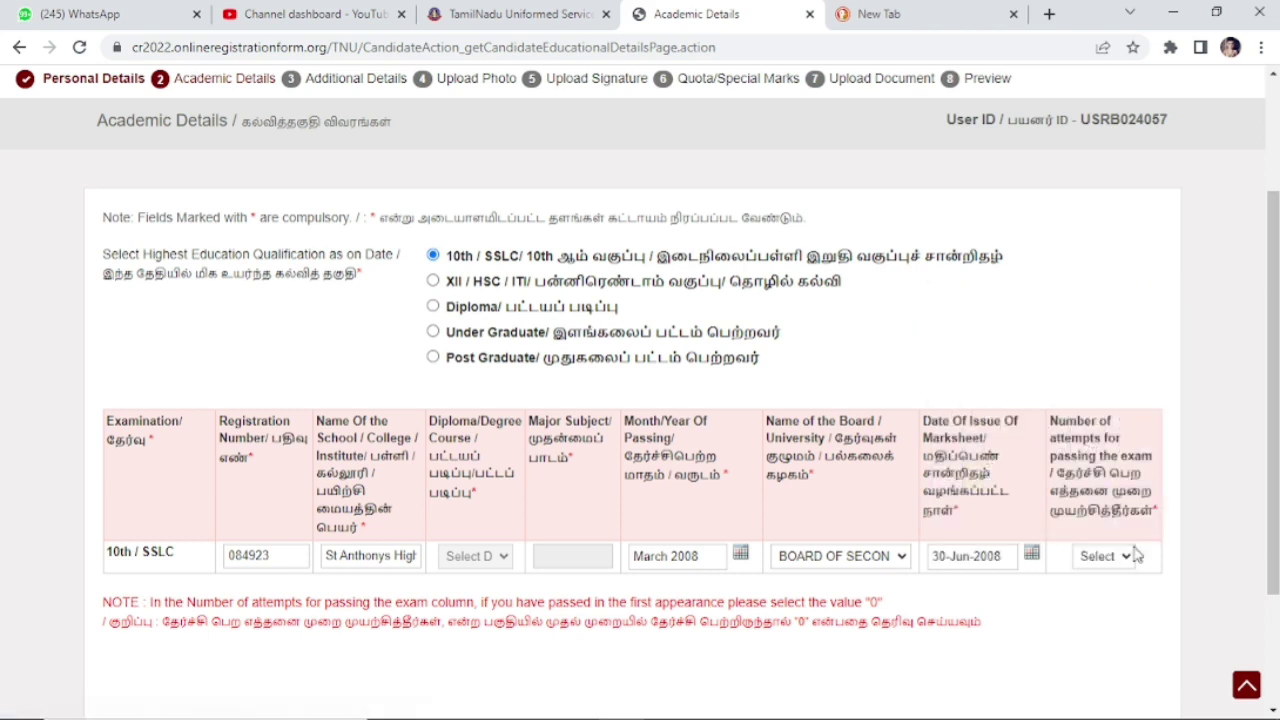
Step: Set the number of attempts to 0 after reviewing the first-attempt note
click(1122, 564)
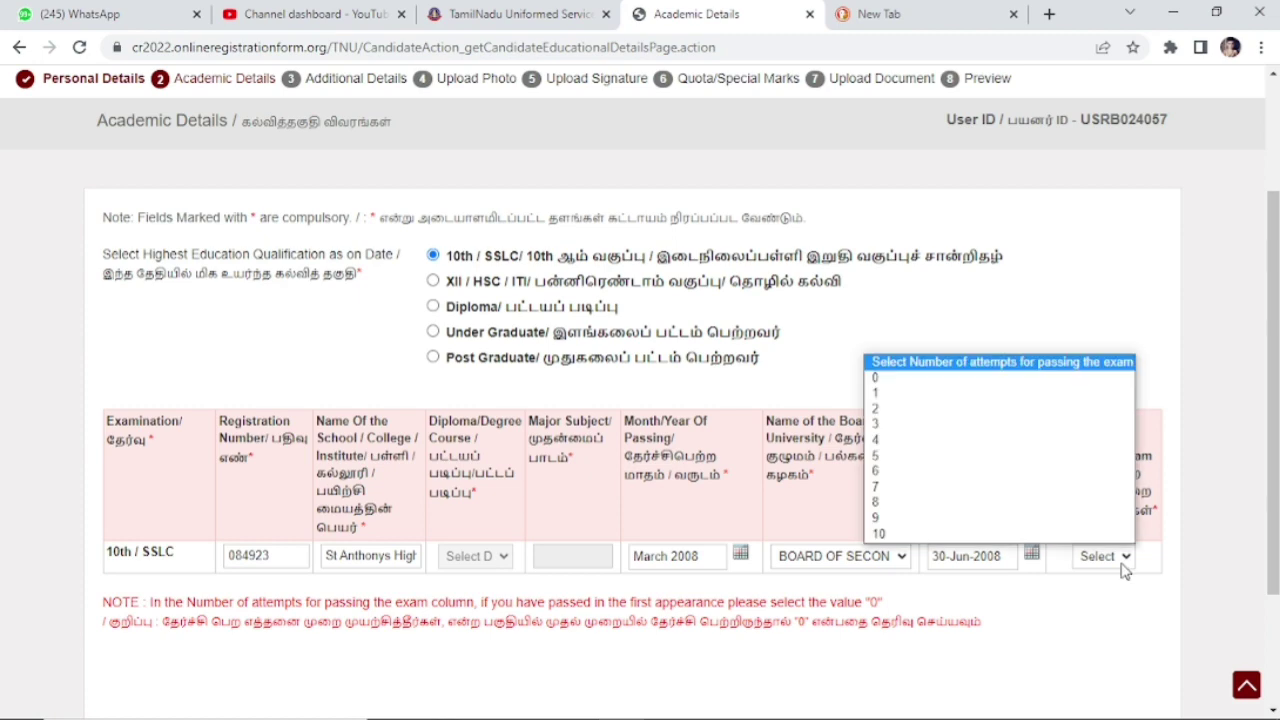
click(900, 393)
scroll(1275, 440, down, 1)
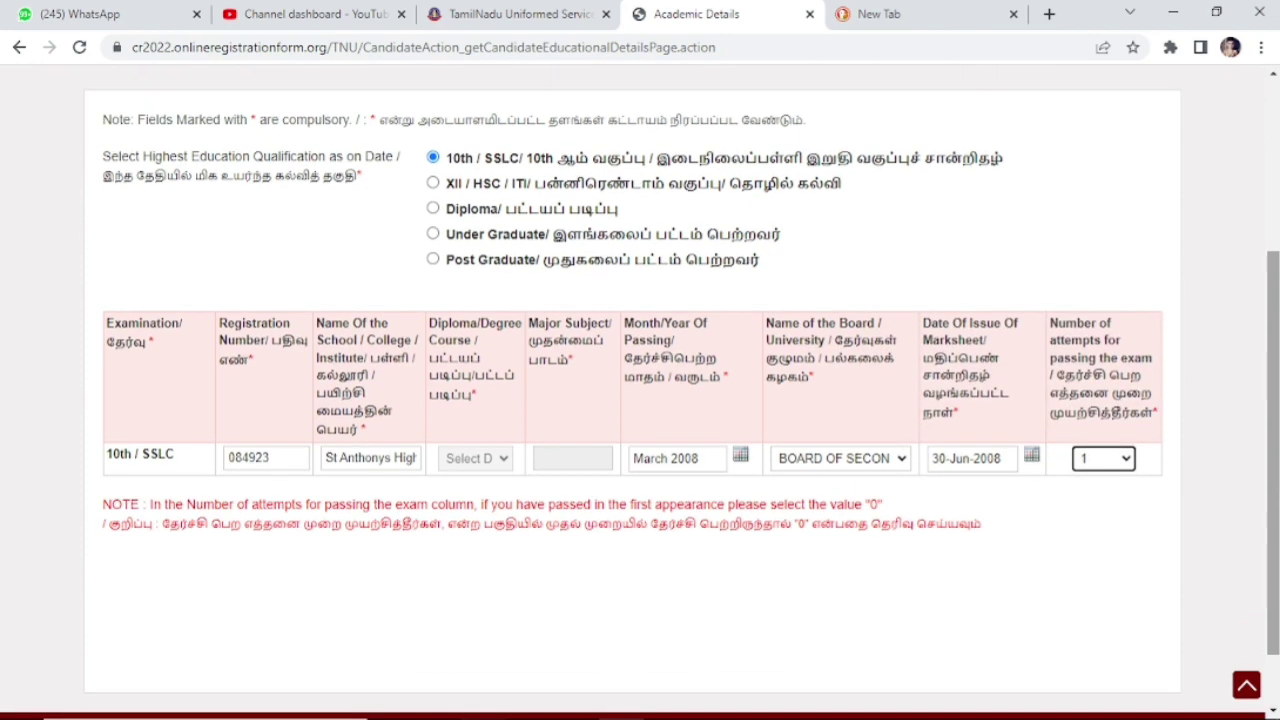
click(1093, 466)
click(1017, 503)
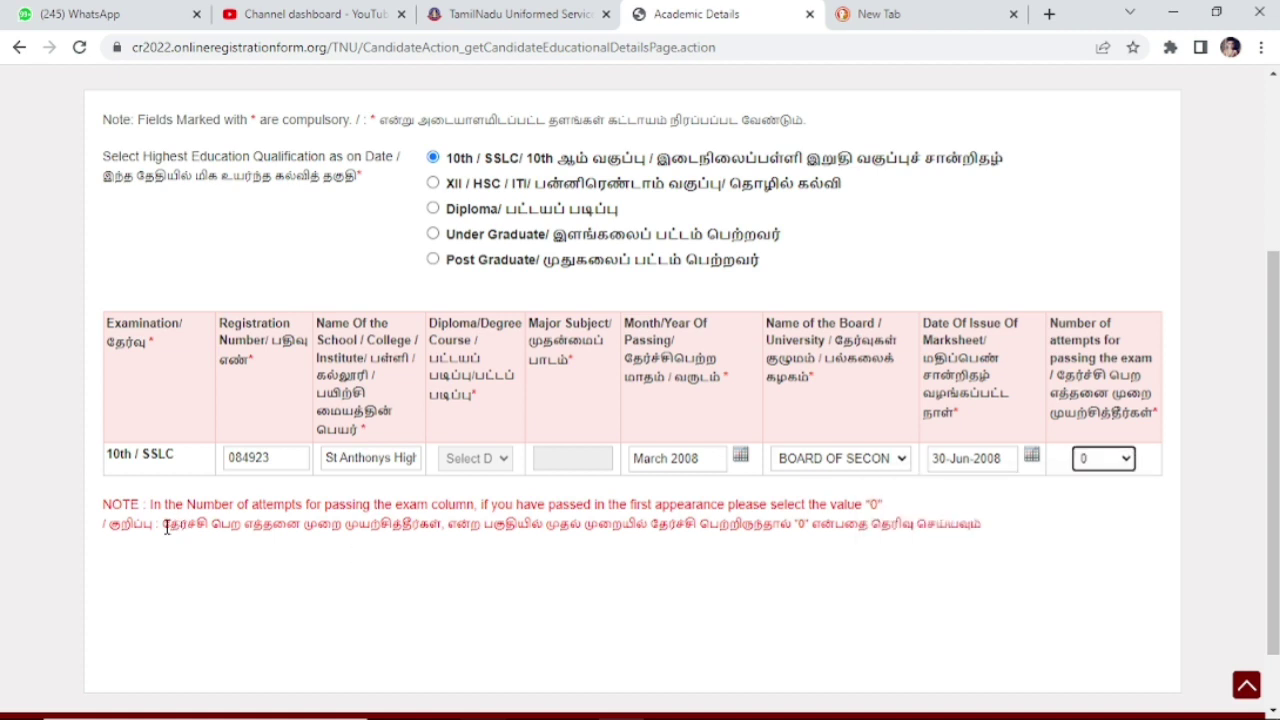
drag(166, 527, 480, 550)
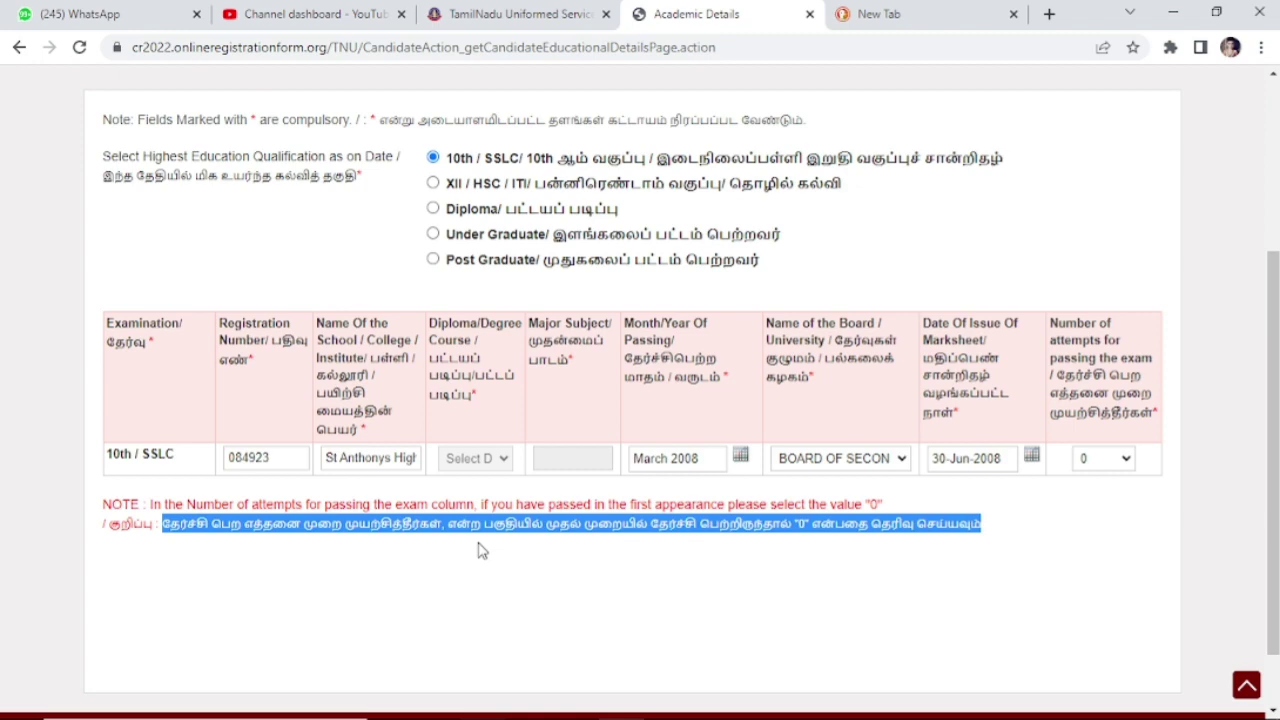
scroll(480, 550, down, 1)
scroll(557, 308, up, 2)
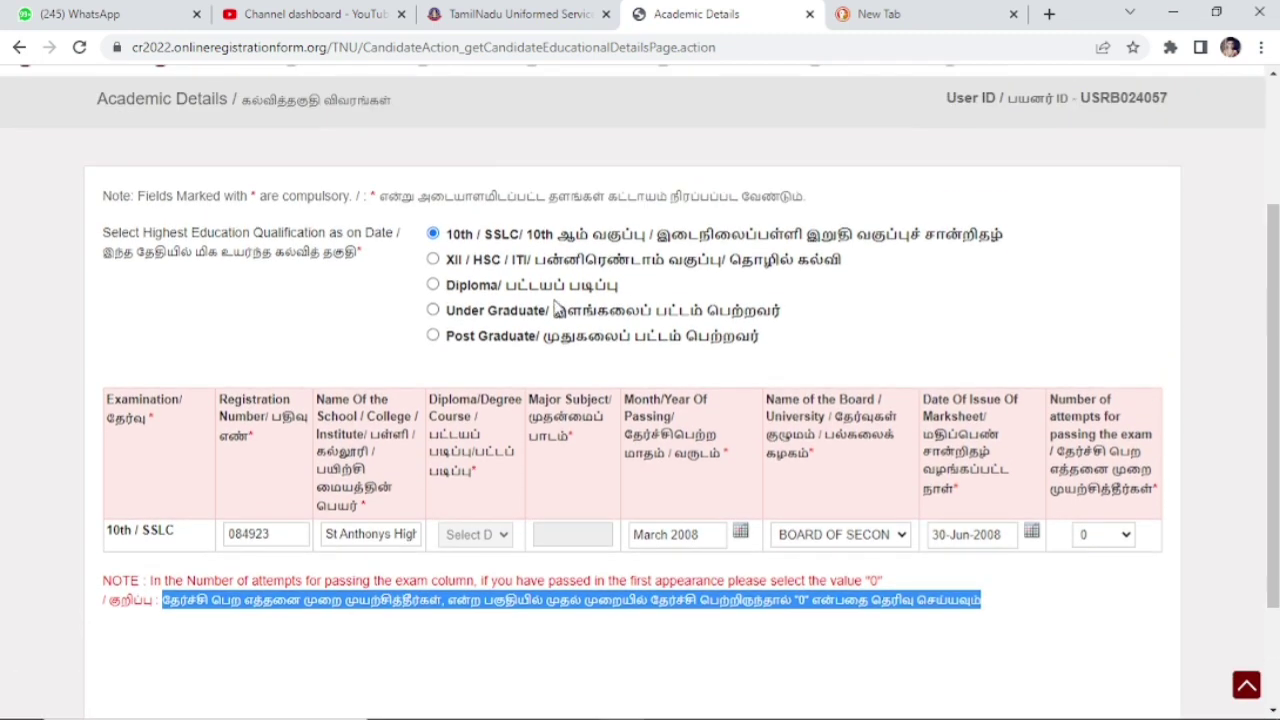
click(979, 646)
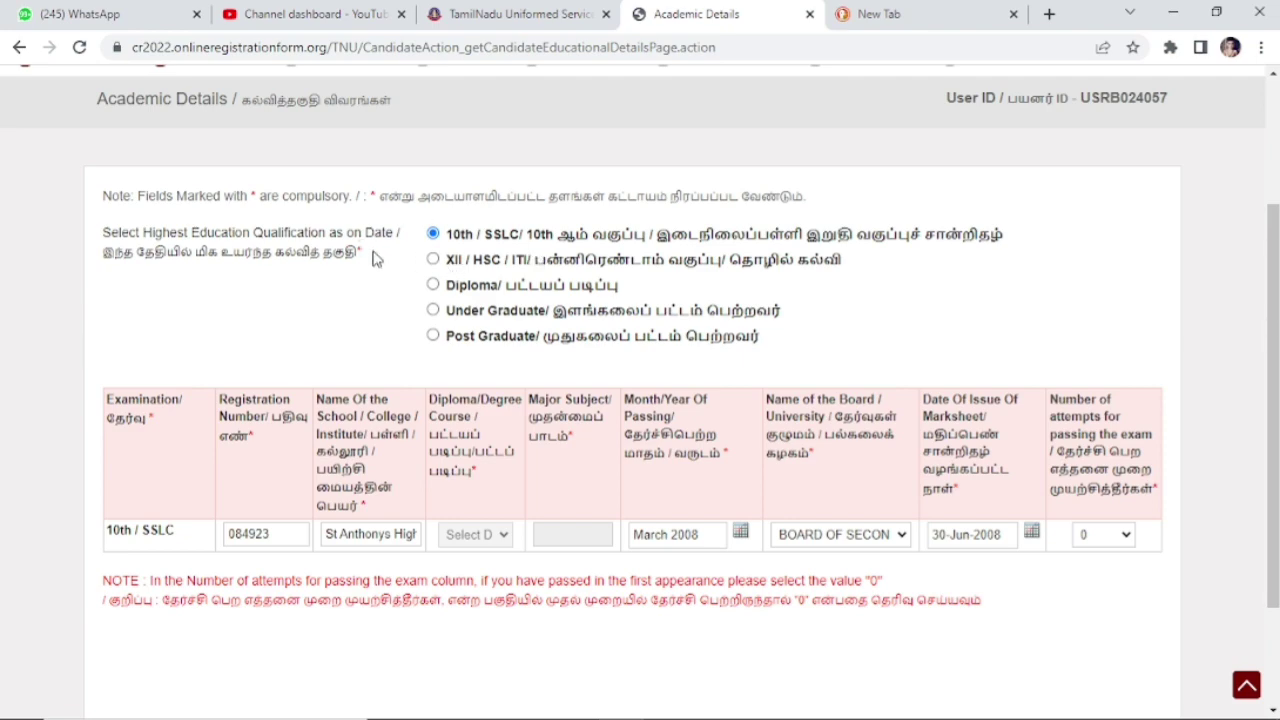
drag(372, 258, 99, 233)
click(600, 157)
scroll(600, 157, down, 2)
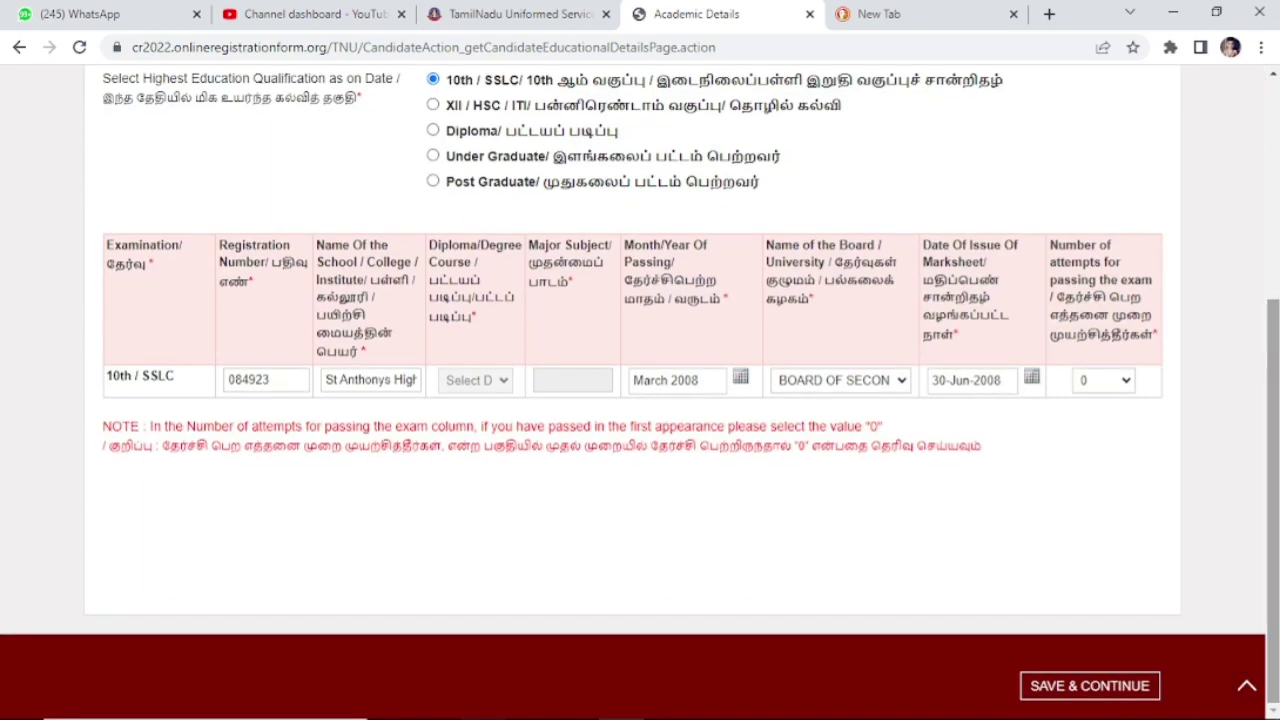
Step: Save the academic details and answer Yes to the criminal-case question to reveal the case fields
click(1090, 686)
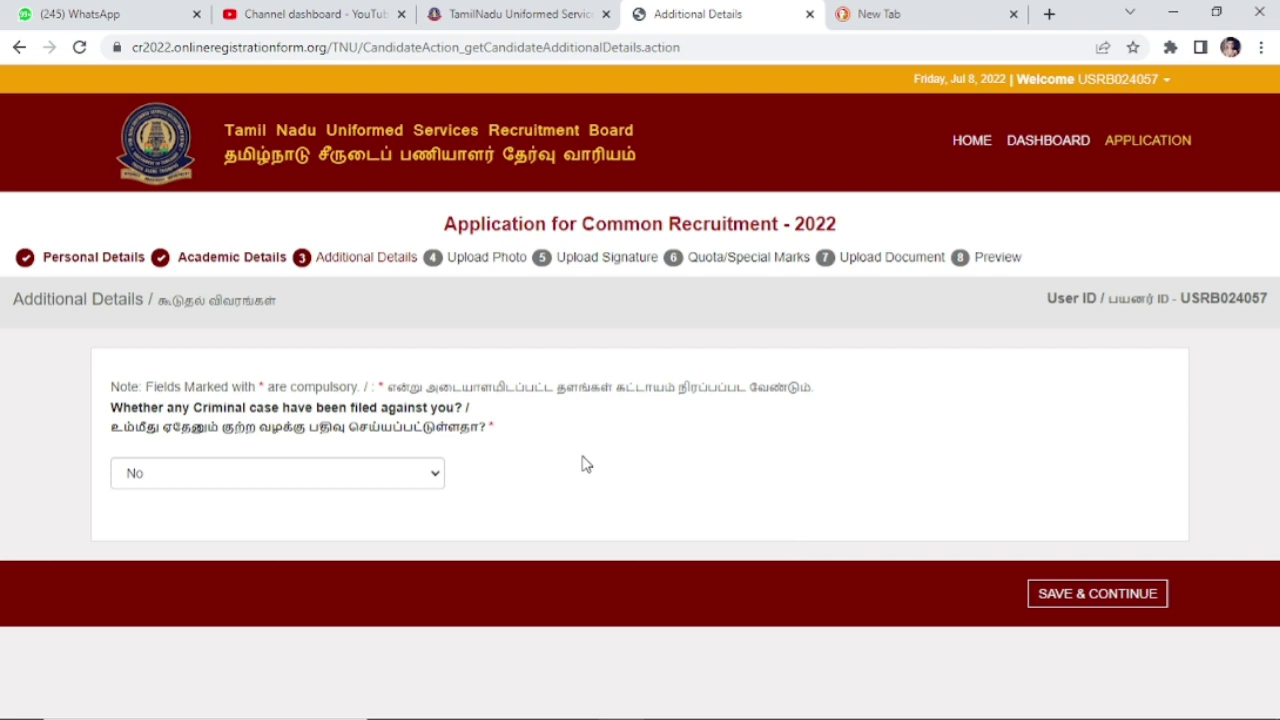
click(360, 473)
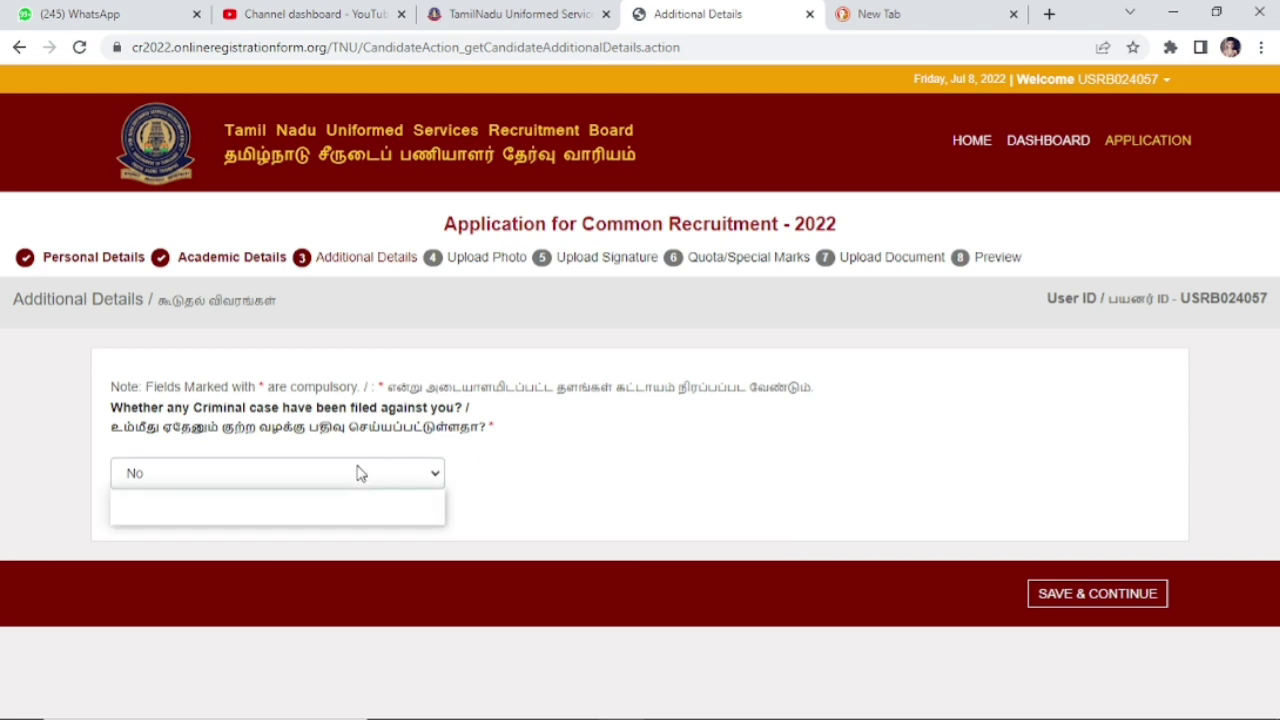
click(347, 516)
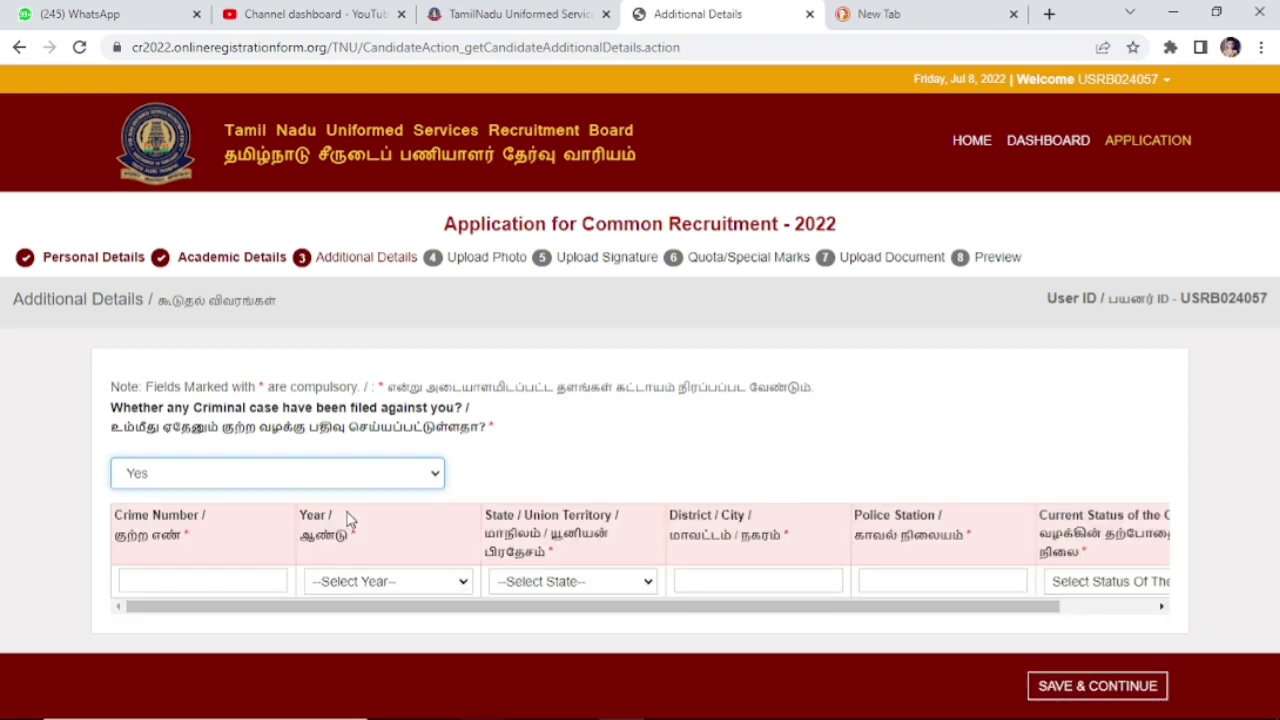
click(257, 579)
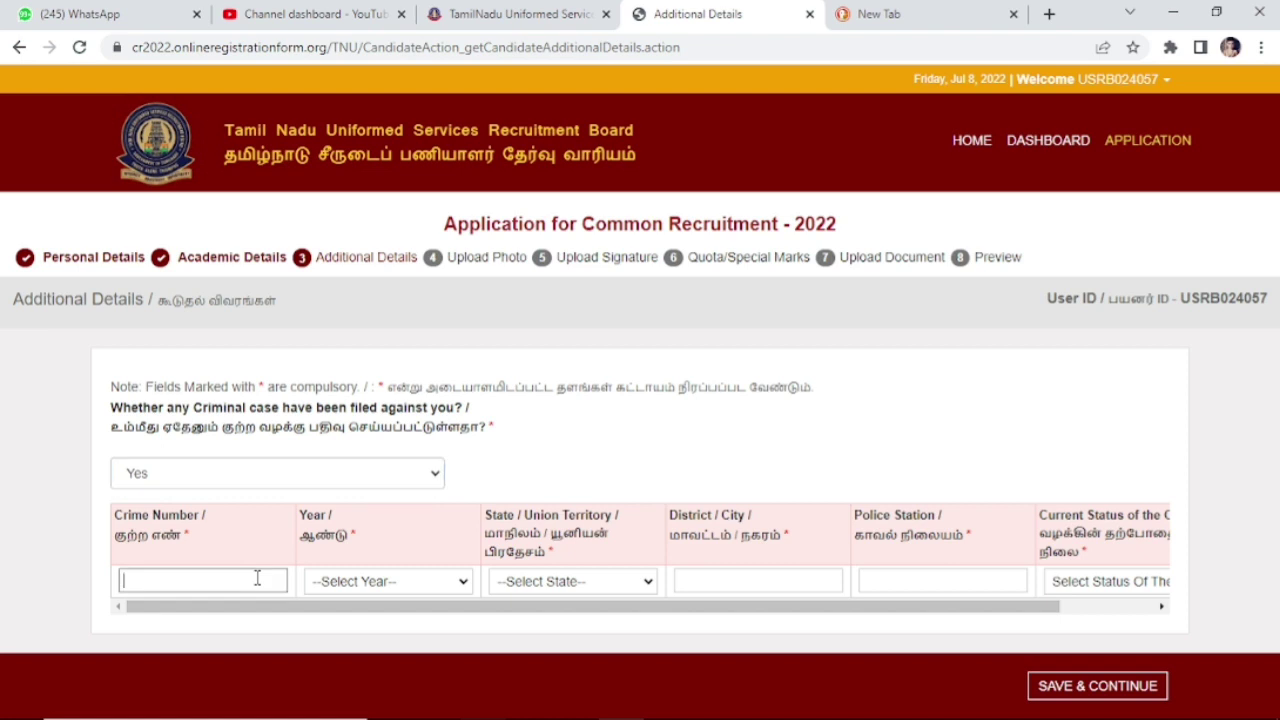
click(434, 586)
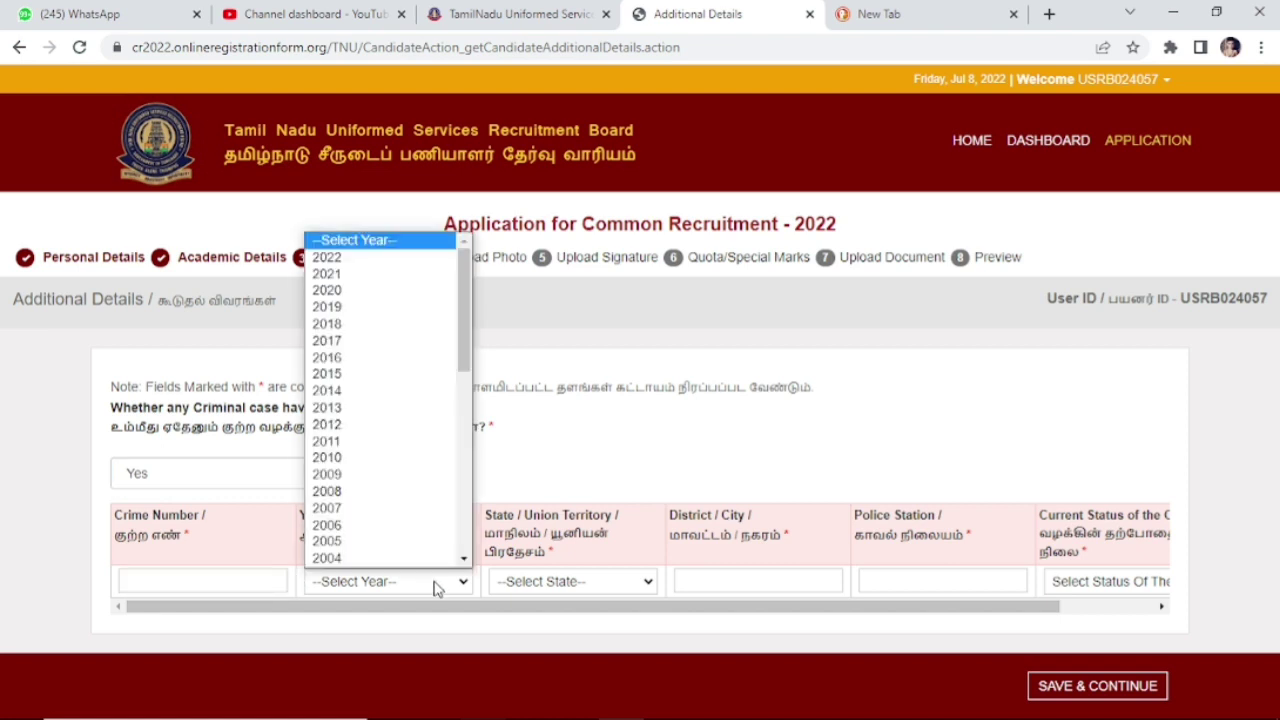
Step: Review the case detail fields, then change the criminal-case answer to No
click(588, 584)
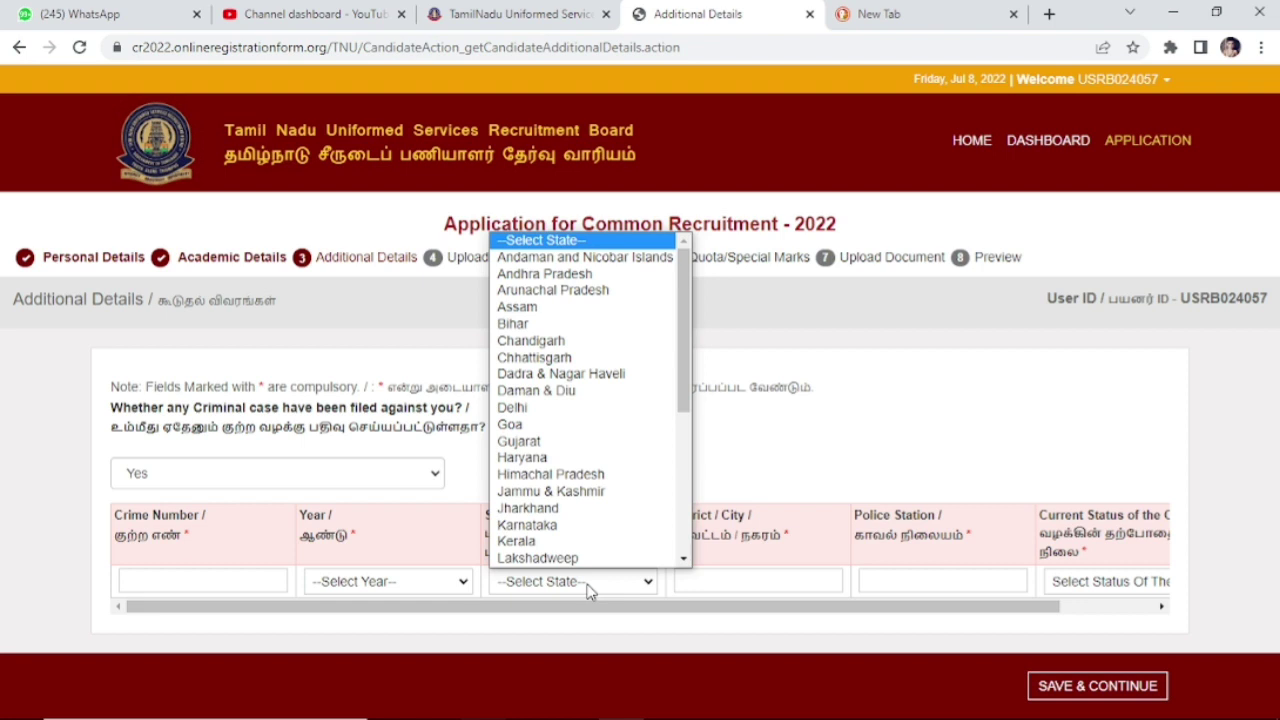
click(746, 582)
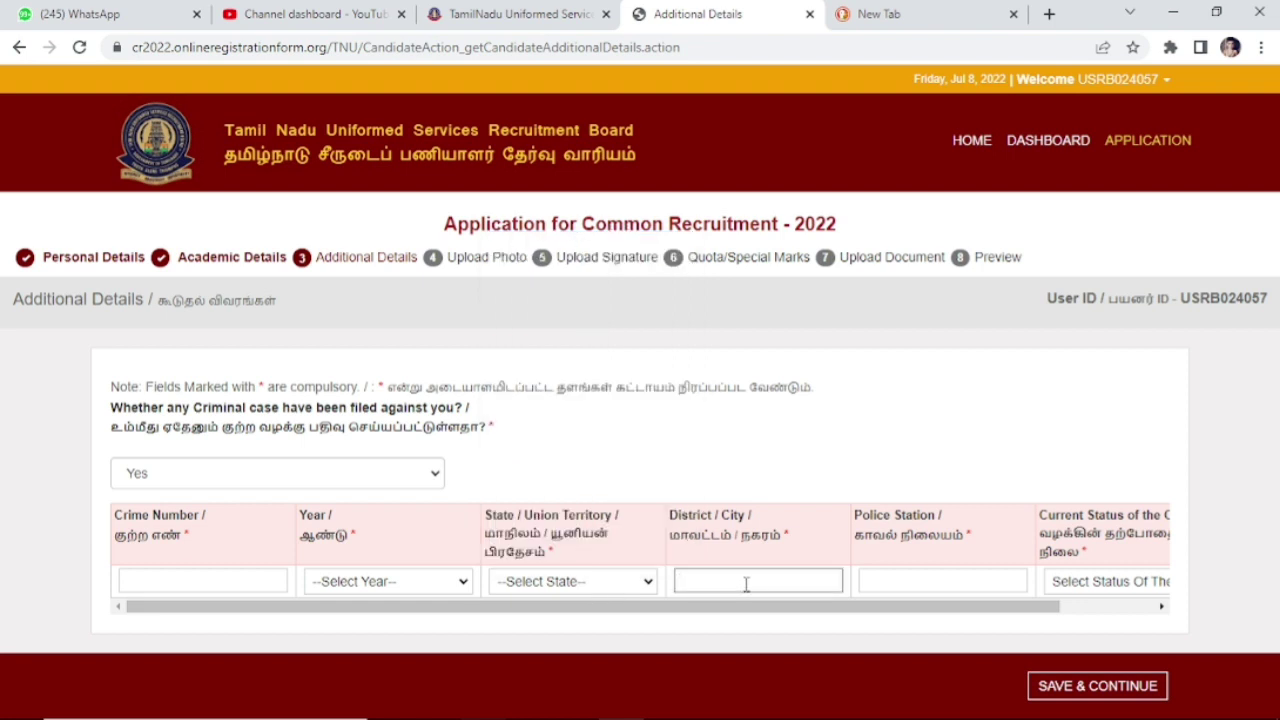
click(911, 581)
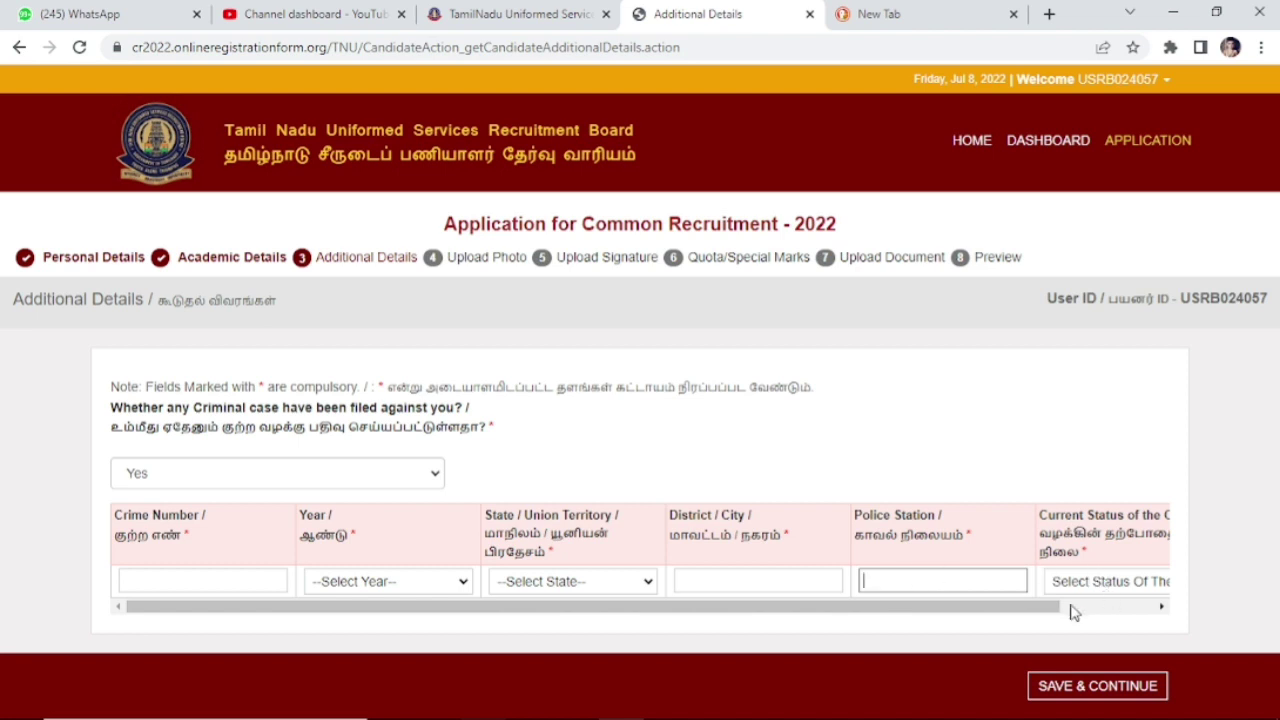
drag(1049, 608, 1186, 603)
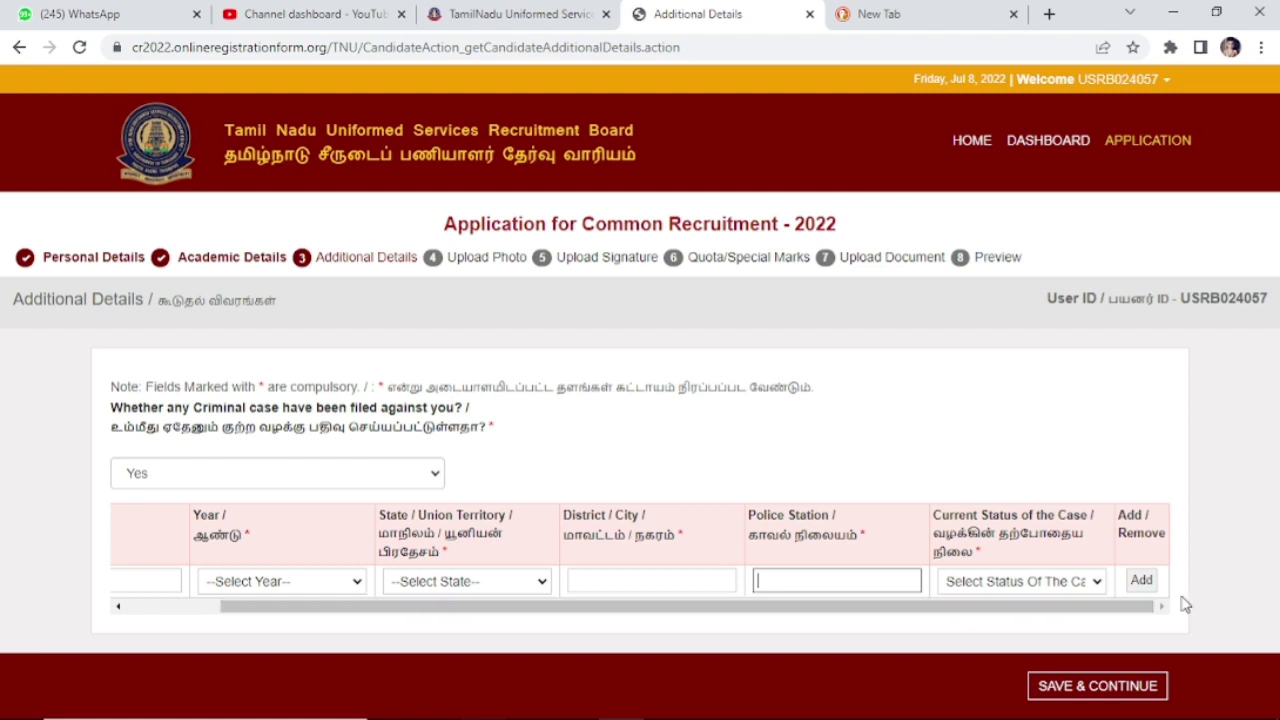
click(1094, 584)
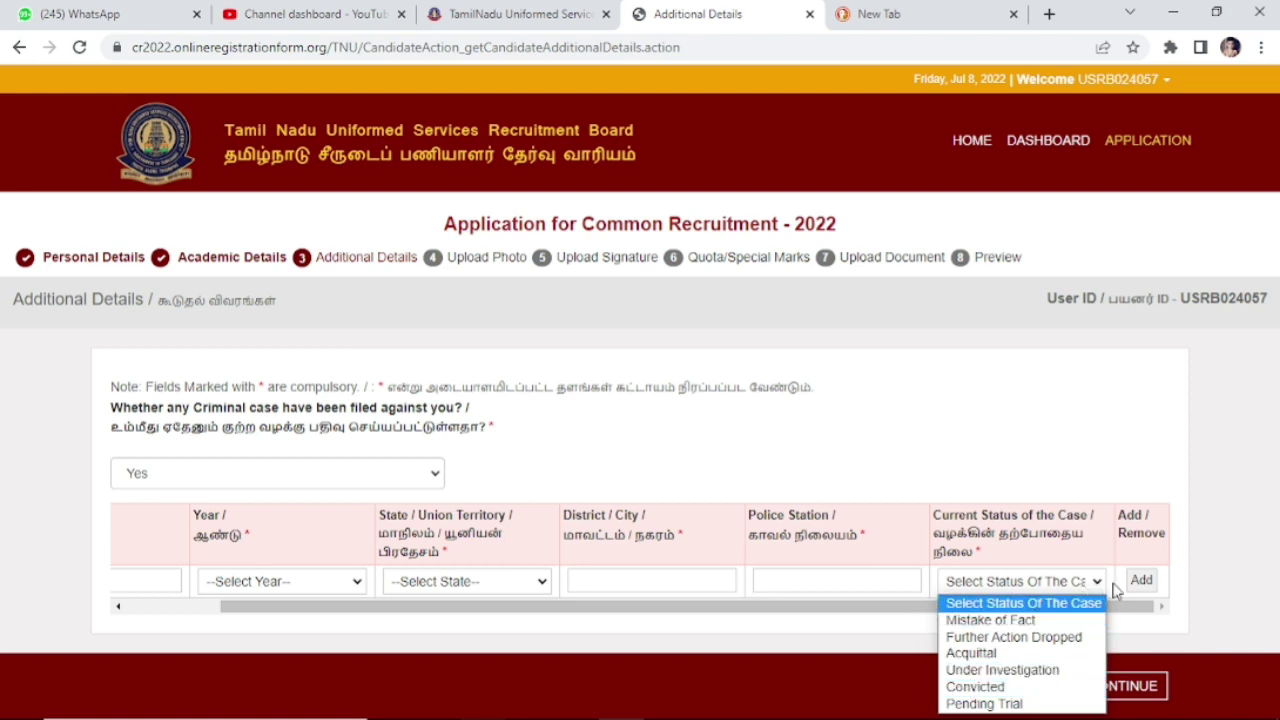
click(1175, 492)
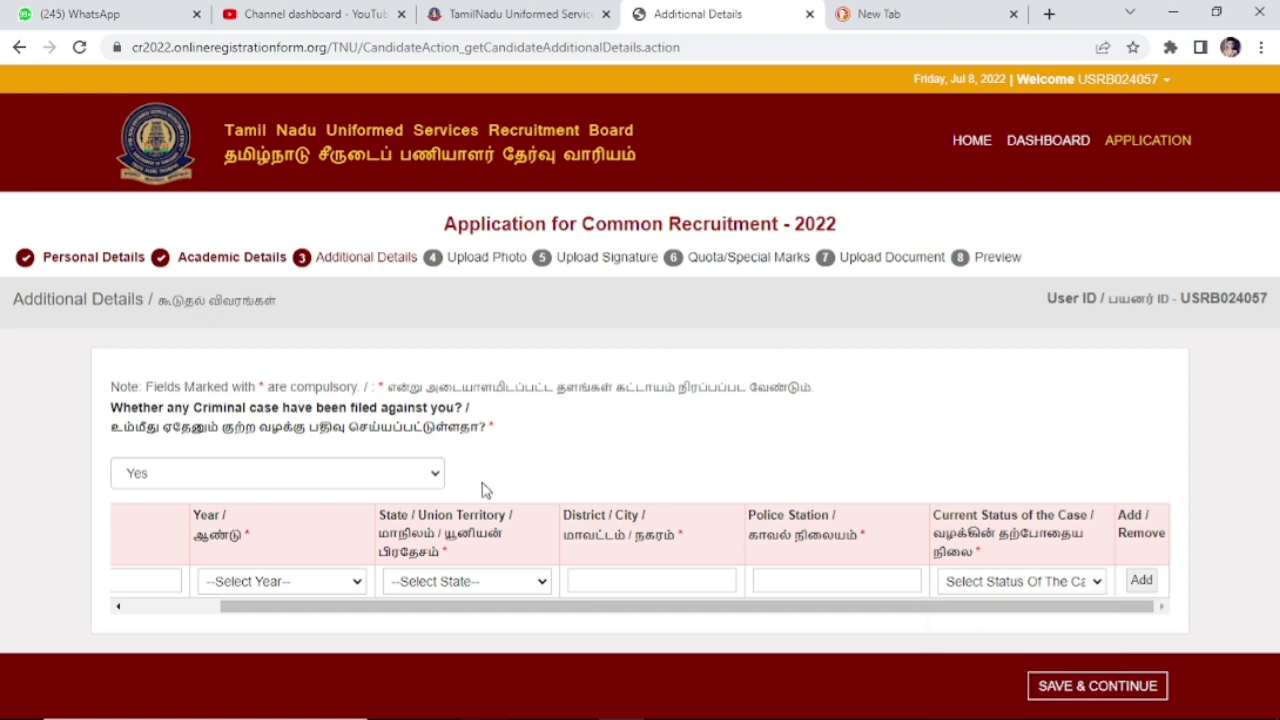
click(437, 477)
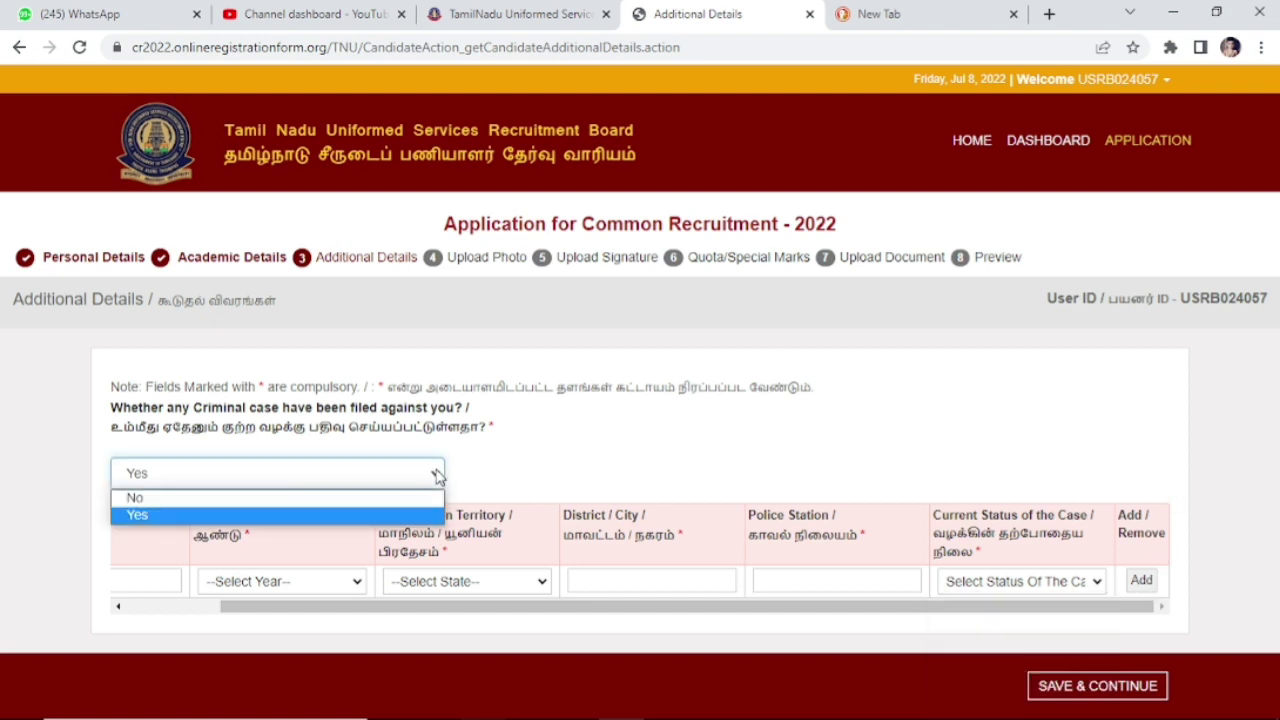
click(384, 501)
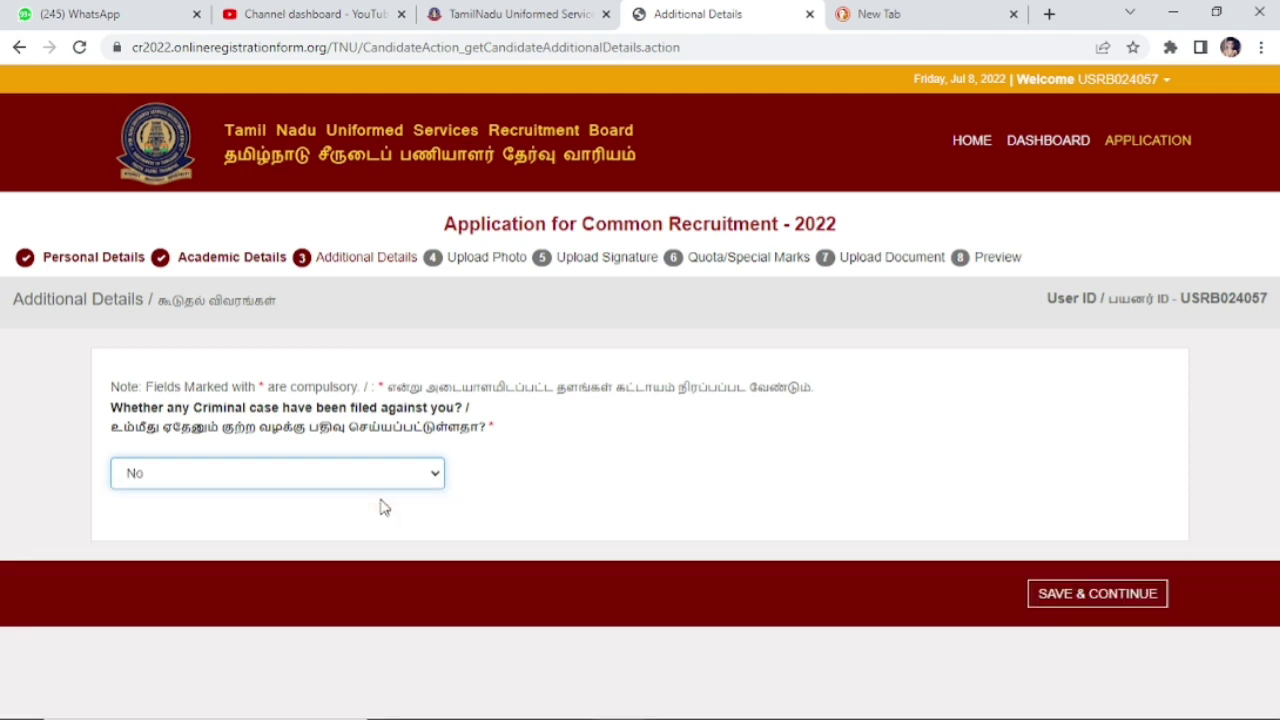
Step: Save Additional Details, then check the Upload Photo page's 30KB size limit and photo preview
click(1077, 598)
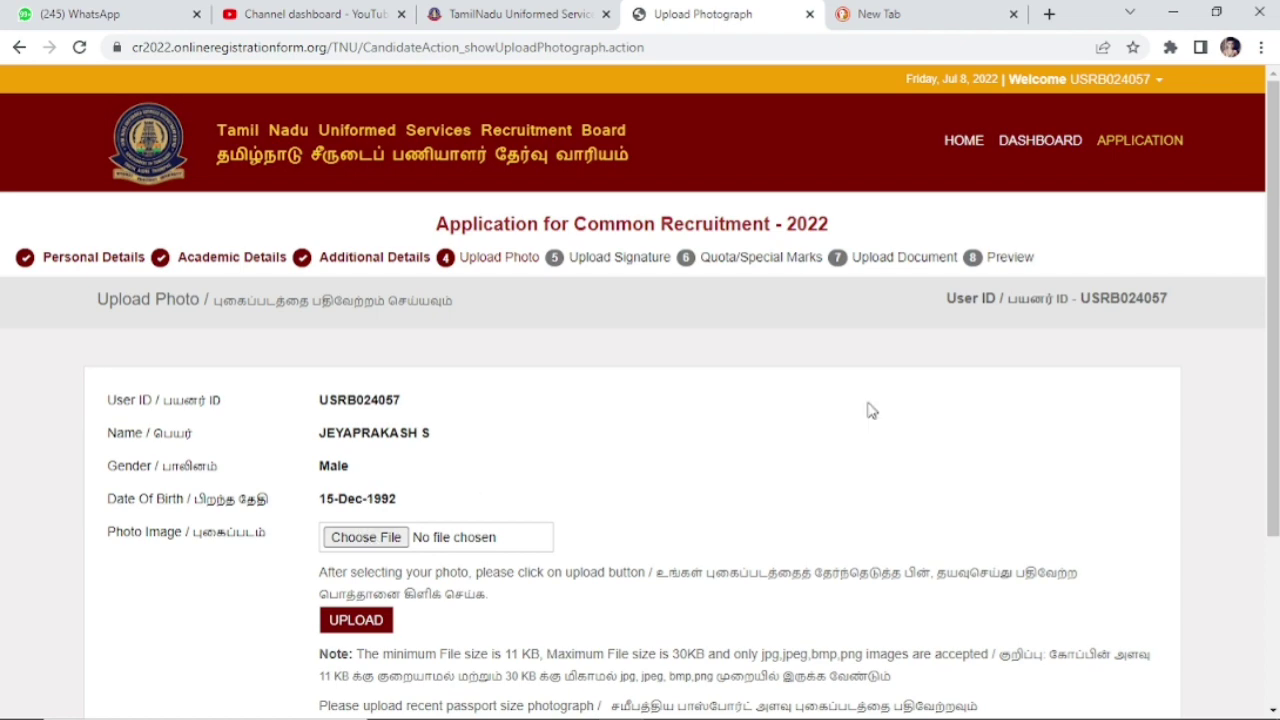
scroll(1275, 392, down, 1)
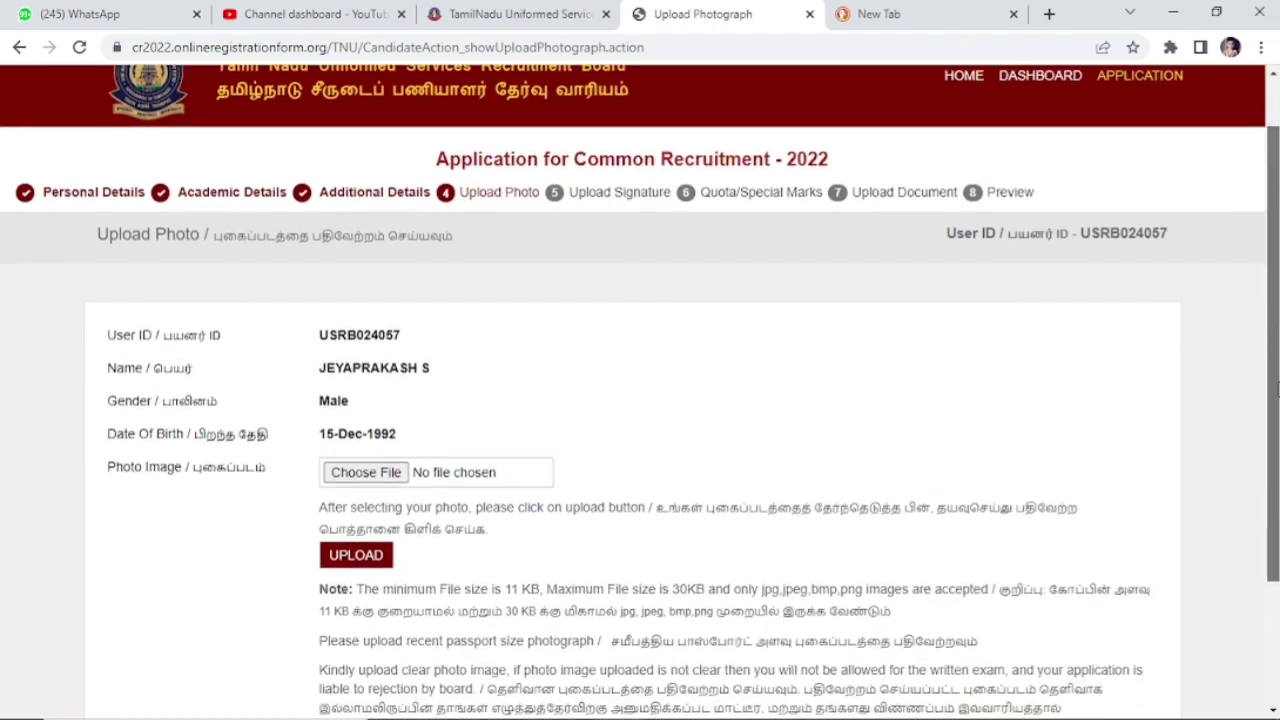
drag(1275, 392, 1275, 490)
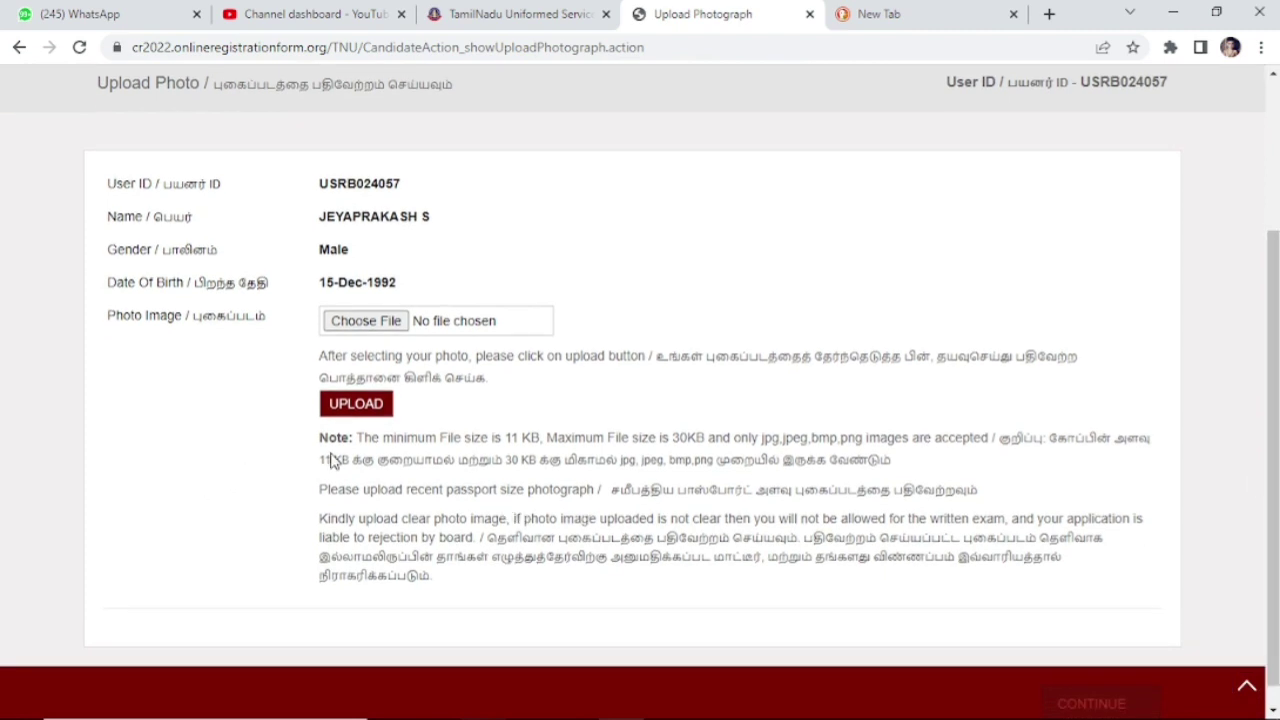
drag(356, 437, 990, 440)
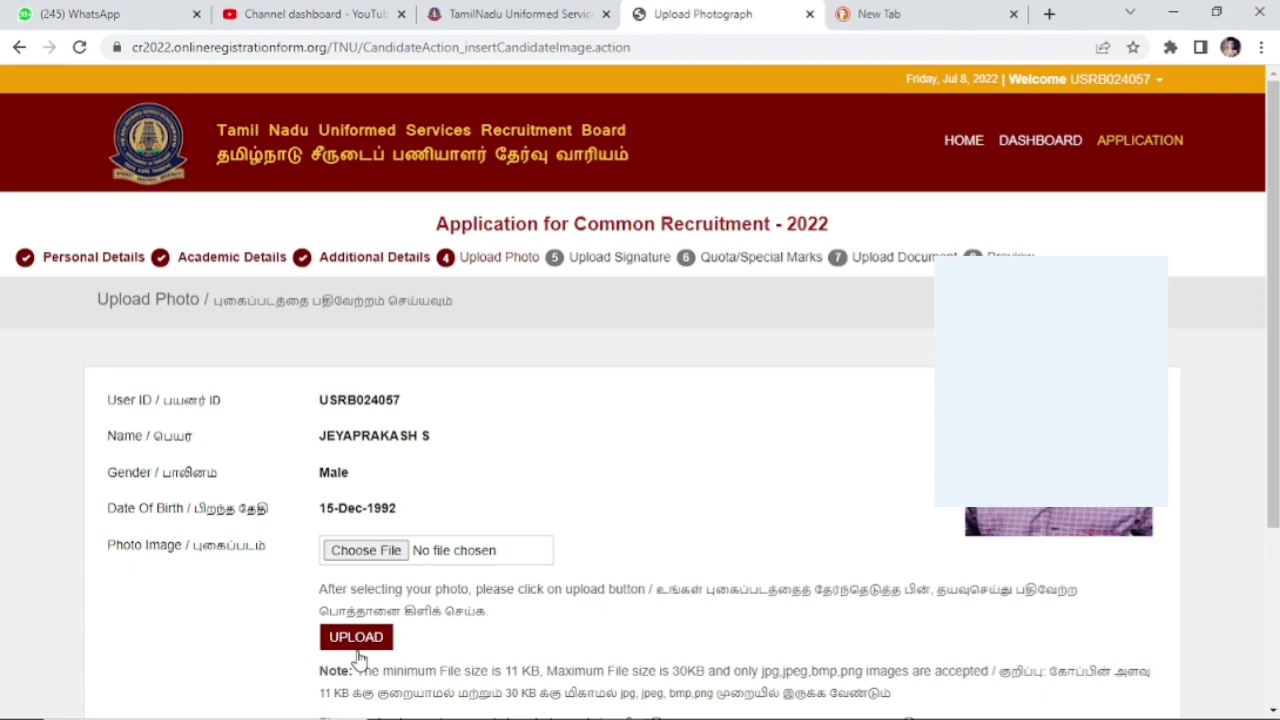
drag(1267, 345, 1267, 520)
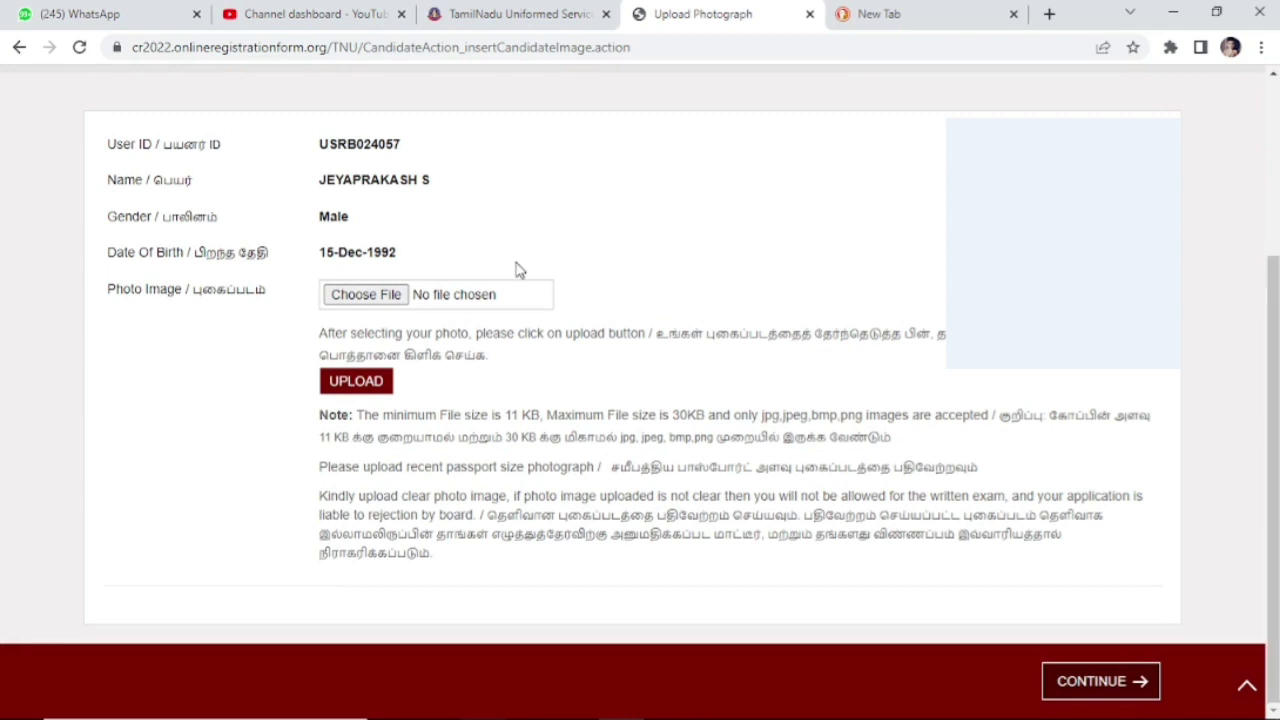
Step: Upload the signature image and continue to the Quota/Special Marks page
click(1097, 686)
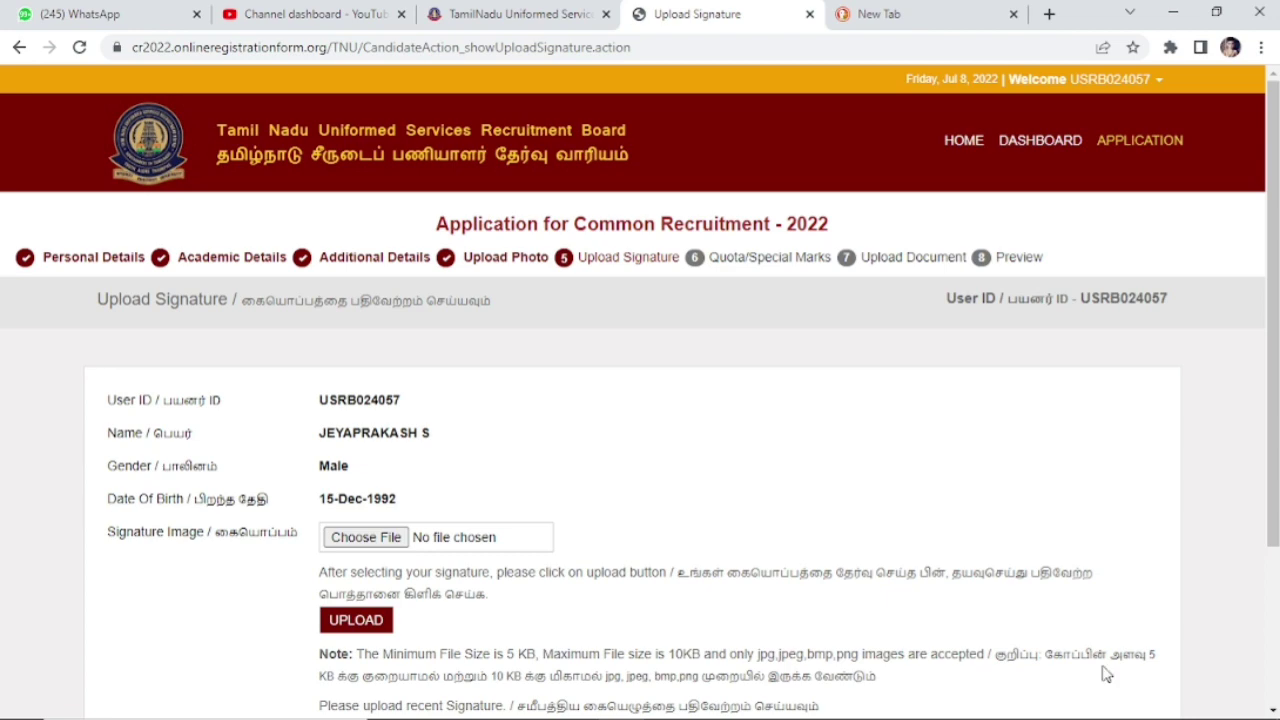
scroll(1251, 500, down, 2)
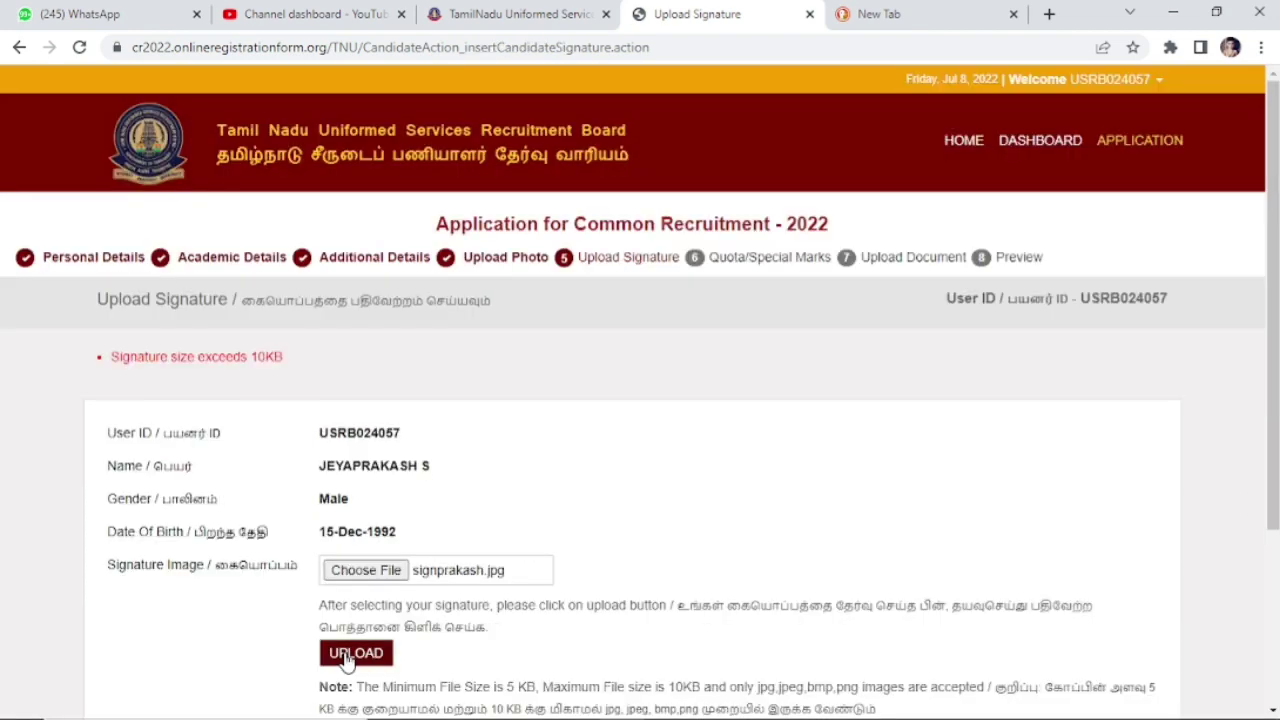
click(345, 660)
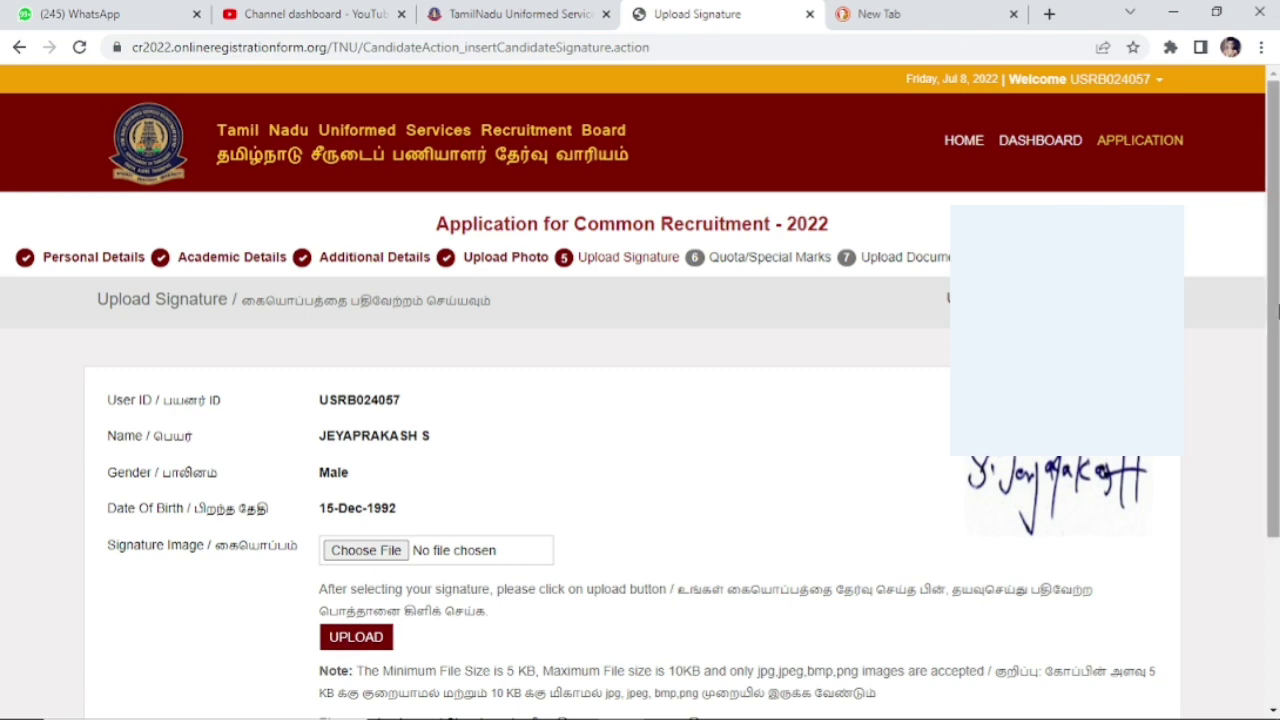
drag(1277, 313, 1250, 530)
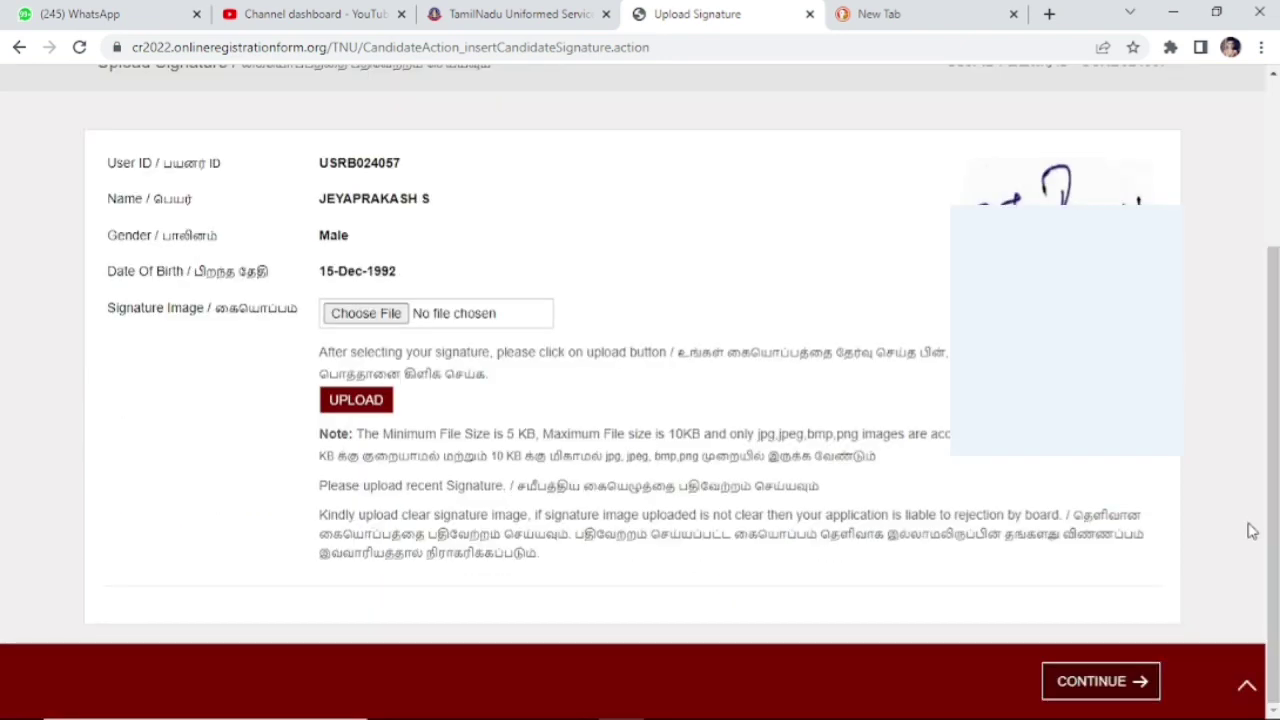
click(1071, 682)
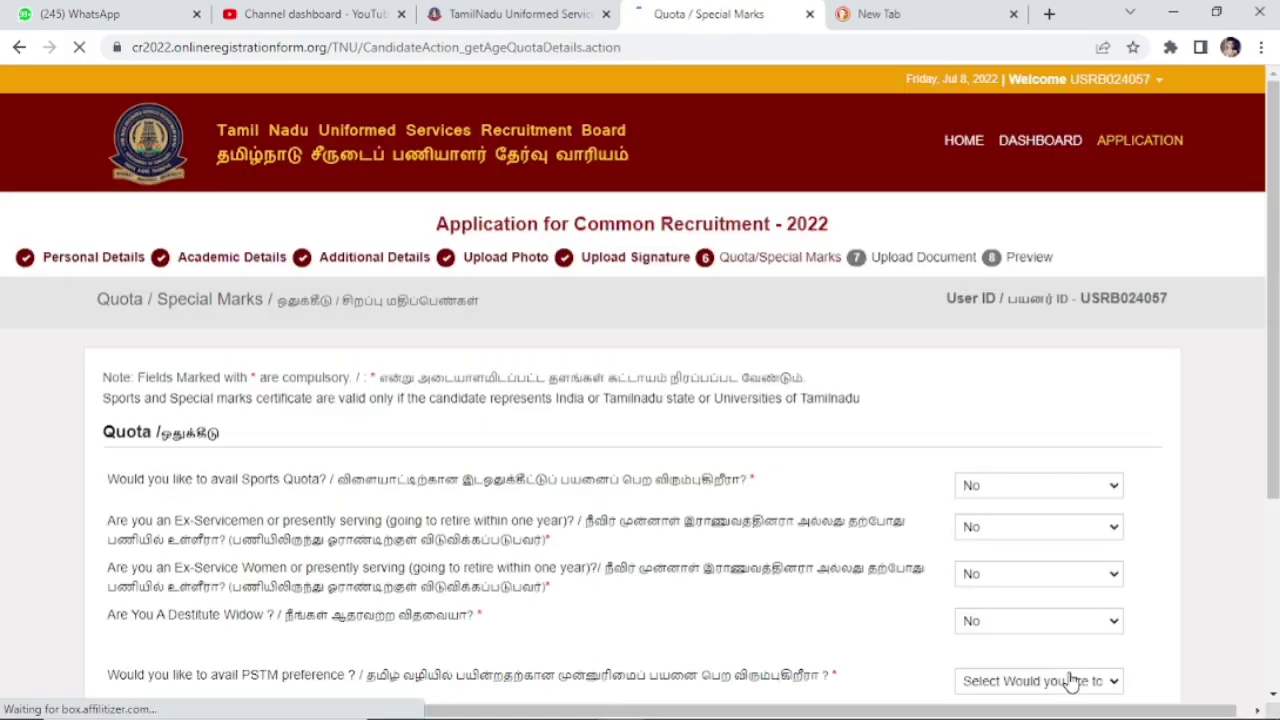
drag(1274, 346, 1275, 350)
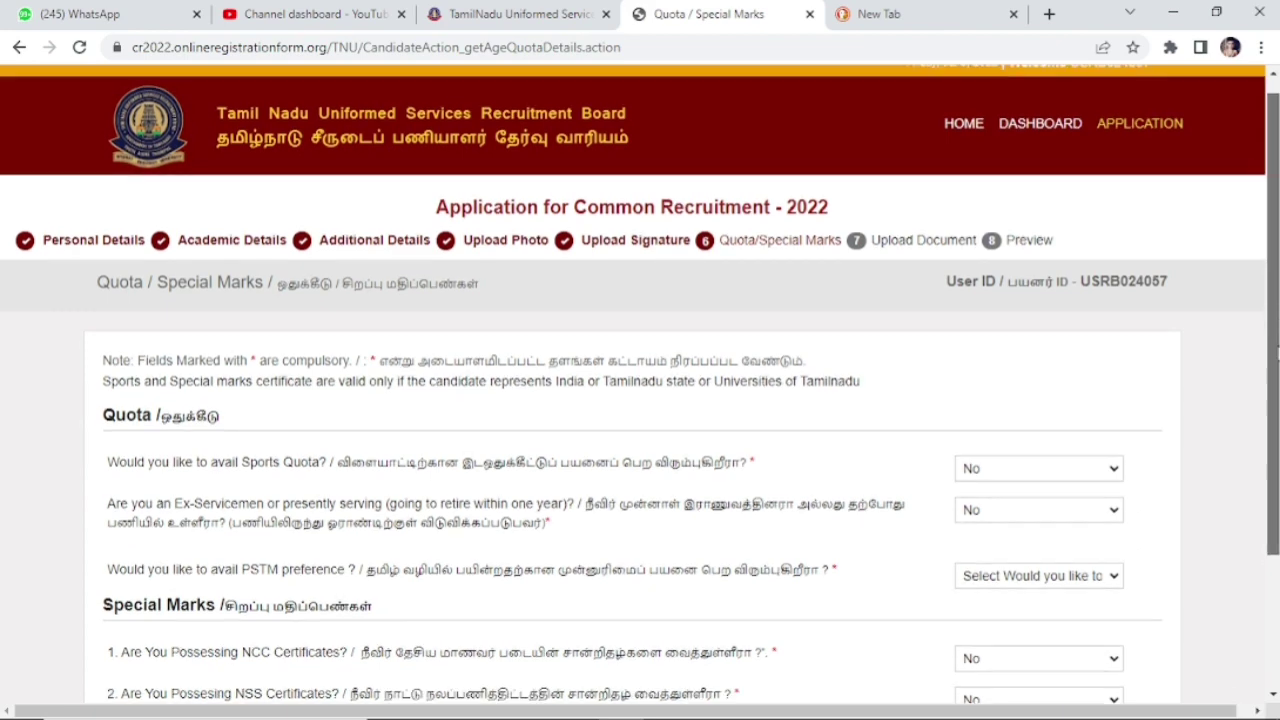
scroll(1276, 376, down, 2)
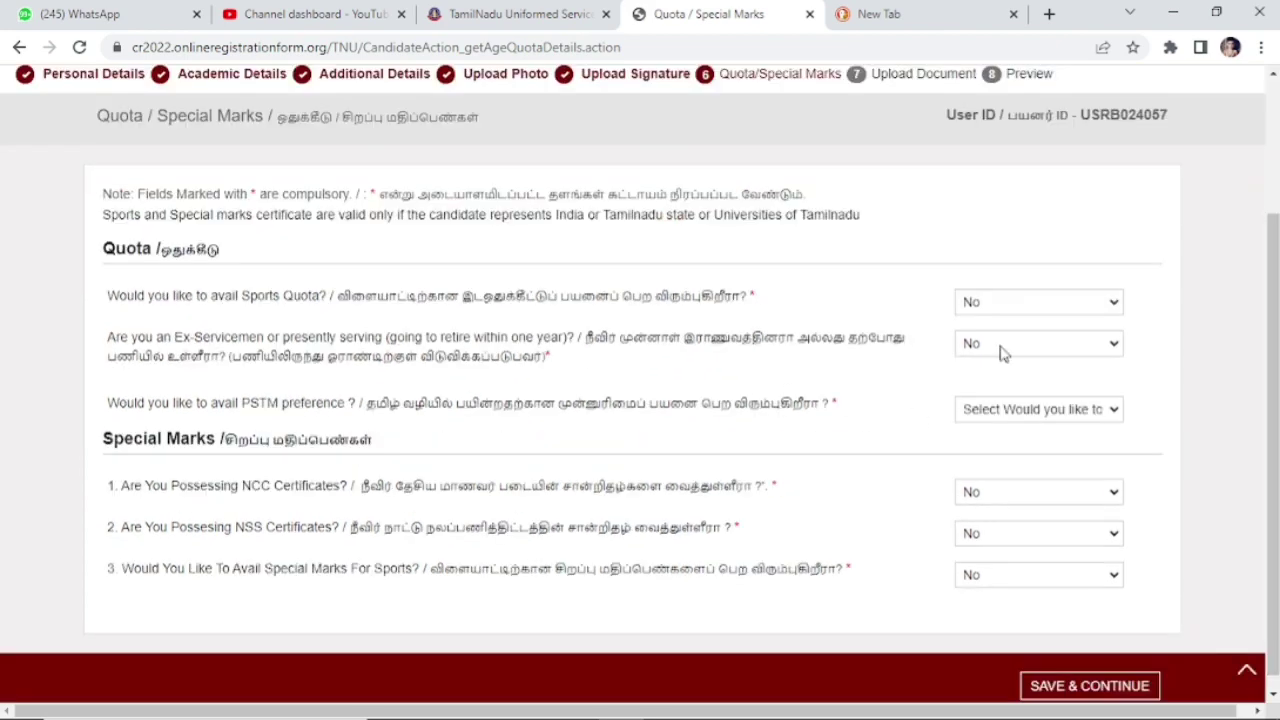
click(1043, 309)
click(1024, 343)
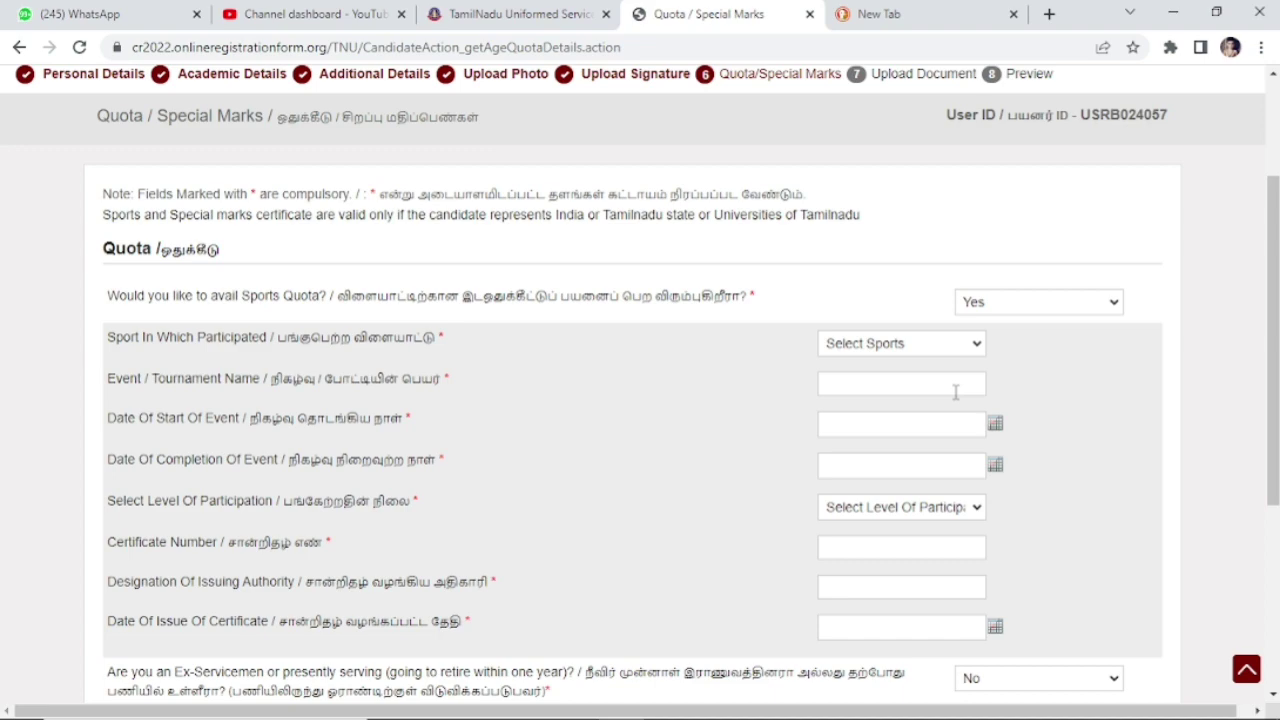
scroll(955, 383, down, 1)
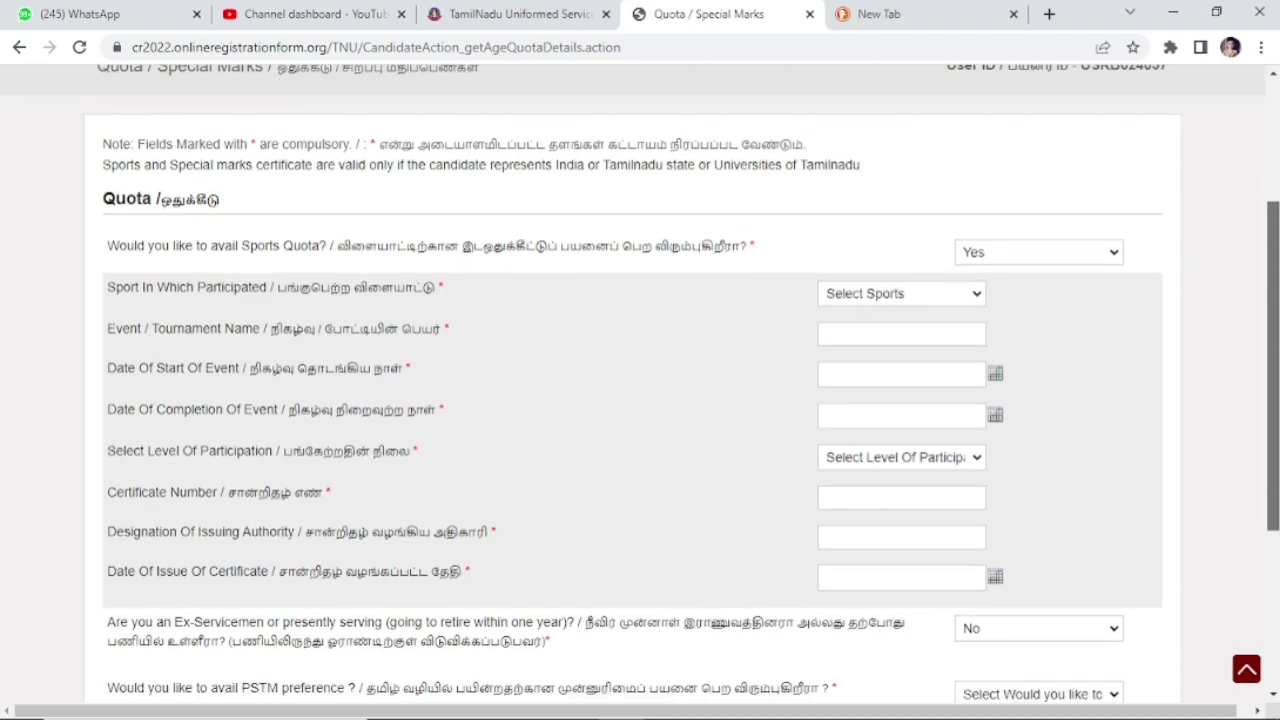
scroll(1276, 345, down, 1)
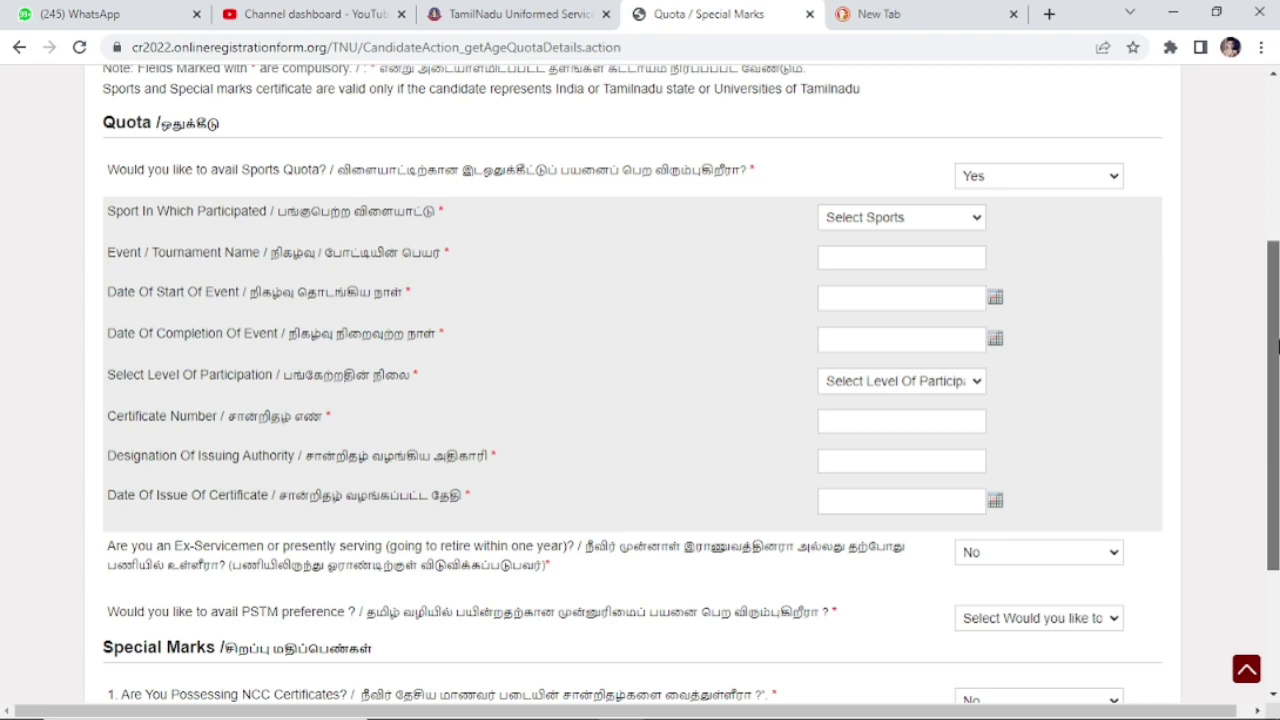
click(972, 388)
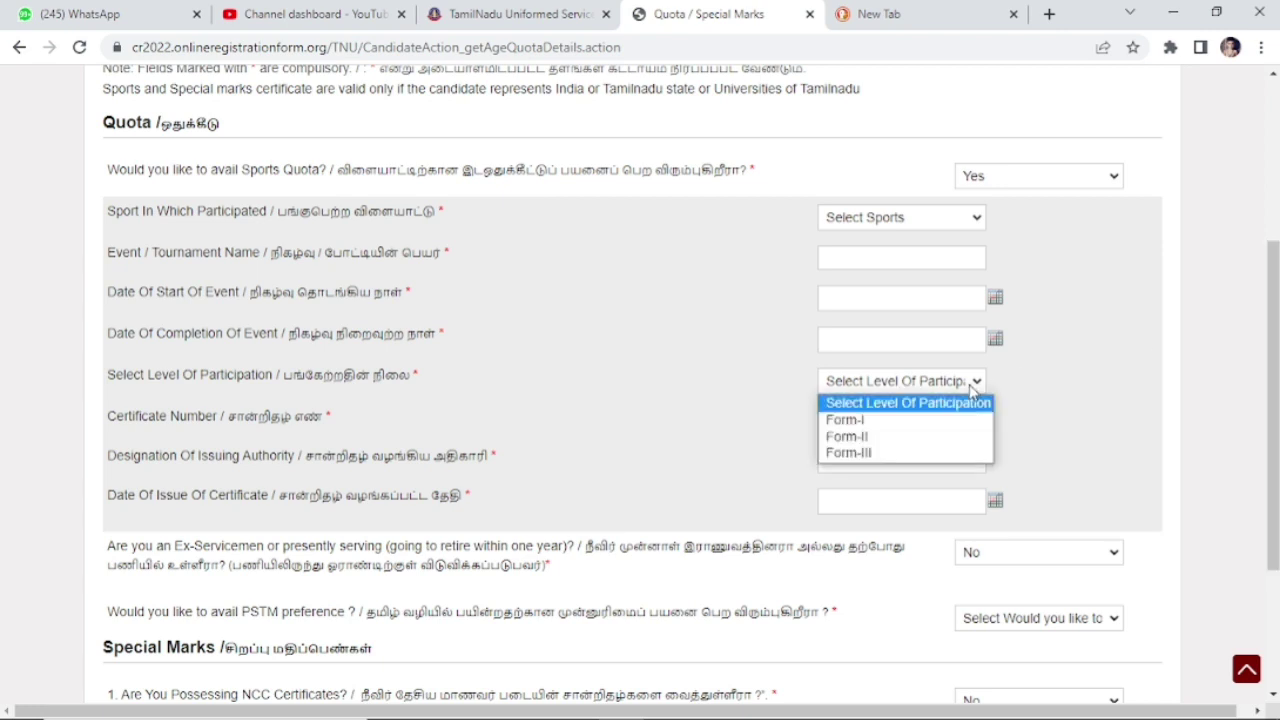
click(960, 342)
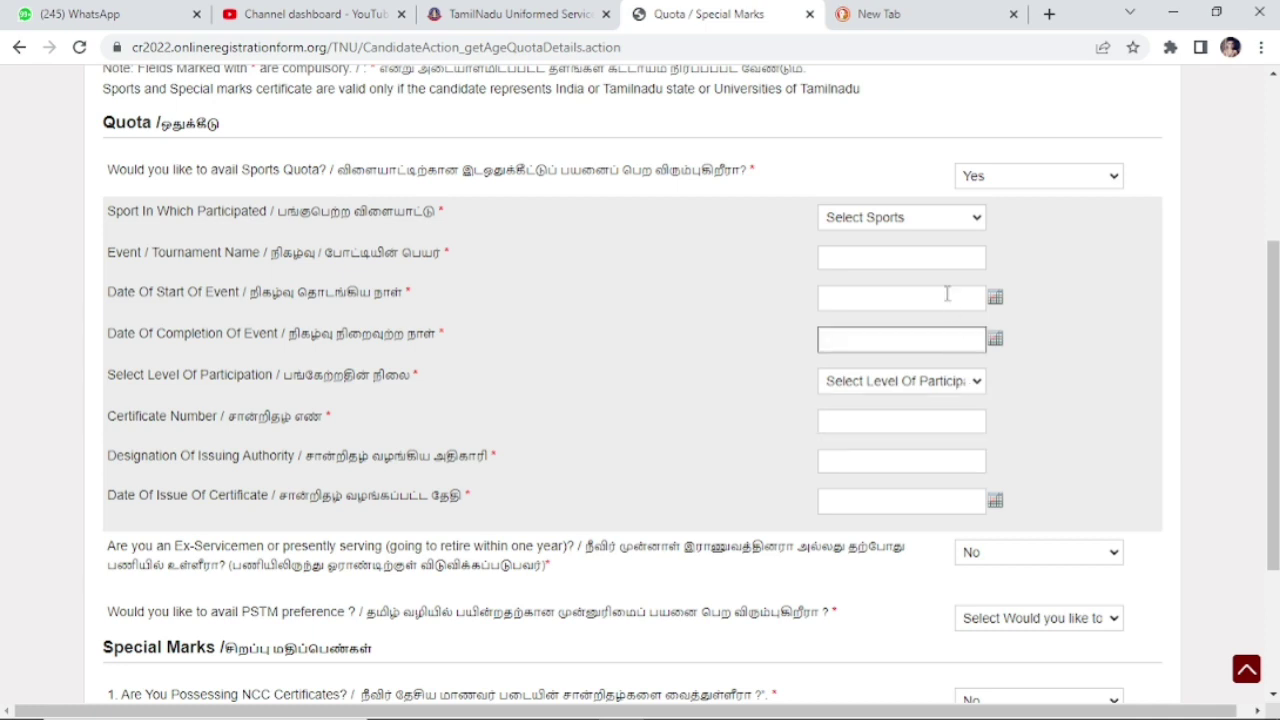
click(1005, 181)
click(986, 199)
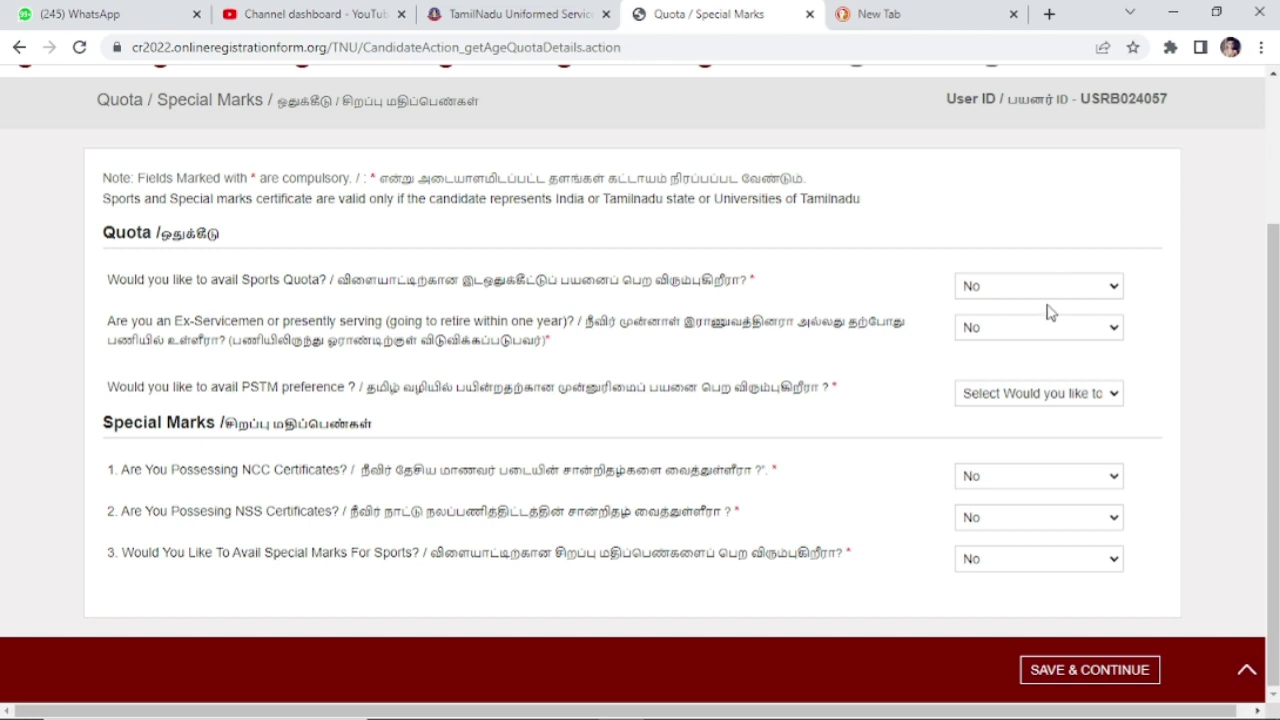
Step: Switch the Ex-Servicemen answer to Yes, then back to No
click(971, 330)
click(975, 365)
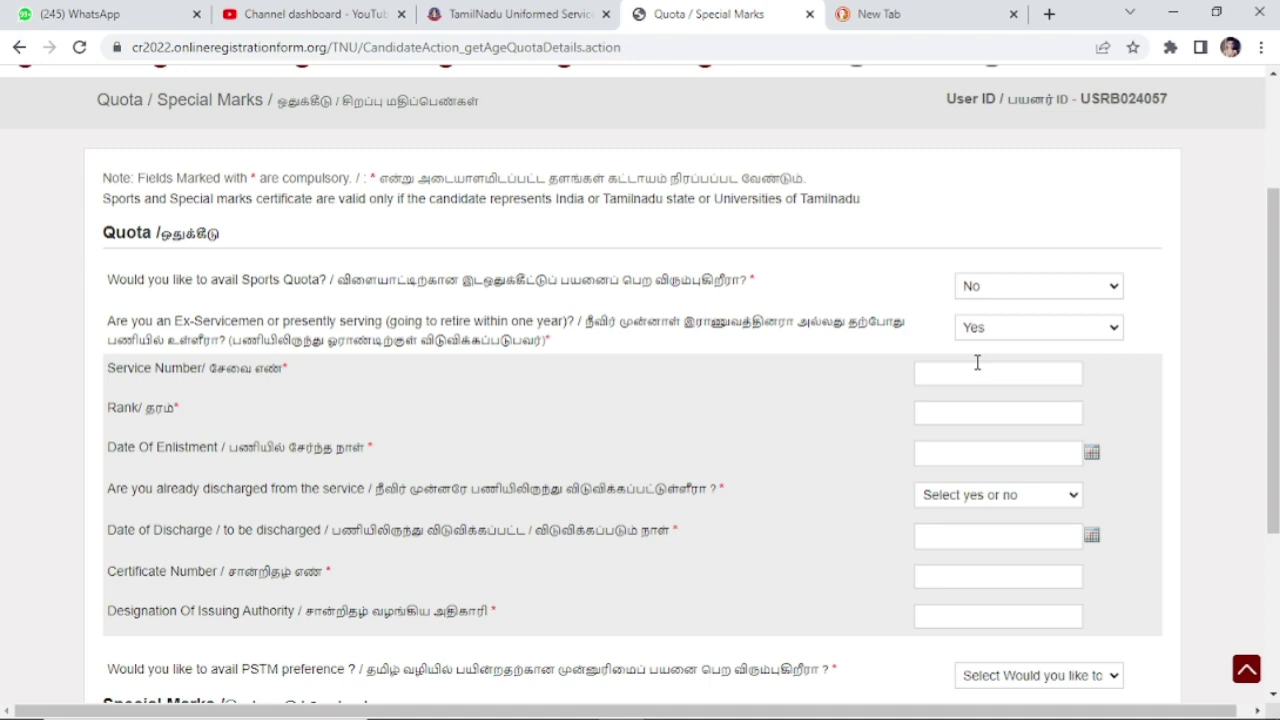
click(1035, 334)
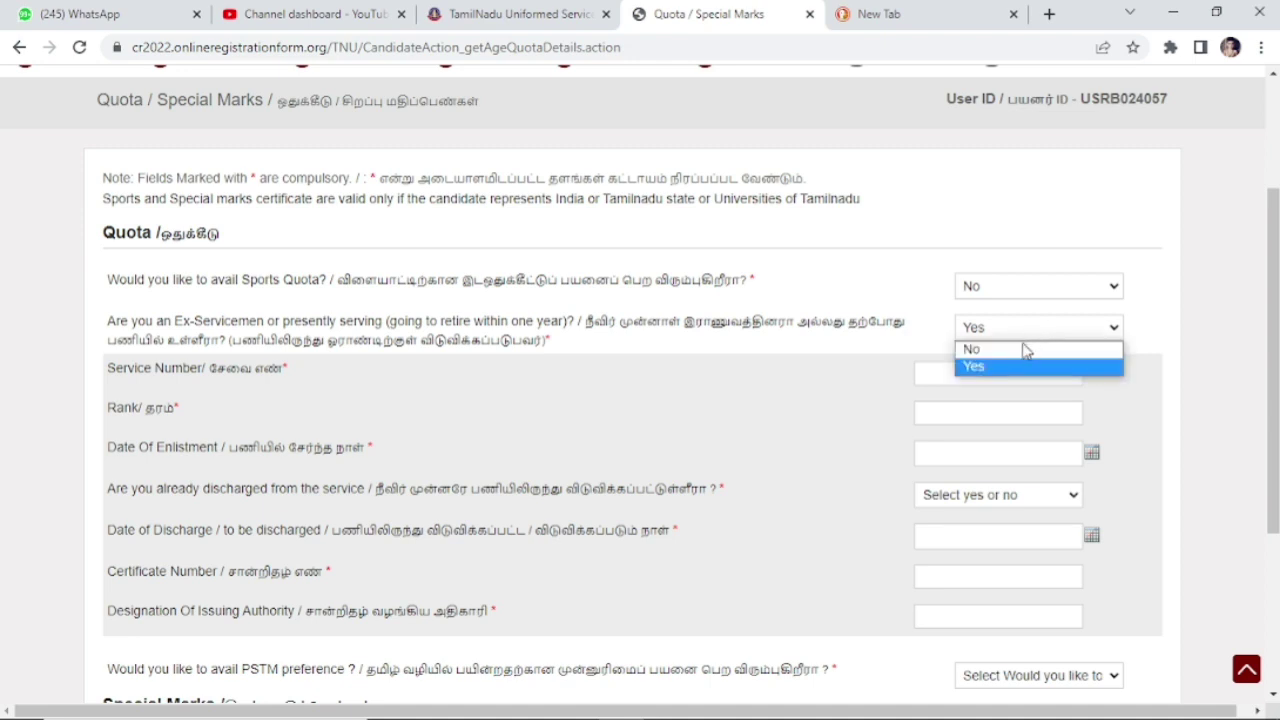
click(1023, 347)
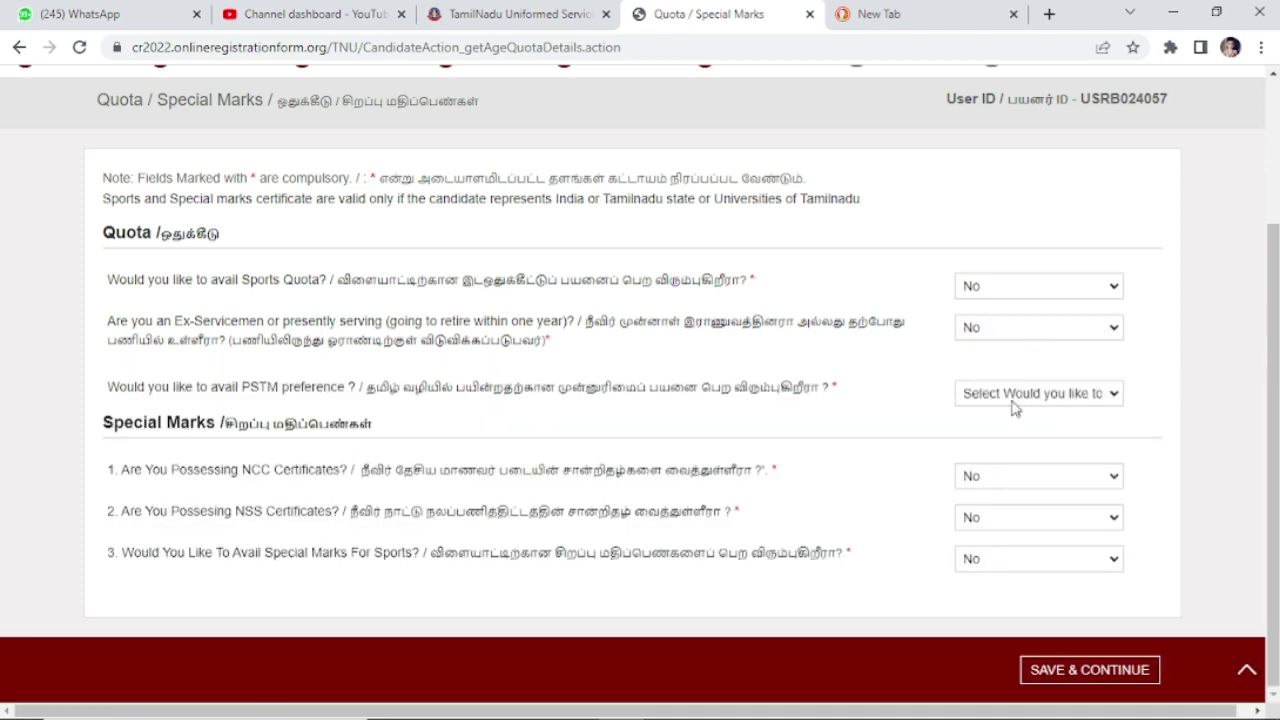
Step: Set PSTM preference to Yes, Tamil medium through 10th to Yes, and PSTM certificates to 2
click(1010, 396)
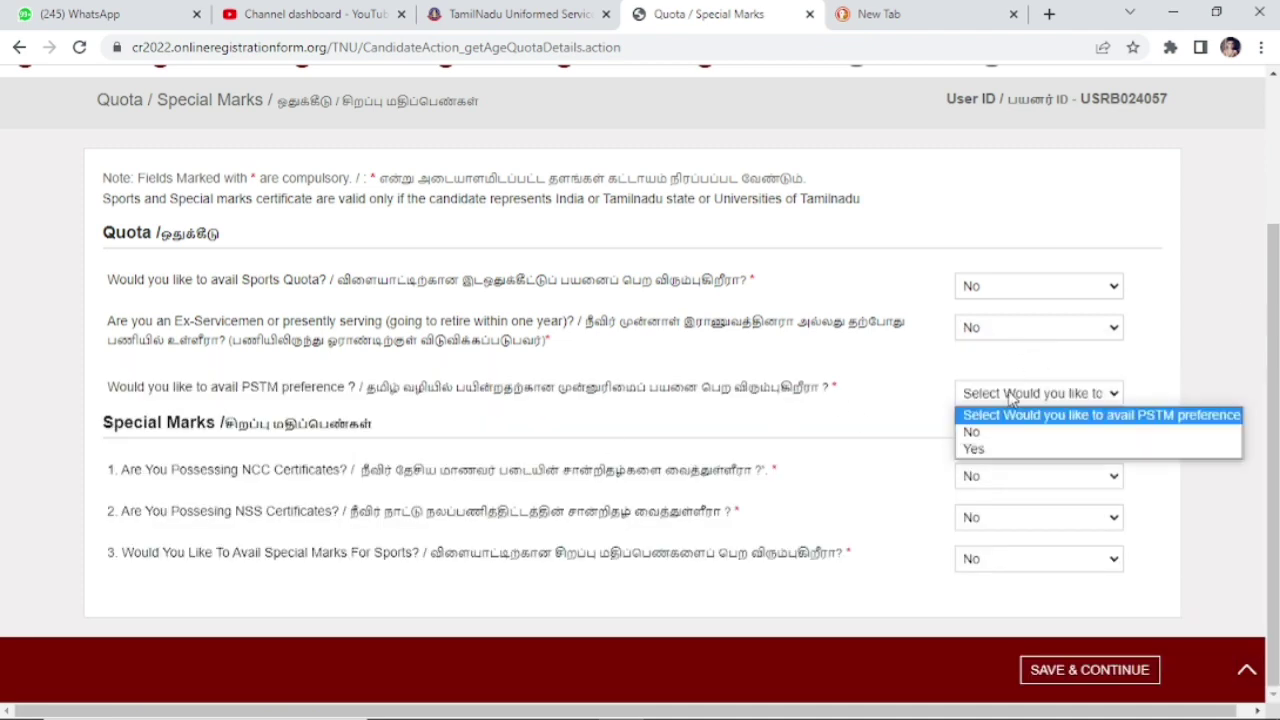
click(988, 452)
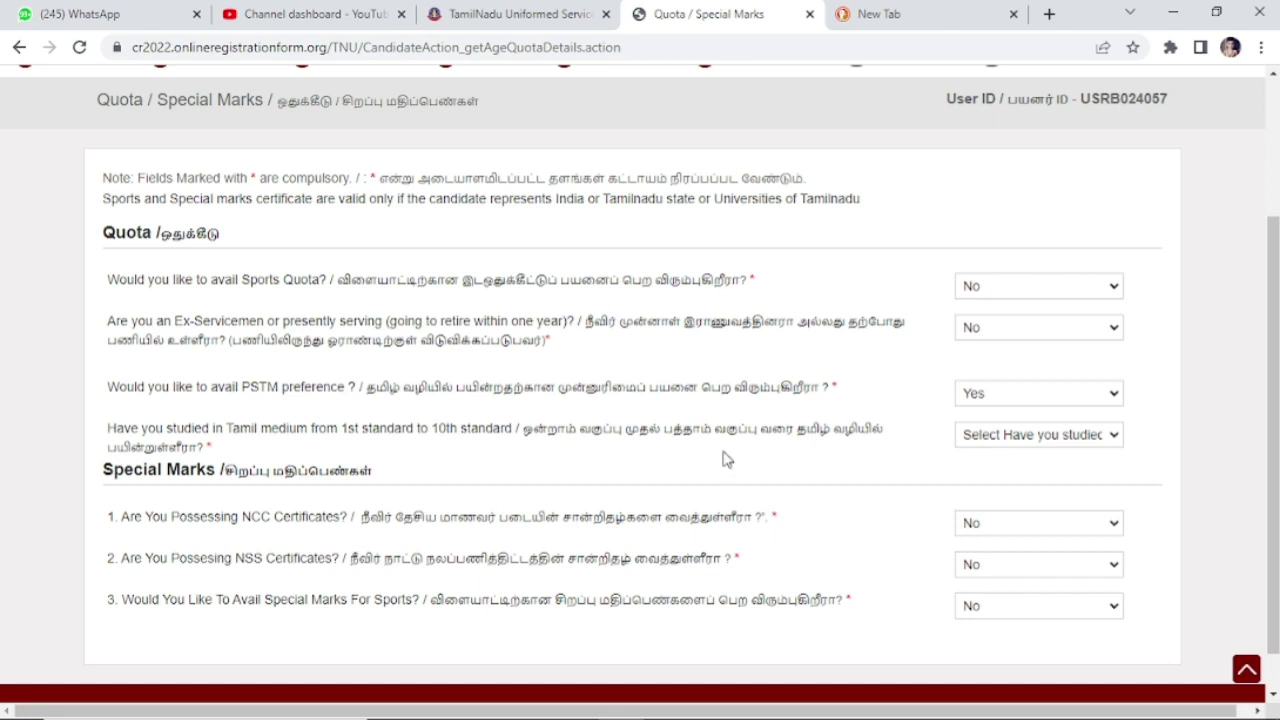
click(1035, 438)
click(982, 491)
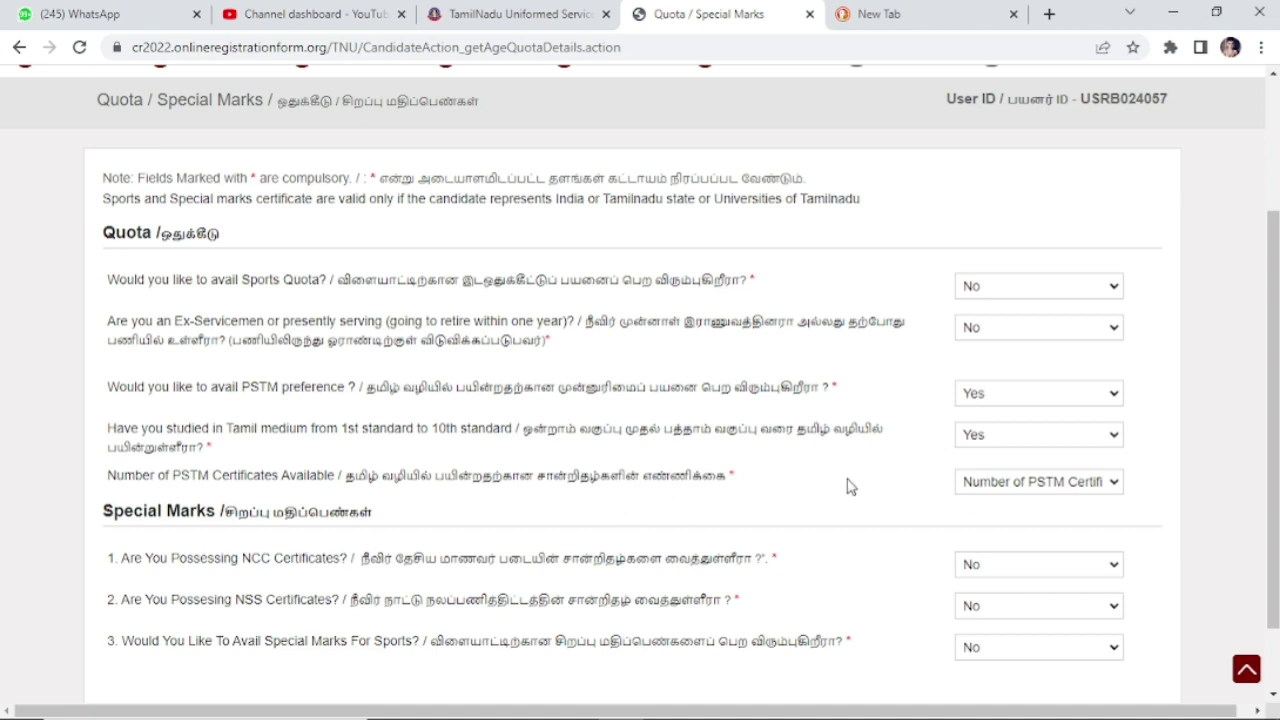
click(986, 486)
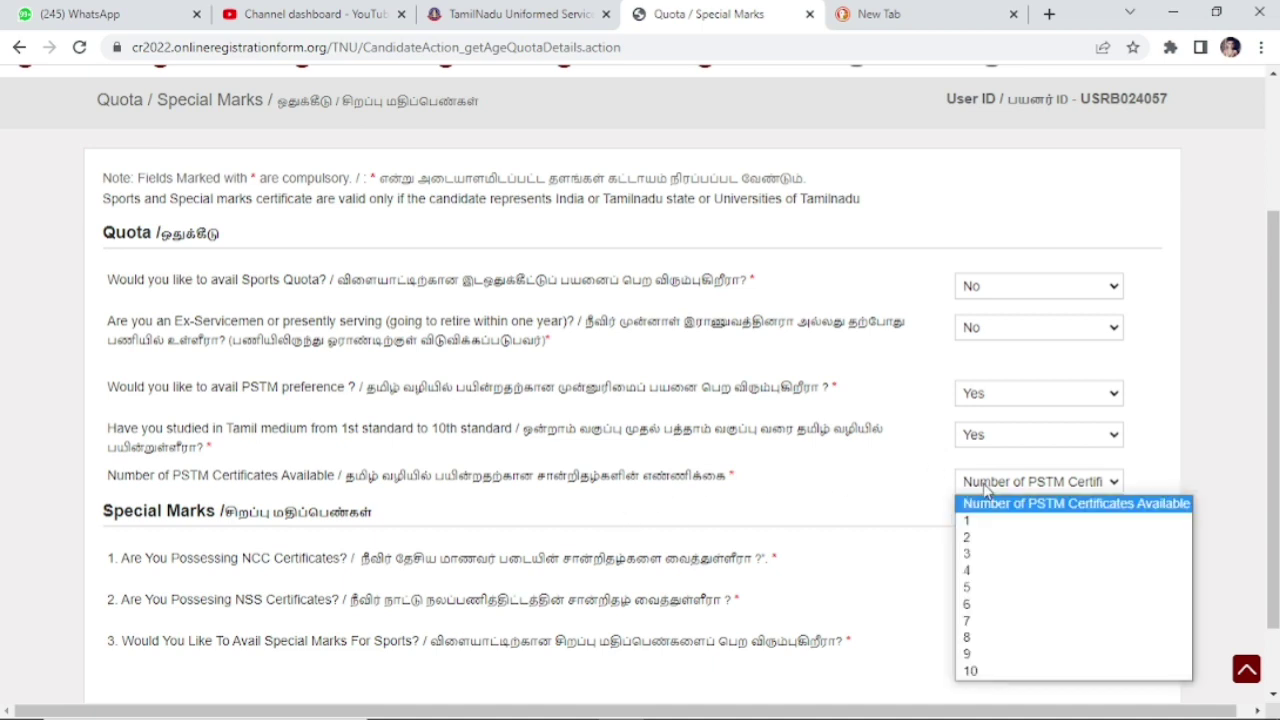
click(980, 538)
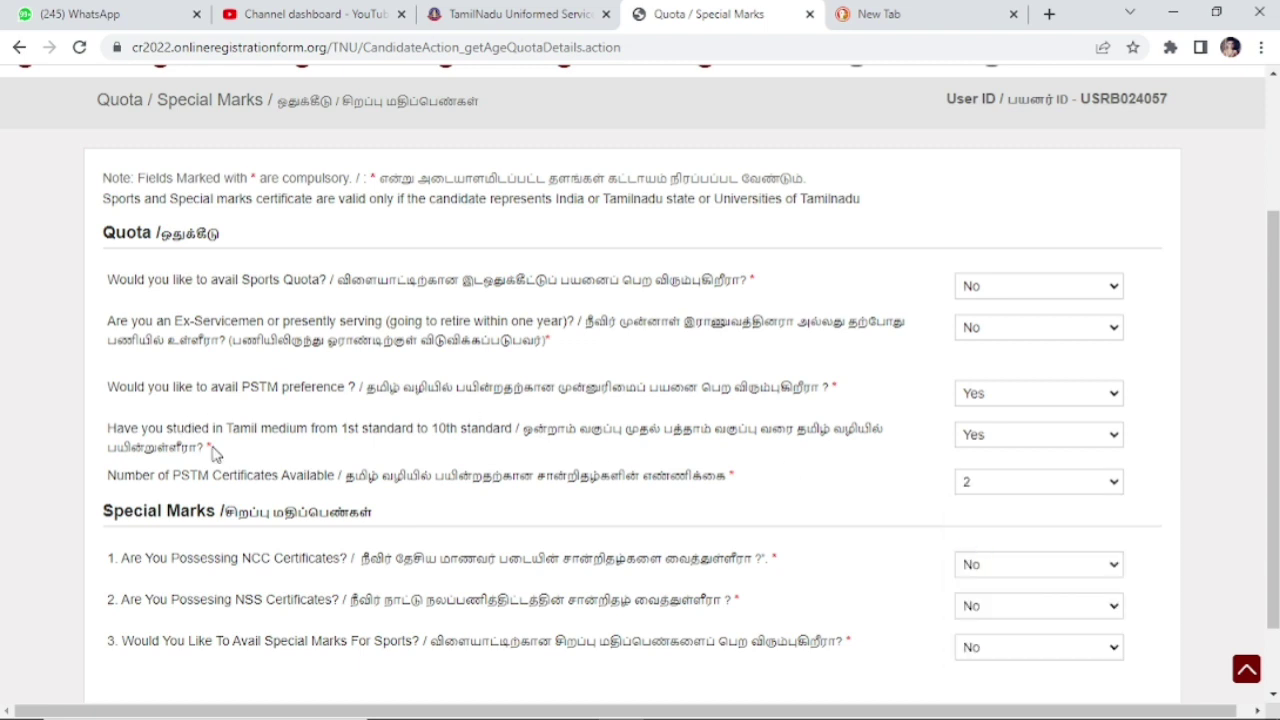
Step: Change PSTM certificates to 1, reselect Tamil medium Yes, and dismiss the not-eligible alert
click(1064, 487)
click(972, 522)
click(1030, 442)
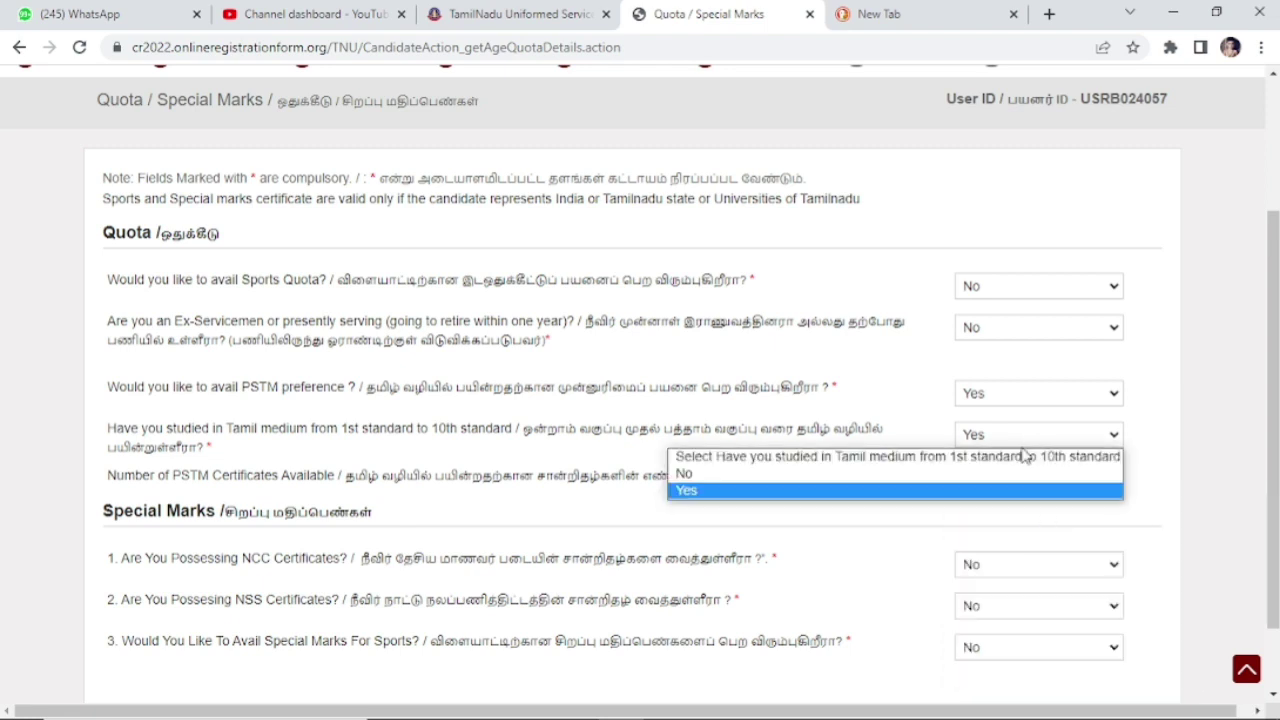
click(1012, 474)
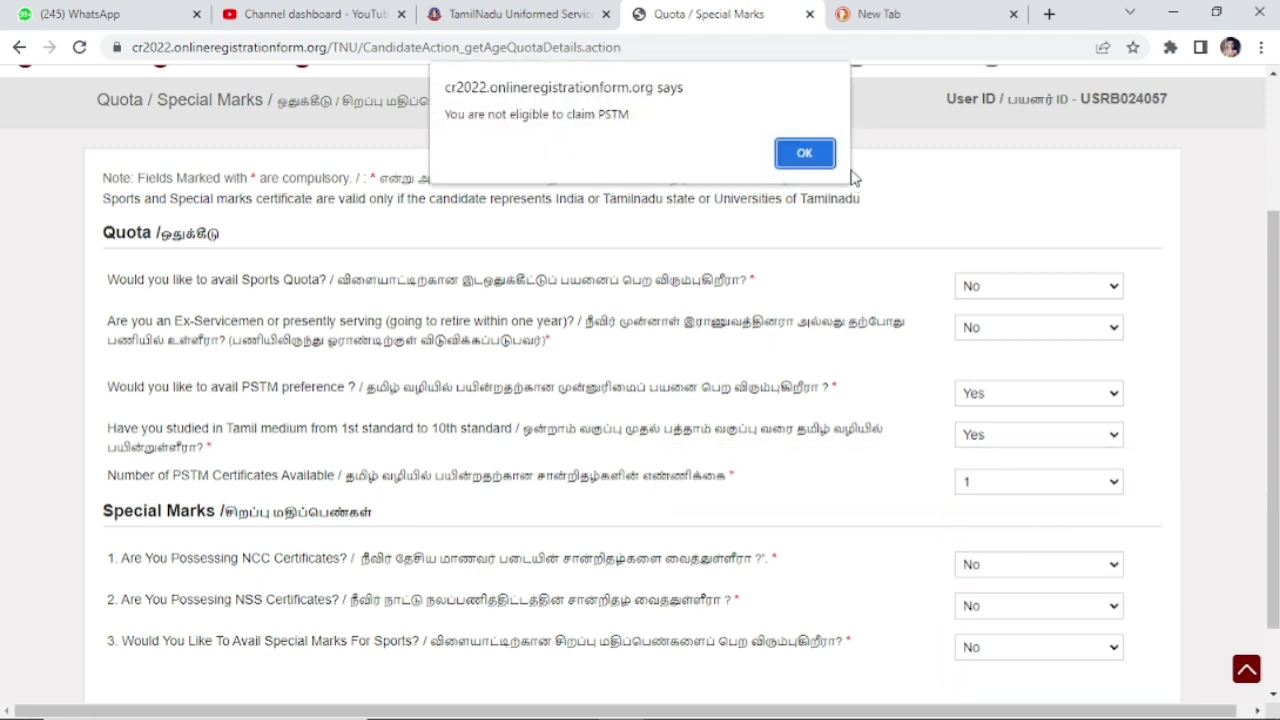
click(824, 156)
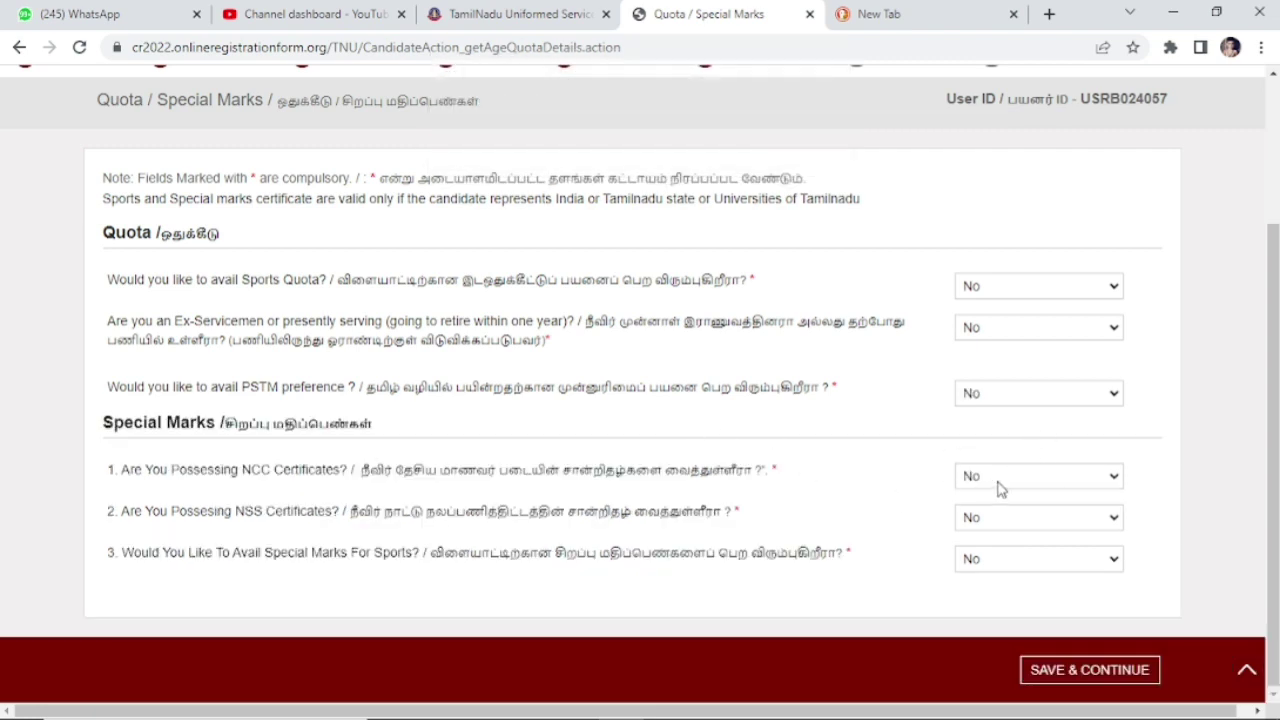
Step: Keep NCC certificates at No, reset PSTM preference to No, and save the quota details
click(1000, 478)
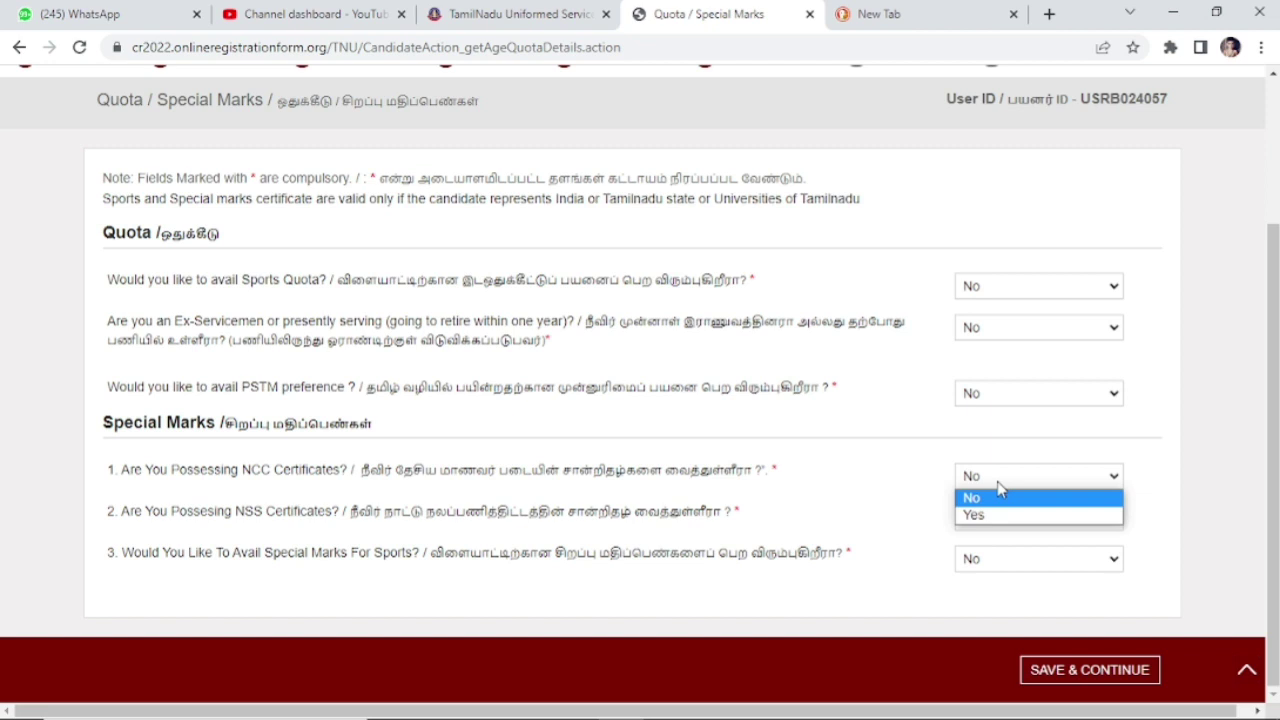
click(997, 500)
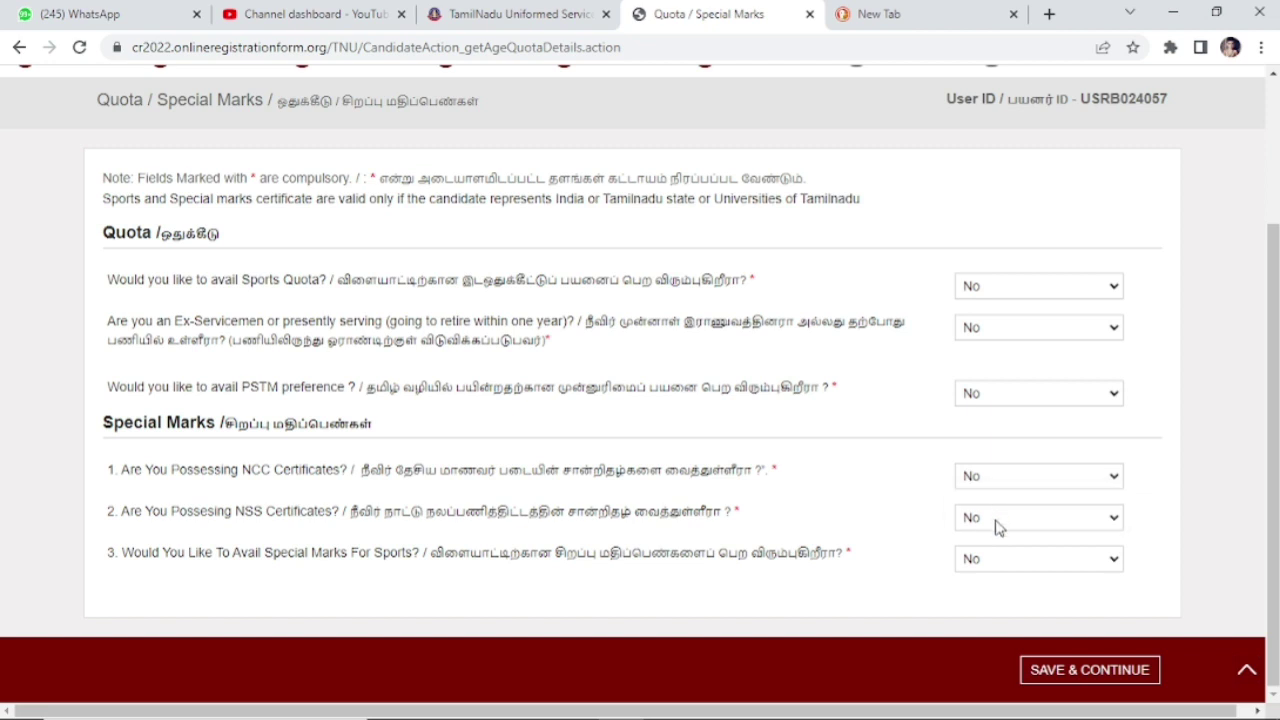
click(1089, 670)
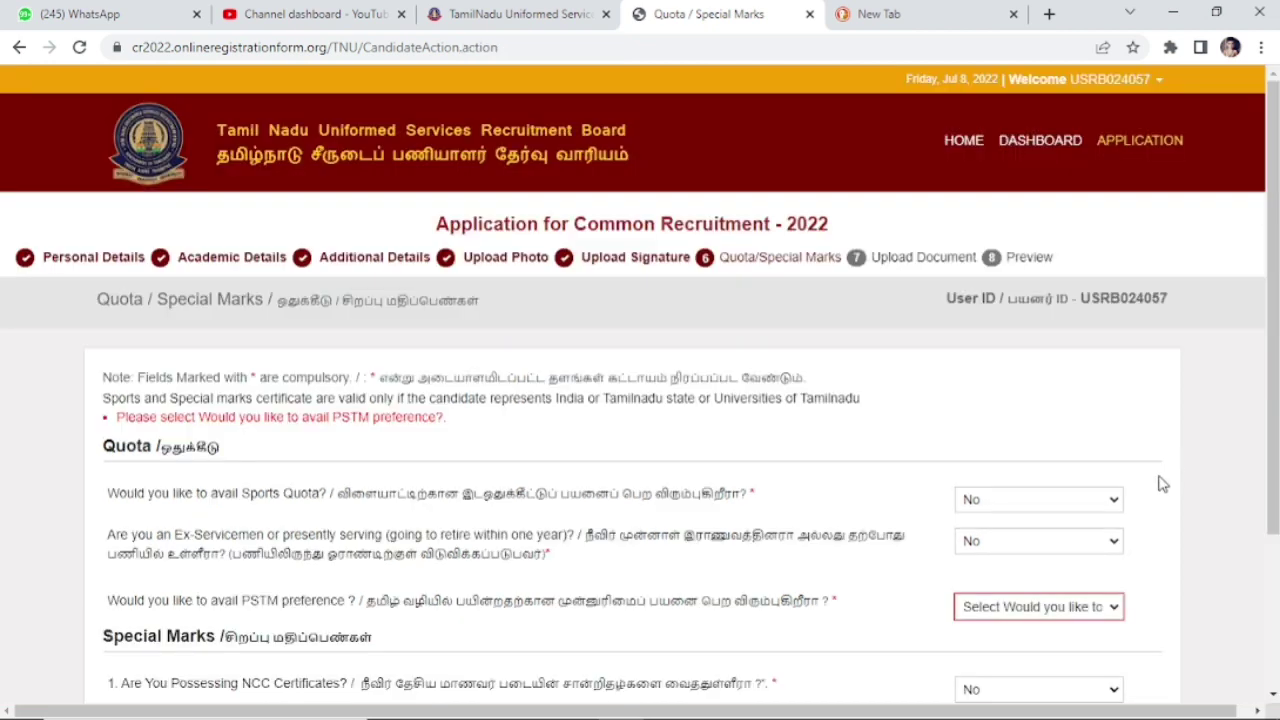
click(1076, 614)
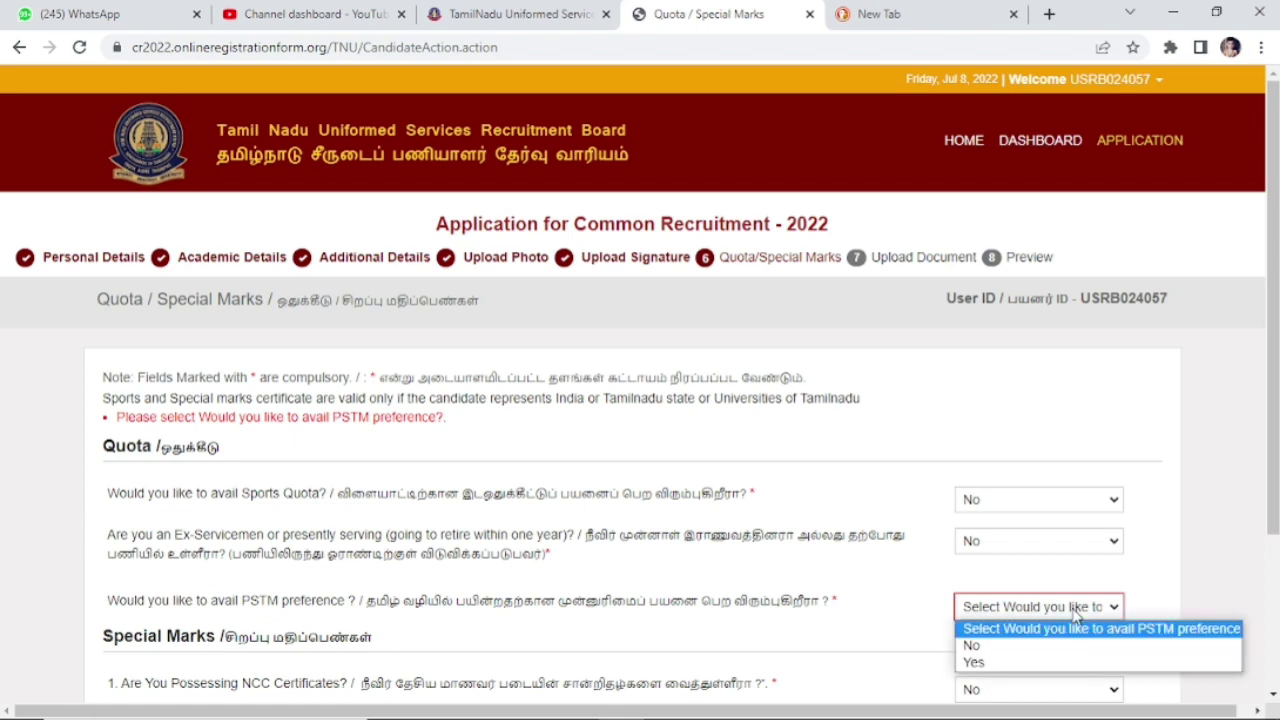
click(1046, 646)
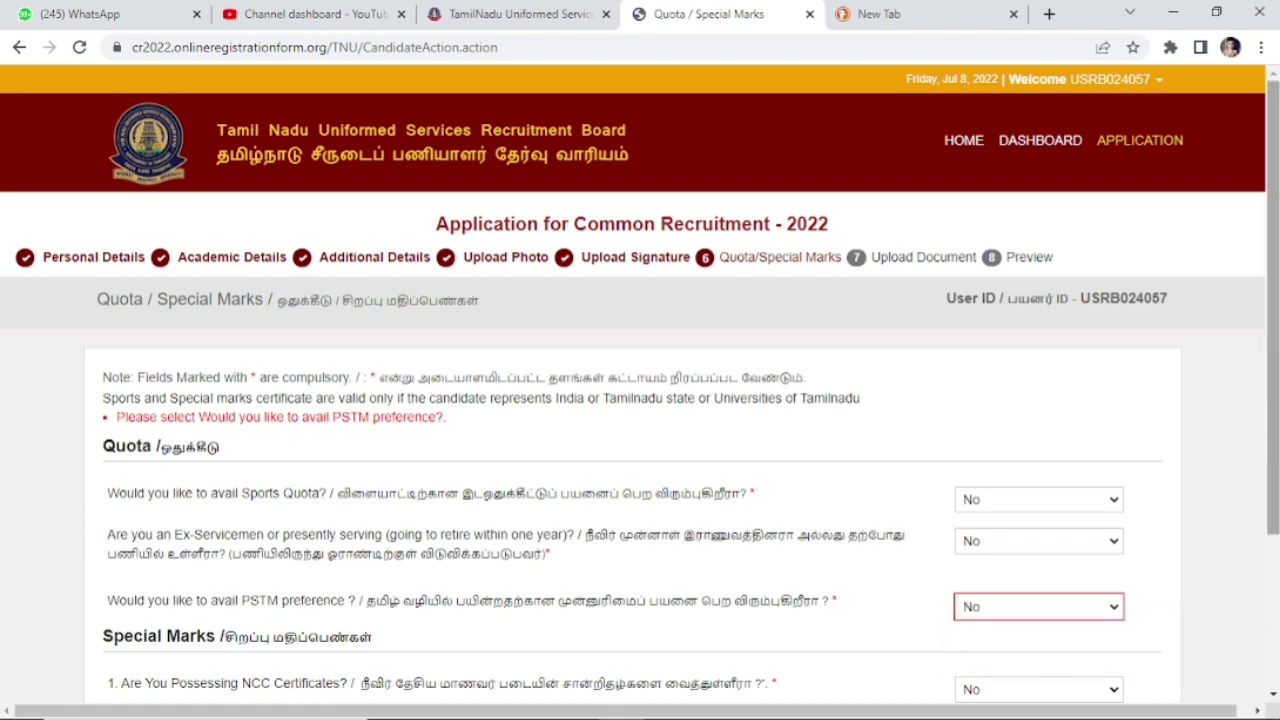
scroll(1066, 629, down, 2)
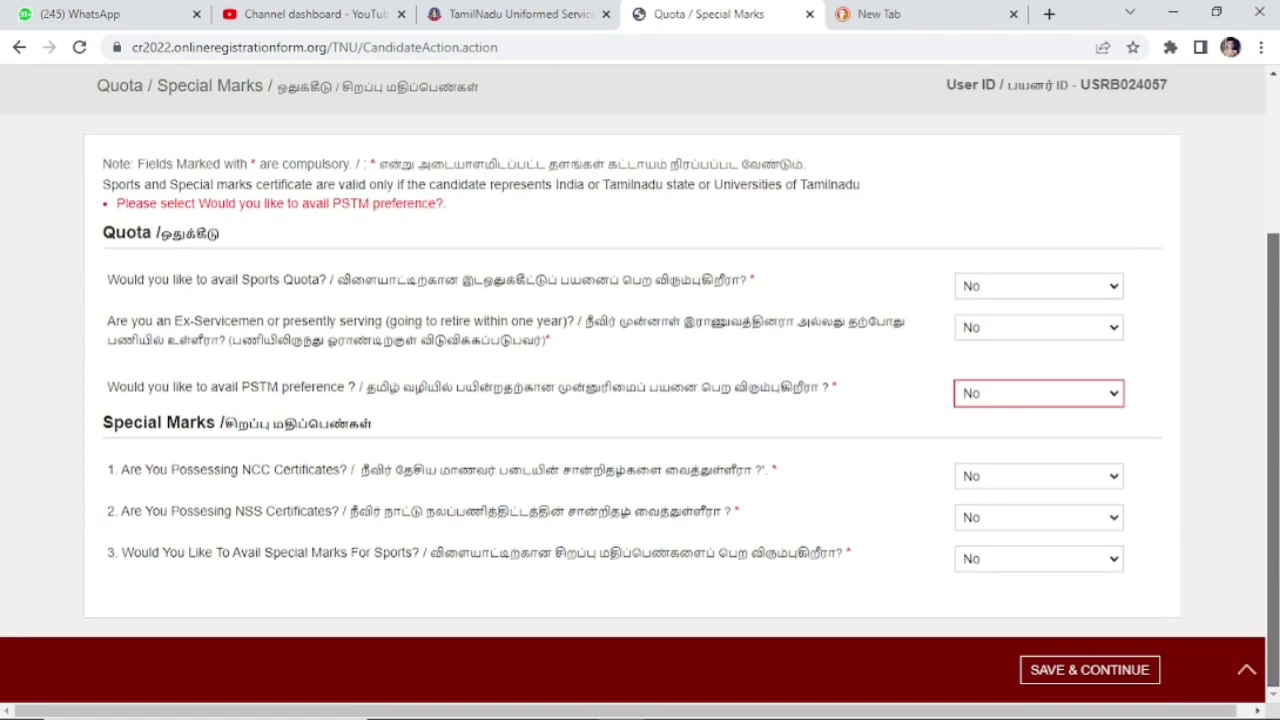
click(1090, 676)
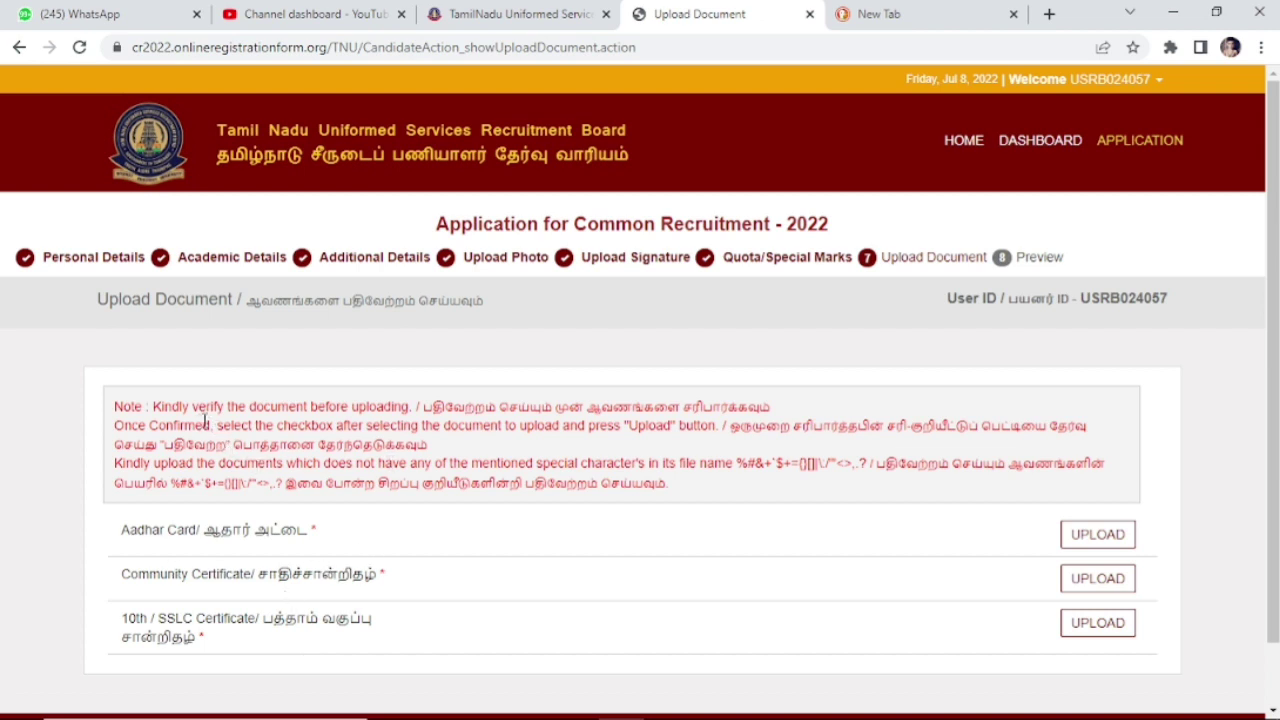
Step: Upload the Aadhar Card file with its confirmation box ticked, then continue to the Preview
drag(214, 424, 690, 453)
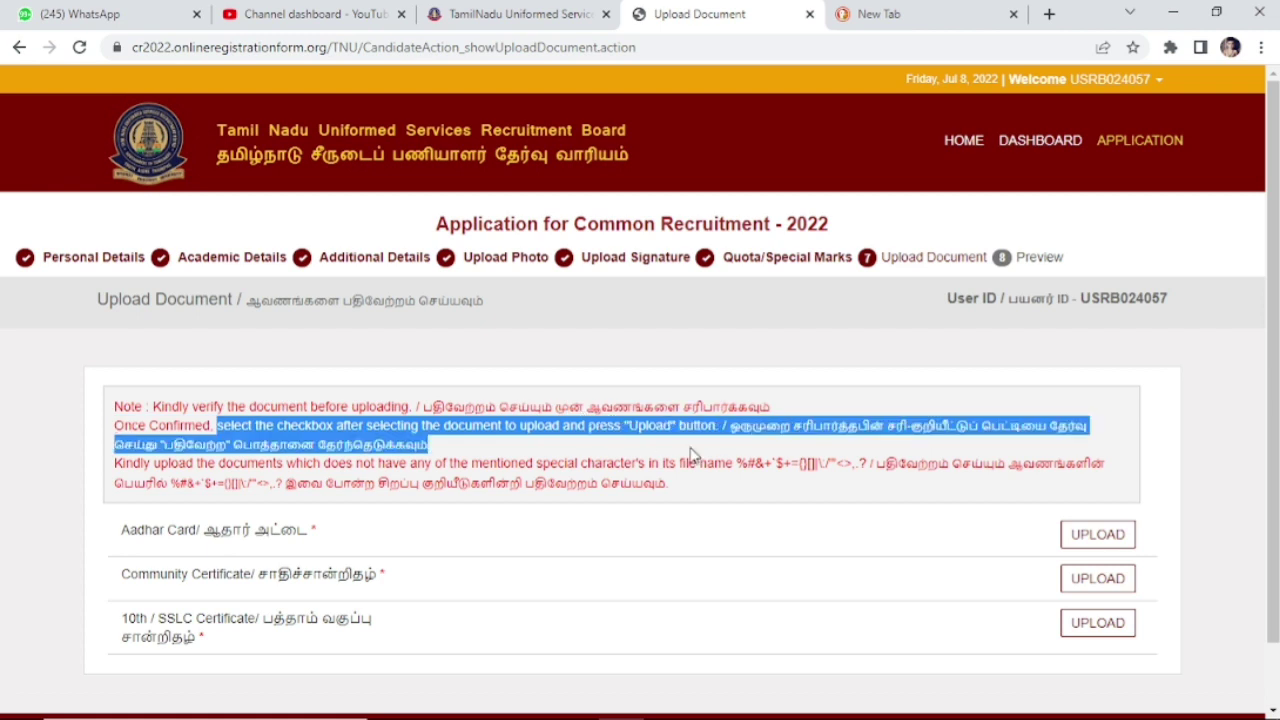
click(6, 578)
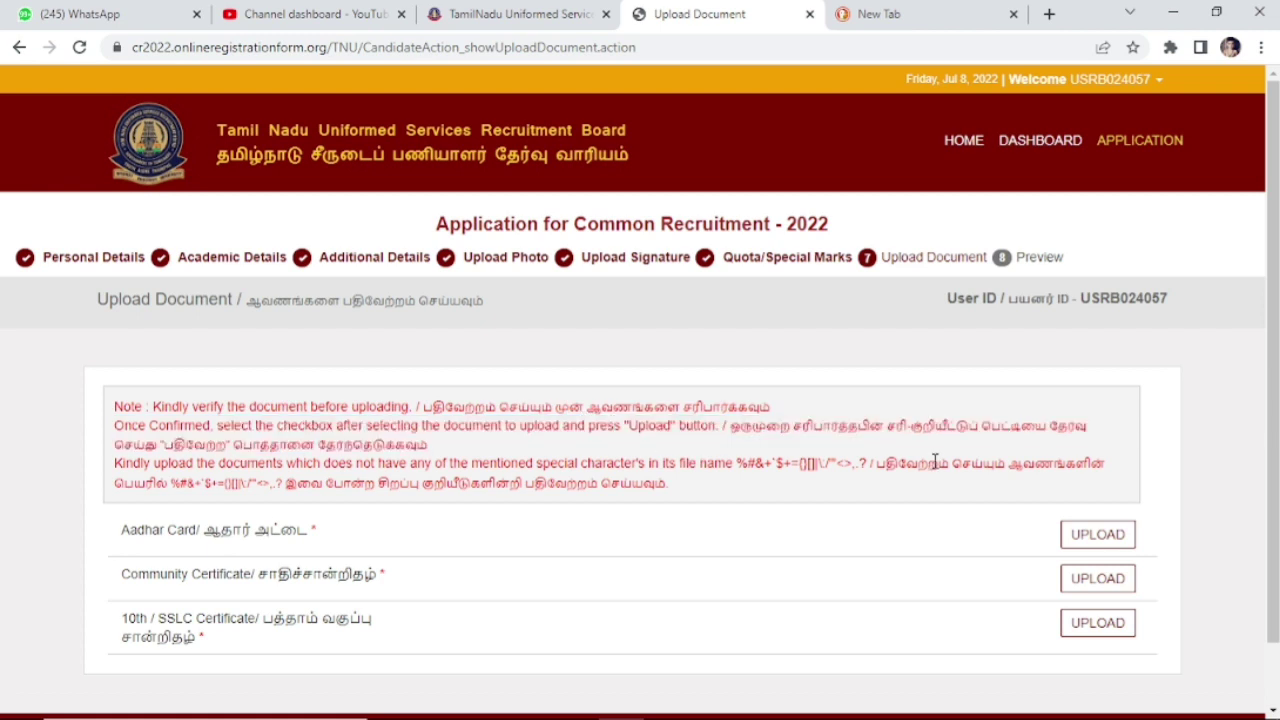
scroll(1210, 538, down, 1)
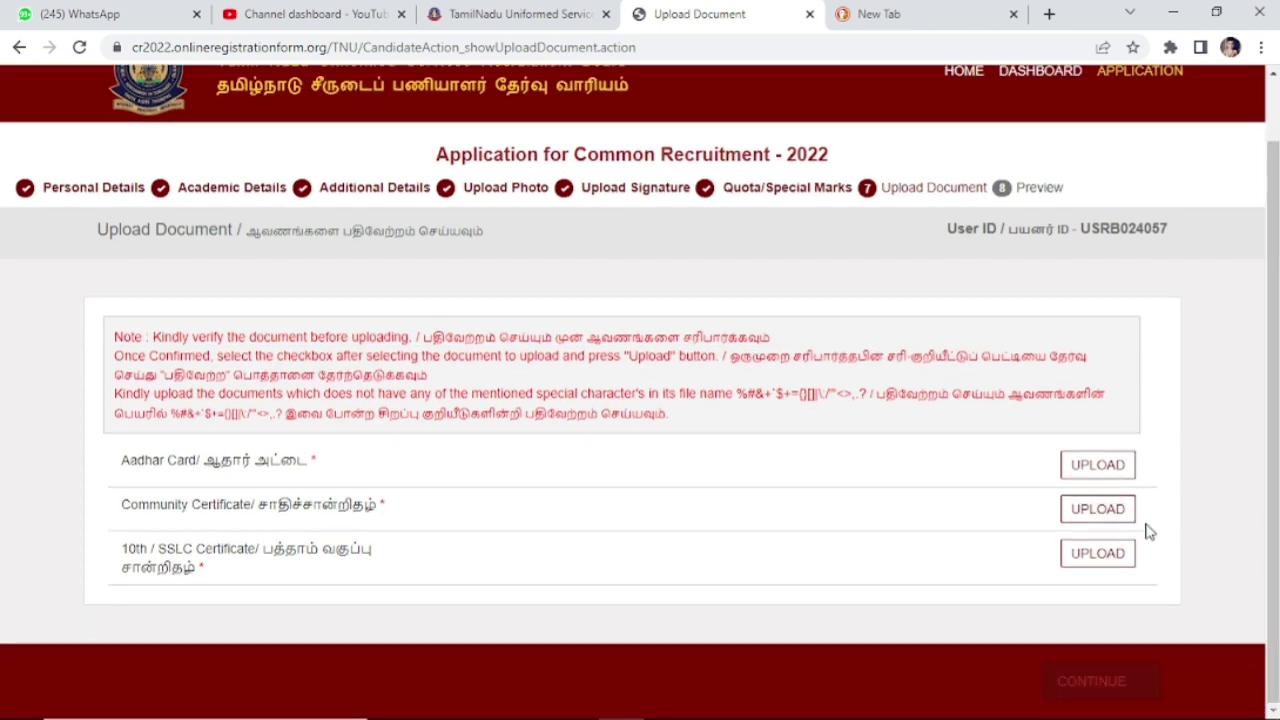
click(1098, 465)
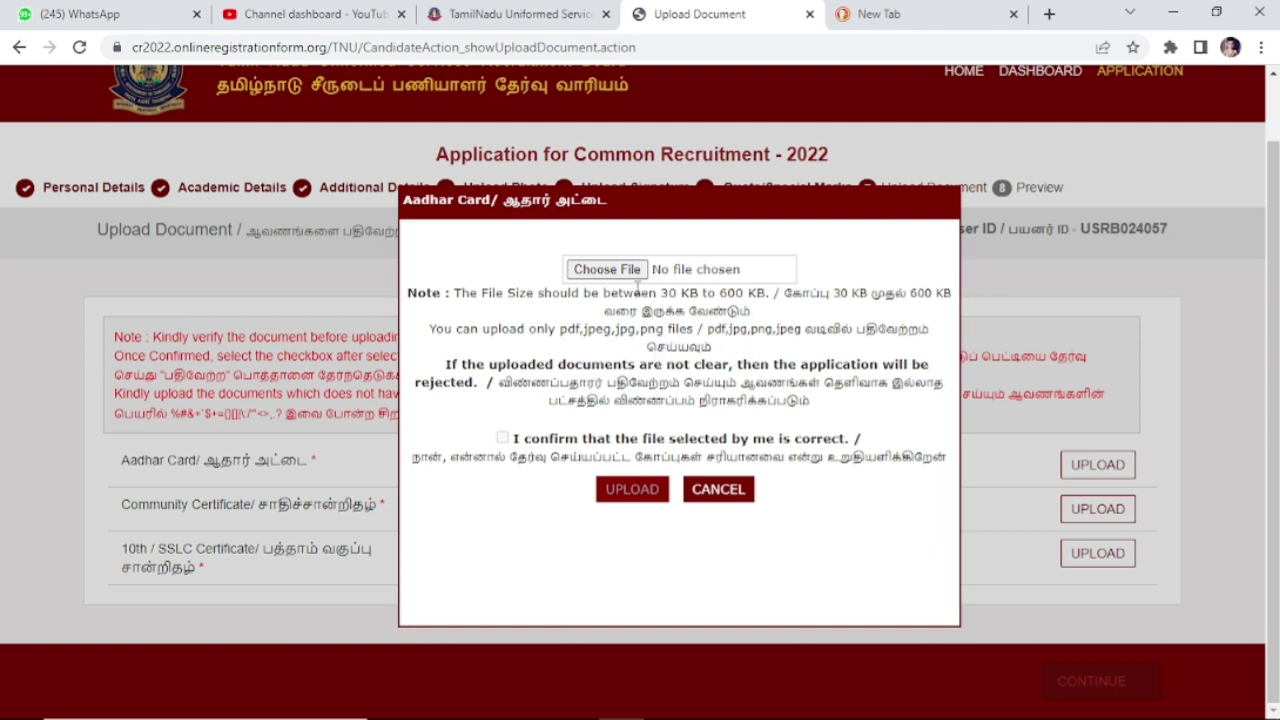
click(630, 272)
click(502, 437)
click(620, 490)
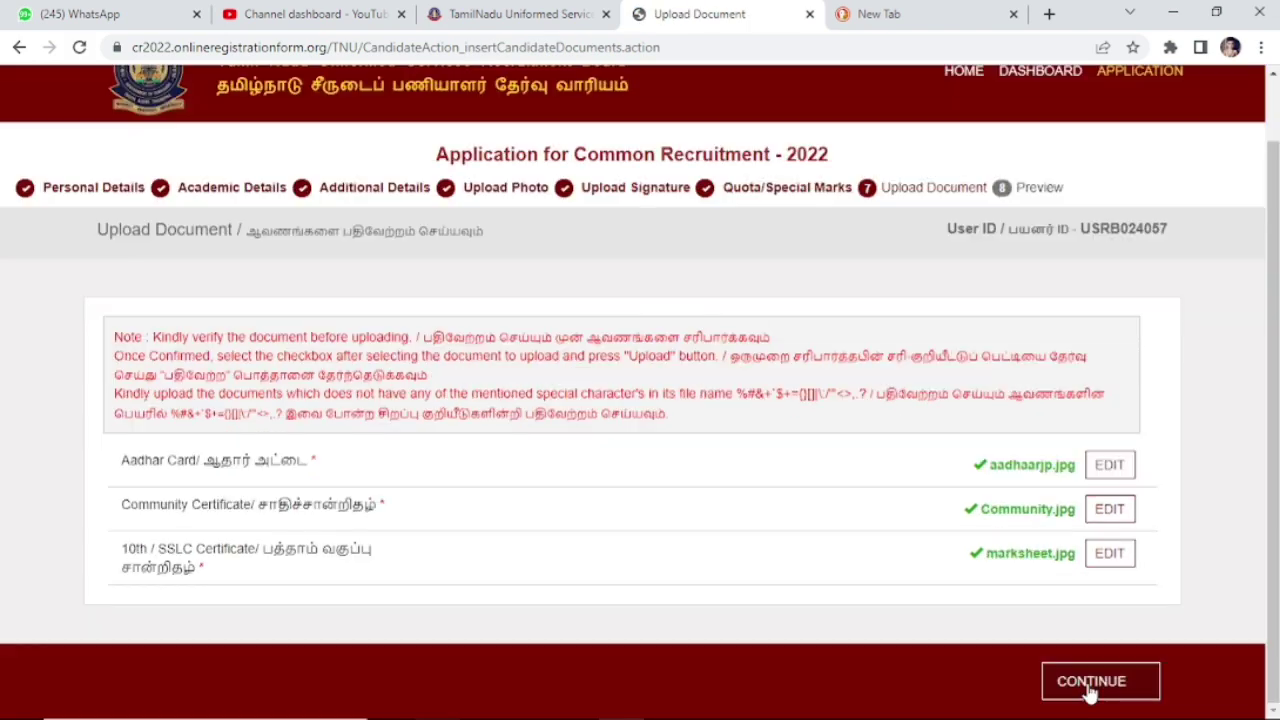
click(1090, 688)
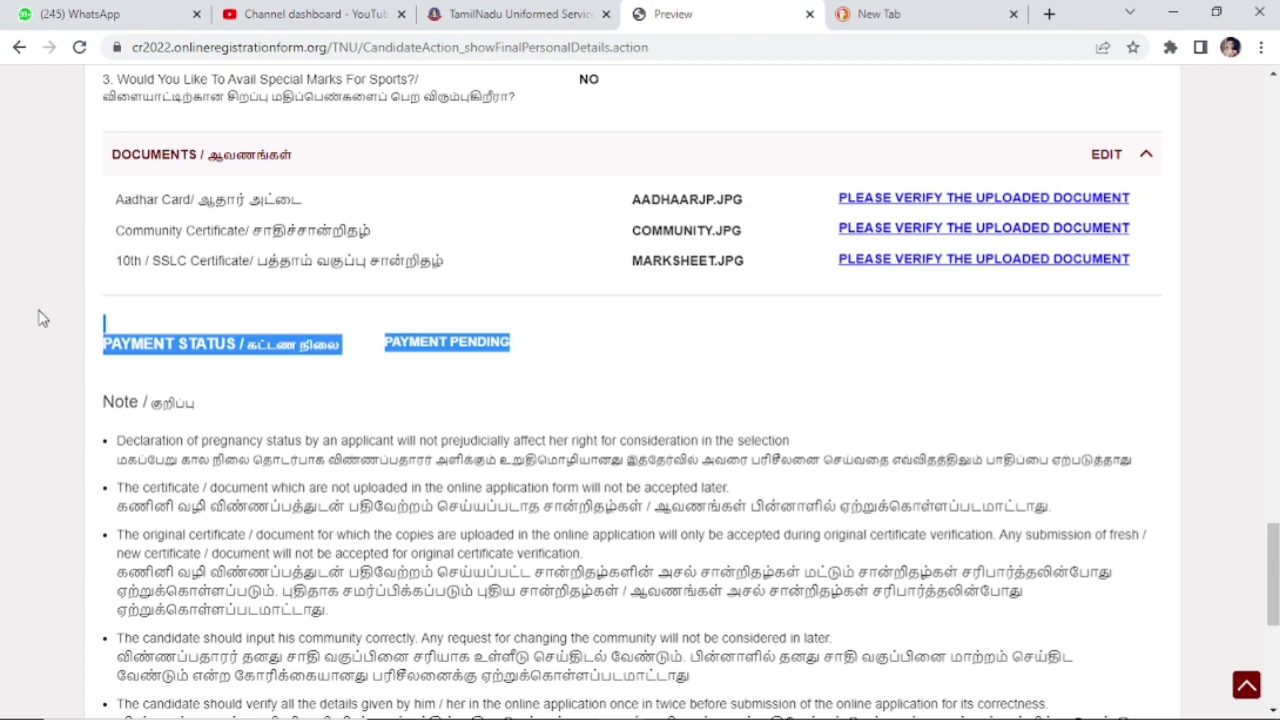
Step: Verify the uploaded Aadhar document by ticking the confirmation checkbox and saving
click(45, 318)
scroll(1012, 380, up, 2)
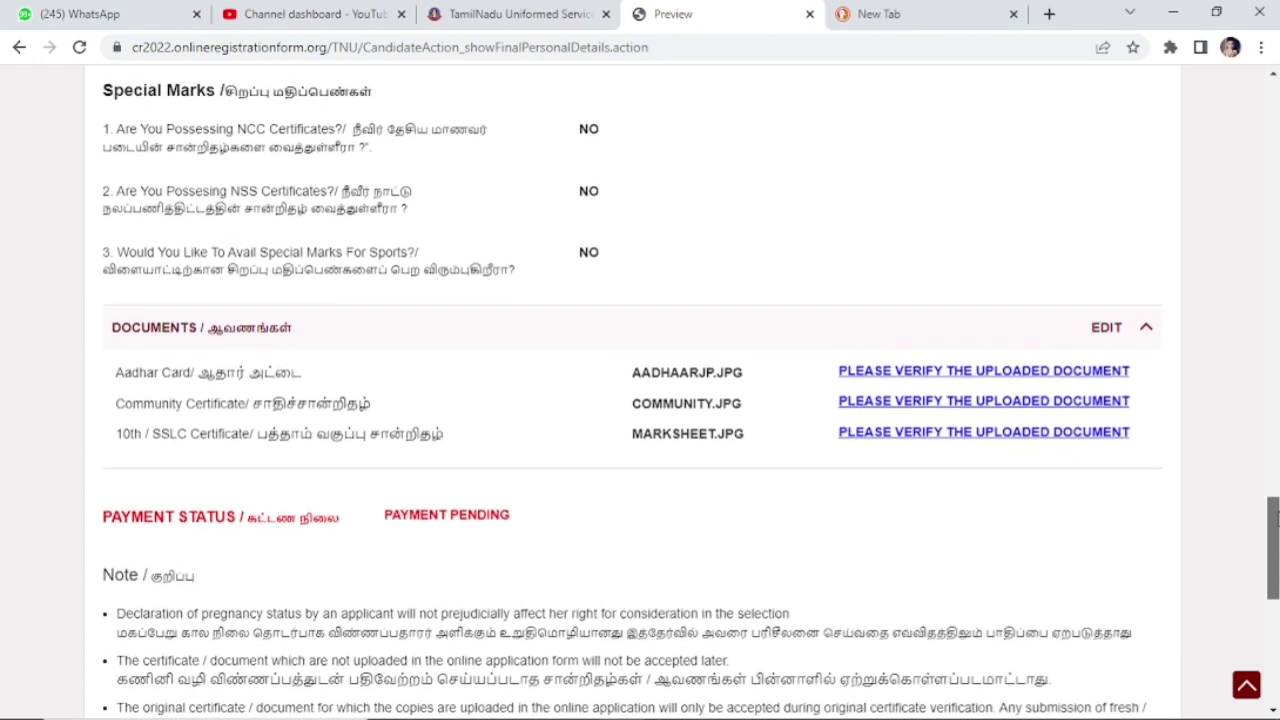
click(1012, 378)
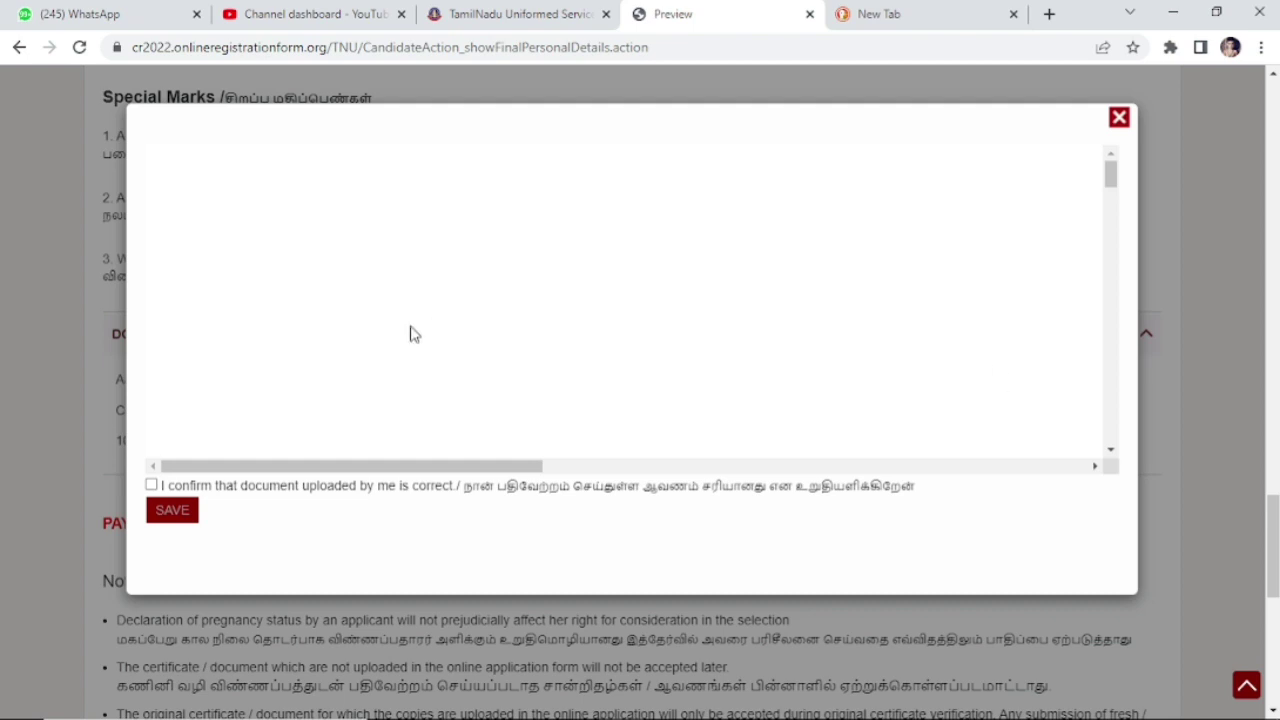
click(1119, 118)
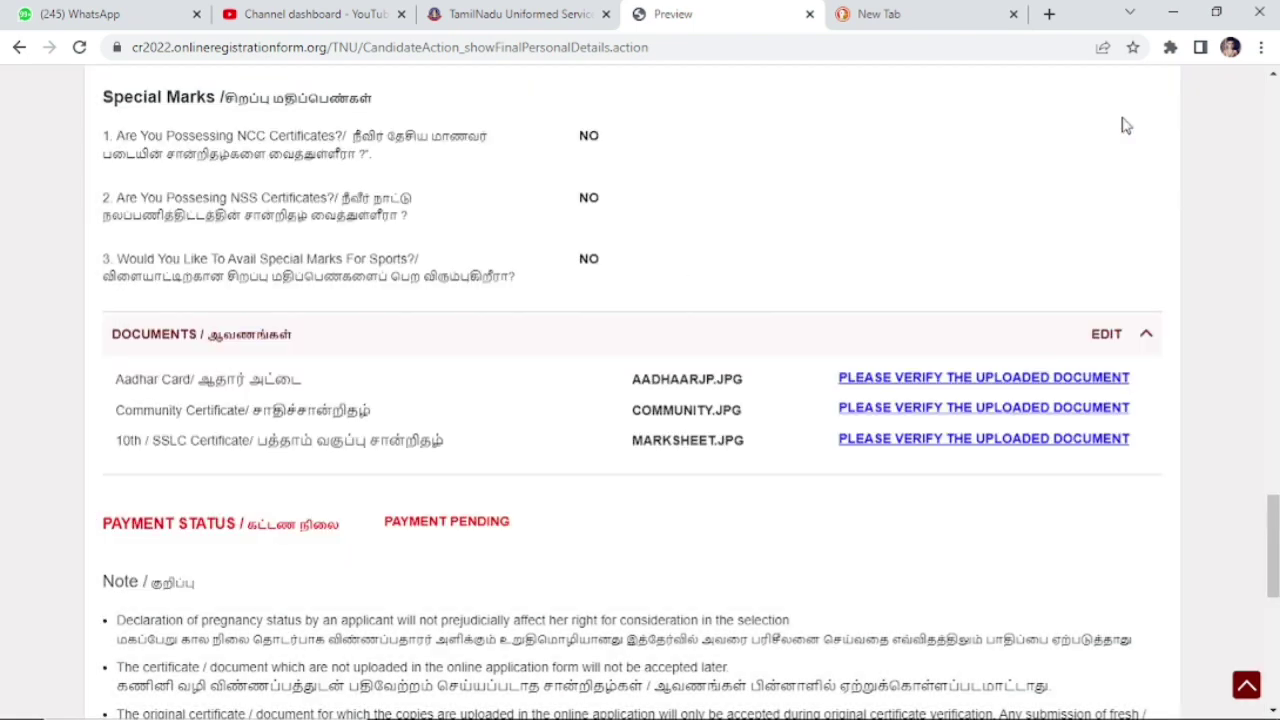
click(1073, 384)
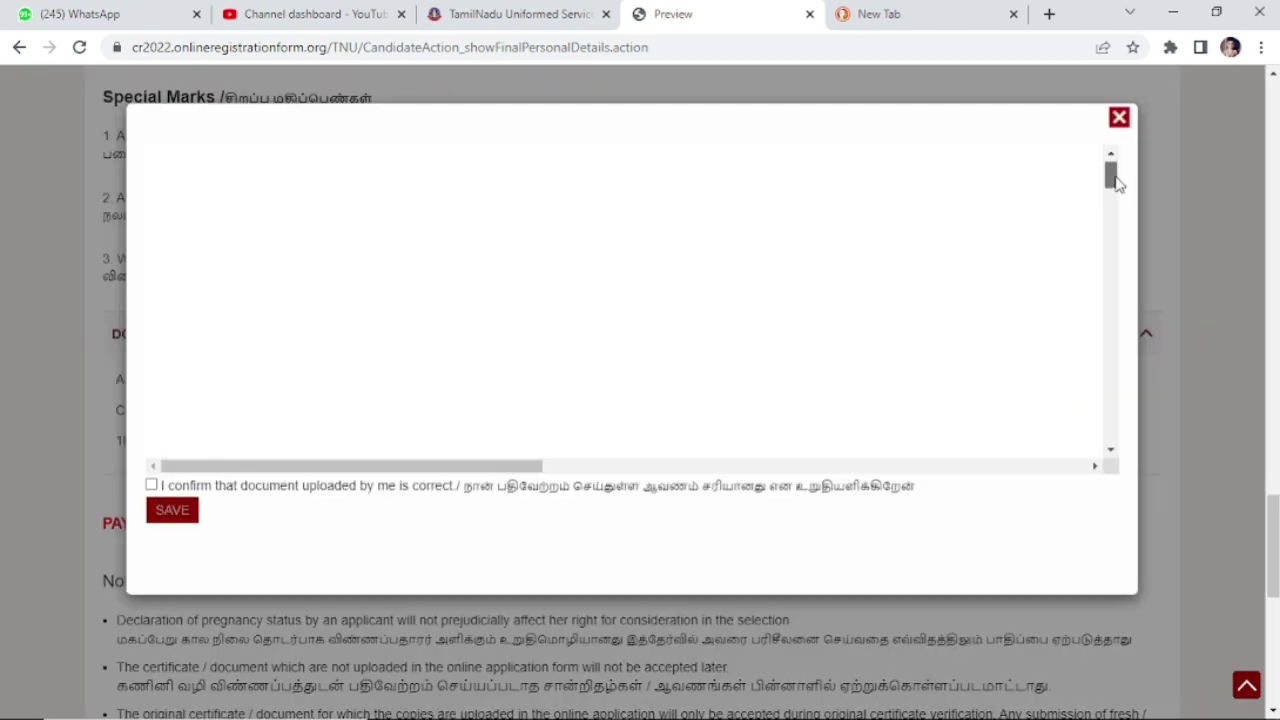
scroll(1117, 183, down, 3)
click(151, 485)
click(173, 513)
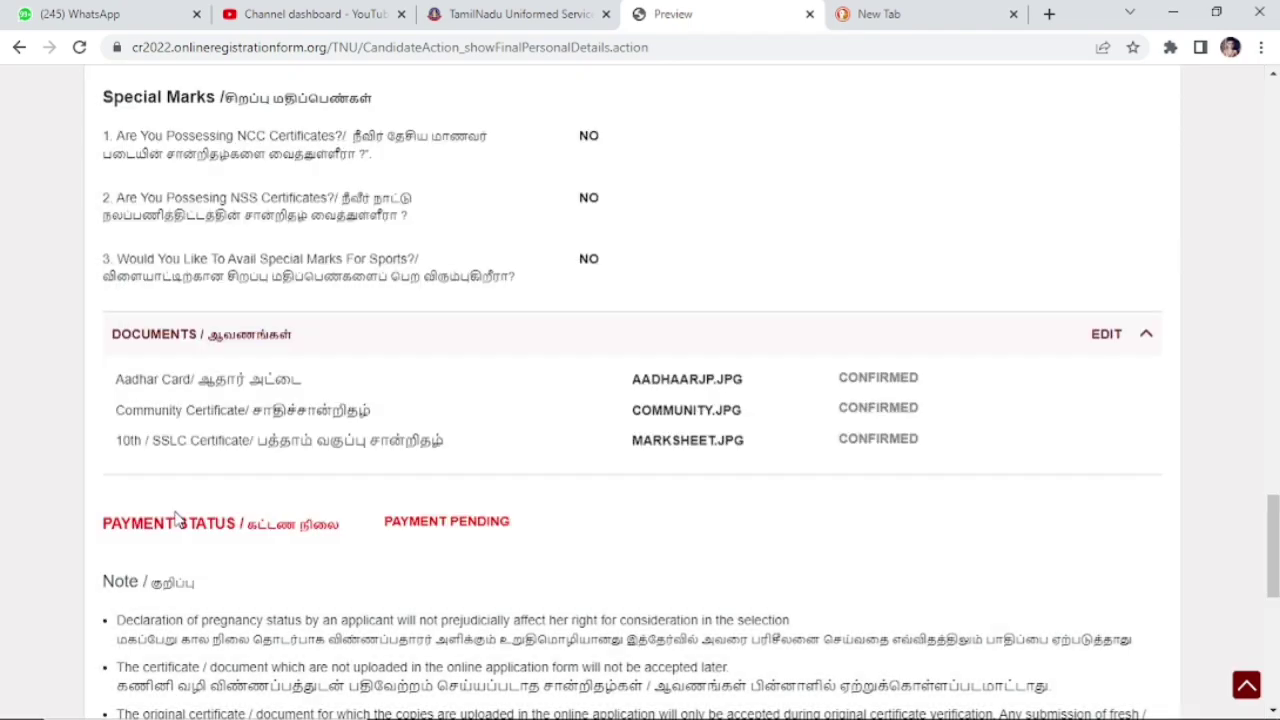